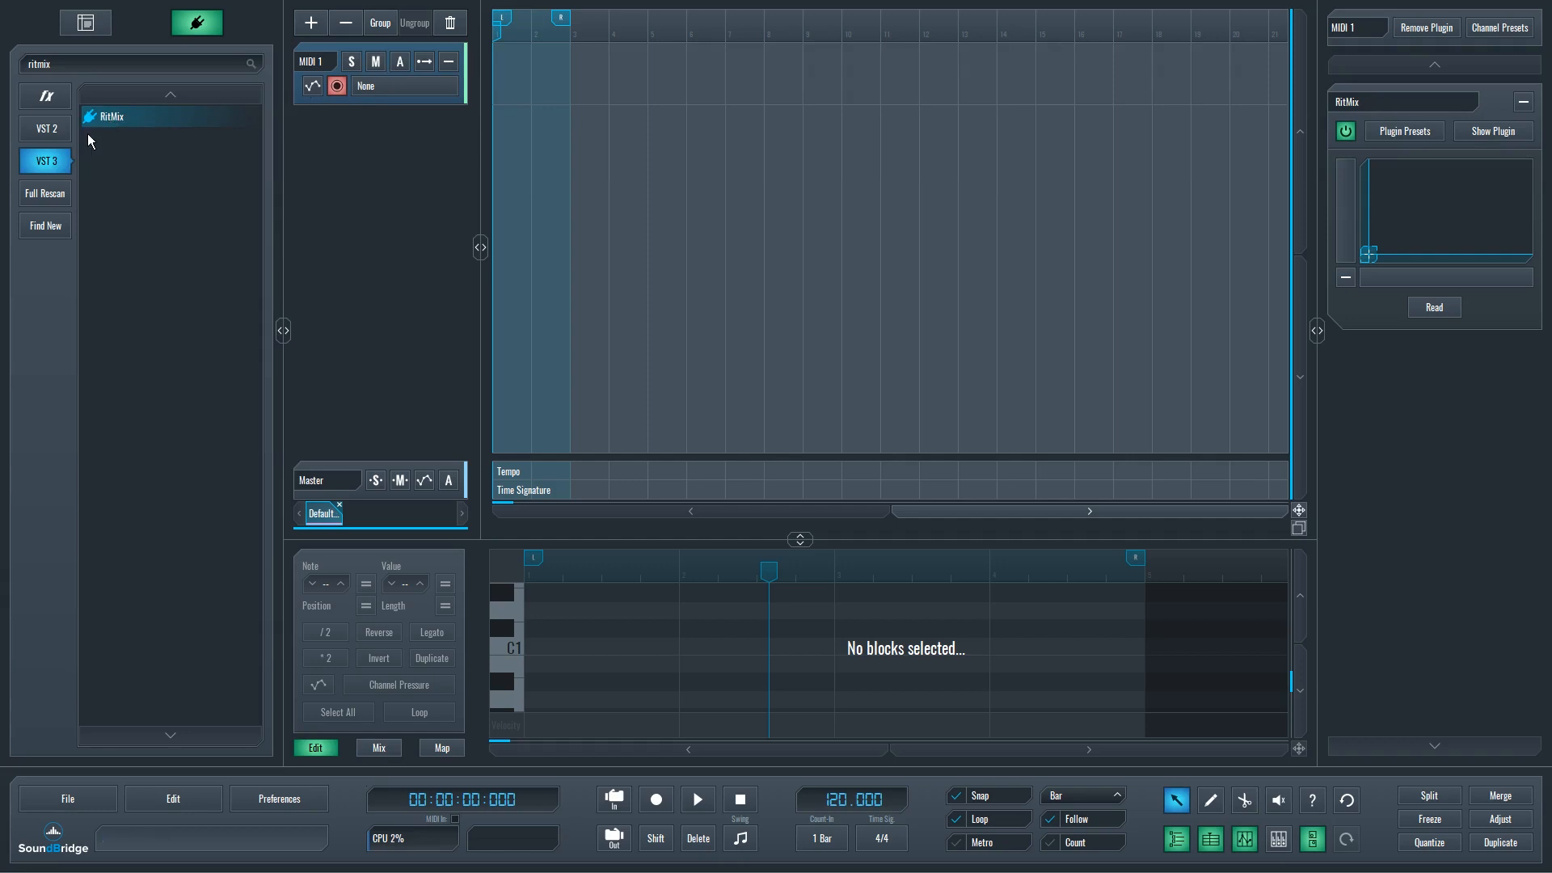
Step: Add a second RitMix instrument track below MIDI 1 and delete it again
{"action": "left_click_drag", "start_coordinate": [110, 119], "coordinate": [334, 216]}
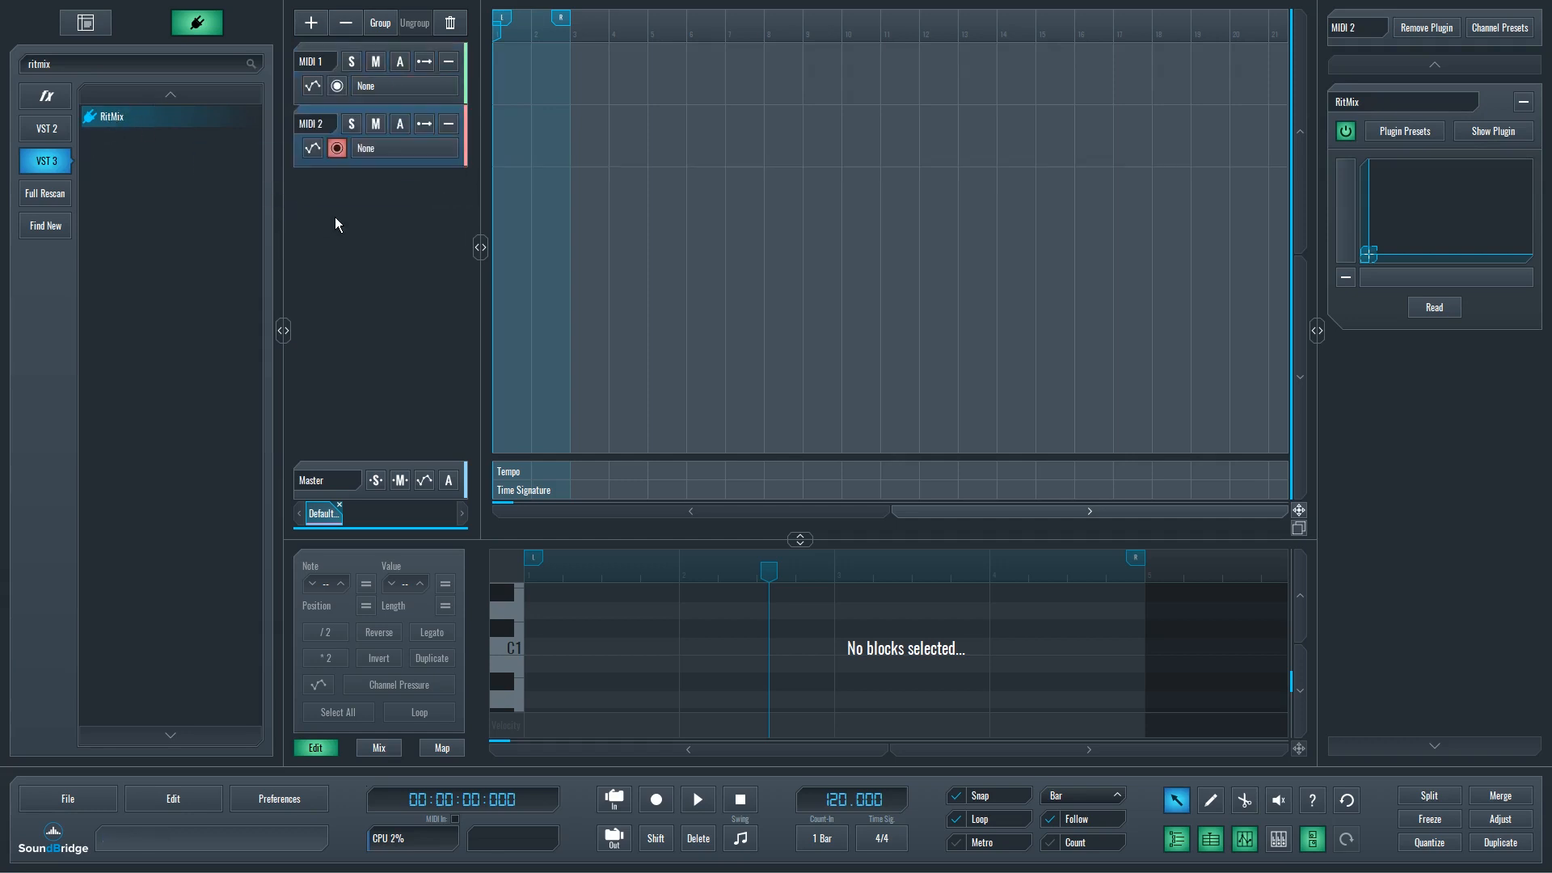
{"action": "key", "text": "Delete"}
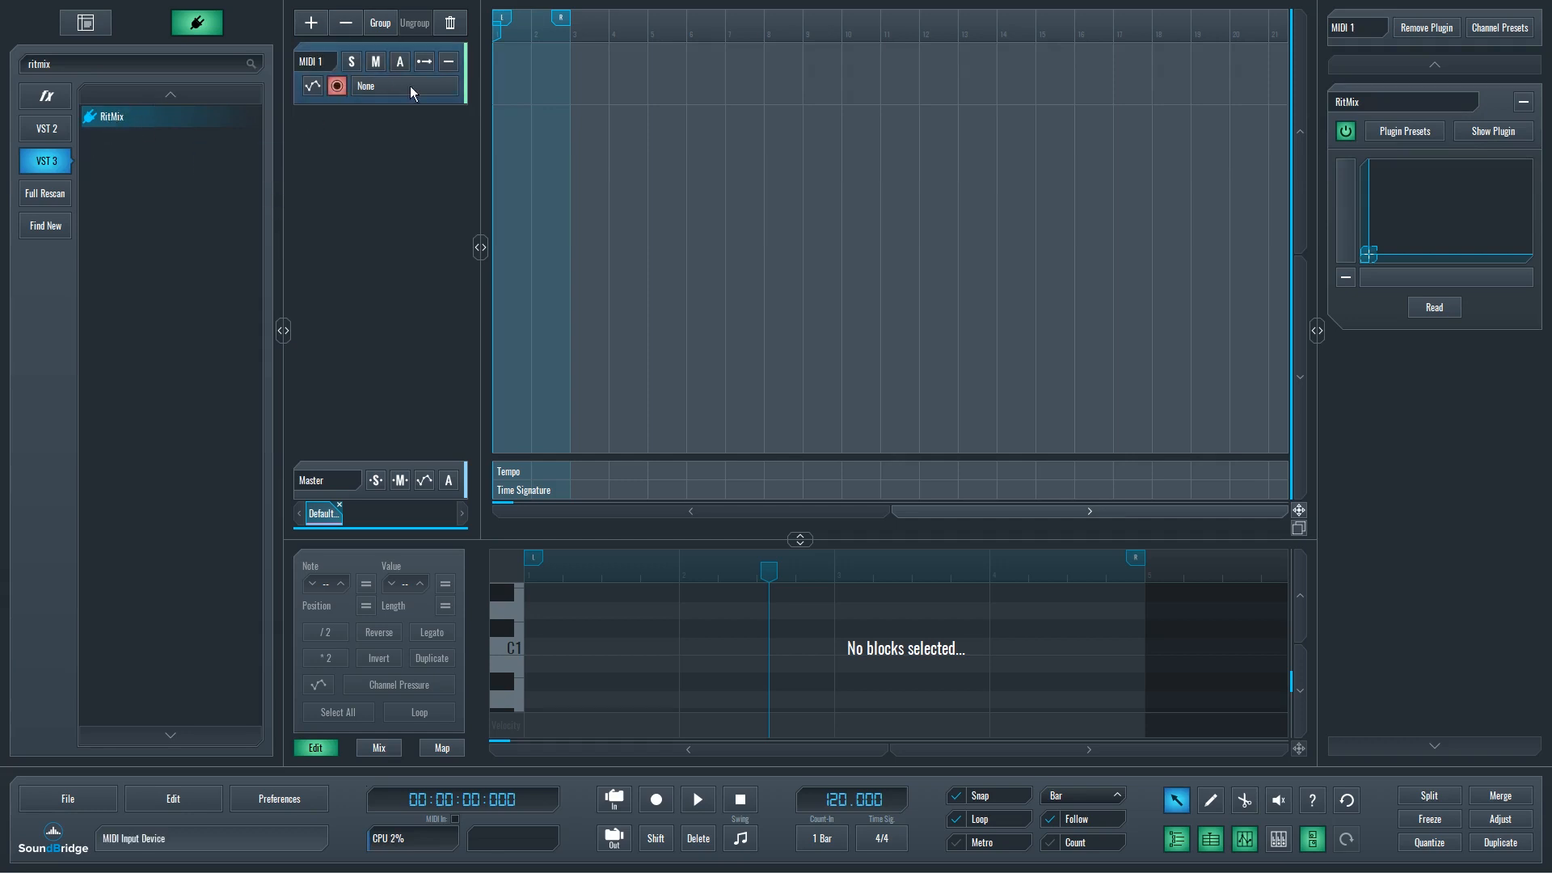
Step: Open the RitMix plugin window of the MIDI 1 track and move it higher over the arrangement
{"action": "left_click", "coordinate": [1485, 129]}
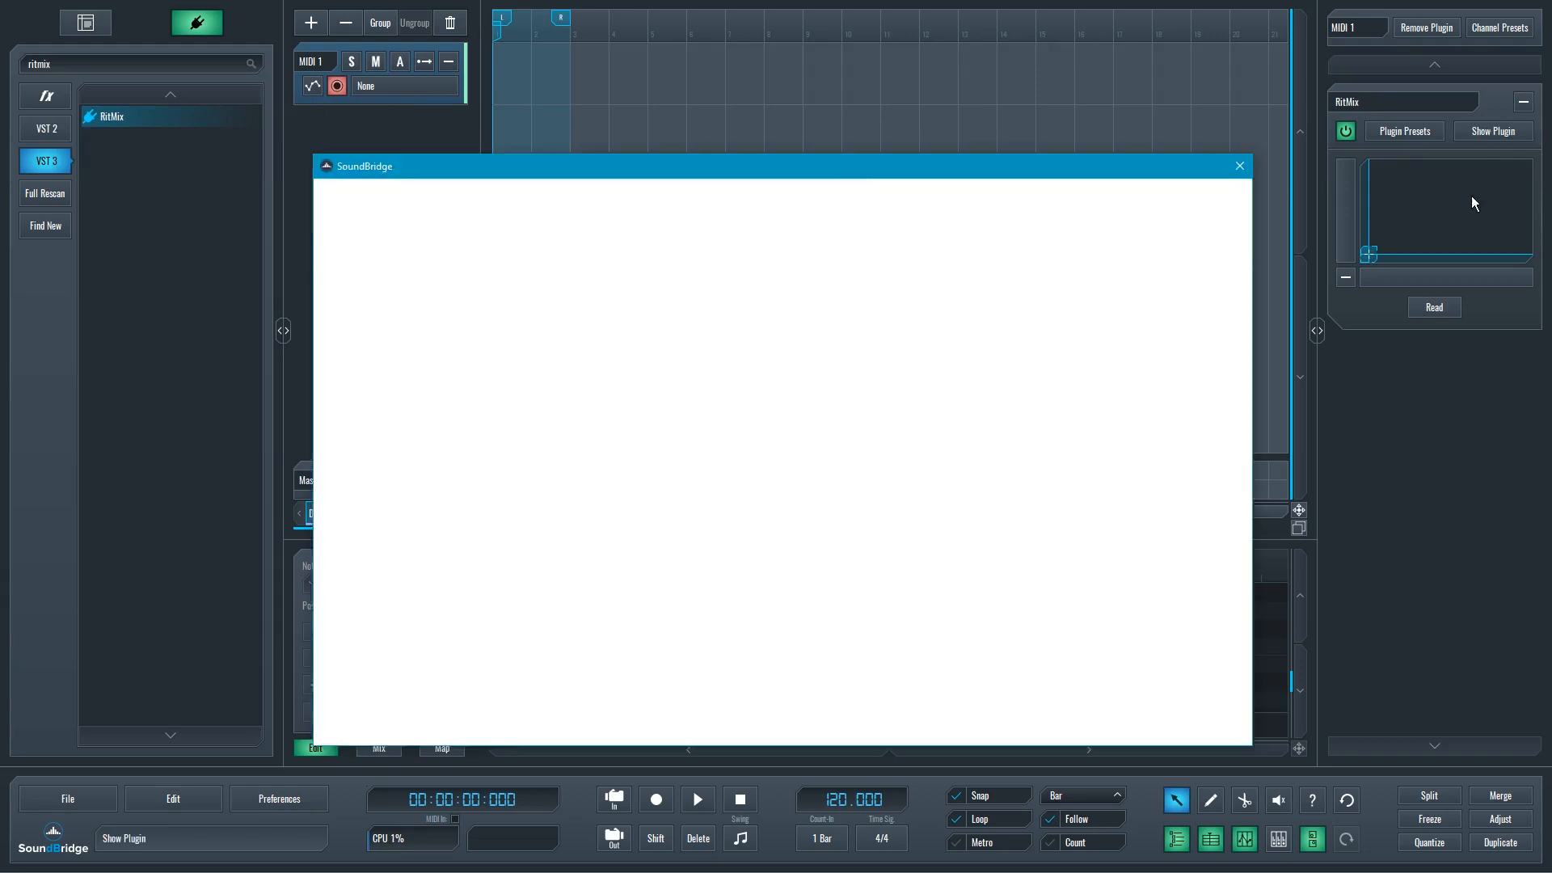
{"action": "left_click_drag", "start_coordinate": [997, 144], "coordinate": [935, 132]}
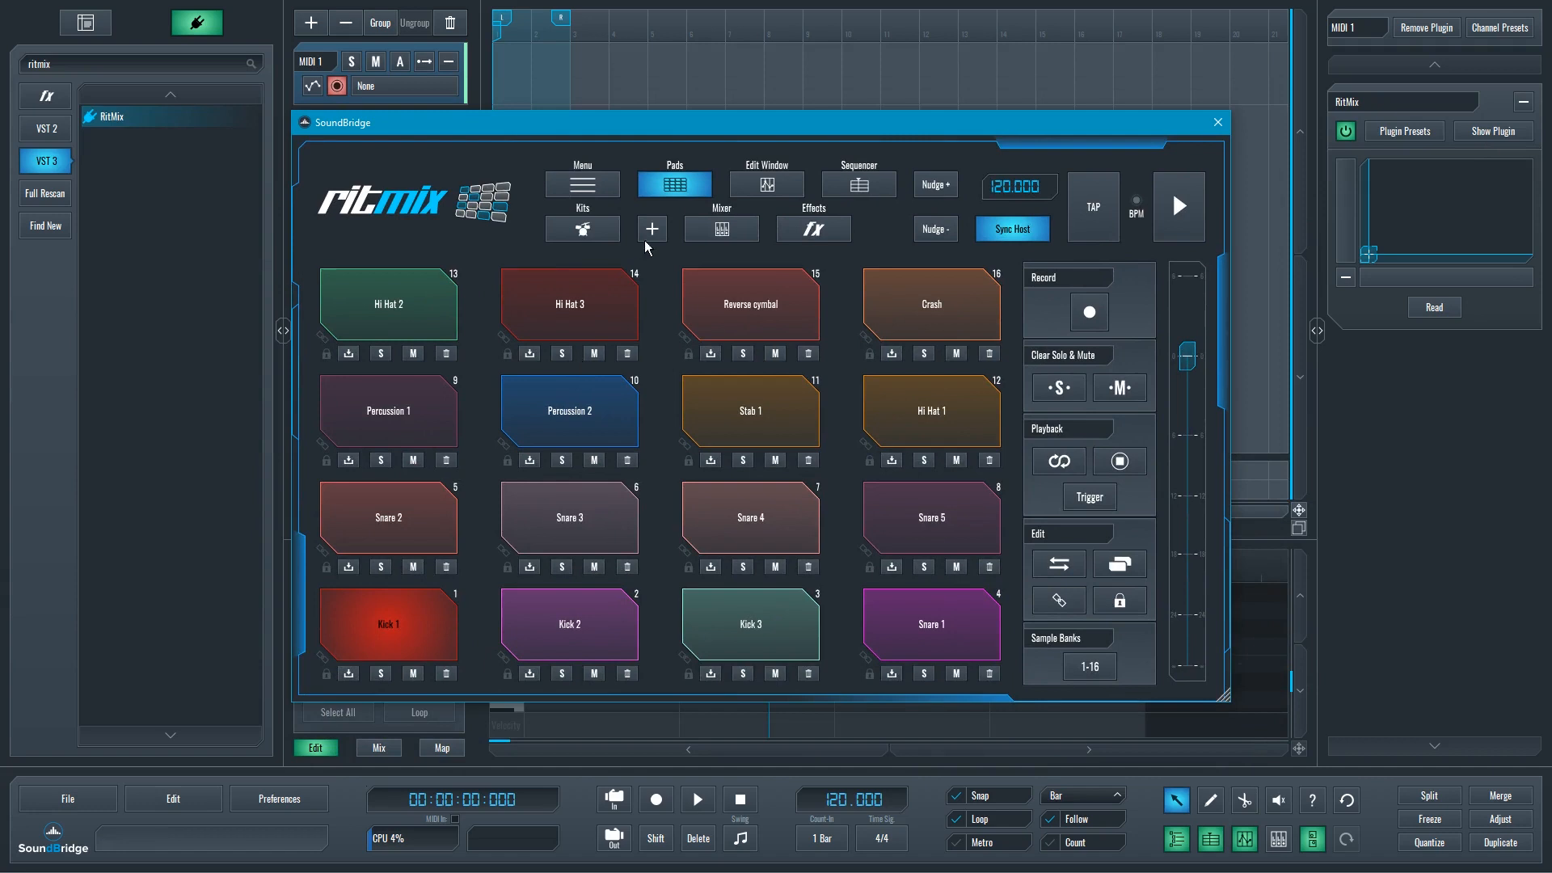
{"action": "left_click_drag", "start_coordinate": [656, 131], "coordinate": [680, 123]}
Step: Initialize the RitMix kit so all pads are empty and turn off host sync
{"action": "left_click", "coordinate": [600, 181]}
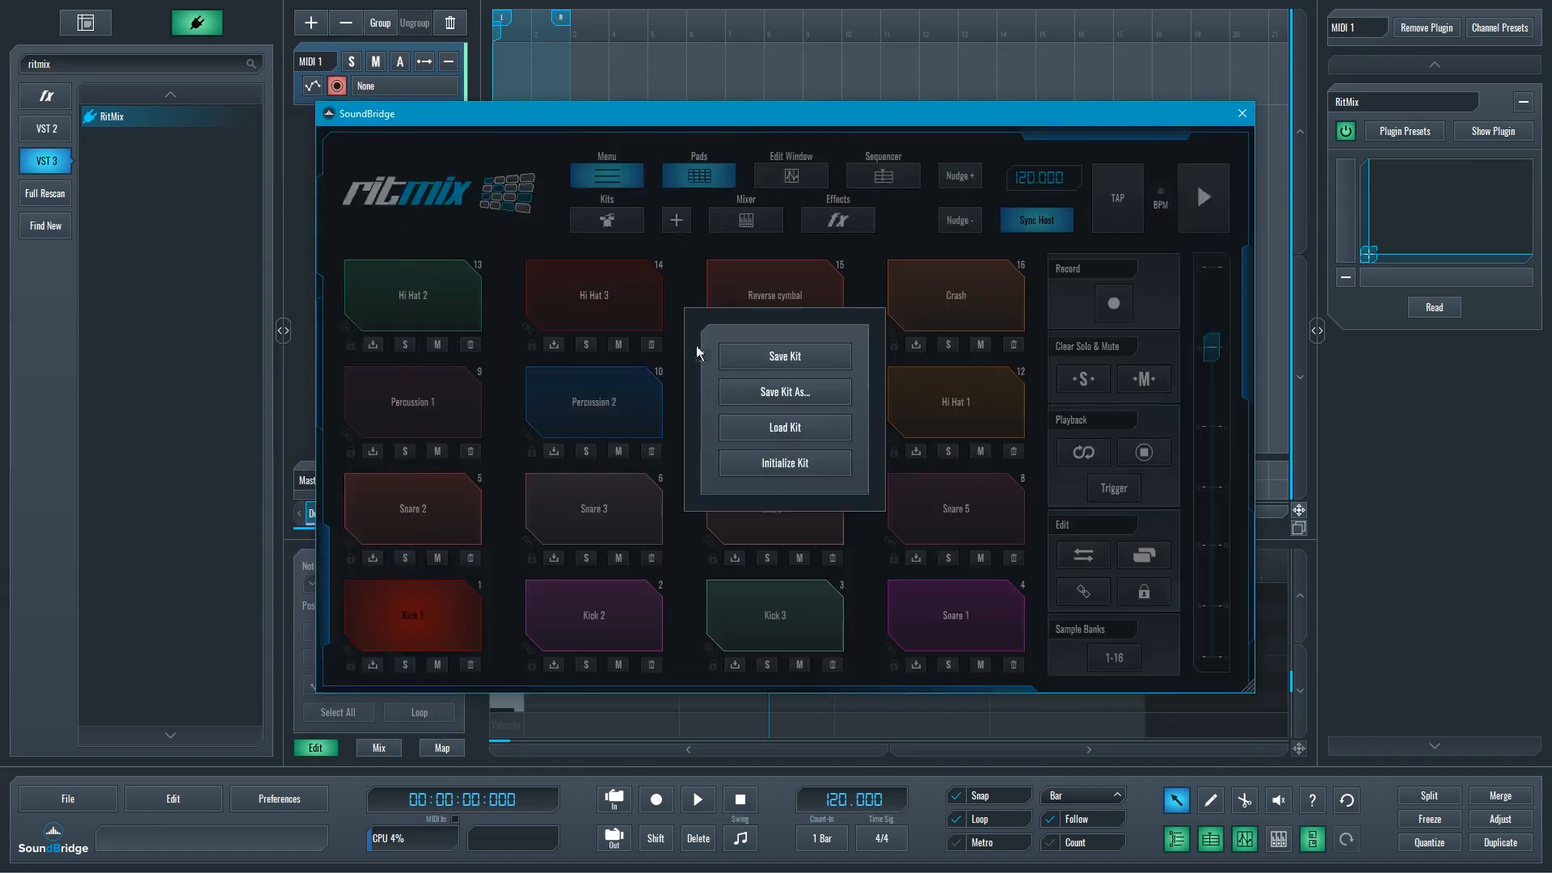
{"action": "left_click", "coordinate": [788, 462]}
{"action": "left_click", "coordinate": [763, 439]}
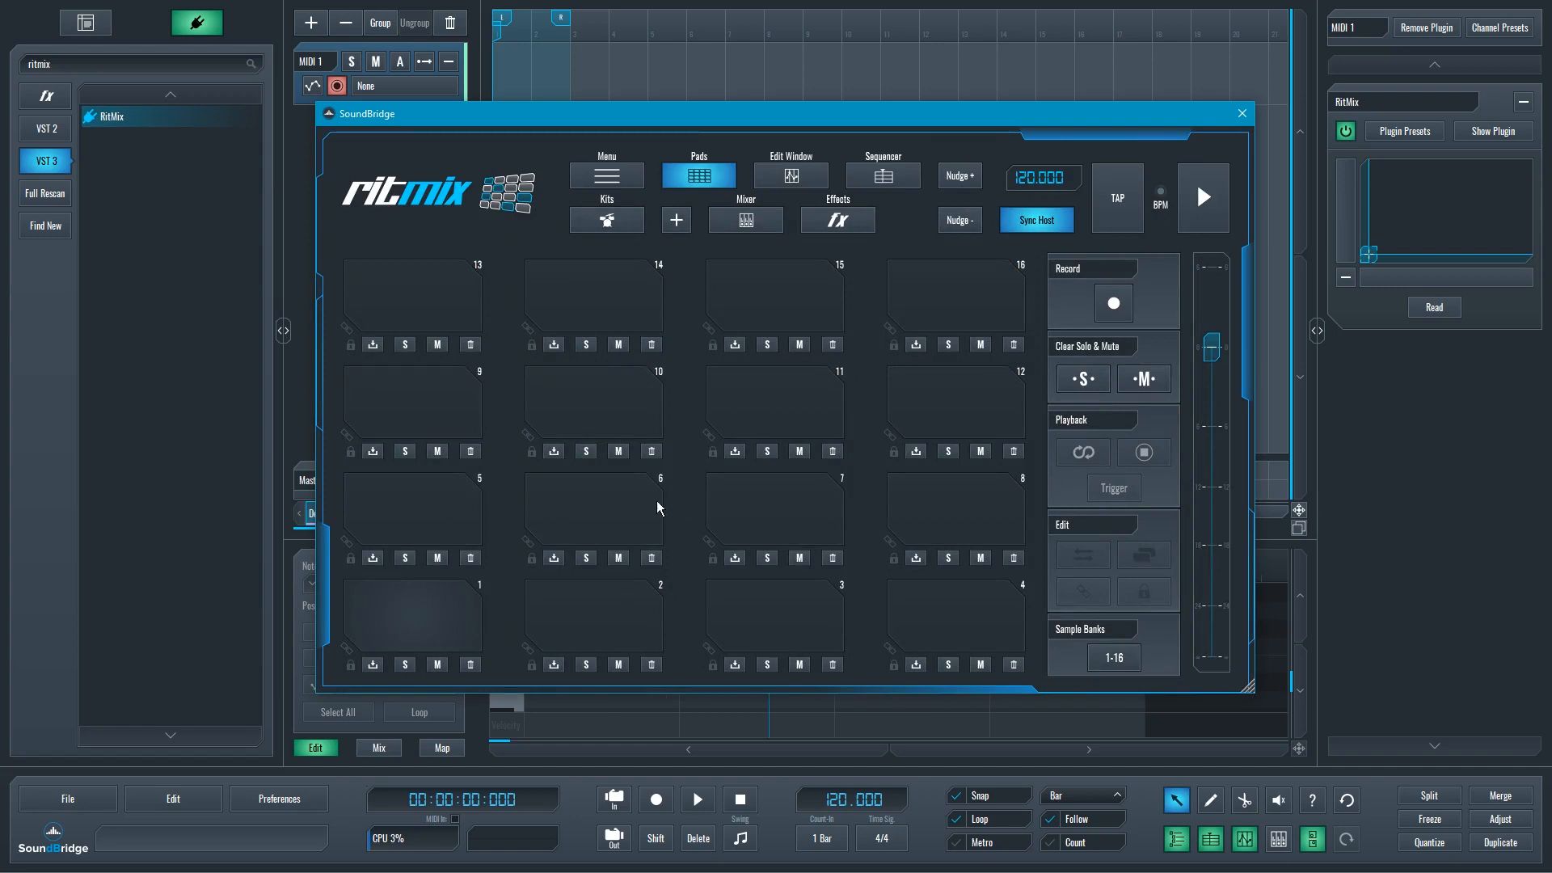
{"action": "left_click", "coordinate": [1038, 219]}
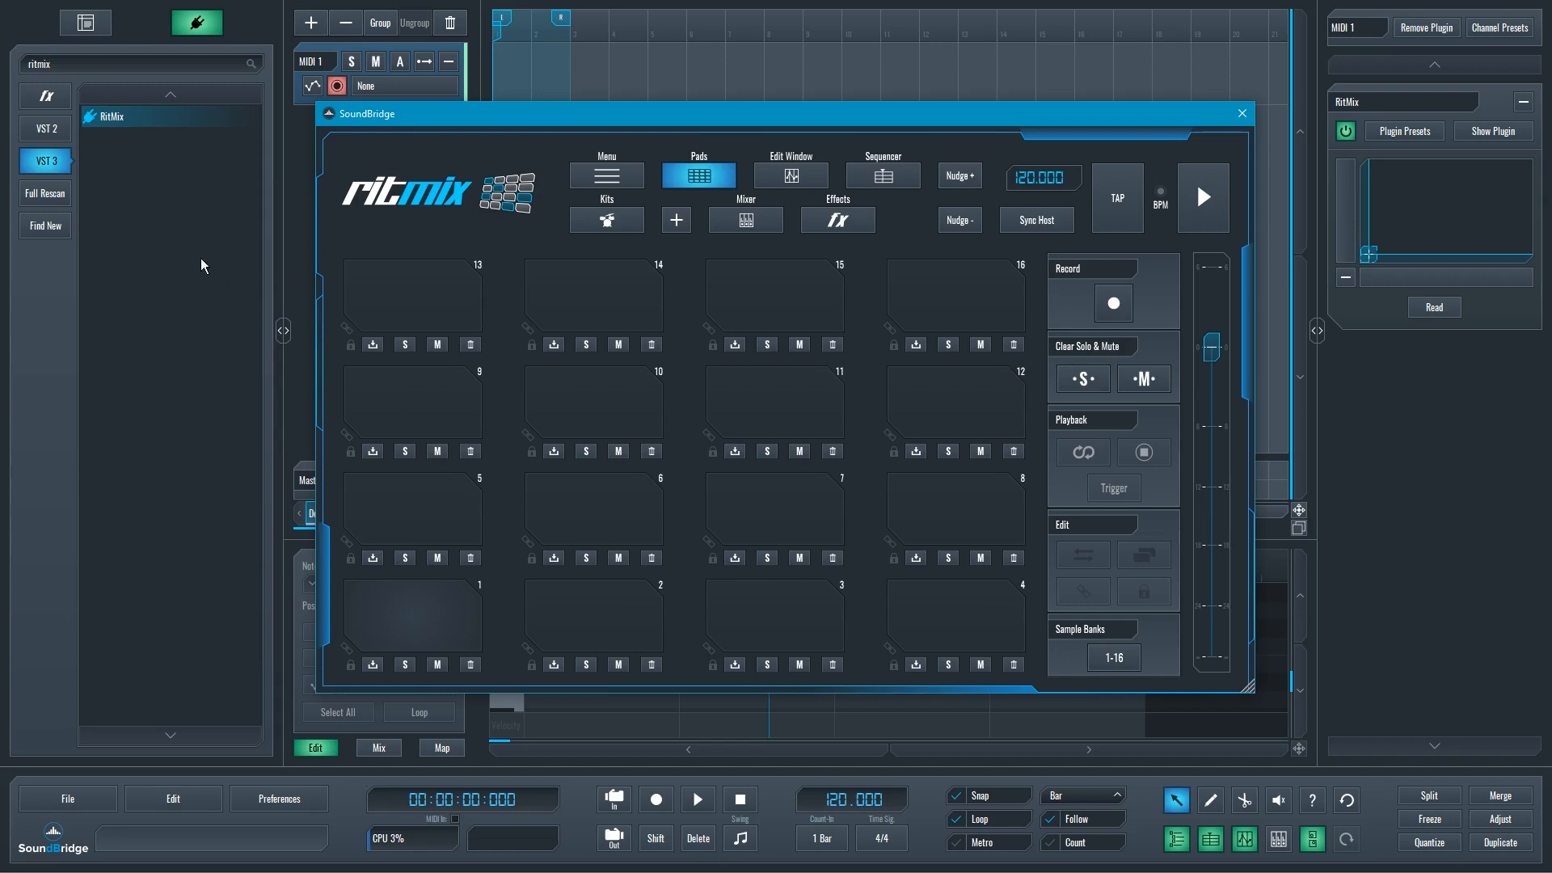
Step: Audition the Roland 808 percussion samples in the file browser, from 808_boom 01 to 808Oh25 11
{"action": "left_click", "coordinate": [78, 31]}
{"action": "left_click", "coordinate": [170, 147]}
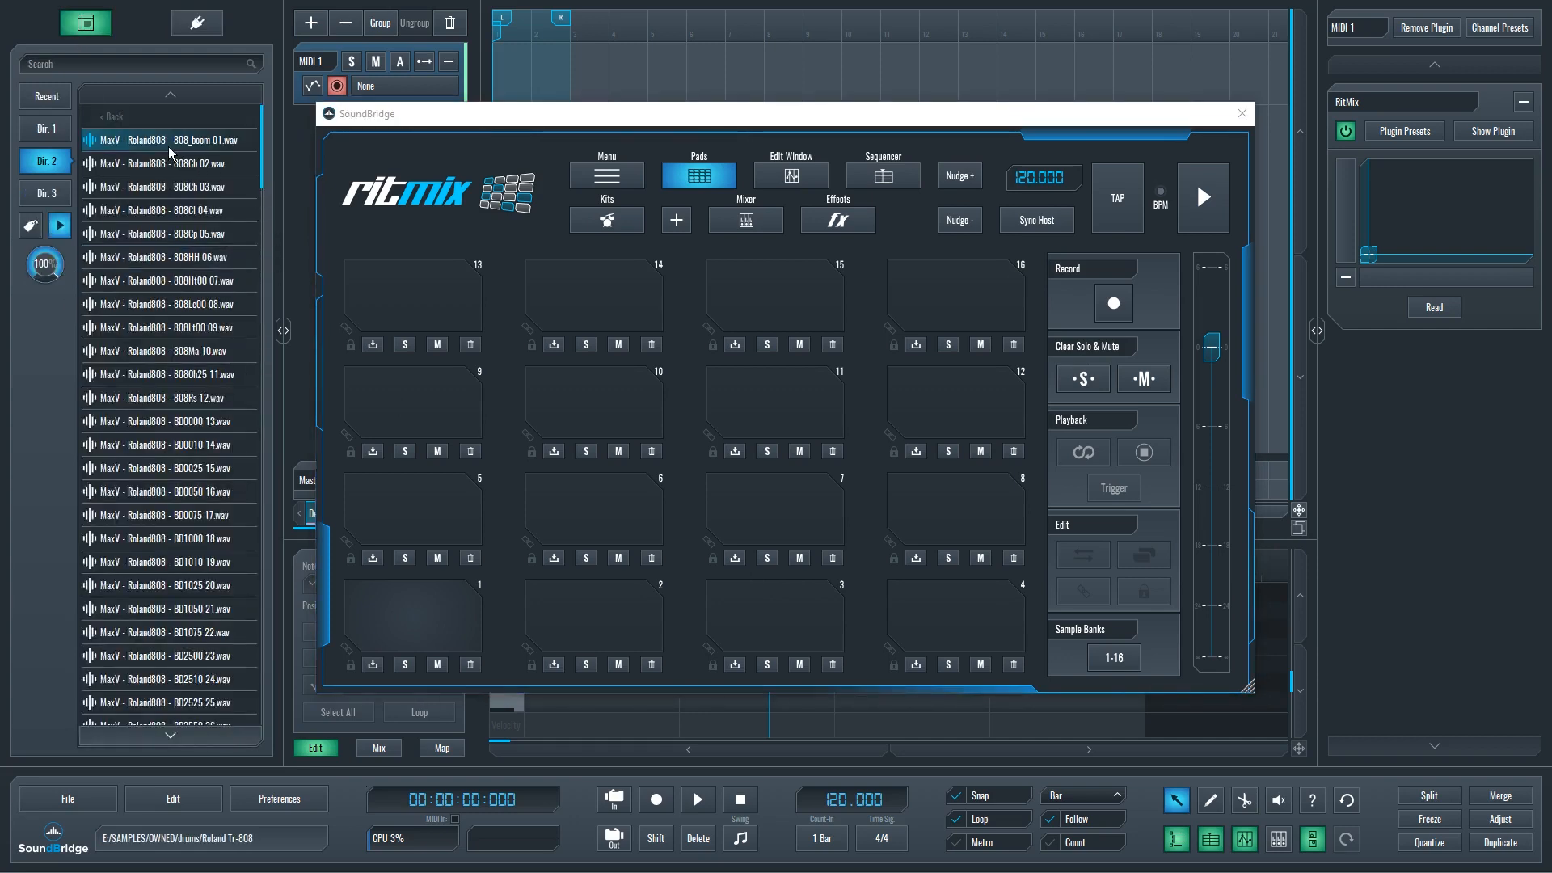
{"action": "left_click", "coordinate": [186, 164]}
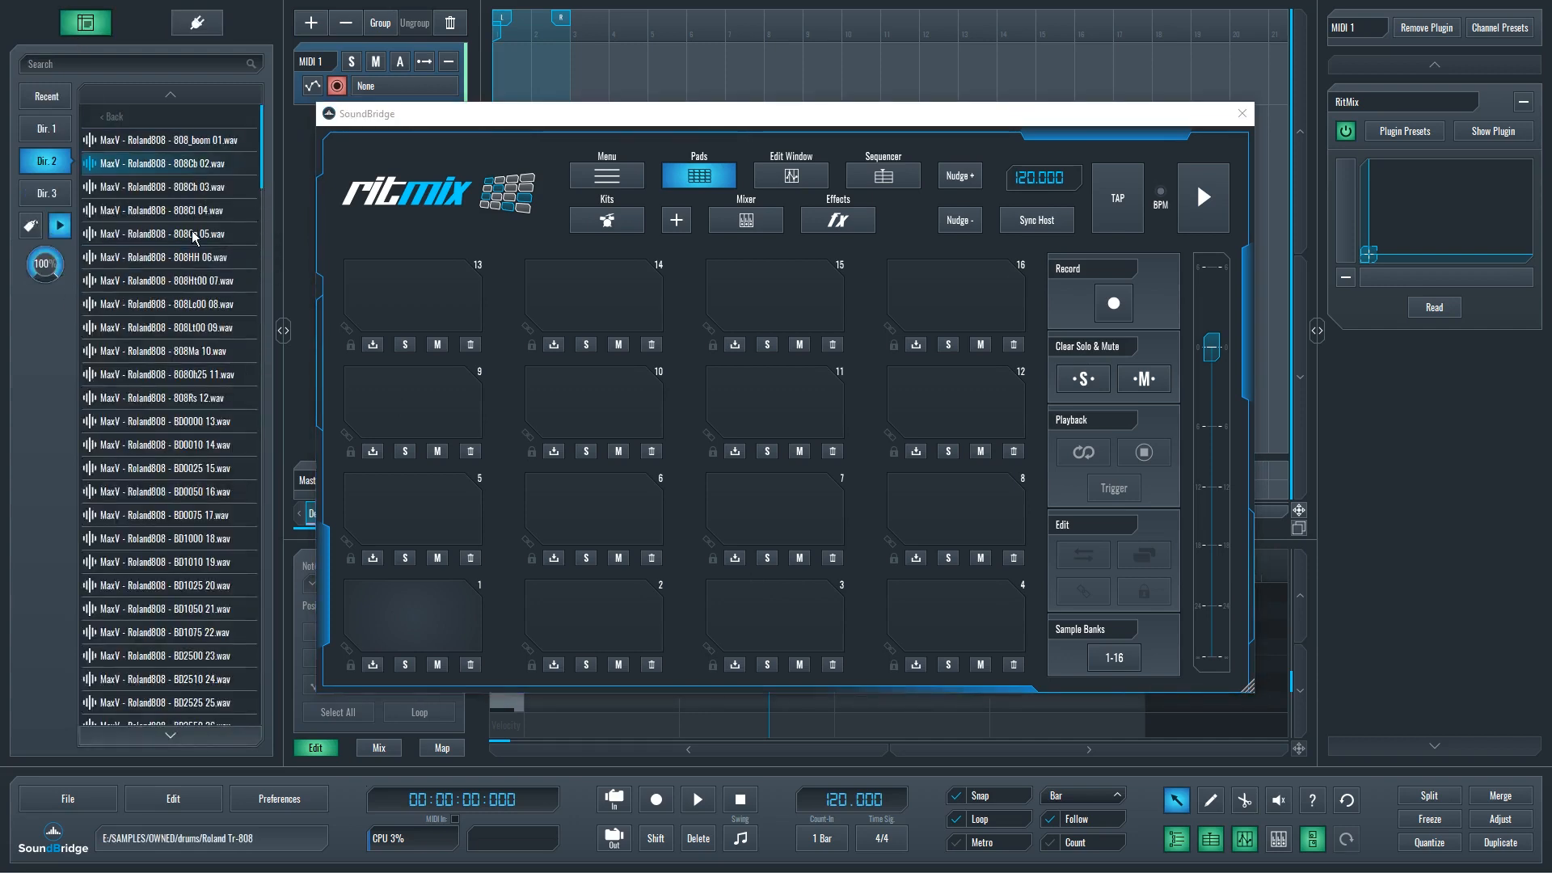
{"action": "left_click", "coordinate": [196, 235]}
{"action": "left_click", "coordinate": [202, 305]}
{"action": "left_click", "coordinate": [198, 281]}
{"action": "left_click", "coordinate": [202, 256]}
{"action": "left_click", "coordinate": [207, 376]}
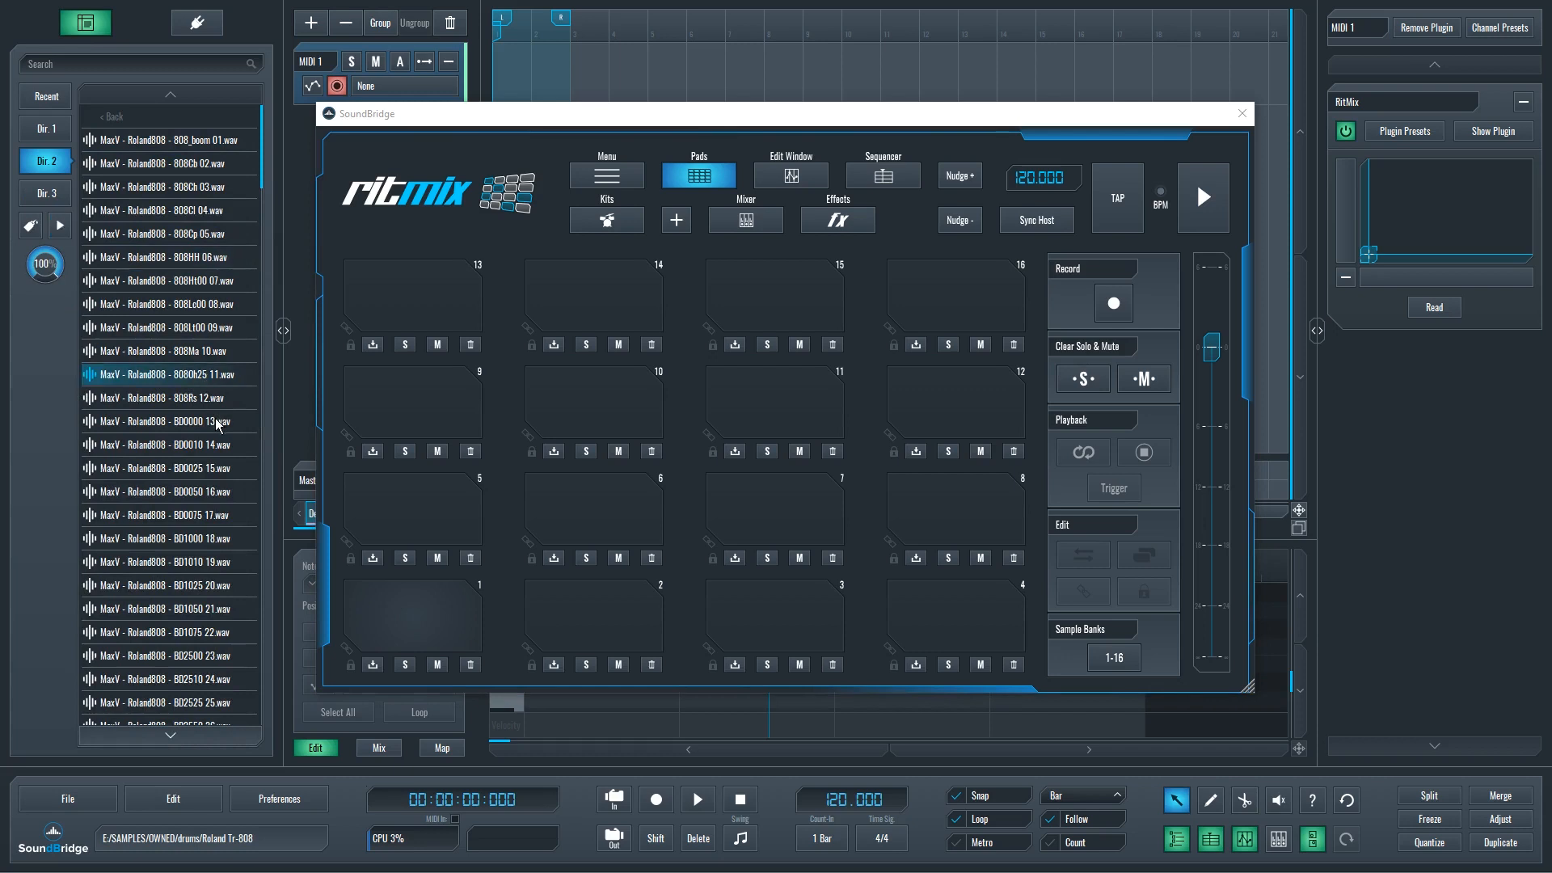
Step: Audition the 808 bass drum samples and load MaxV - Roland808 - BD1010 19.wav onto pad 1
{"action": "left_click", "coordinate": [207, 424]}
{"action": "left_click", "coordinate": [208, 447]}
{"action": "left_click", "coordinate": [208, 494]}
{"action": "left_click", "coordinate": [209, 477]}
{"action": "left_click", "coordinate": [212, 450]}
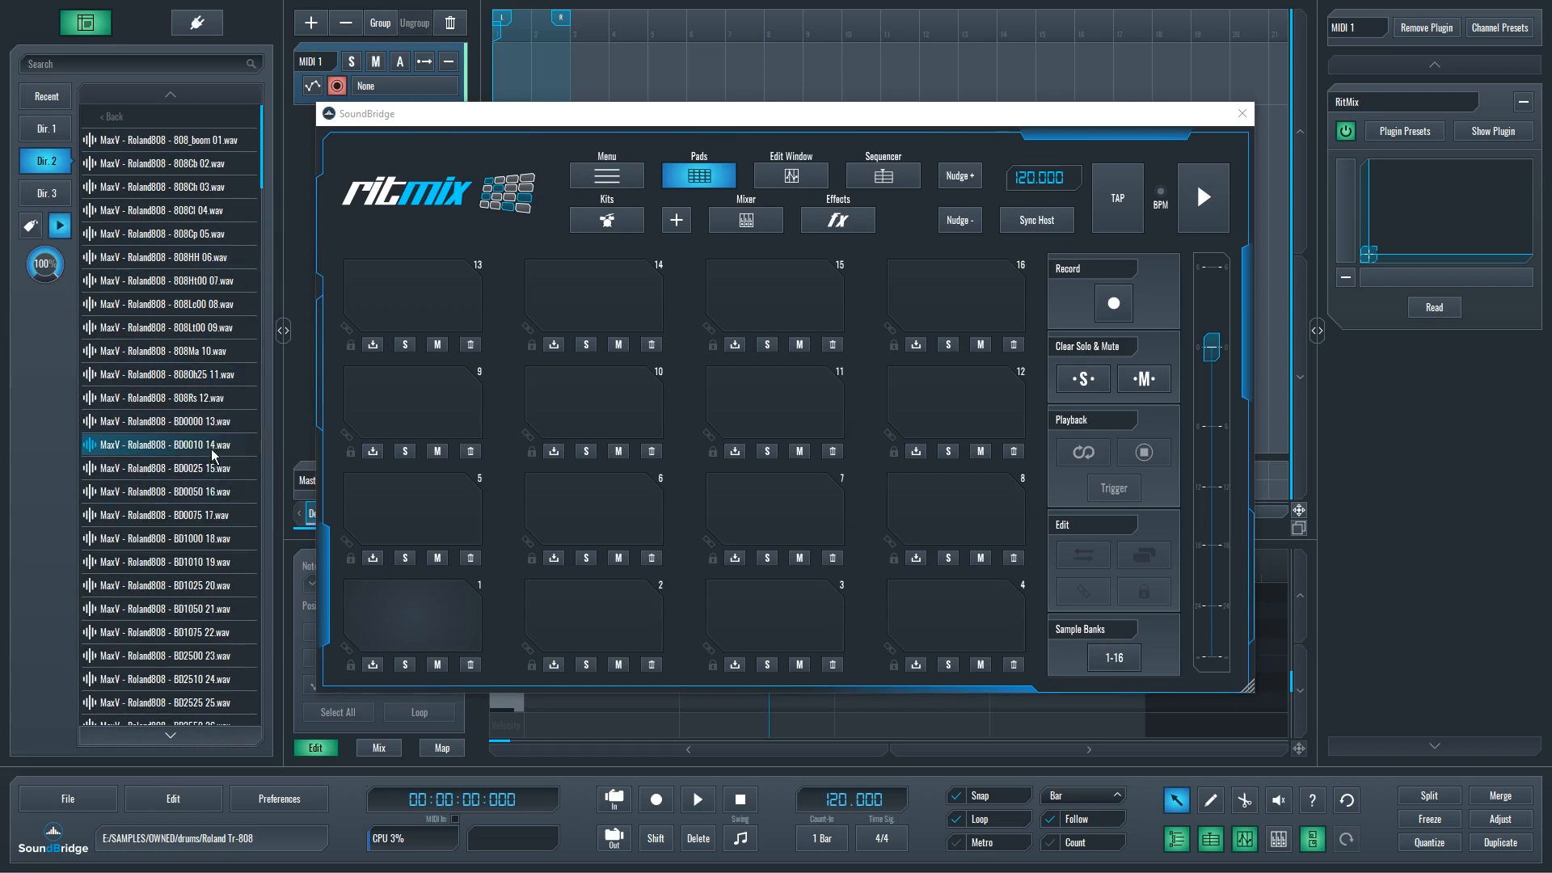
{"action": "left_click", "coordinate": [209, 522]}
{"action": "left_click", "coordinate": [200, 542]}
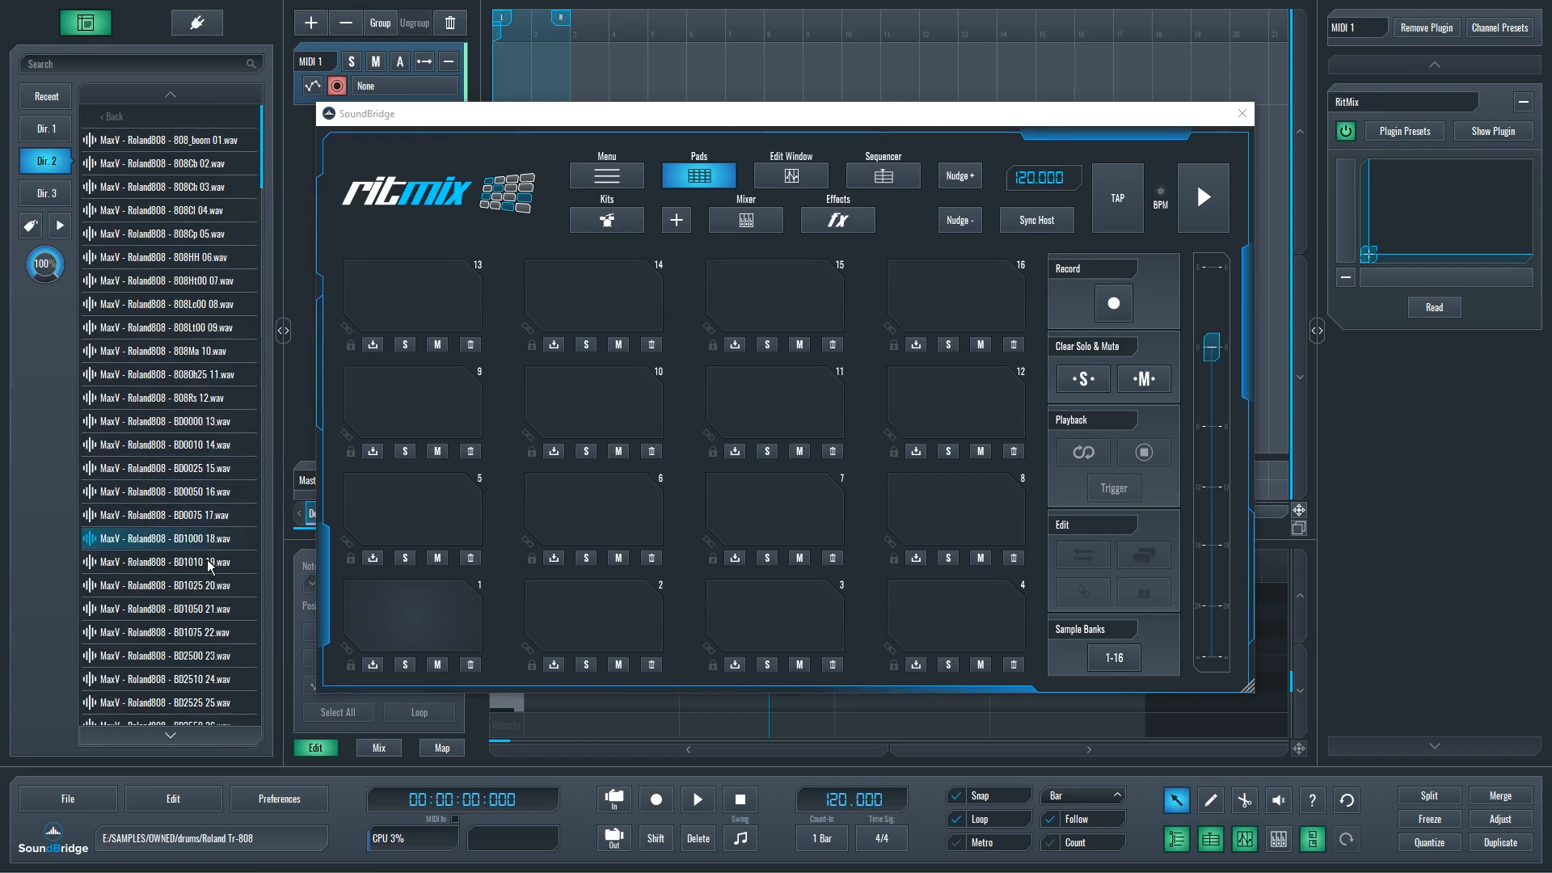
{"action": "left_click", "coordinate": [205, 562]}
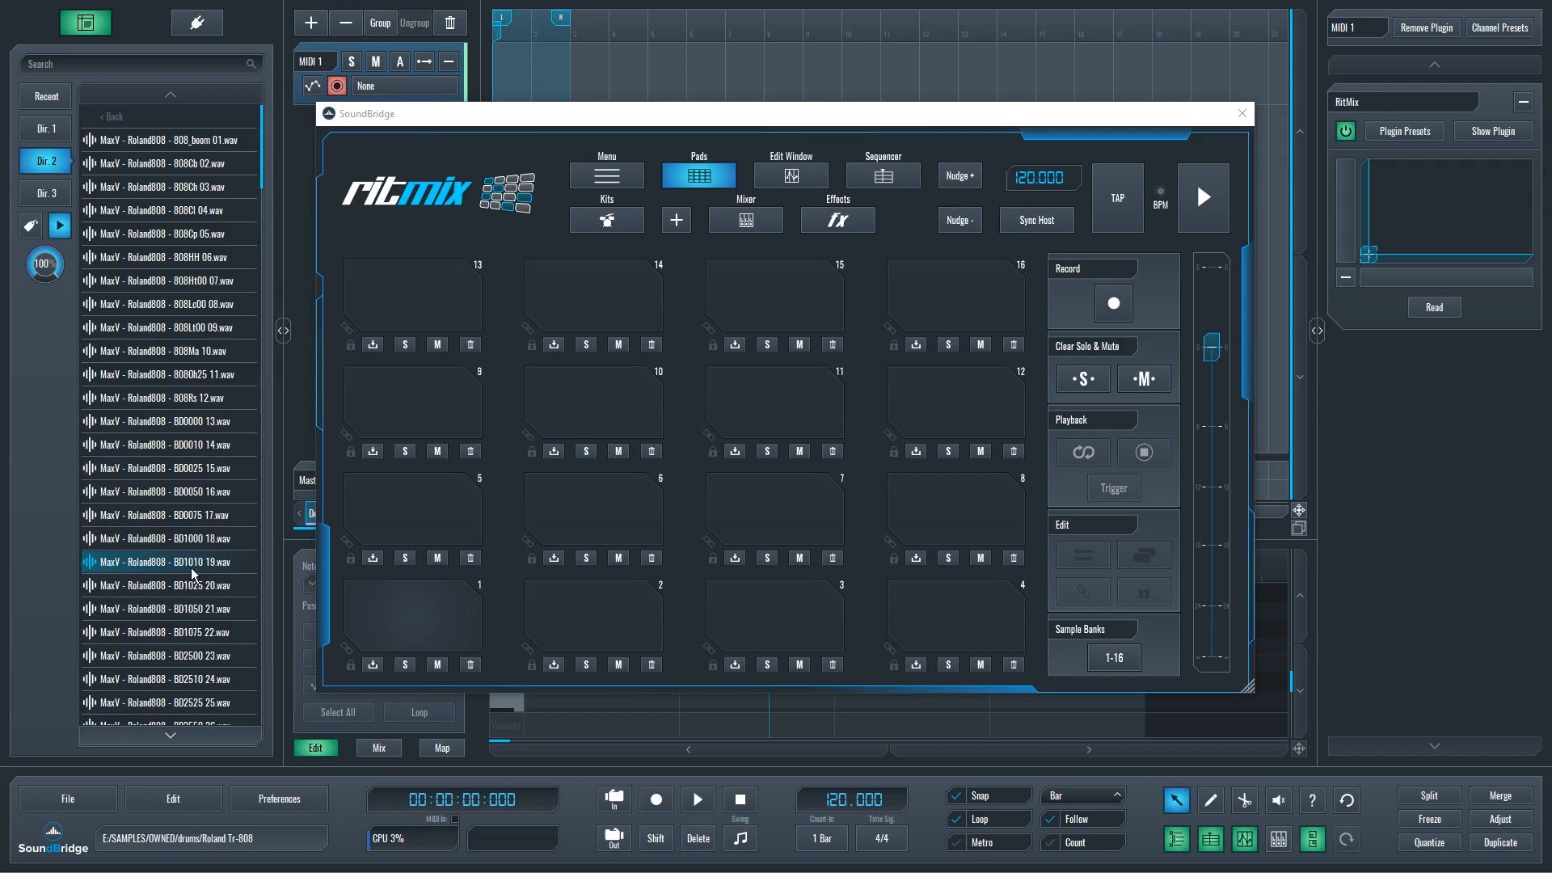
{"action": "left_click_drag", "start_coordinate": [182, 564], "coordinate": [396, 626]}
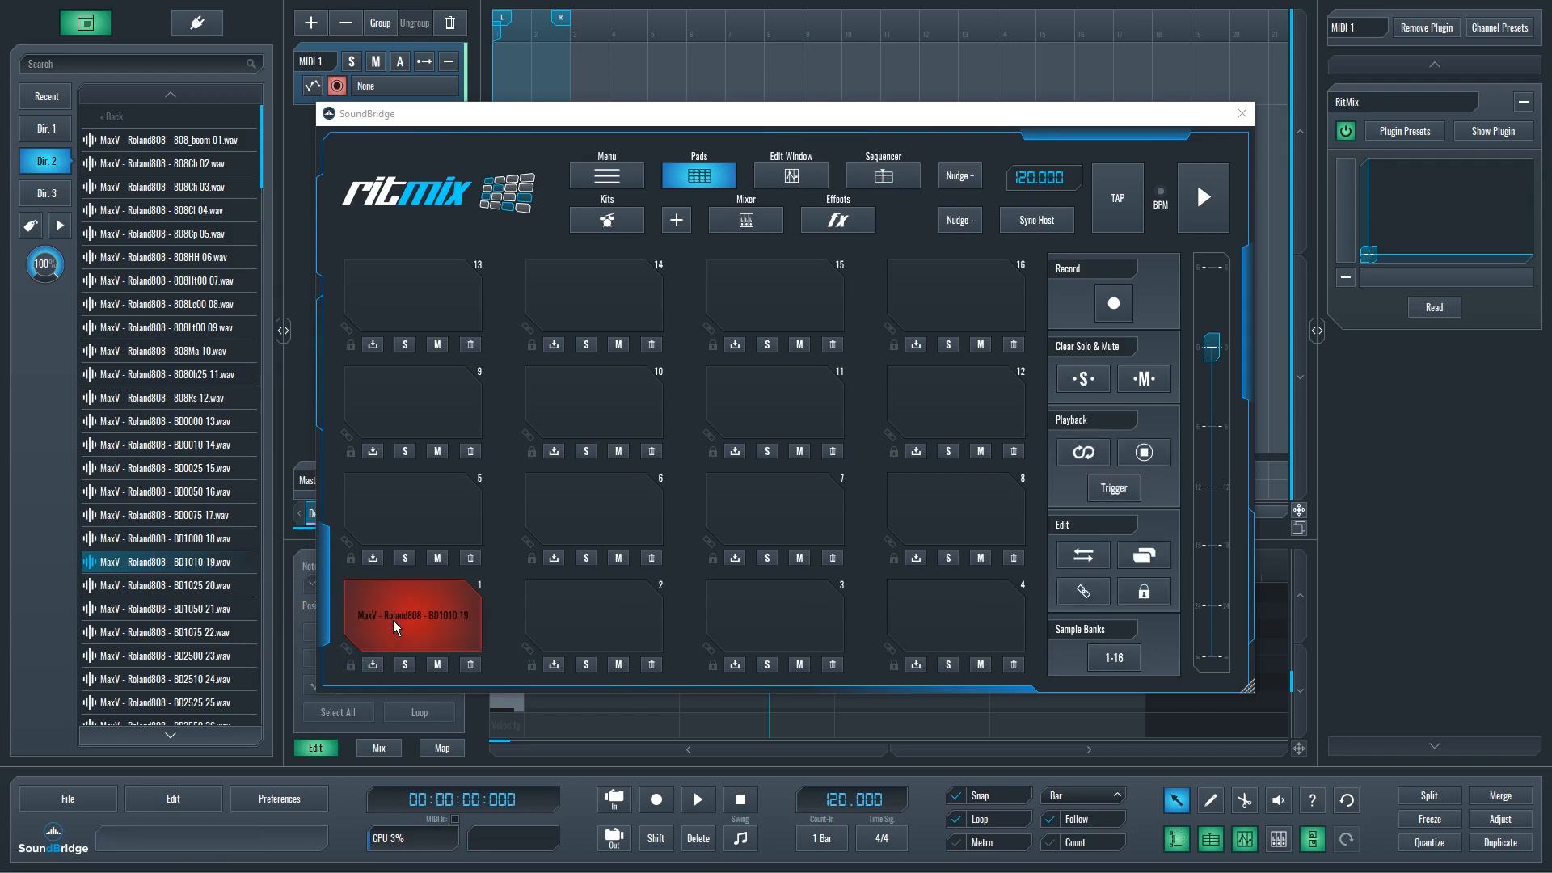
Step: Play pad 1, inspect its waveform in the Edit Window and return to the pad view
{"action": "left_click", "coordinate": [403, 624]}
{"action": "left_click", "coordinate": [403, 624]}
{"action": "left_click", "coordinate": [404, 625]}
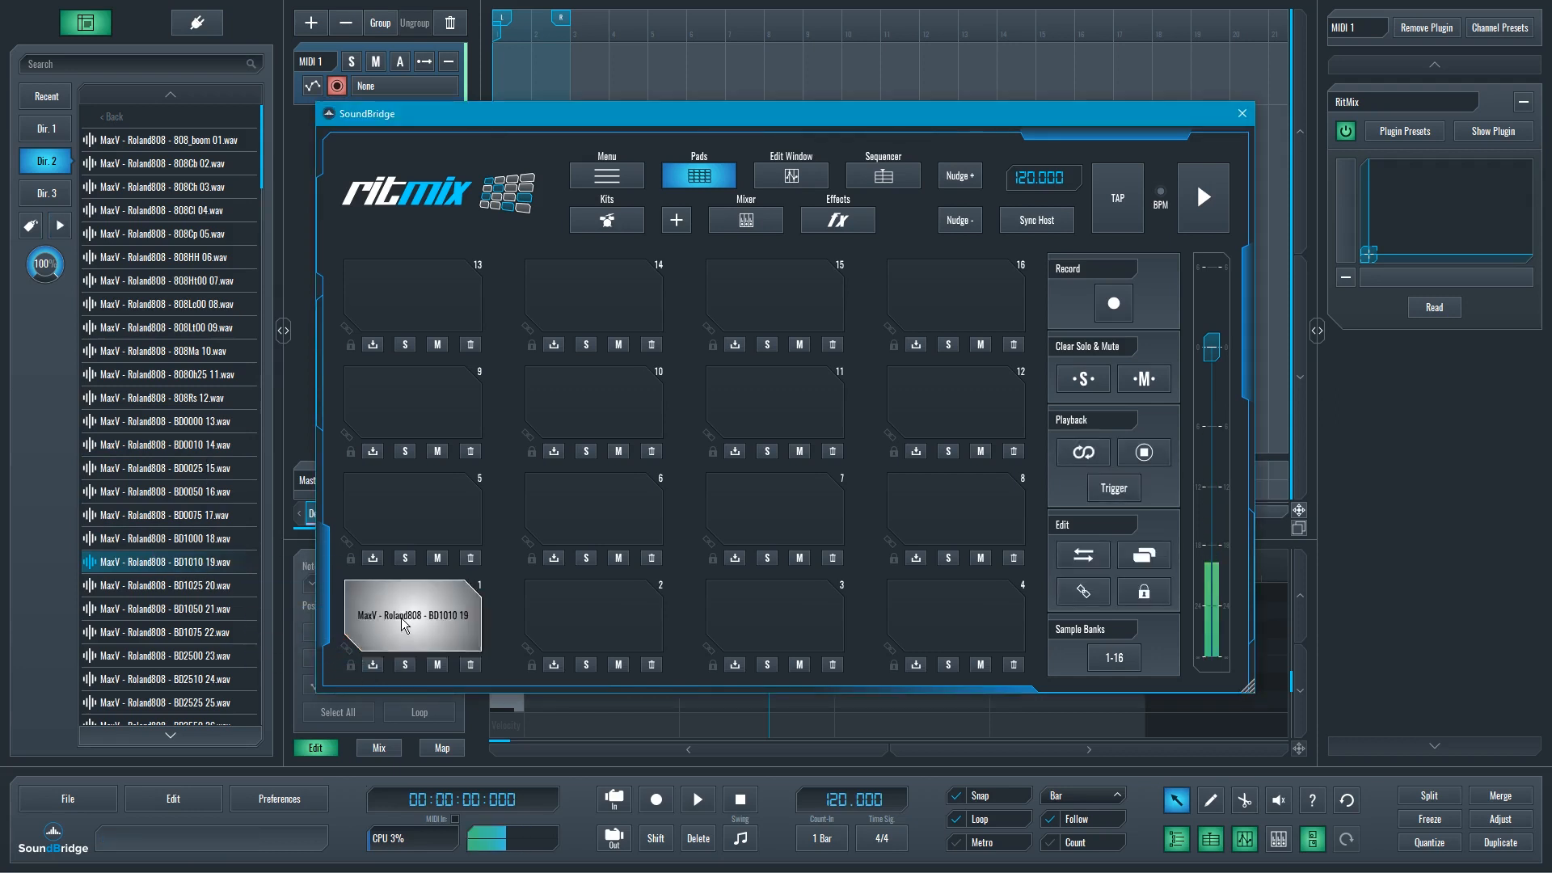
{"action": "left_click", "coordinate": [791, 175]}
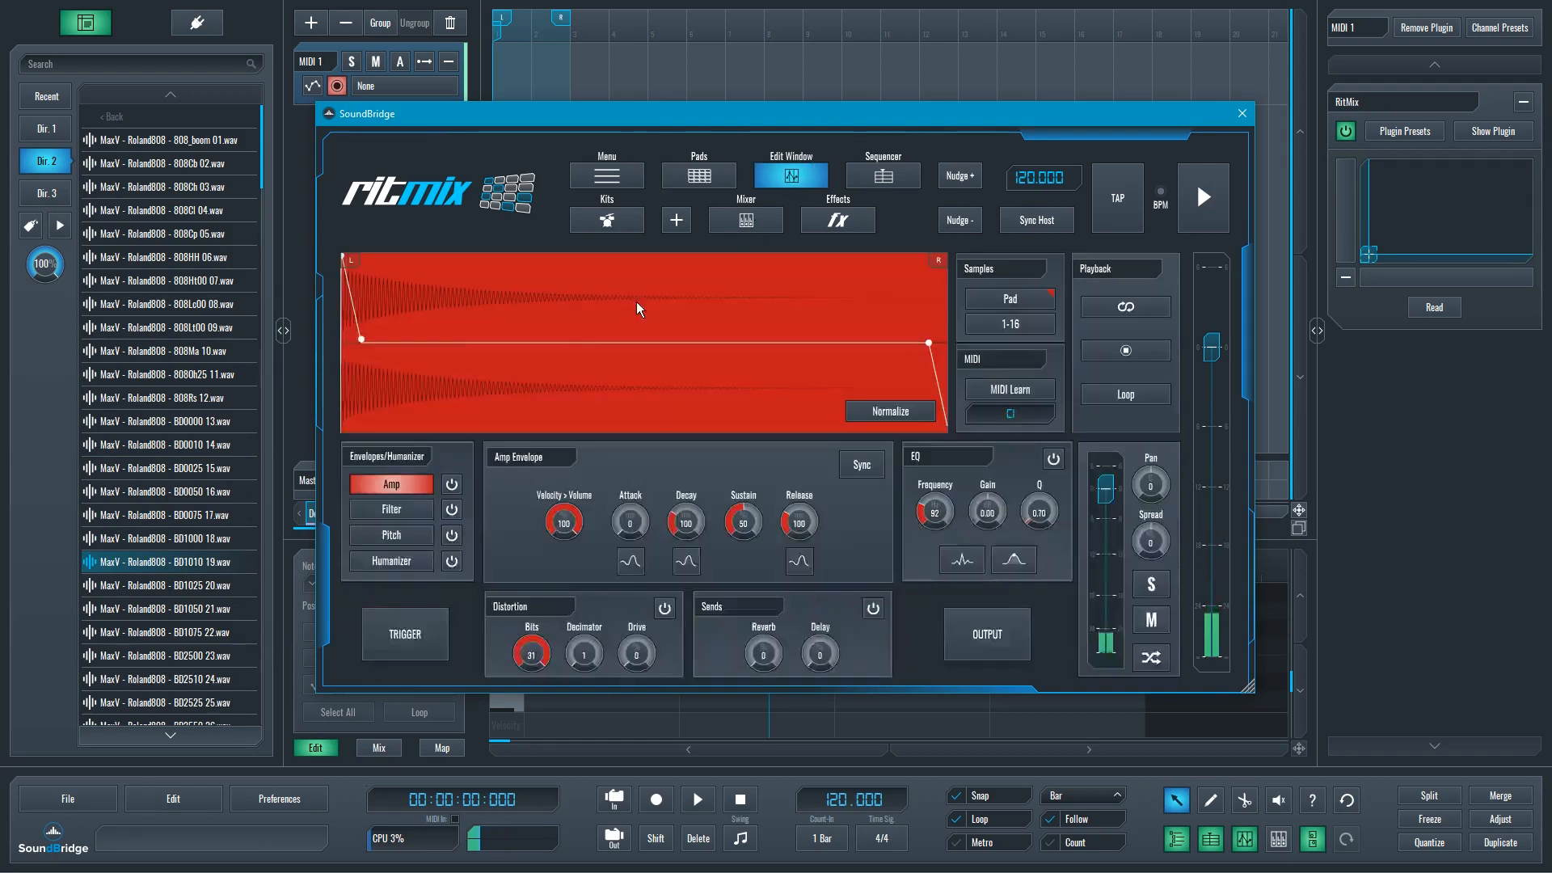
{"action": "left_click", "coordinate": [695, 181]}
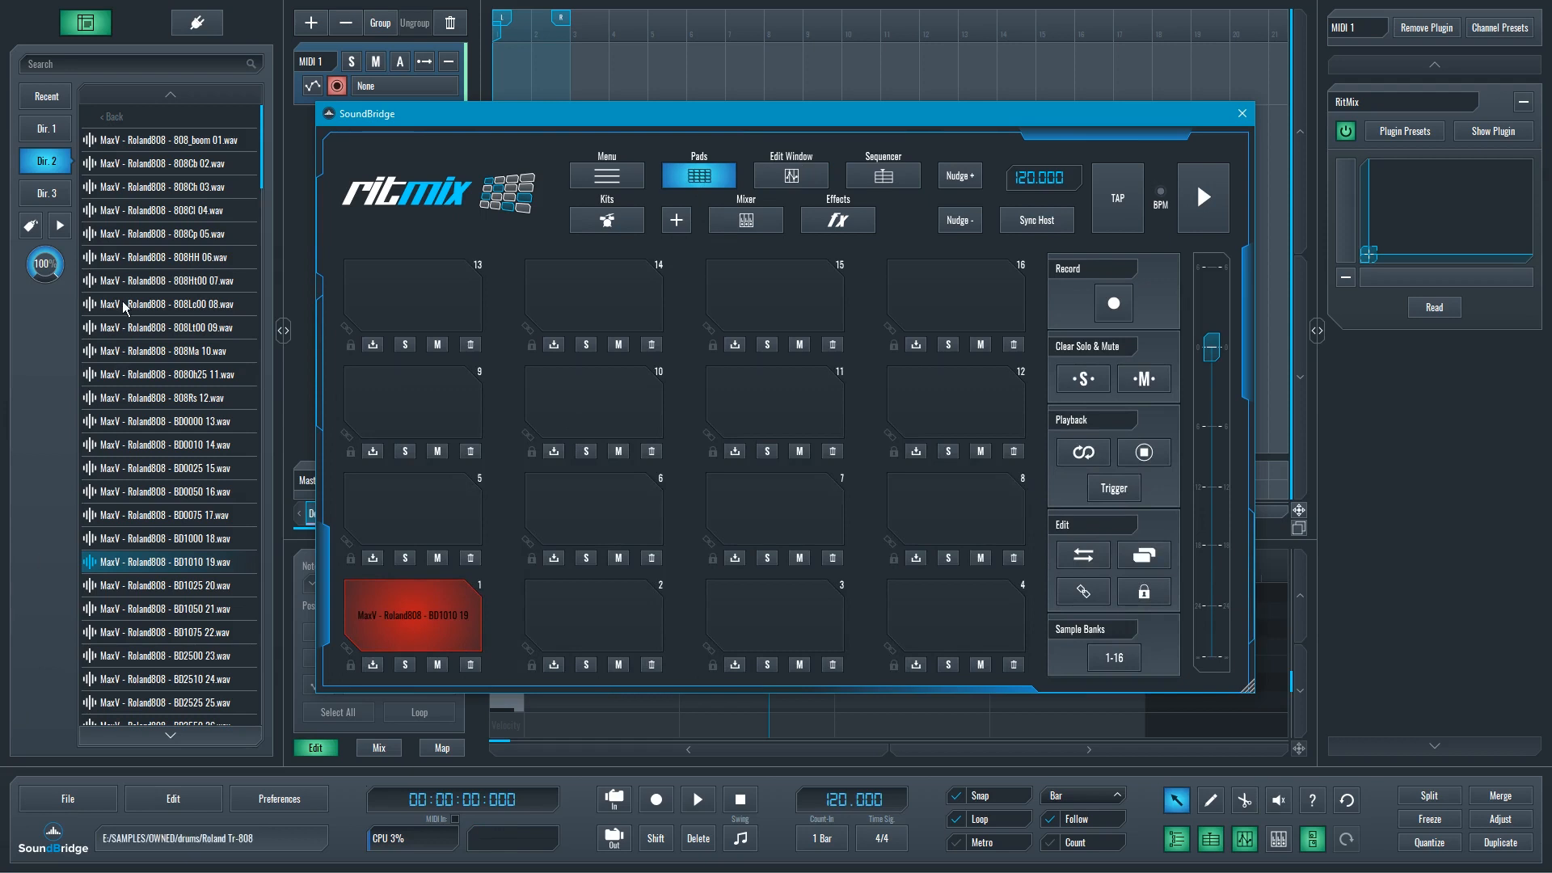
Step: Load the MaxV - Roland808 - 808Ch 03.wav sample onto pad 2 and play it
{"action": "left_click", "coordinate": [202, 211]}
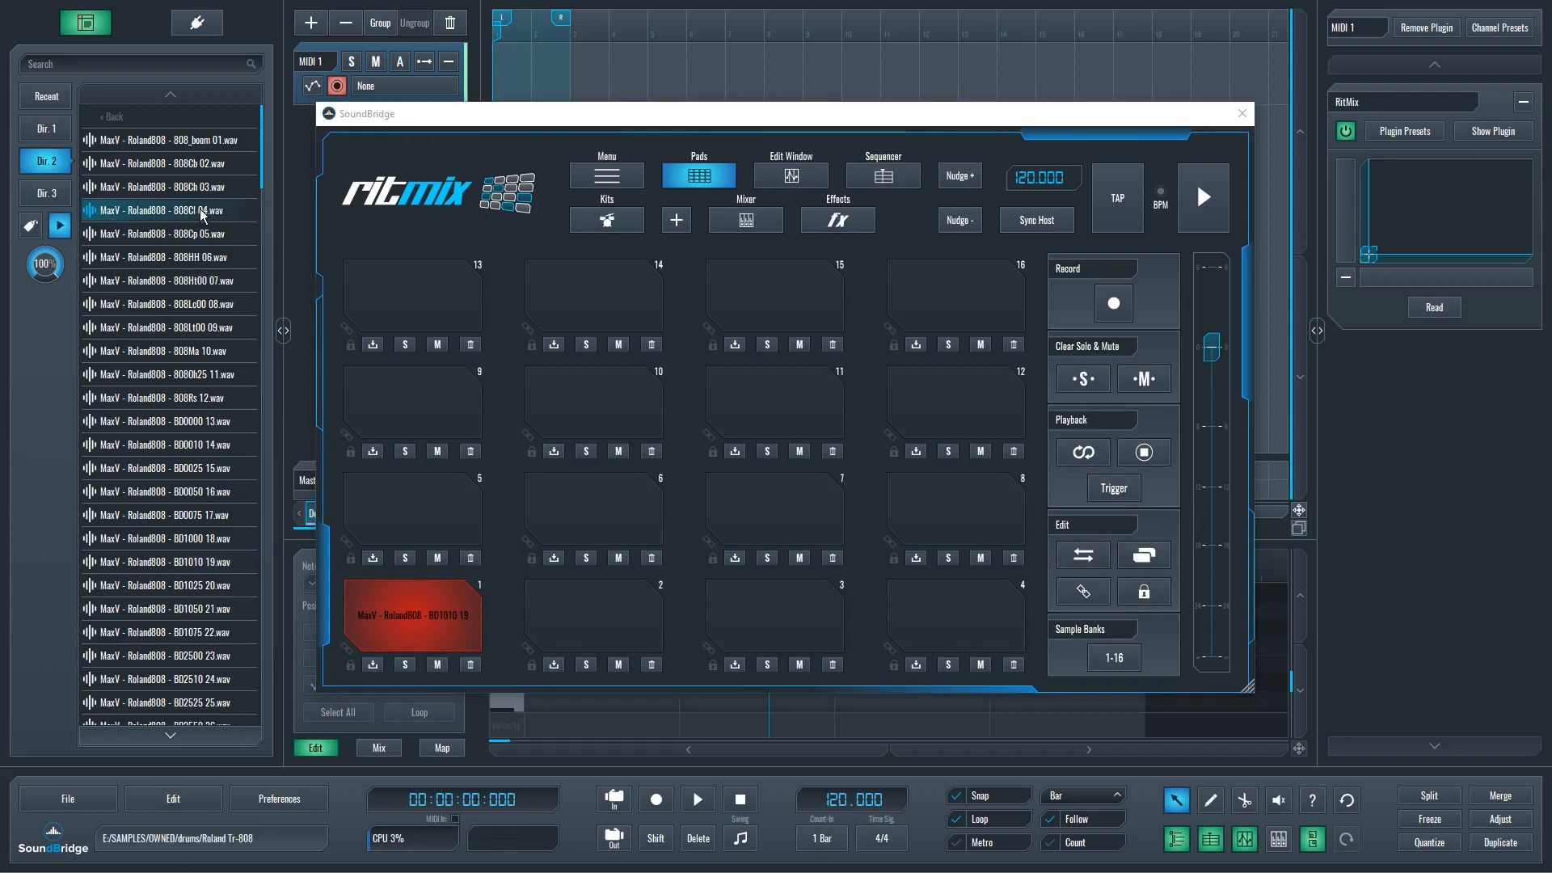
{"action": "left_click", "coordinate": [201, 188]}
{"action": "left_click", "coordinate": [198, 173]}
{"action": "left_click_drag", "start_coordinate": [198, 180], "coordinate": [594, 626]}
{"action": "left_click", "coordinate": [592, 622]}
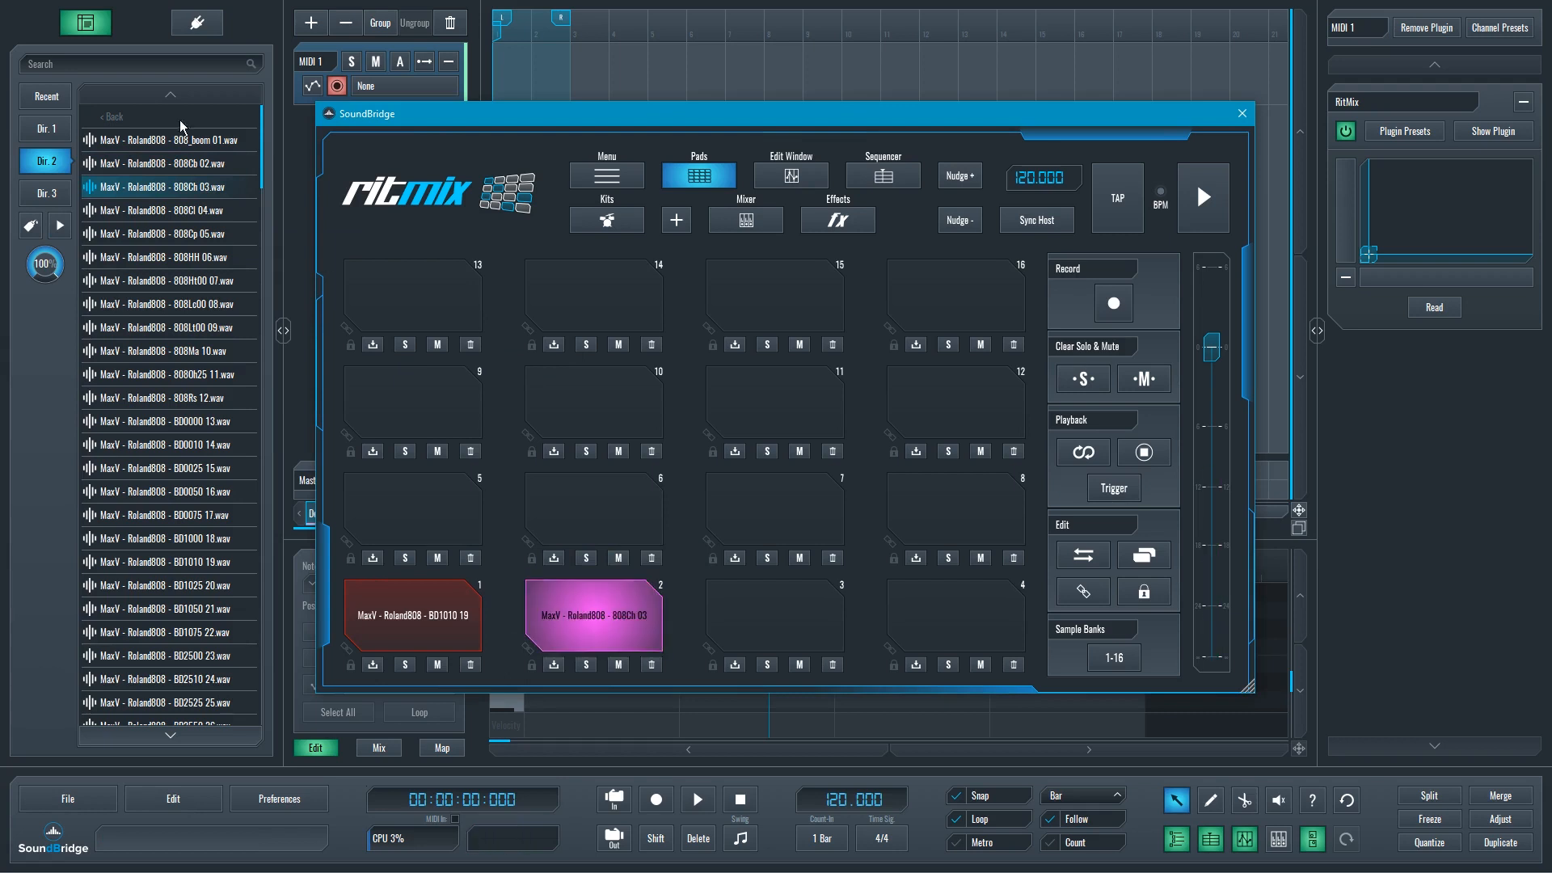
Step: Audition more 808 percussion samples and load MaxV - Roland808 - 808Cp 05.wav onto pad 3
{"action": "left_click", "coordinate": [194, 212]}
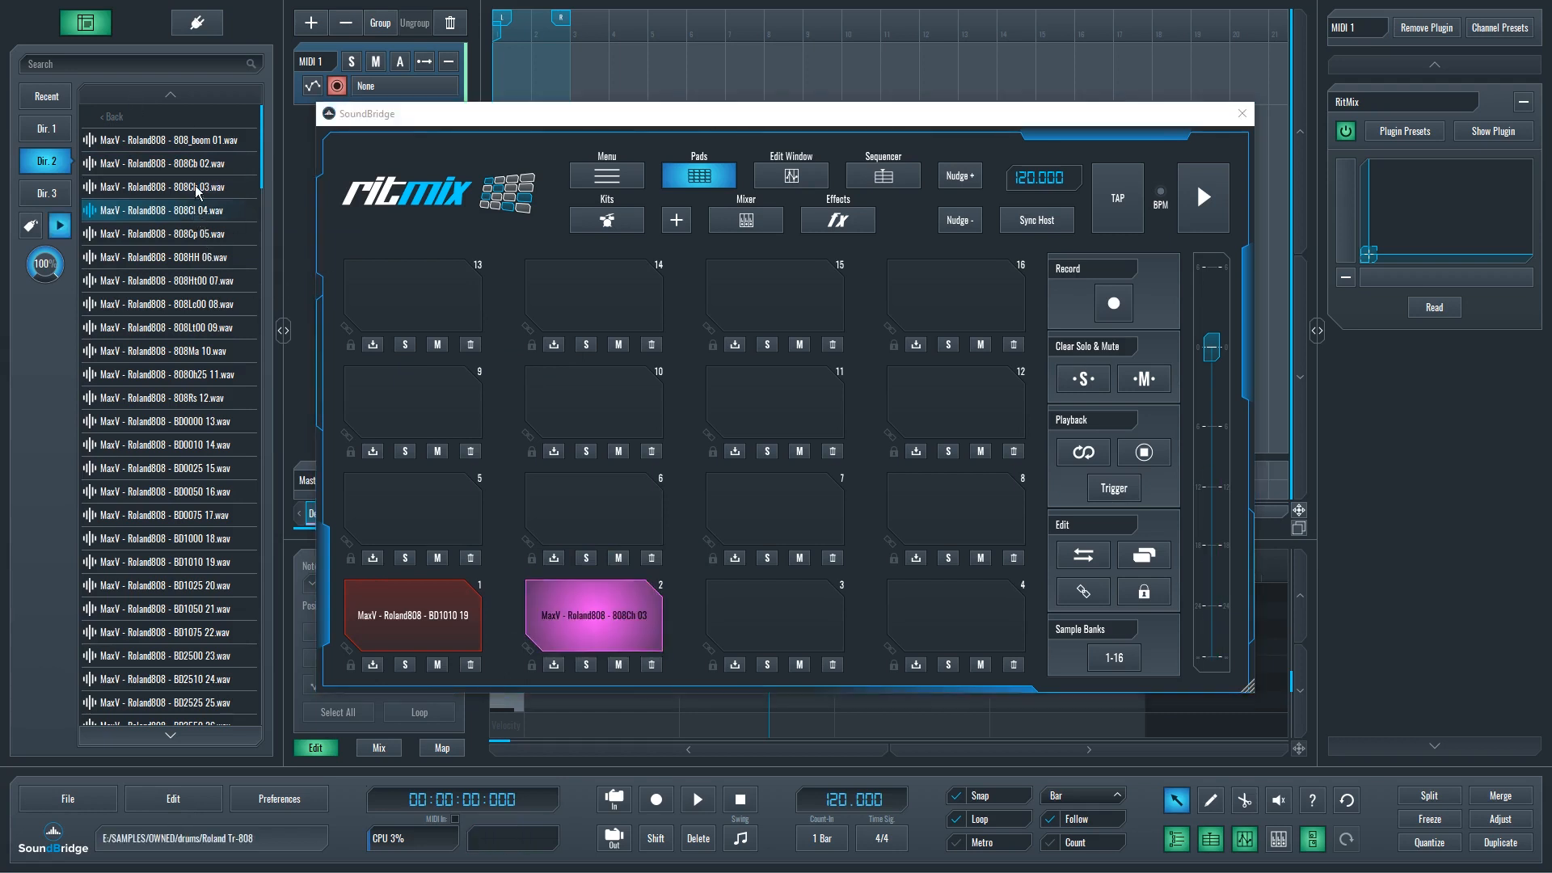
{"action": "left_click", "coordinate": [195, 164]}
{"action": "left_click", "coordinate": [200, 141]}
{"action": "left_click", "coordinate": [199, 186]}
{"action": "left_click", "coordinate": [204, 211]}
{"action": "left_click", "coordinate": [202, 257]}
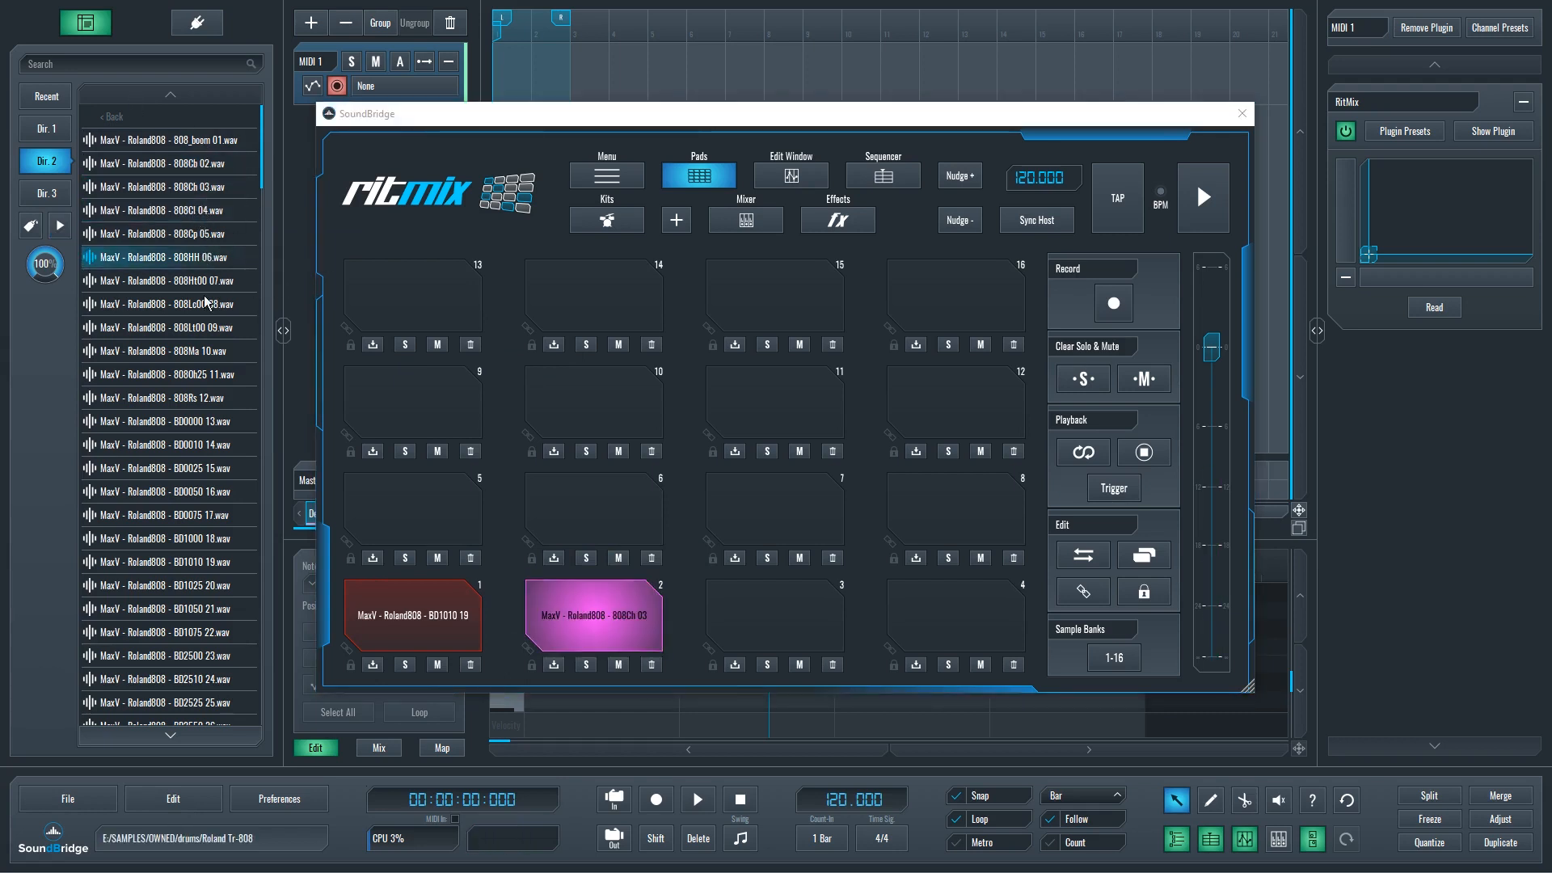
{"action": "left_click", "coordinate": [202, 304]}
{"action": "left_click", "coordinate": [196, 233]}
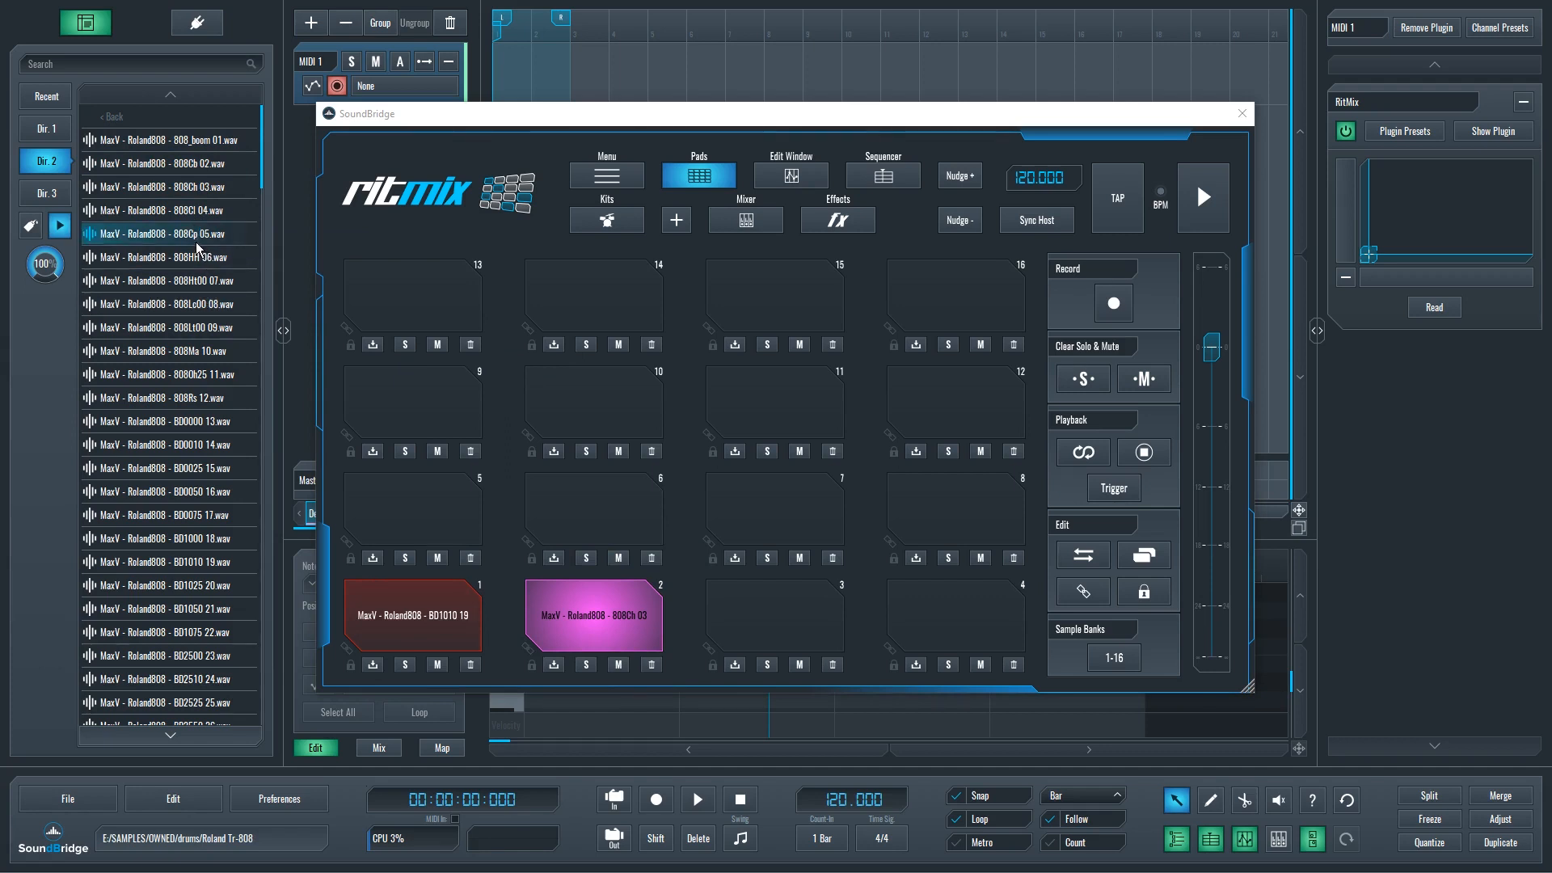
{"action": "left_click_drag", "start_coordinate": [194, 241], "coordinate": [776, 618]}
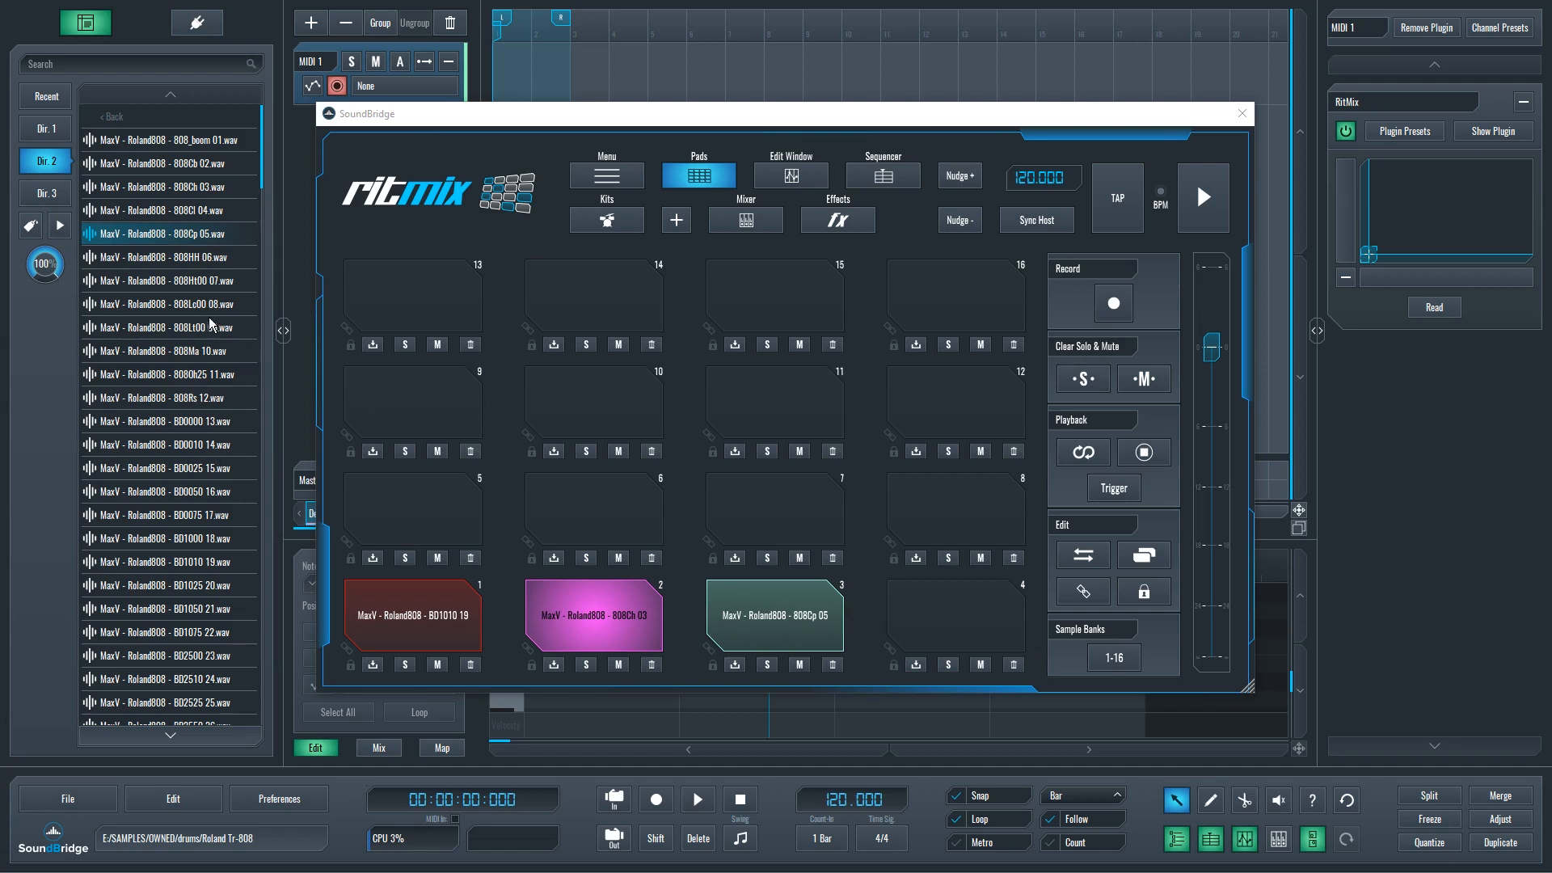
Step: Browse down the Roland 808 sample list to the SD snare samples, auditioning CP 41, HC10 68 and HT10 73
{"action": "scroll", "coordinate": [209, 323], "scroll_direction": "down", "scroll_amount": 9}
{"action": "scroll", "coordinate": [221, 348], "scroll_direction": "up", "scroll_amount": 3}
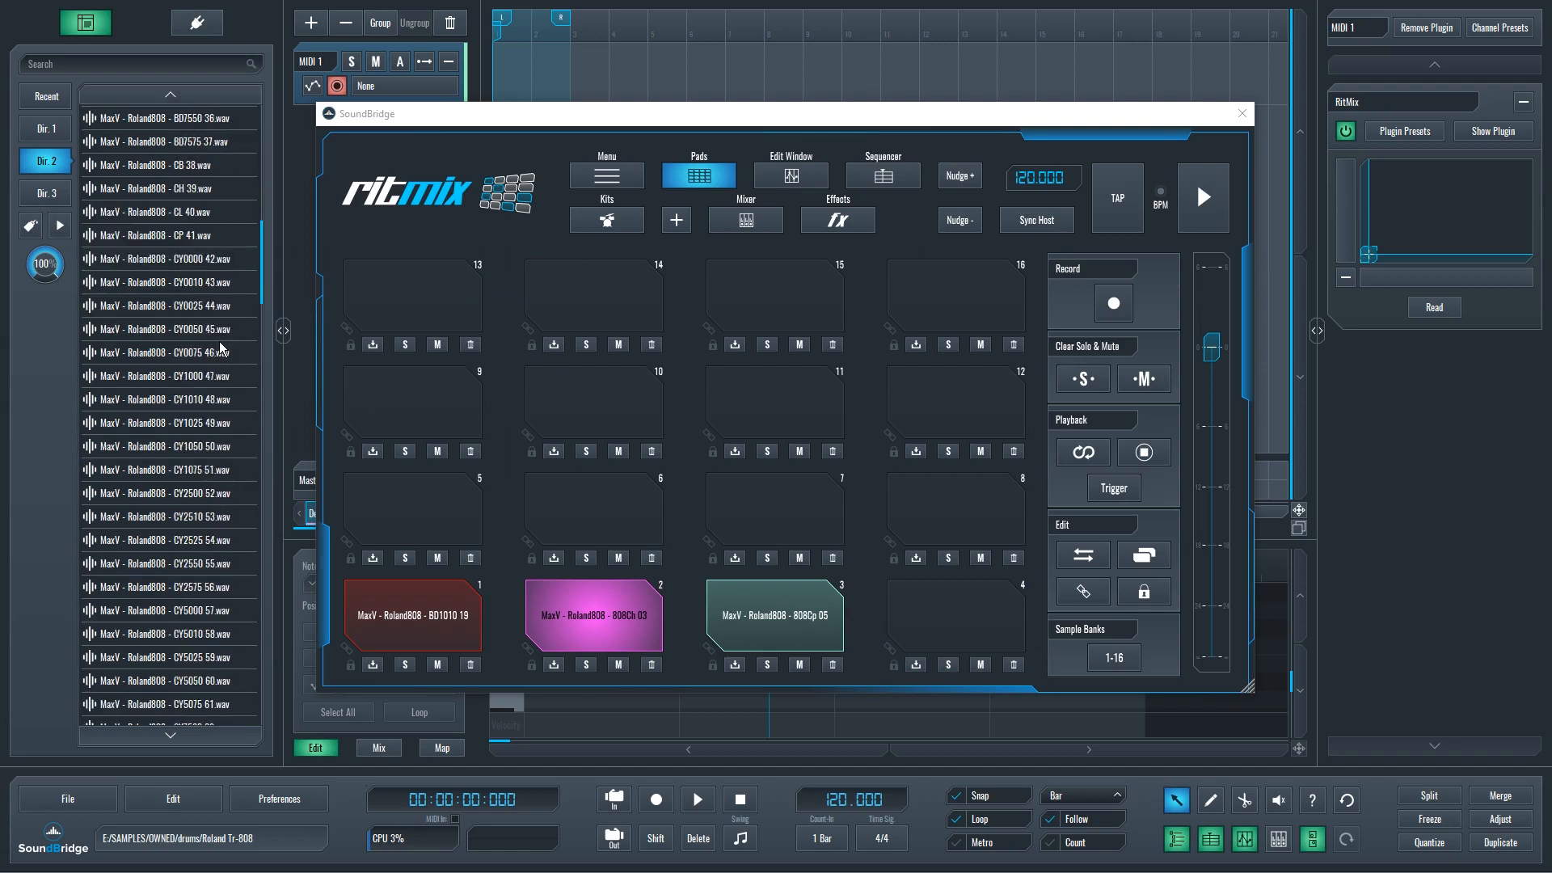
{"action": "scroll", "coordinate": [220, 340], "scroll_direction": "down", "scroll_amount": 3}
{"action": "left_click", "coordinate": [210, 377]}
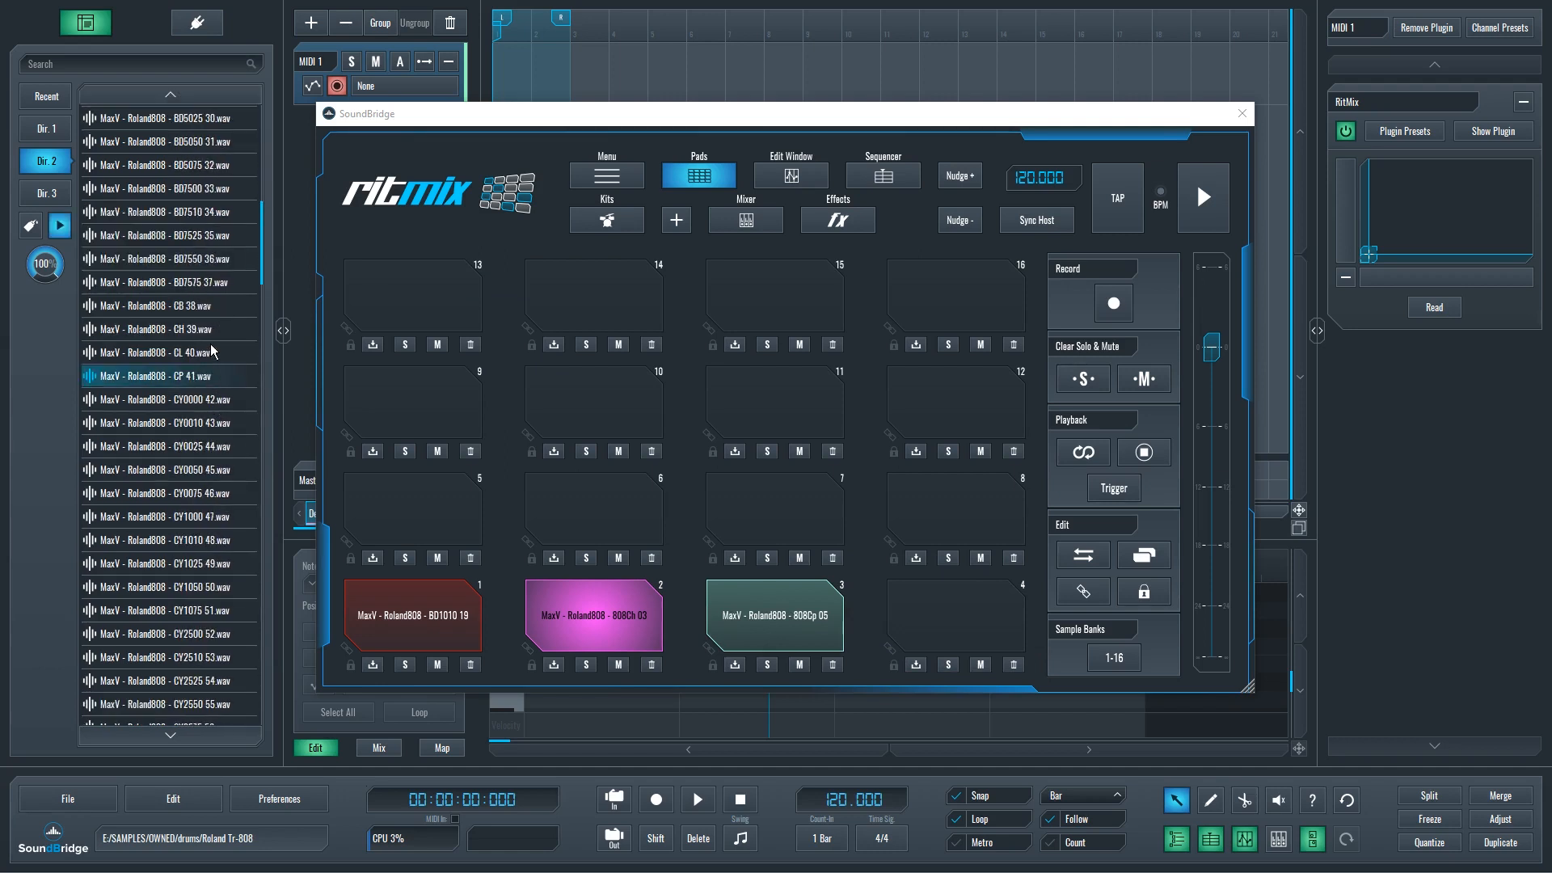
{"action": "scroll", "coordinate": [208, 380], "scroll_direction": "down", "scroll_amount": 1}
{"action": "left_click", "coordinate": [203, 426]}
{"action": "scroll", "coordinate": [212, 494], "scroll_direction": "down", "scroll_amount": 7}
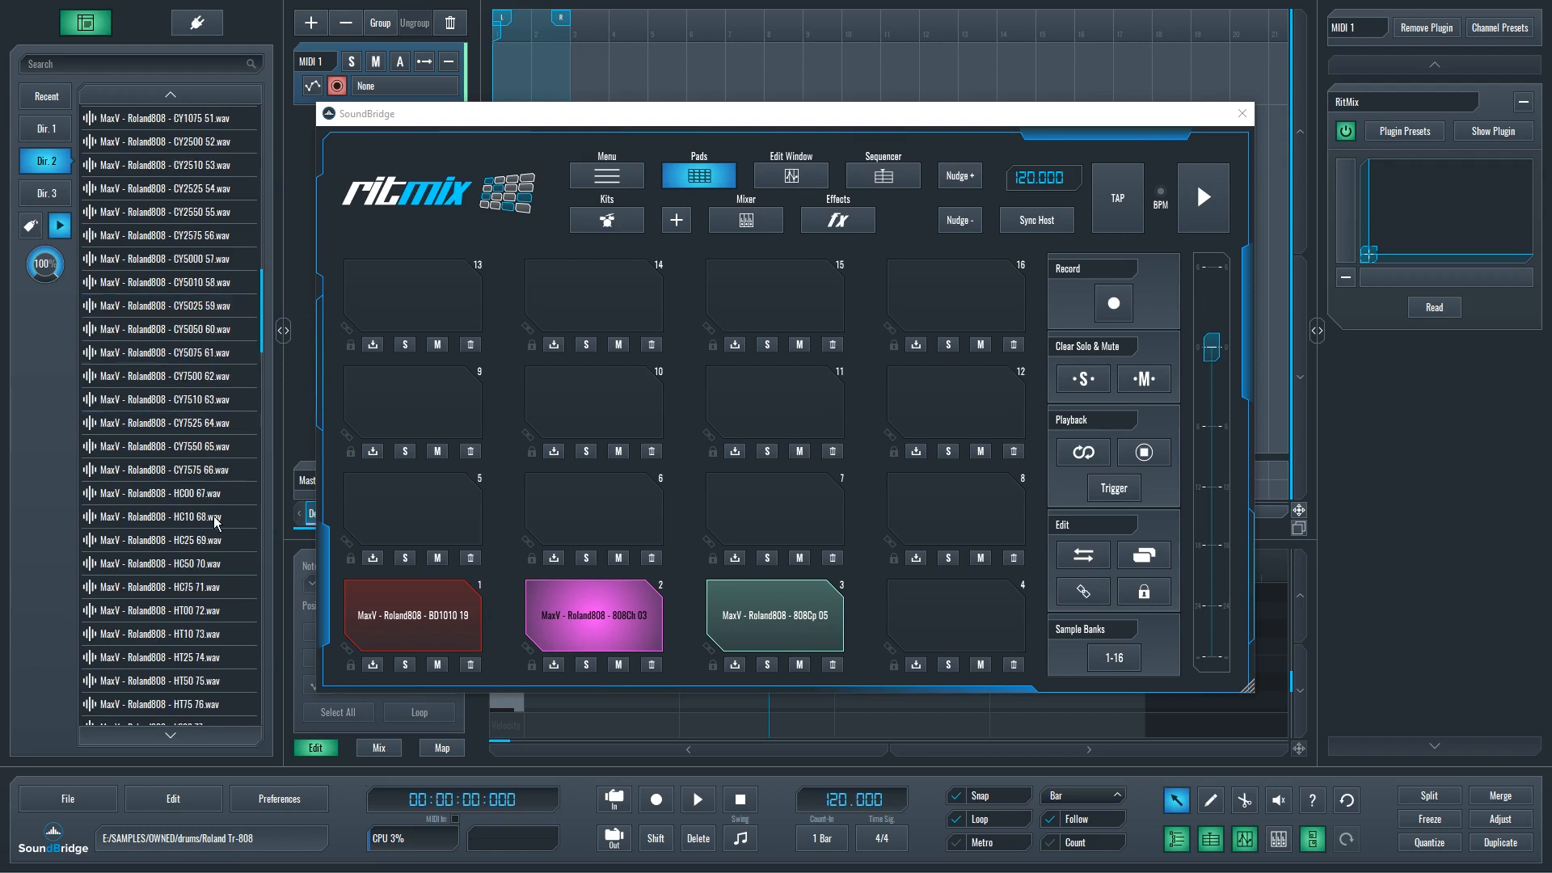
{"action": "left_click", "coordinate": [212, 517]}
{"action": "left_click", "coordinate": [210, 631]}
{"action": "scroll", "coordinate": [218, 642], "scroll_direction": "down", "scroll_amount": 3}
{"action": "scroll", "coordinate": [222, 647], "scroll_direction": "down", "scroll_amount": 5}
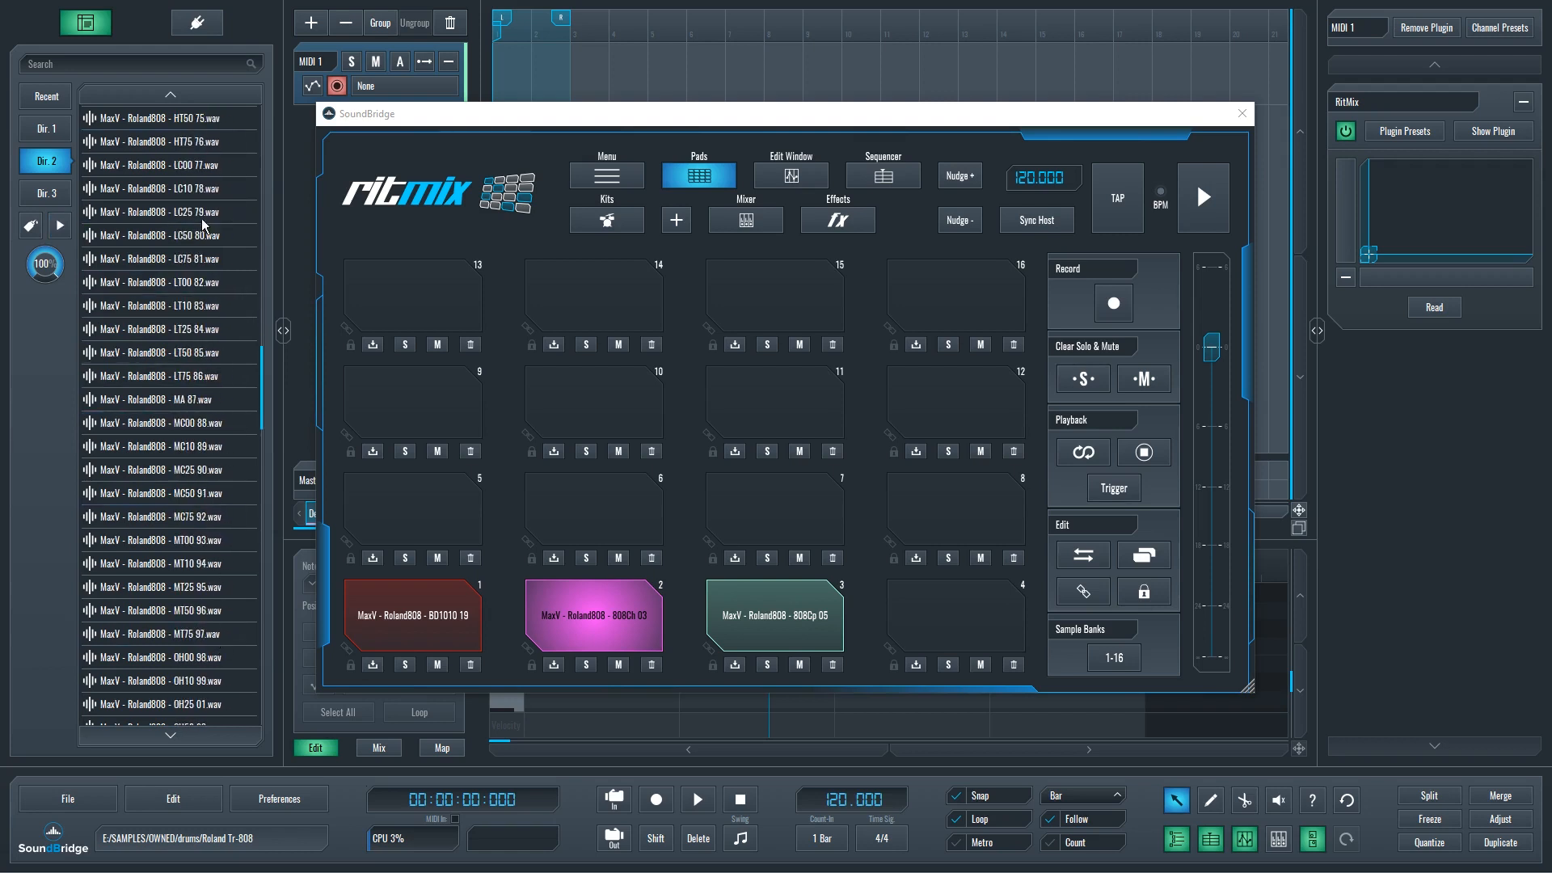
{"action": "scroll", "coordinate": [218, 541], "scroll_direction": "down", "scroll_amount": 5}
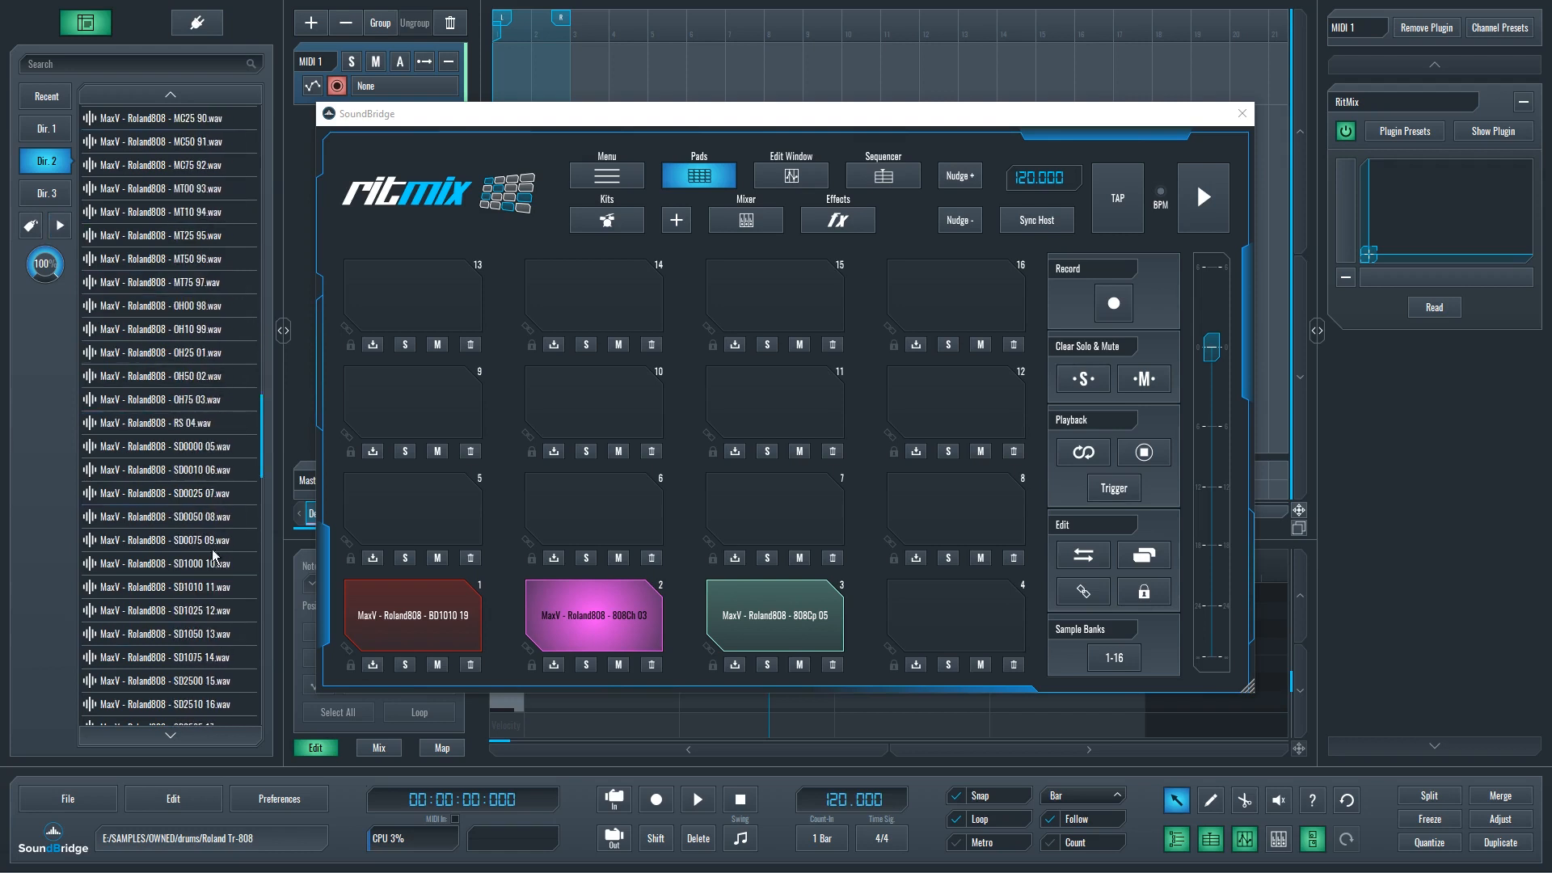
Step: Audition the Roland 808 snare samples between SD0000 05 and SD2500 15 for pad 4
{"action": "left_click", "coordinate": [214, 540]}
{"action": "left_click", "coordinate": [208, 447]}
{"action": "left_click", "coordinate": [207, 469]}
{"action": "left_click", "coordinate": [208, 493]}
{"action": "left_click", "coordinate": [208, 517]}
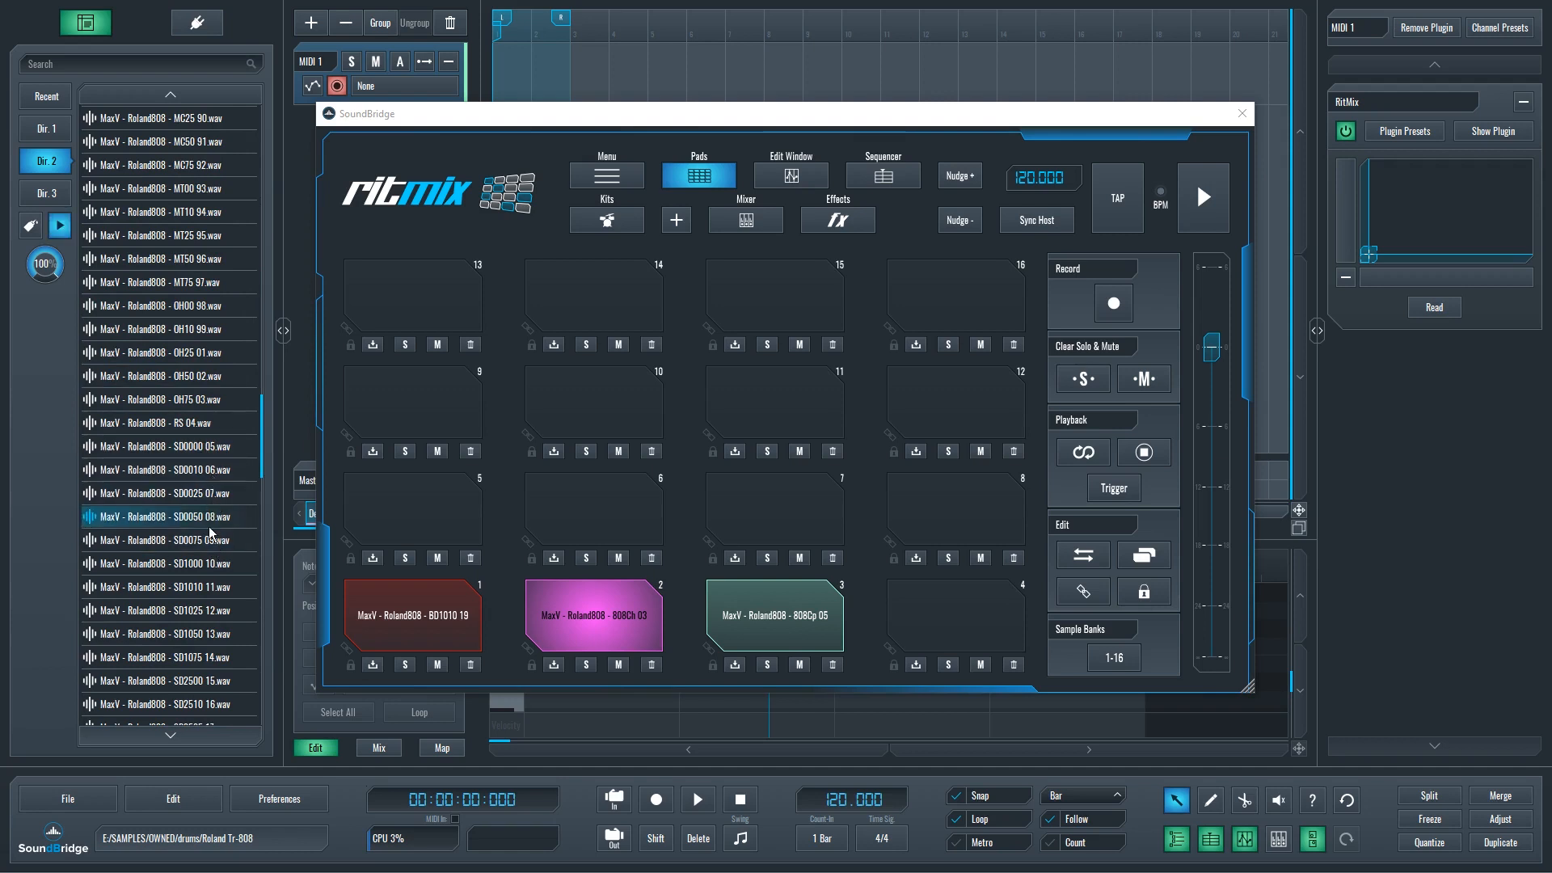
{"action": "left_click", "coordinate": [207, 540]}
{"action": "left_click", "coordinate": [208, 564]}
{"action": "left_click", "coordinate": [204, 542]}
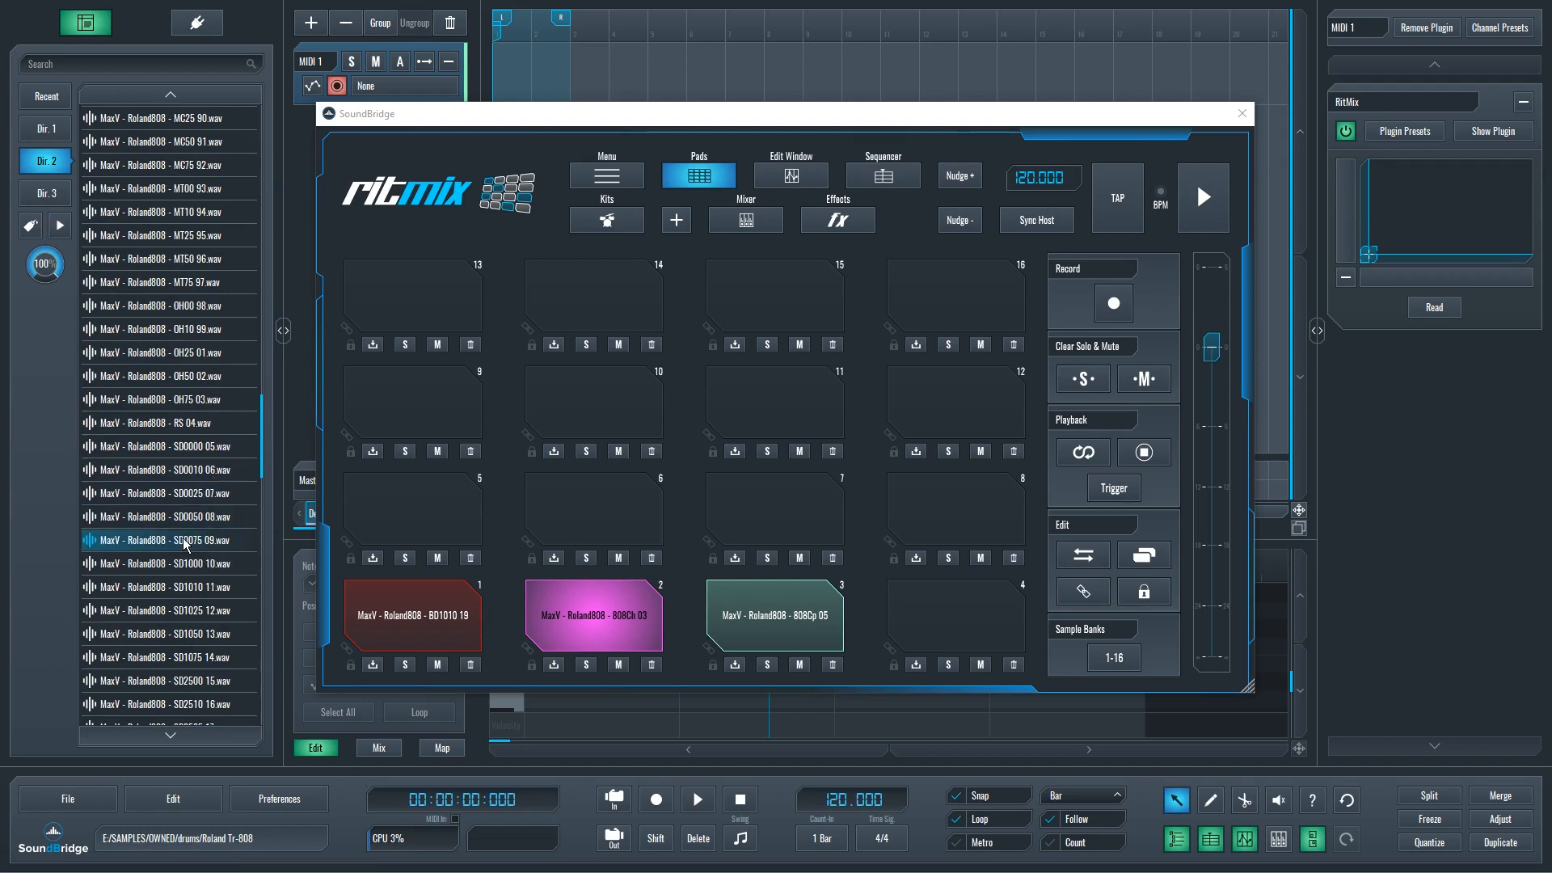
{"action": "left_click", "coordinate": [198, 610]}
{"action": "left_click", "coordinate": [196, 583]}
{"action": "left_click", "coordinate": [196, 565]}
{"action": "left_click", "coordinate": [201, 589]}
{"action": "left_click", "coordinate": [196, 657]}
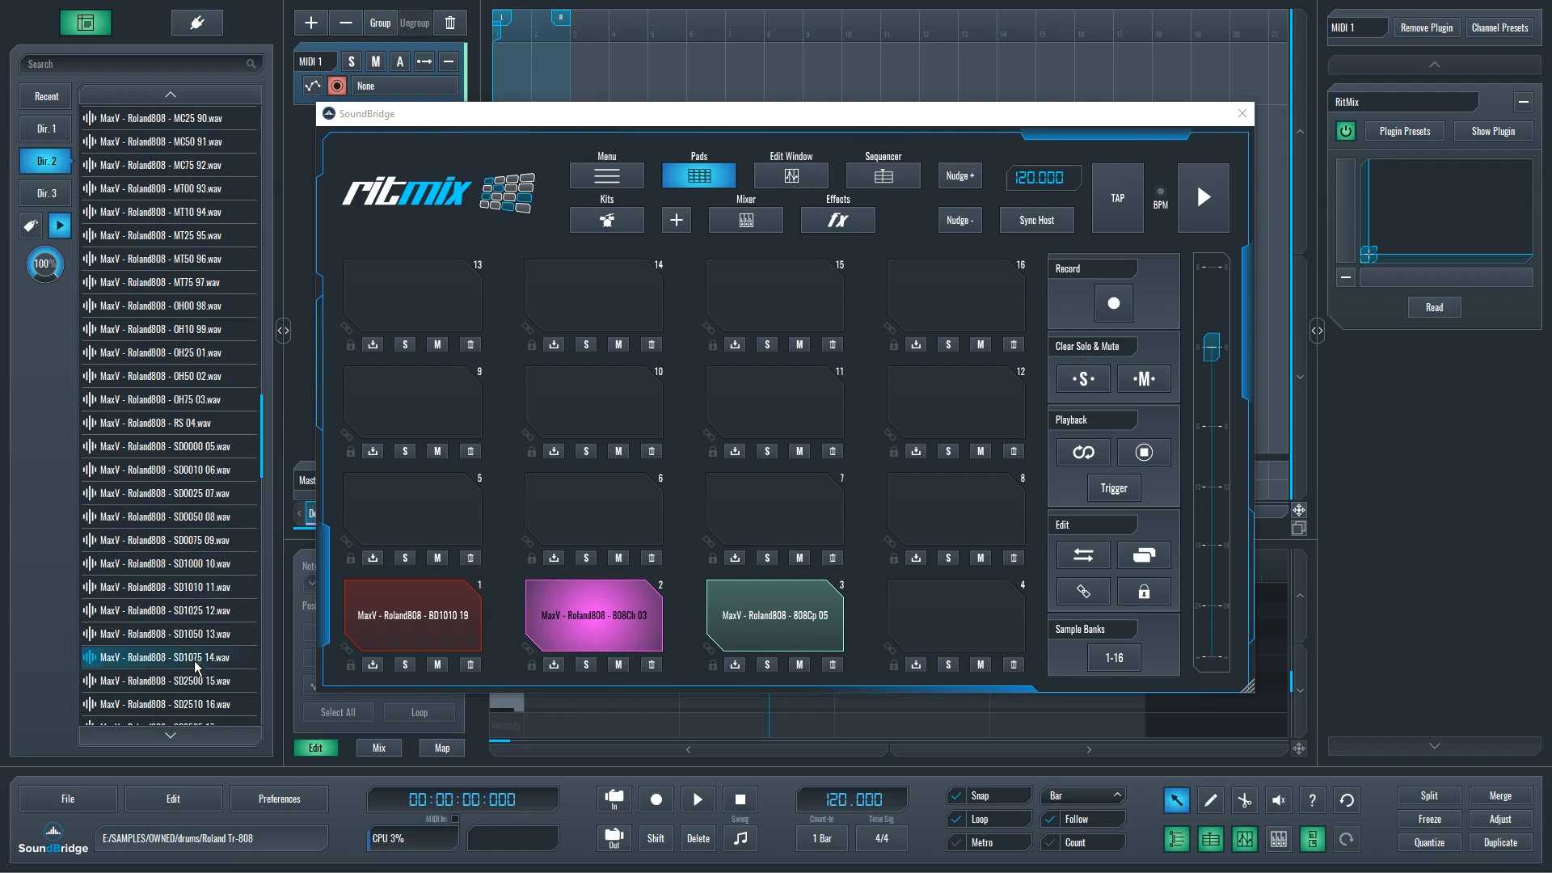
{"action": "left_click", "coordinate": [196, 680]}
{"action": "left_click", "coordinate": [198, 634]}
{"action": "scroll", "coordinate": [198, 671], "scroll_direction": "down", "scroll_amount": 3}
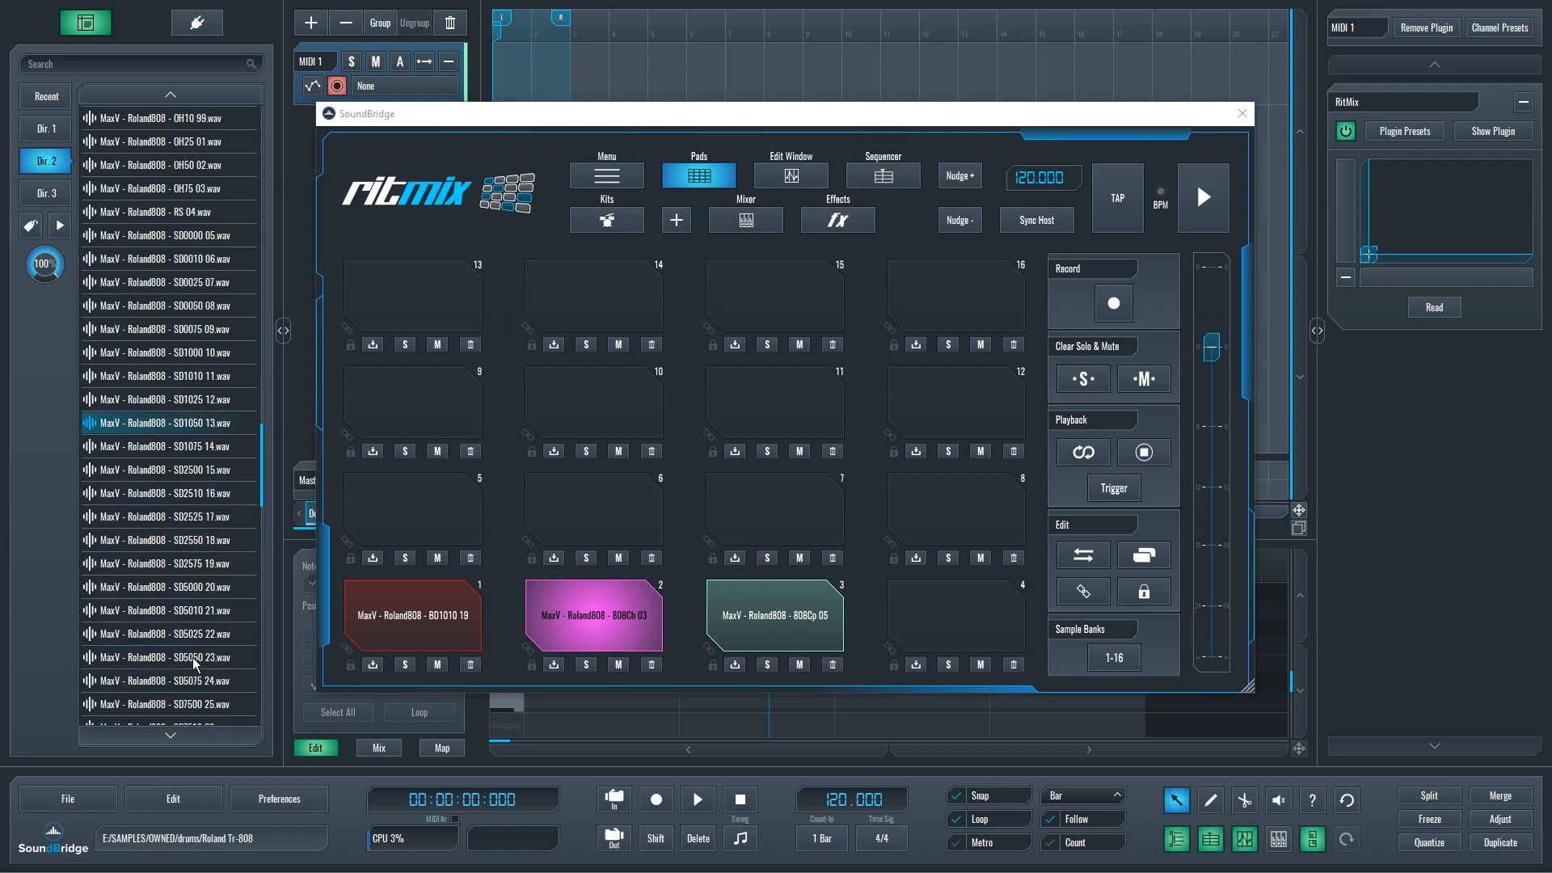
Step: Audition the SD25 snare samples, load MaxV - Roland808 - SD2510 16.wav onto pad 4 and play it
{"action": "left_click", "coordinate": [203, 542]}
{"action": "left_click", "coordinate": [198, 518]}
{"action": "left_click", "coordinate": [197, 494]}
{"action": "left_click", "coordinate": [196, 471]}
{"action": "left_click", "coordinate": [192, 495]}
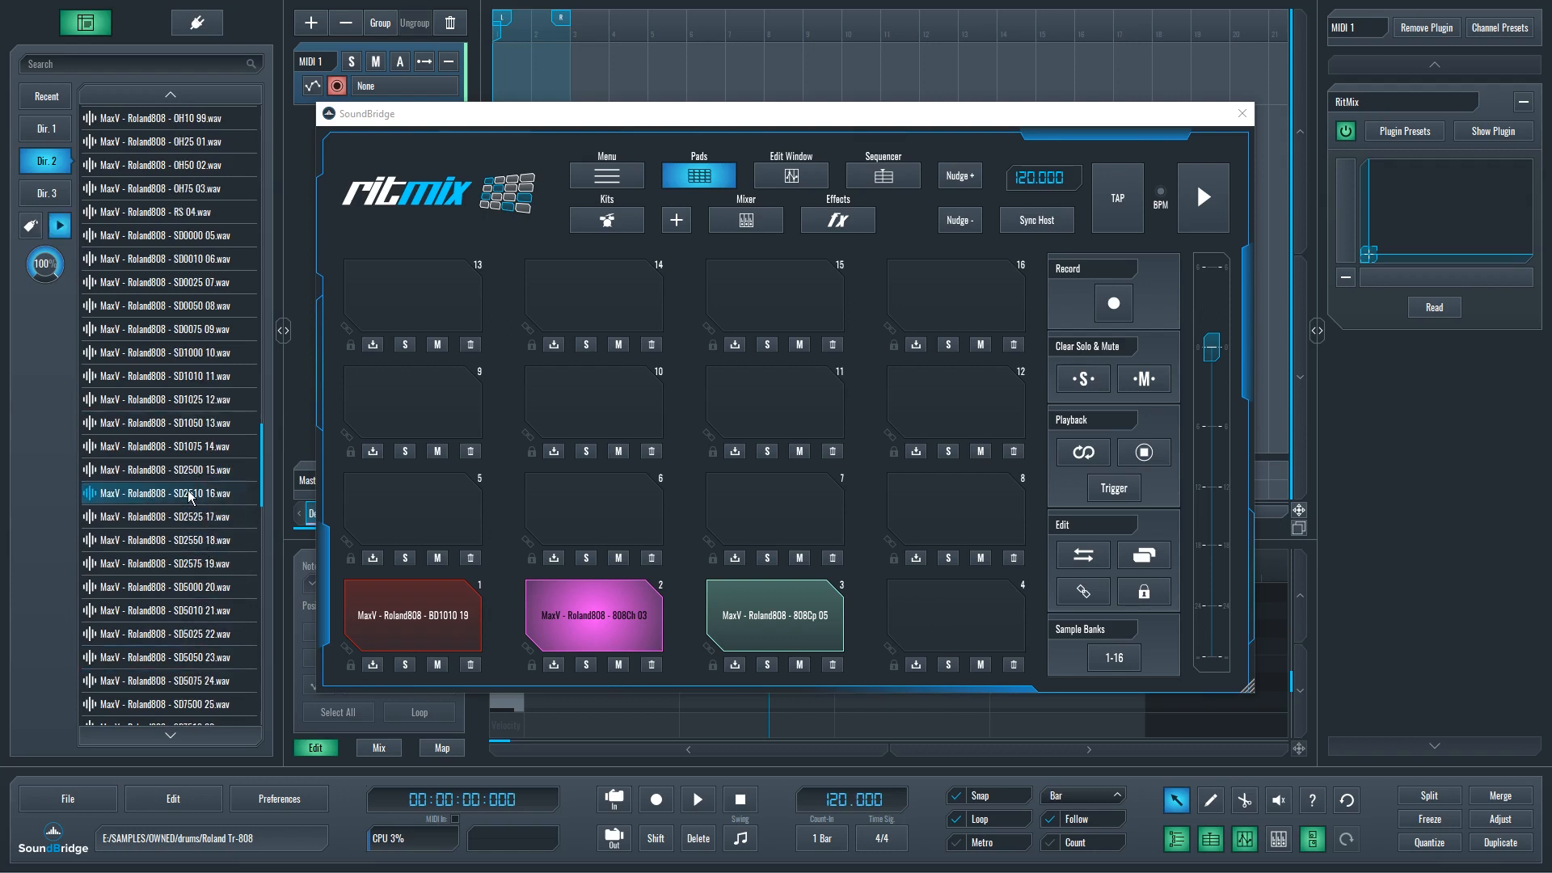
{"action": "left_click_drag", "start_coordinate": [192, 494], "coordinate": [950, 623]}
{"action": "left_click", "coordinate": [950, 623]}
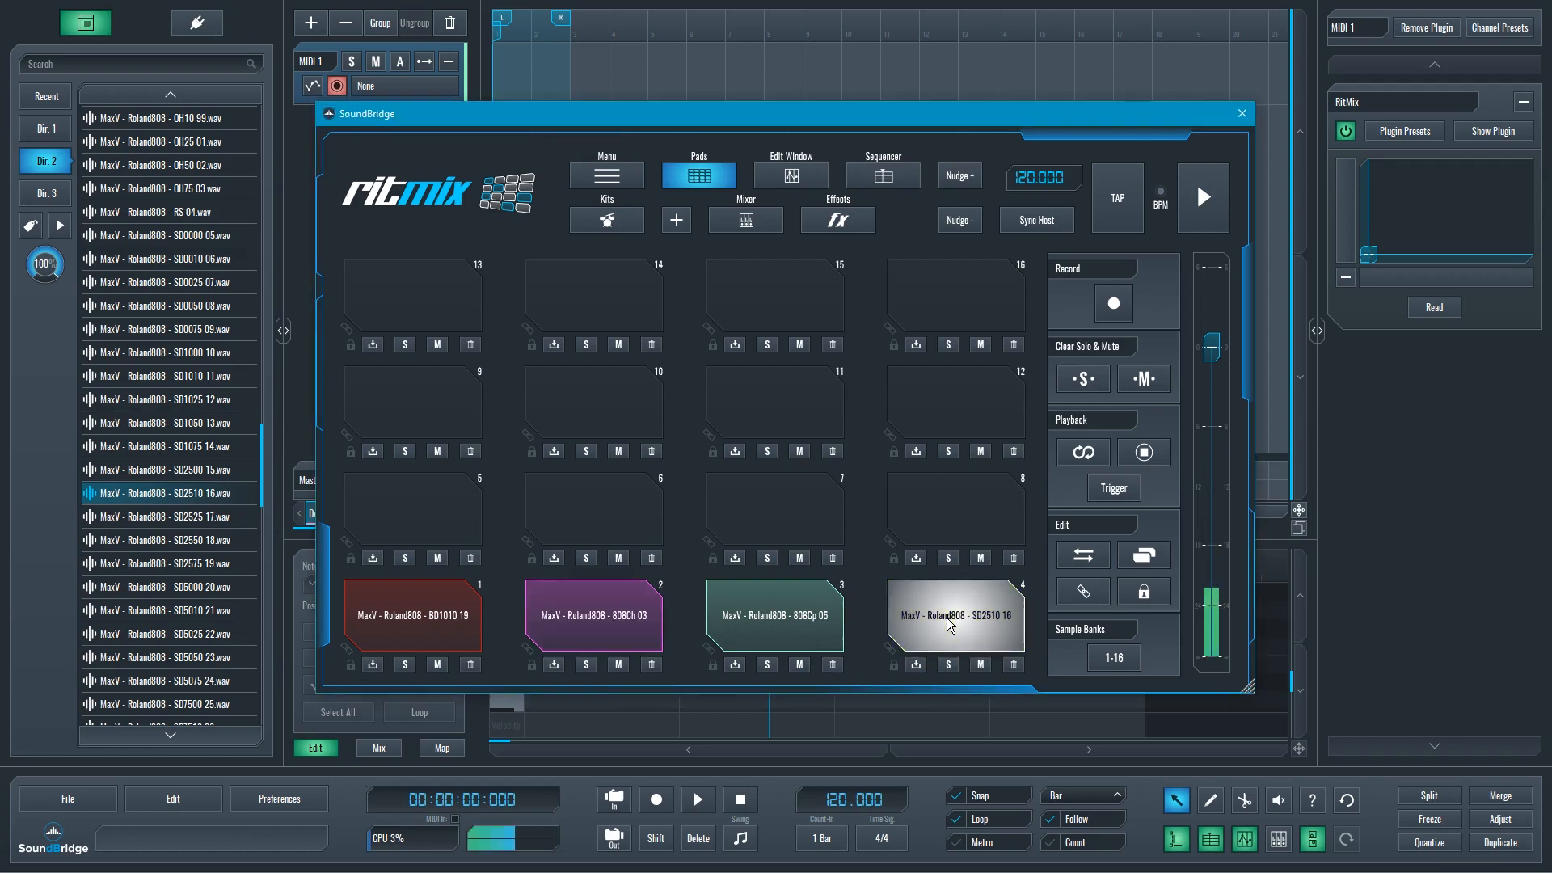
{"action": "left_click", "coordinate": [950, 623]}
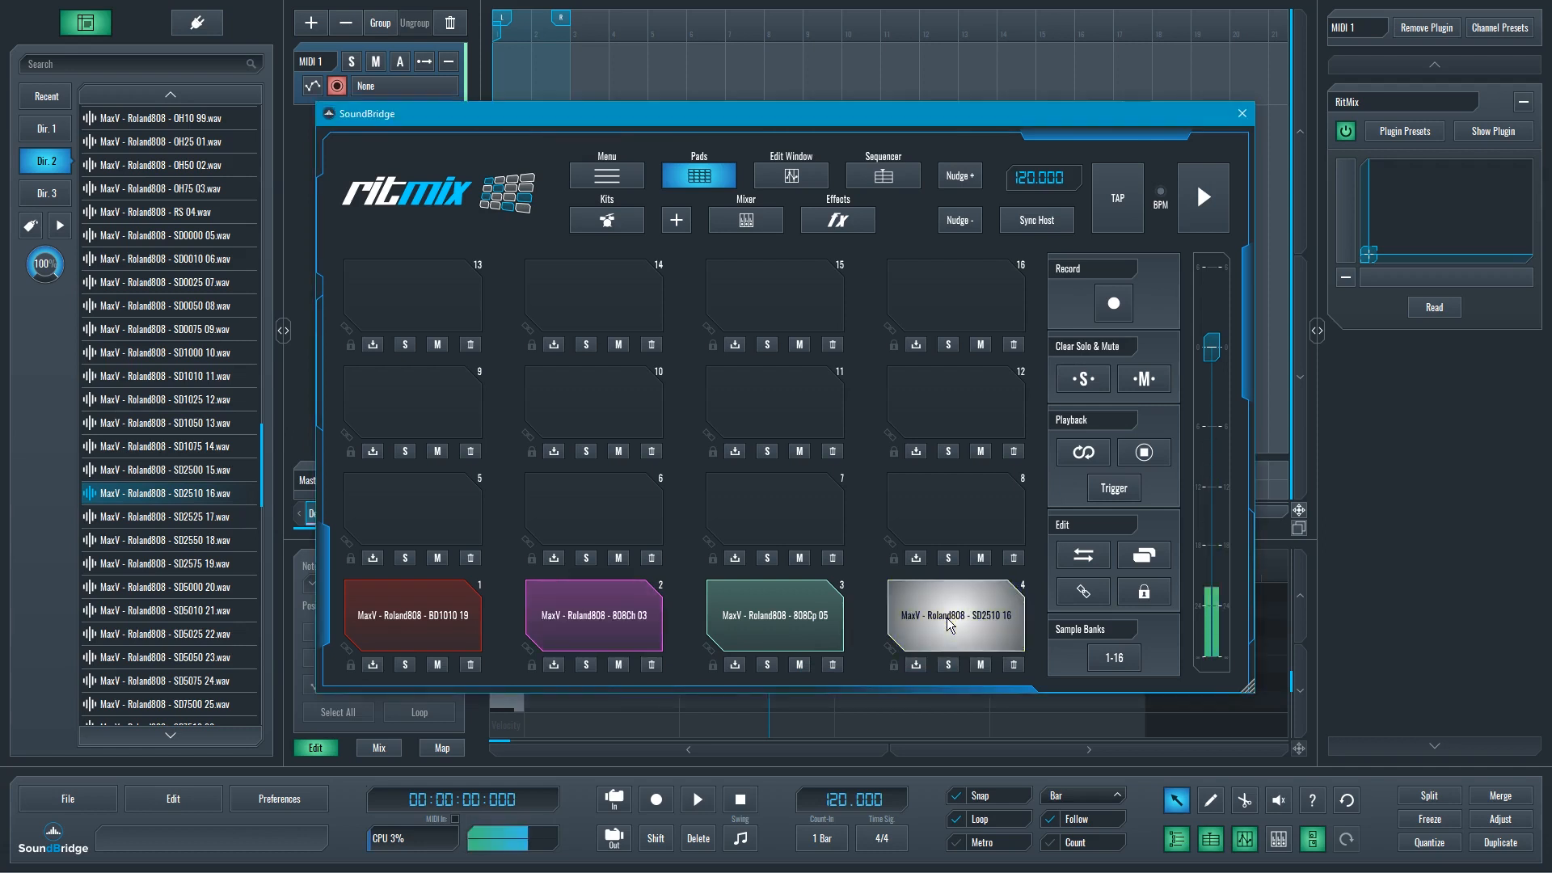
Step: Audition more Roland 808 snare samples between SD2550 18 and SD7575 29
{"action": "left_click", "coordinate": [198, 541]}
{"action": "left_click", "coordinate": [199, 587]}
{"action": "left_click", "coordinate": [201, 611]}
{"action": "left_click", "coordinate": [199, 682]}
{"action": "left_click", "coordinate": [203, 657]}
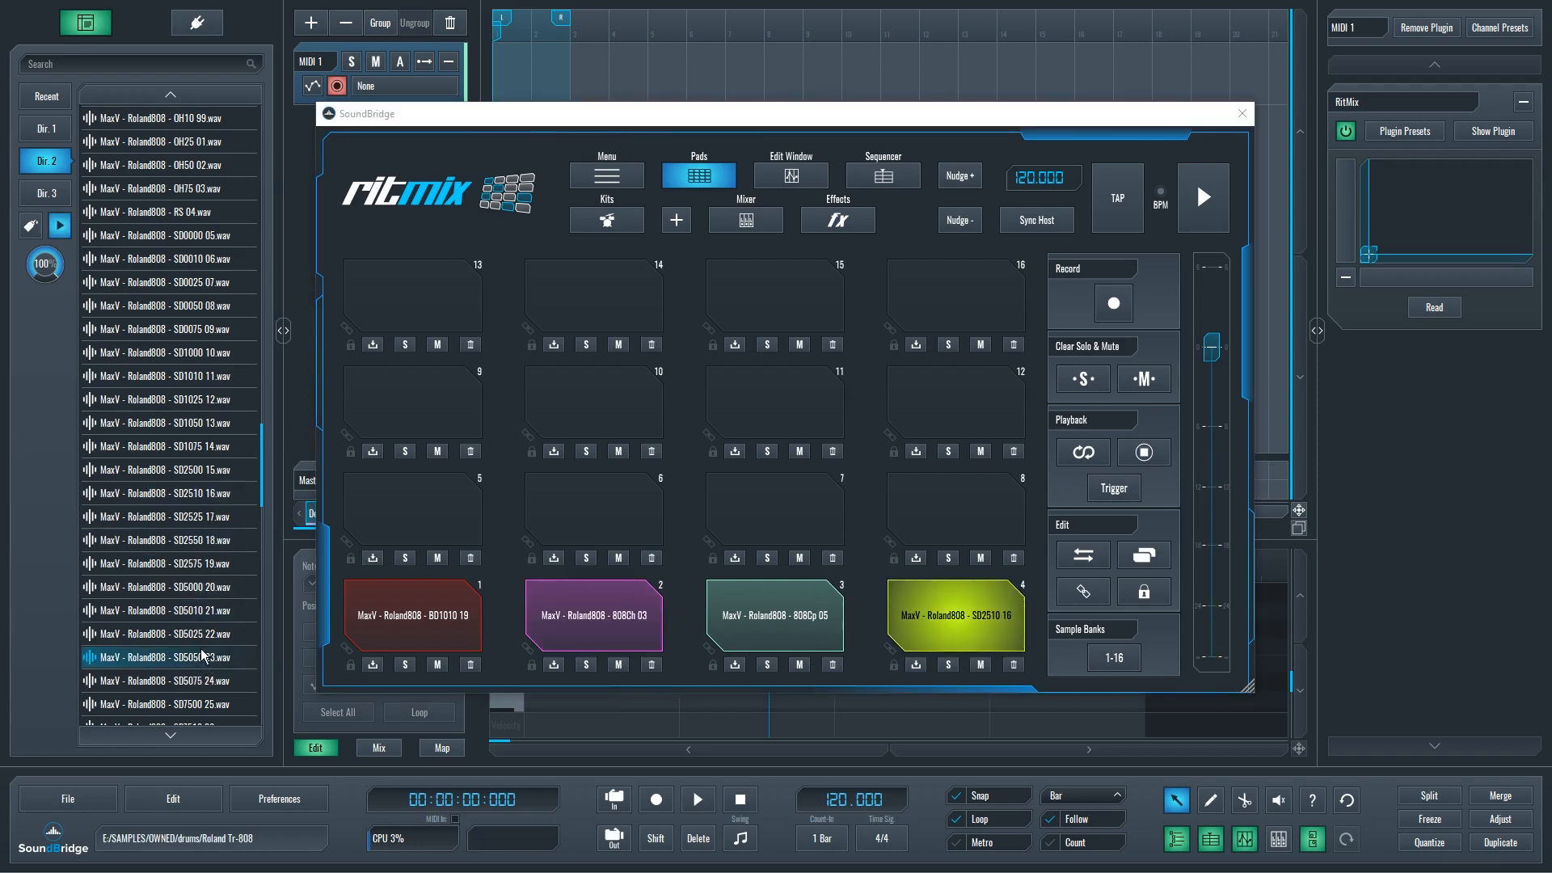
{"action": "scroll", "coordinate": [202, 657], "scroll_direction": "down", "scroll_amount": 5}
{"action": "left_click", "coordinate": [195, 450]}
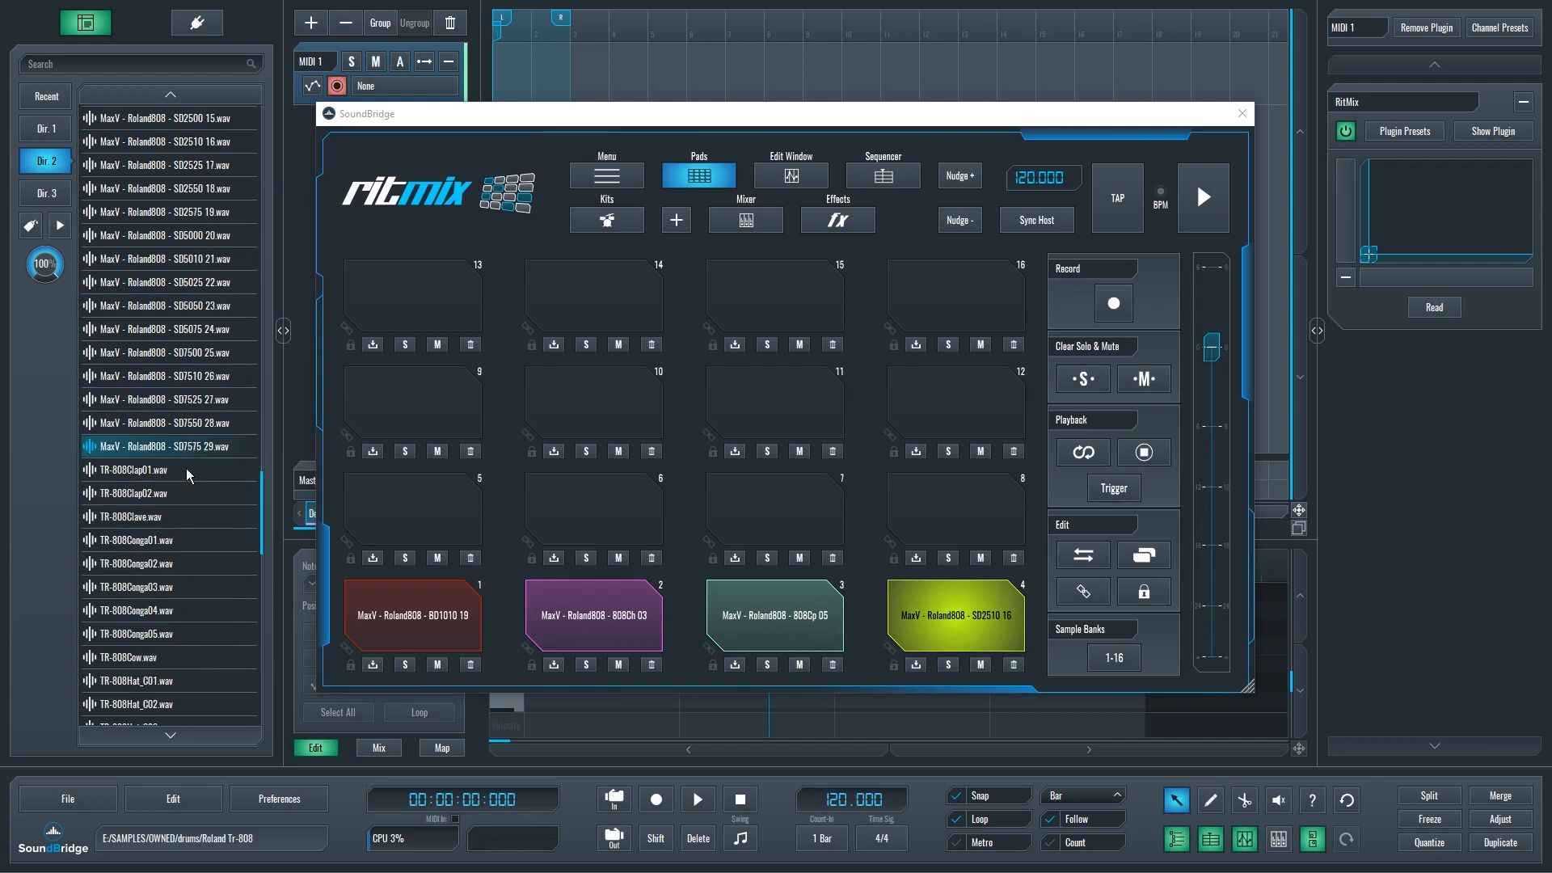
Step: Audition the TR-808Clap01, TR-808Clap02 and TR-808Clave samples
{"action": "left_click", "coordinate": [168, 470]}
{"action": "left_click", "coordinate": [168, 493]}
{"action": "left_click", "coordinate": [170, 517]}
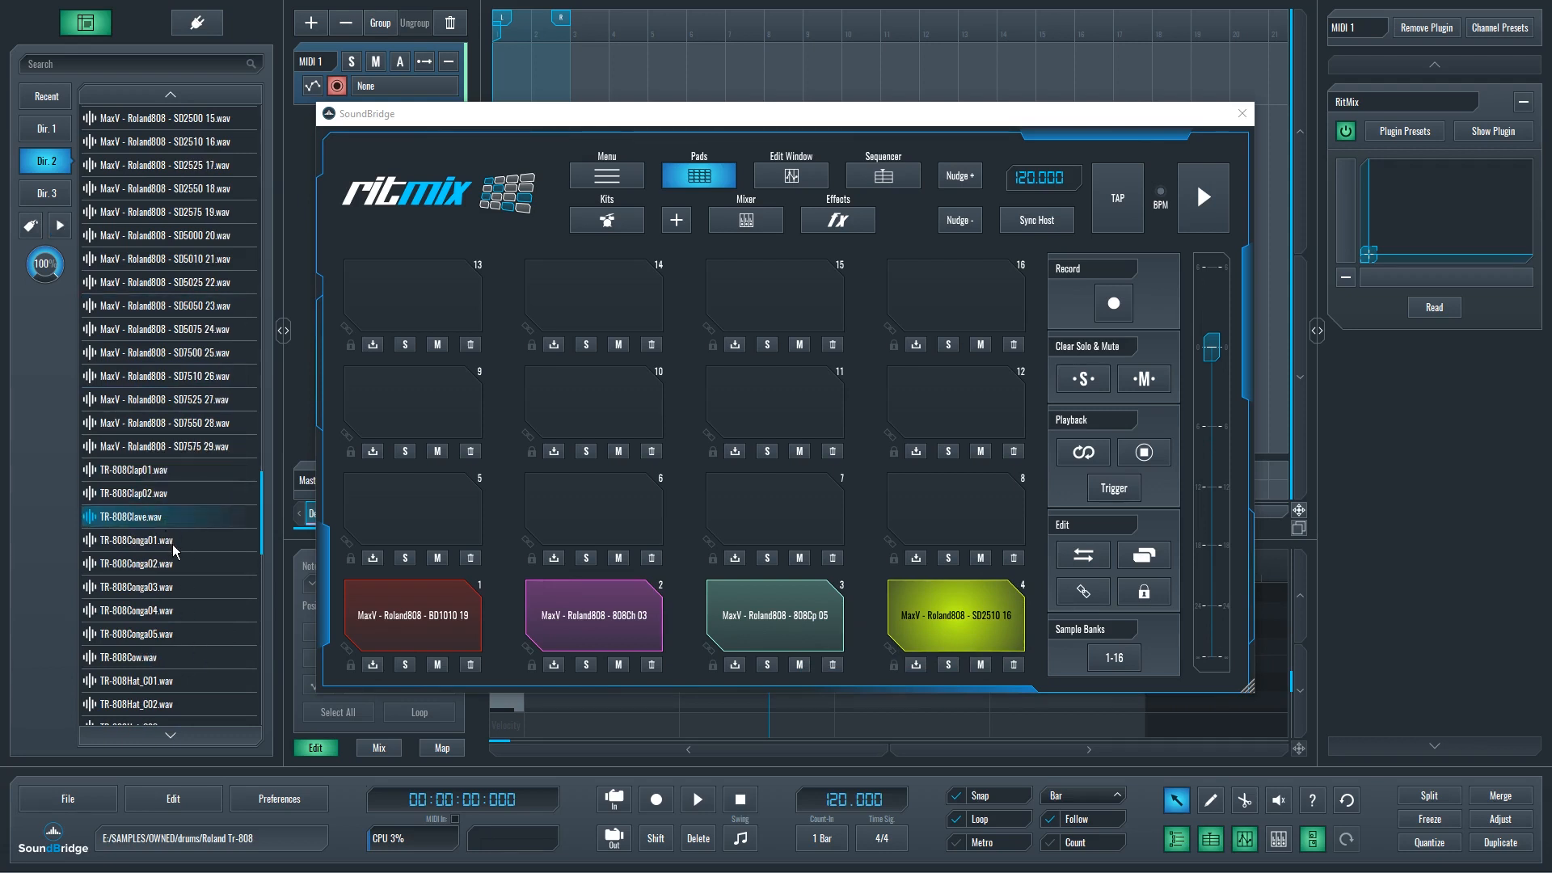
Step: Audition the conga samples TR-808Conga01 to TR-808Conga05, comparing them with the clave, and the TR-808Cow sample
{"action": "left_click", "coordinate": [170, 540]}
{"action": "left_click", "coordinate": [170, 593]}
{"action": "left_click", "coordinate": [169, 542]}
{"action": "left_click", "coordinate": [166, 564]}
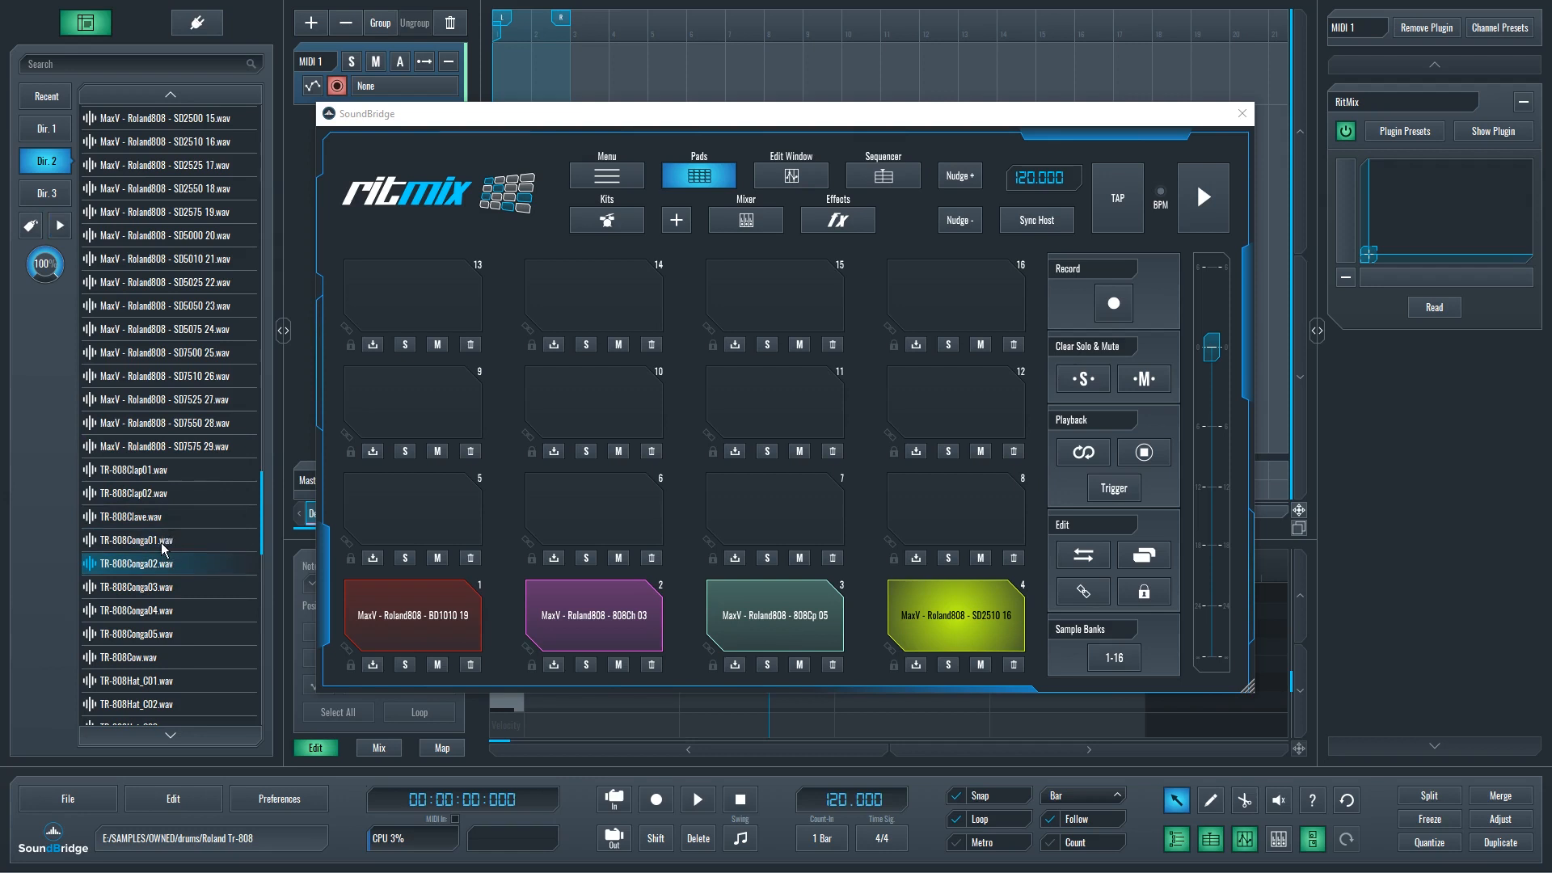
{"action": "left_click", "coordinate": [154, 521]}
{"action": "left_click", "coordinate": [167, 633]}
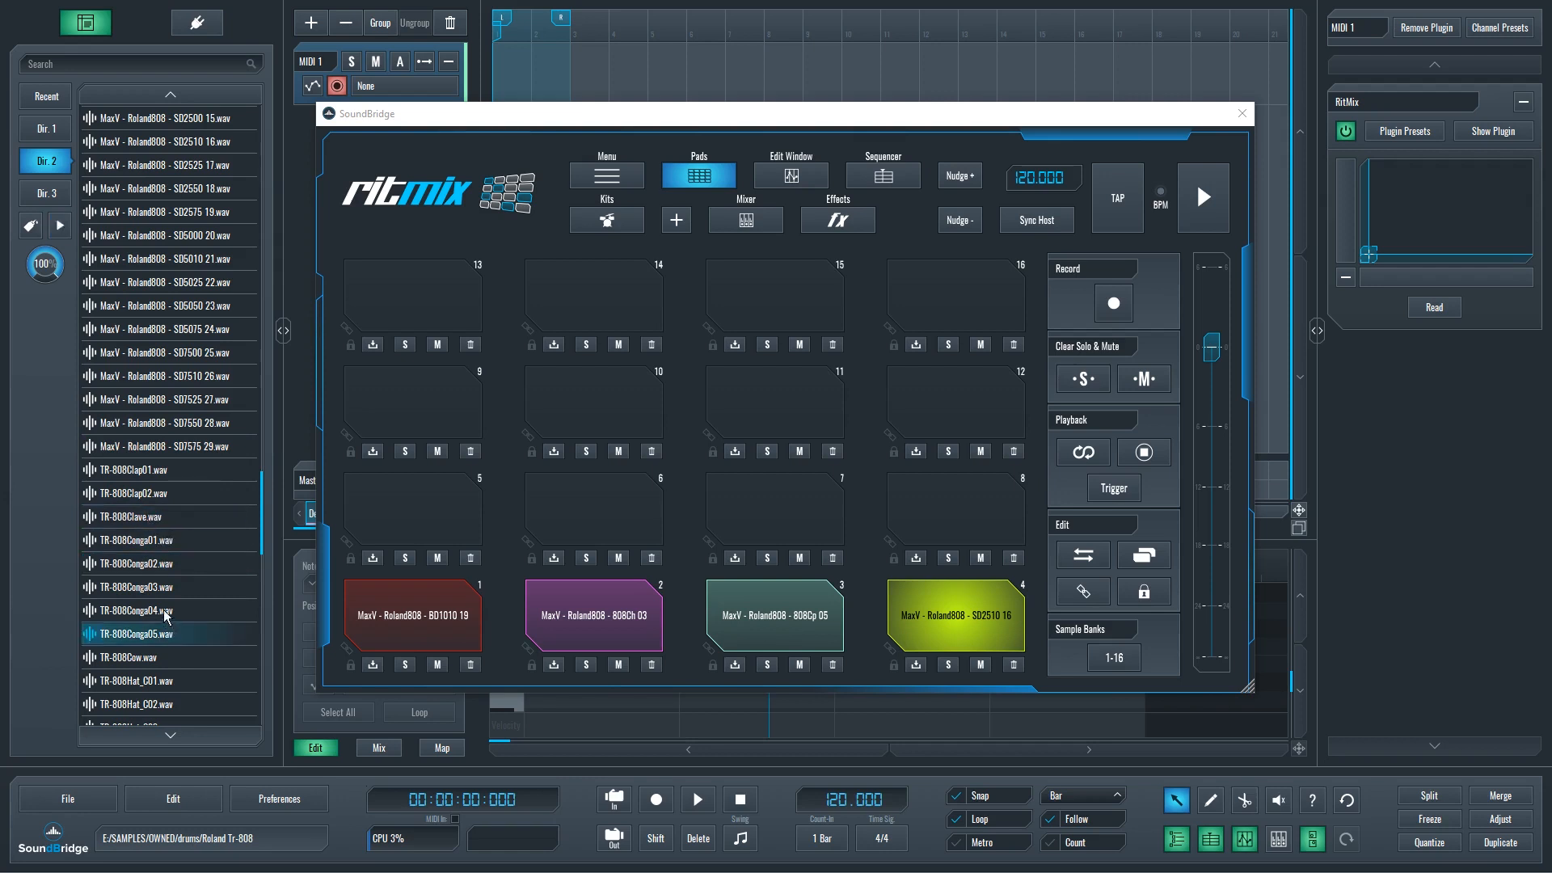
{"action": "left_click", "coordinate": [167, 611]}
{"action": "left_click", "coordinate": [167, 586]}
{"action": "left_click", "coordinate": [170, 658]}
Step: Audition several TR-808 hi-hat samples, including TR-808Hat_C03 and TR-808Hat_C02
{"action": "scroll", "coordinate": [209, 600], "scroll_direction": "down", "scroll_amount": 5}
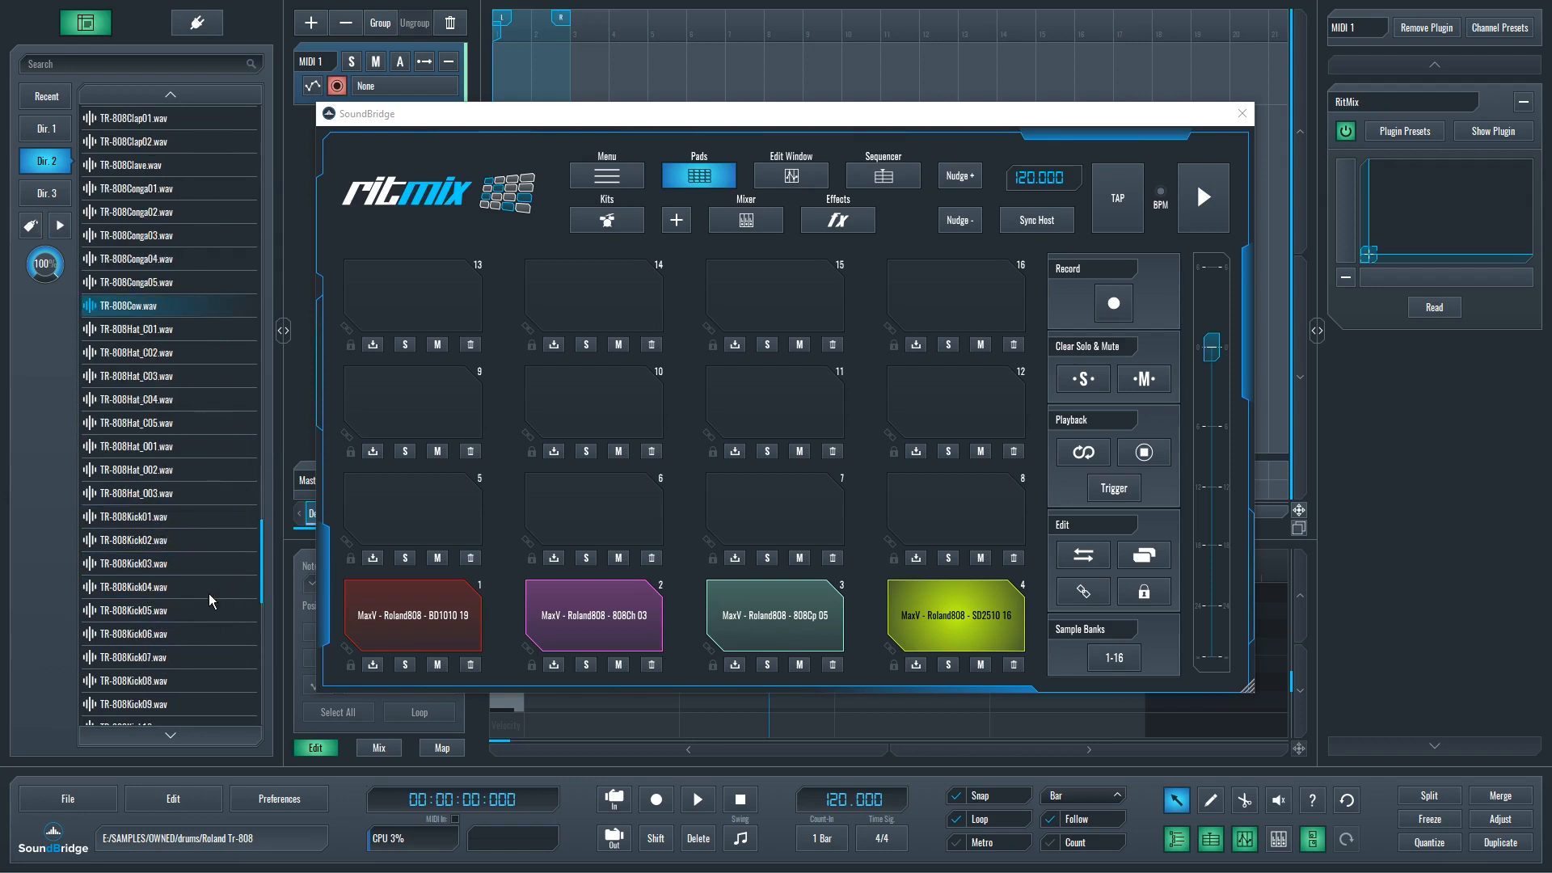
{"action": "left_click", "coordinate": [177, 446]}
{"action": "left_click", "coordinate": [179, 377]}
{"action": "left_click", "coordinate": [182, 353]}
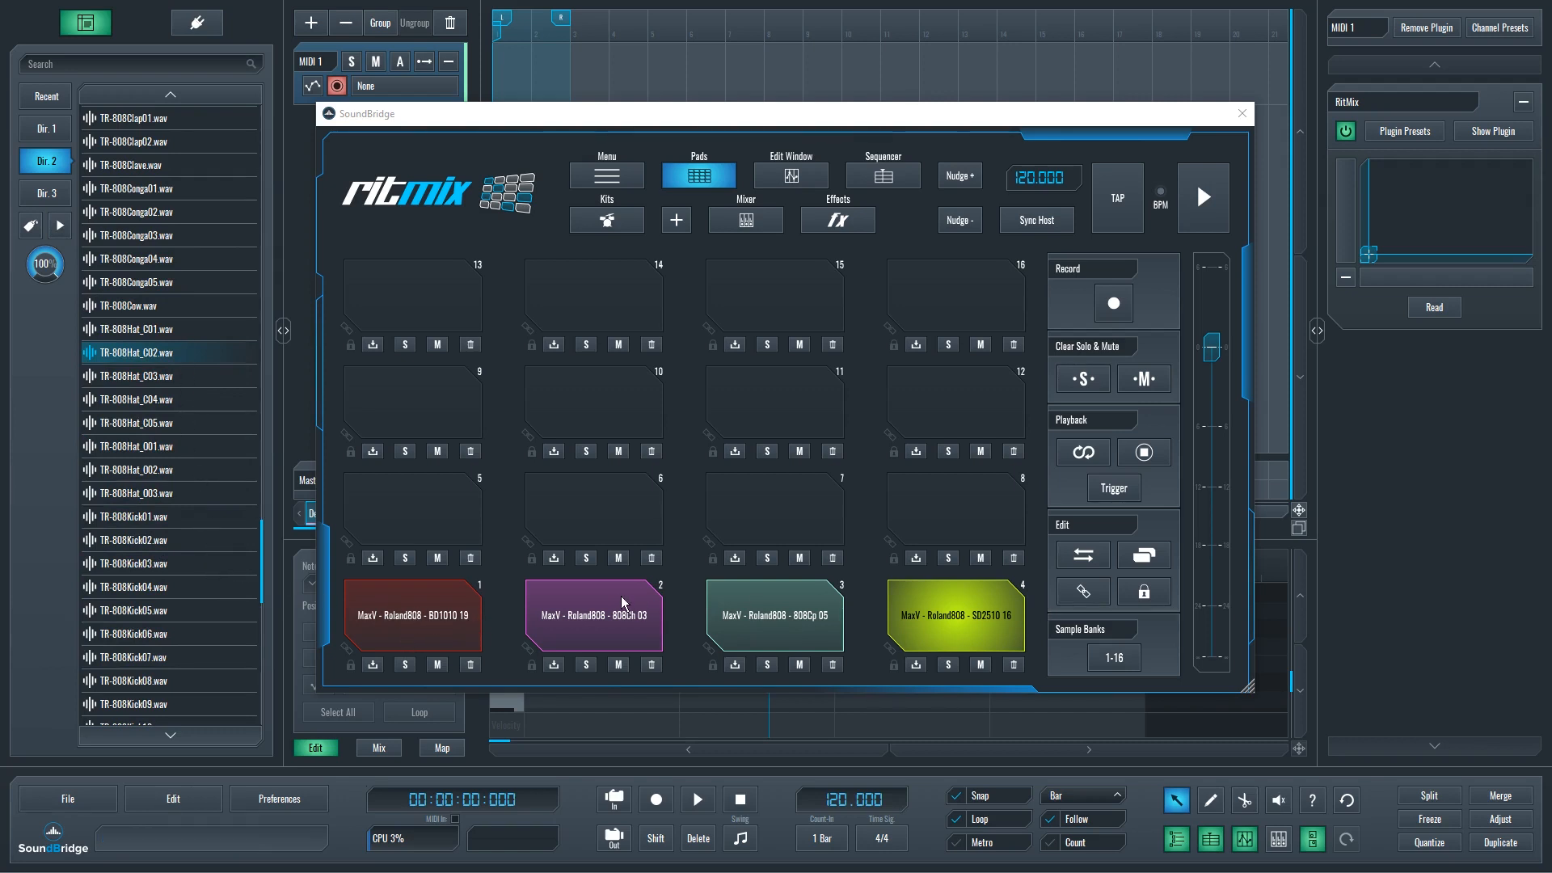
Step: Play pads 1 to 4 in turn to hear the loaded kick, hi-hat, clap and snare
{"action": "left_click", "coordinate": [400, 622]}
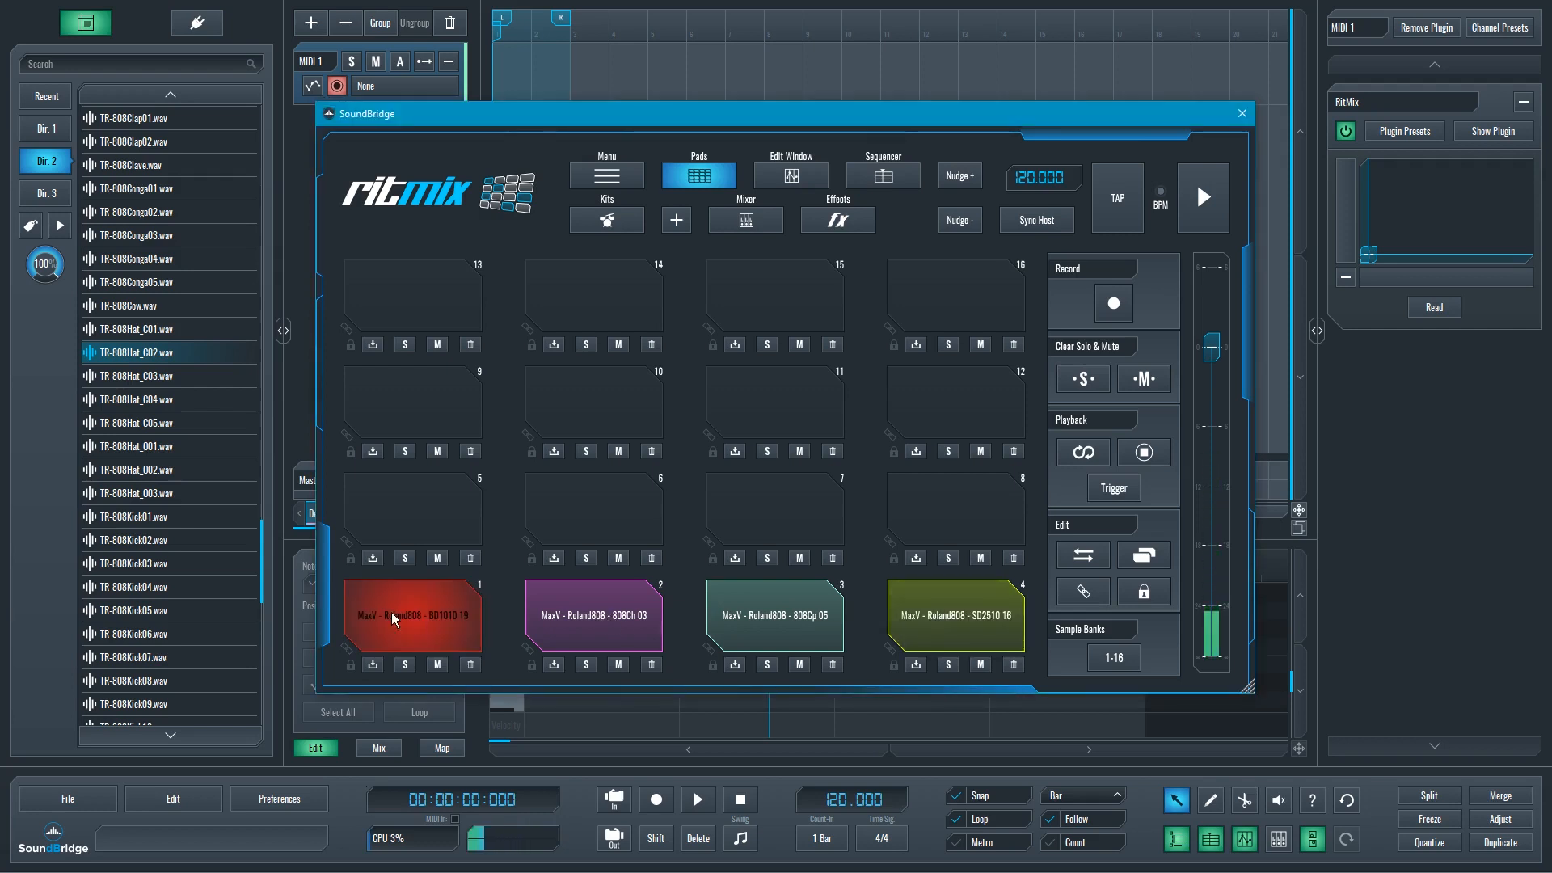
{"action": "left_click", "coordinate": [614, 622]}
{"action": "left_click", "coordinate": [788, 622]}
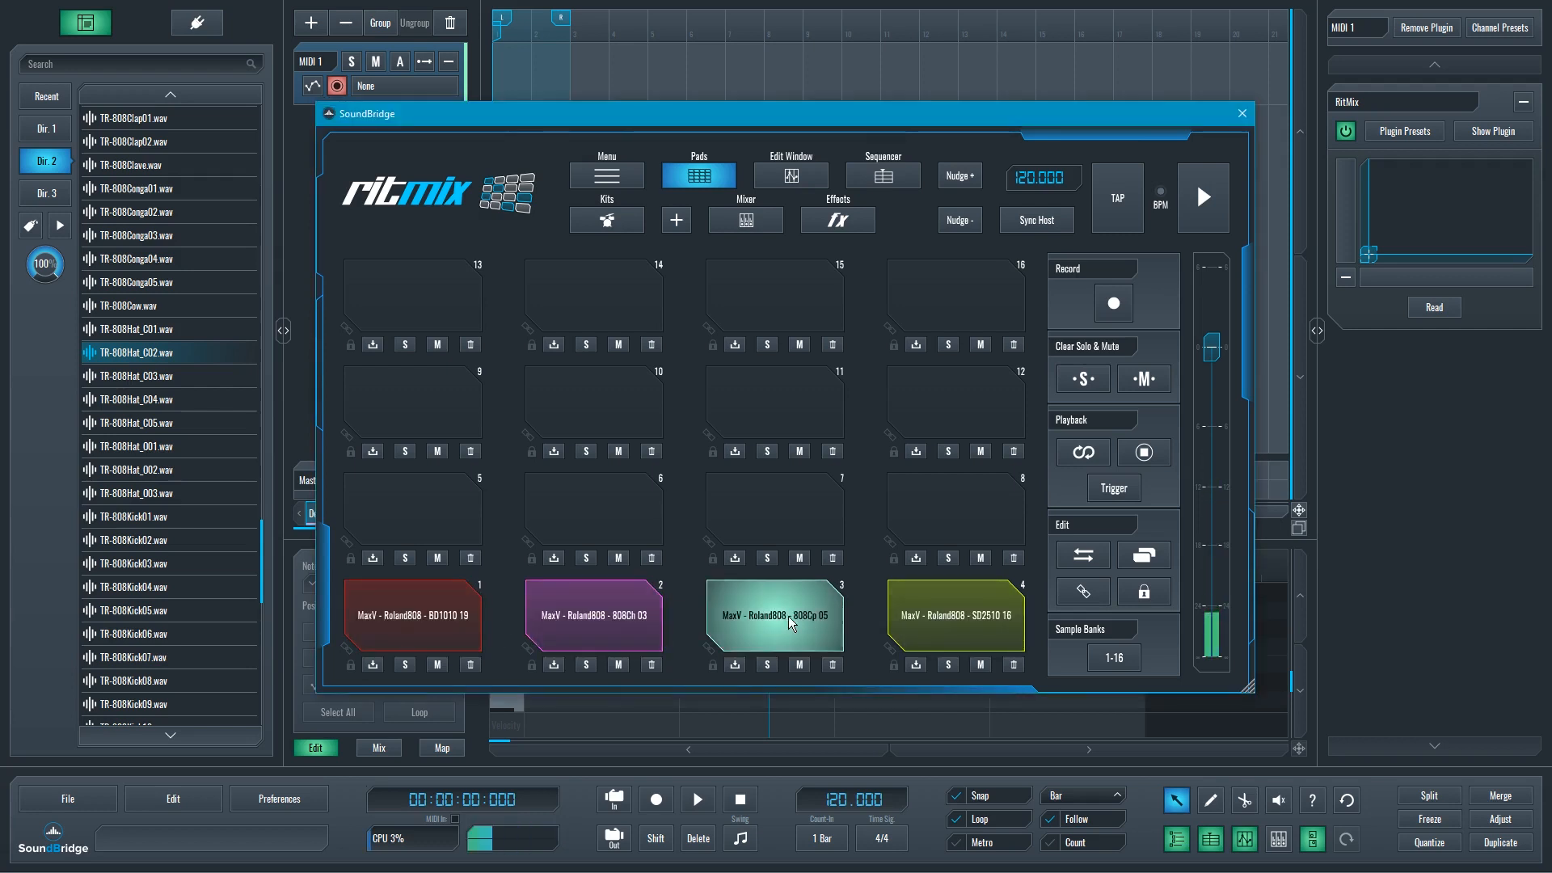
{"action": "left_click", "coordinate": [956, 630]}
{"action": "left_click", "coordinate": [958, 634]}
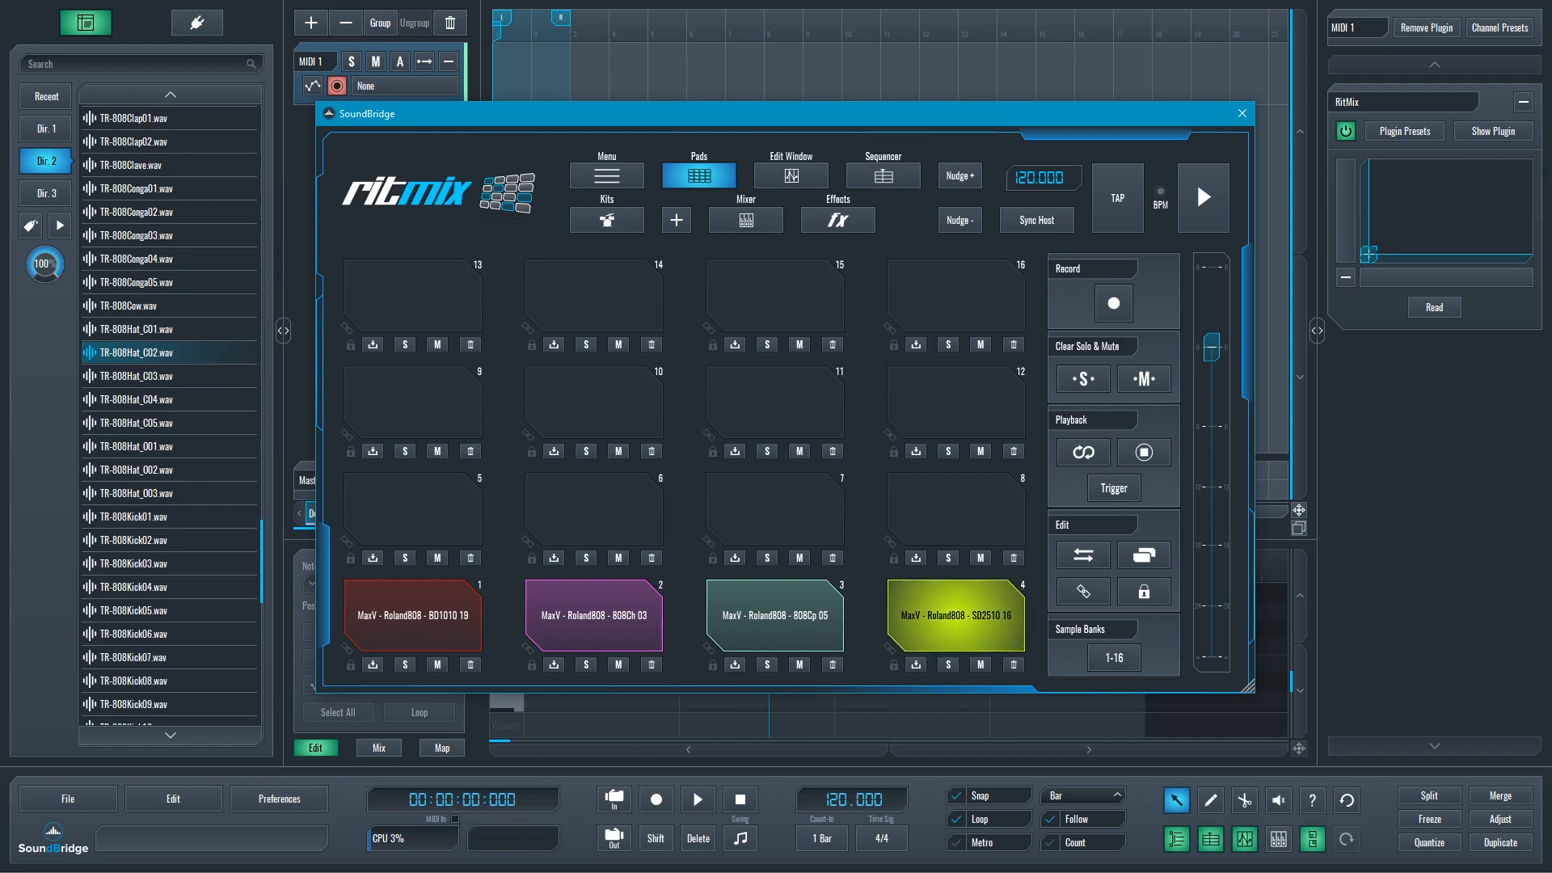
Step: Draw a four-bar block on the MIDI 1 track, extend the loop range to its end and select the block for editing
{"action": "left_click", "coordinate": [1242, 113]}
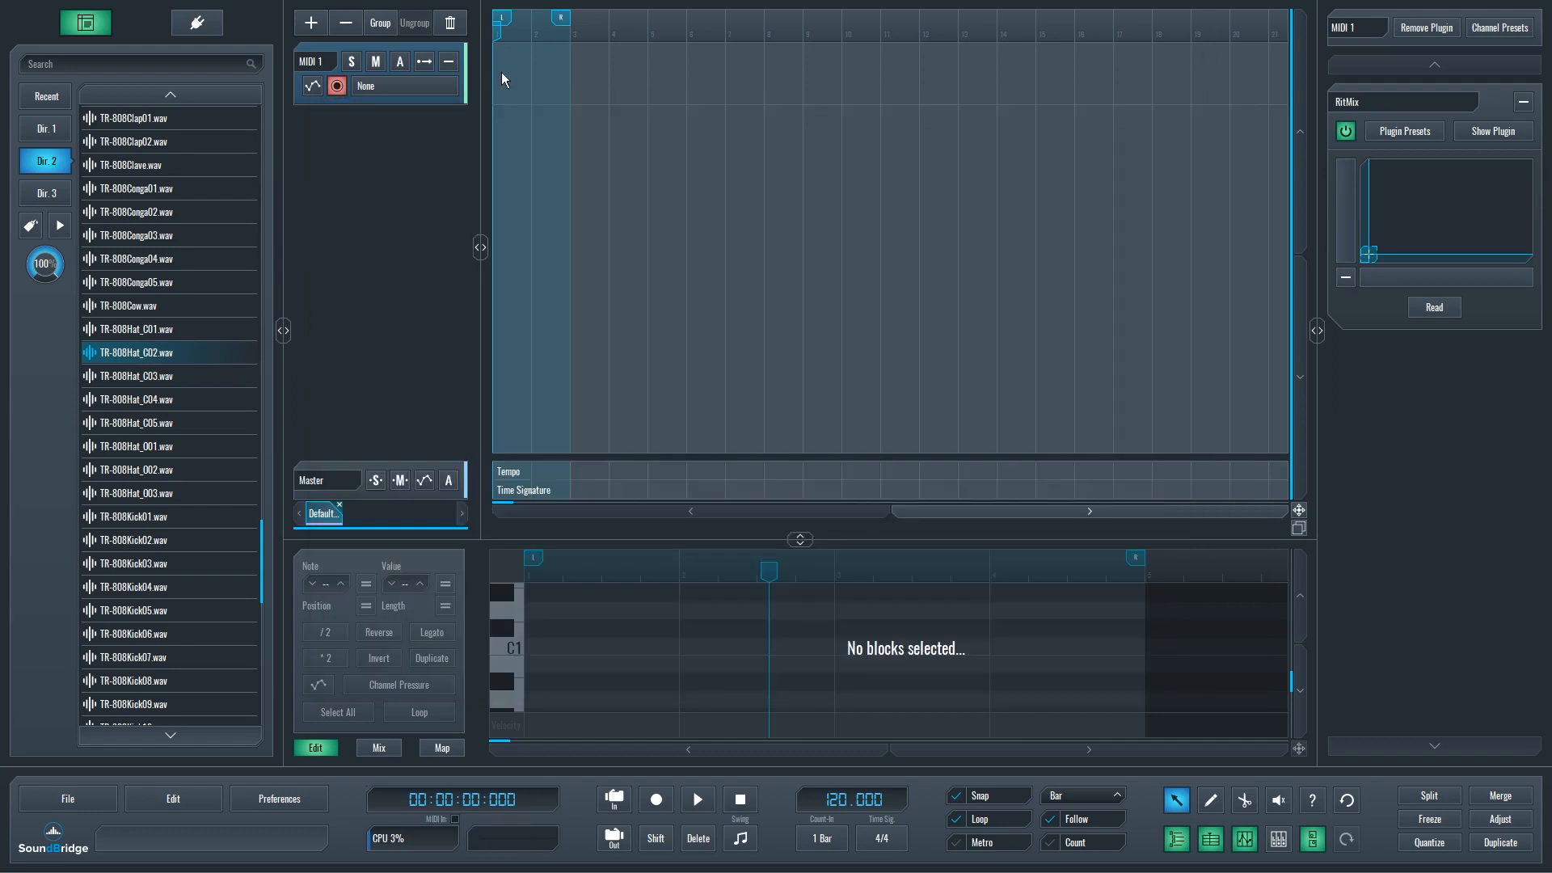
{"action": "key", "text": "2"}
{"action": "left_click_drag", "start_coordinate": [502, 72], "coordinate": [657, 73]}
{"action": "key", "text": "1"}
{"action": "left_click_drag", "start_coordinate": [563, 19], "coordinate": [638, 26]}
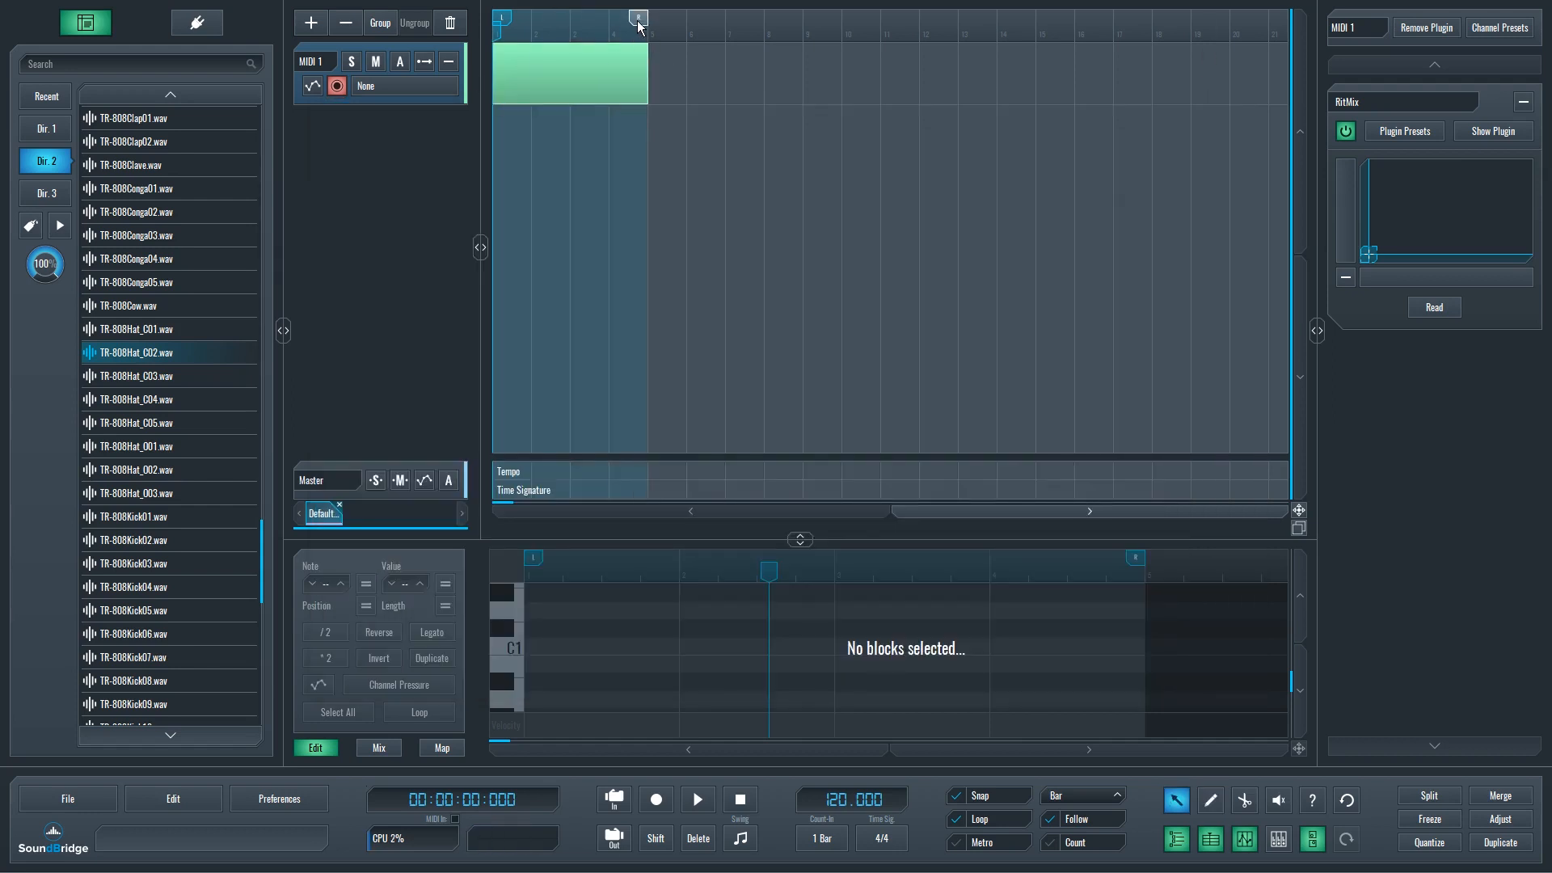
{"action": "left_click", "coordinate": [582, 76]}
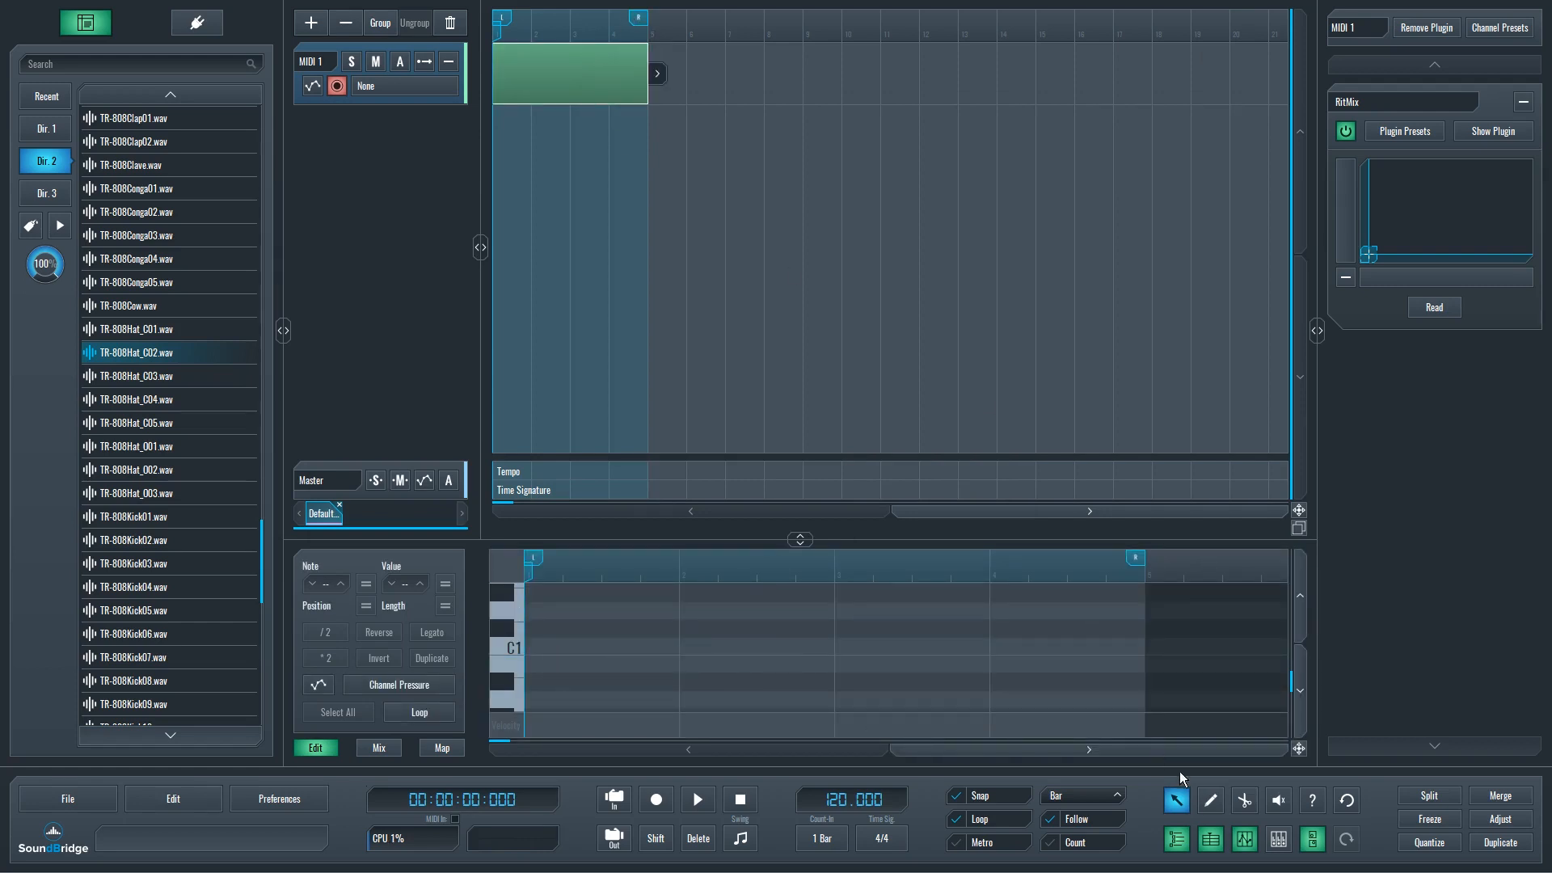
Step: Briefly show the RitMix pads, close them again and set the project tempo to 160 BPM
{"action": "left_click", "coordinate": [1493, 131]}
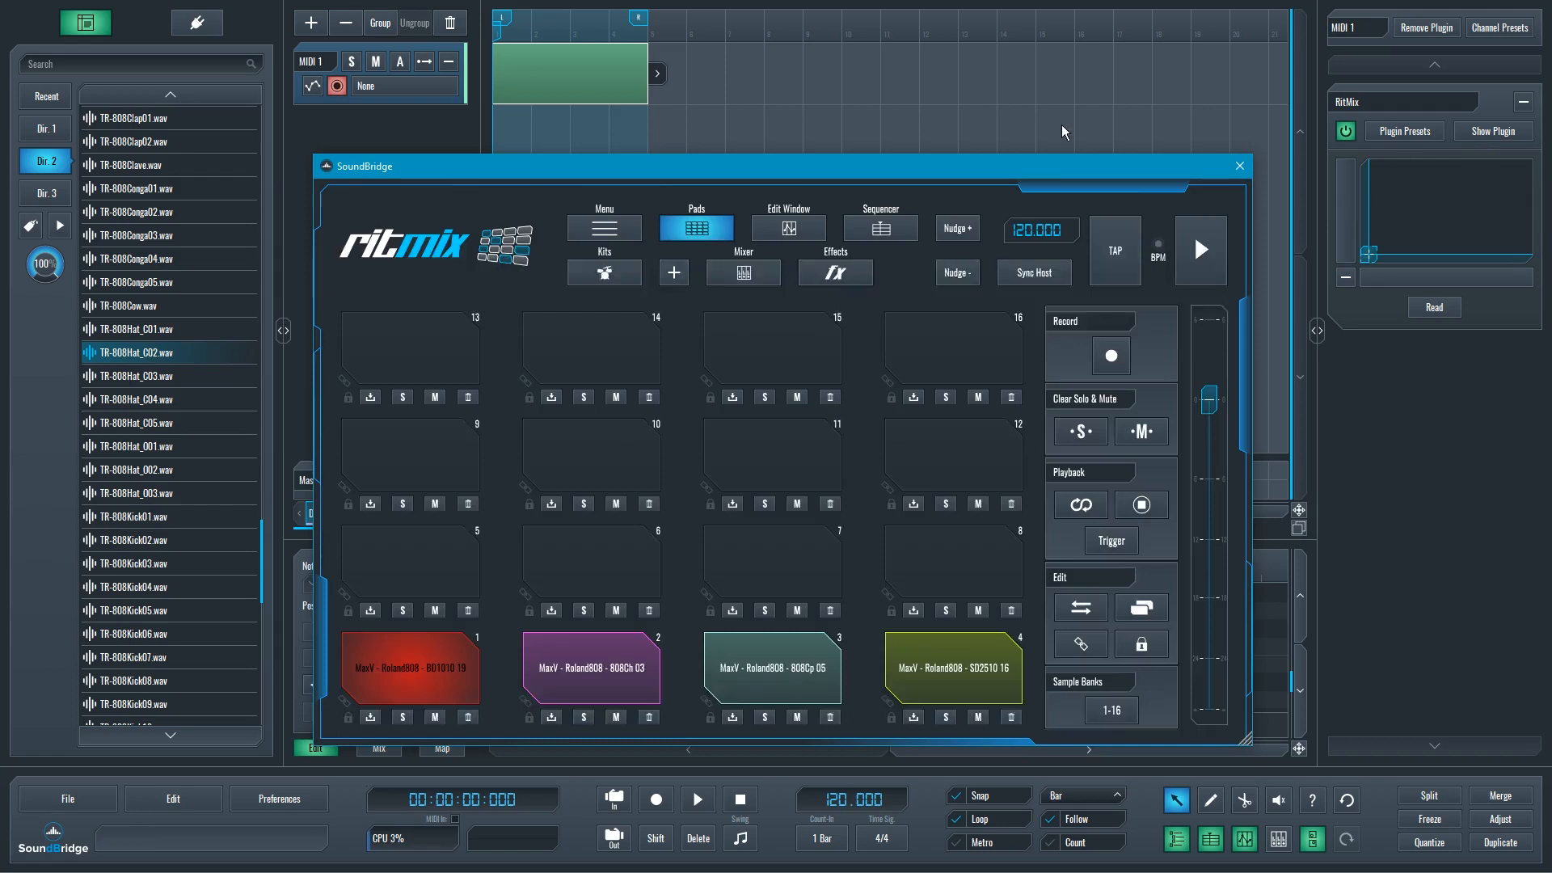
{"action": "left_click", "coordinate": [1239, 166]}
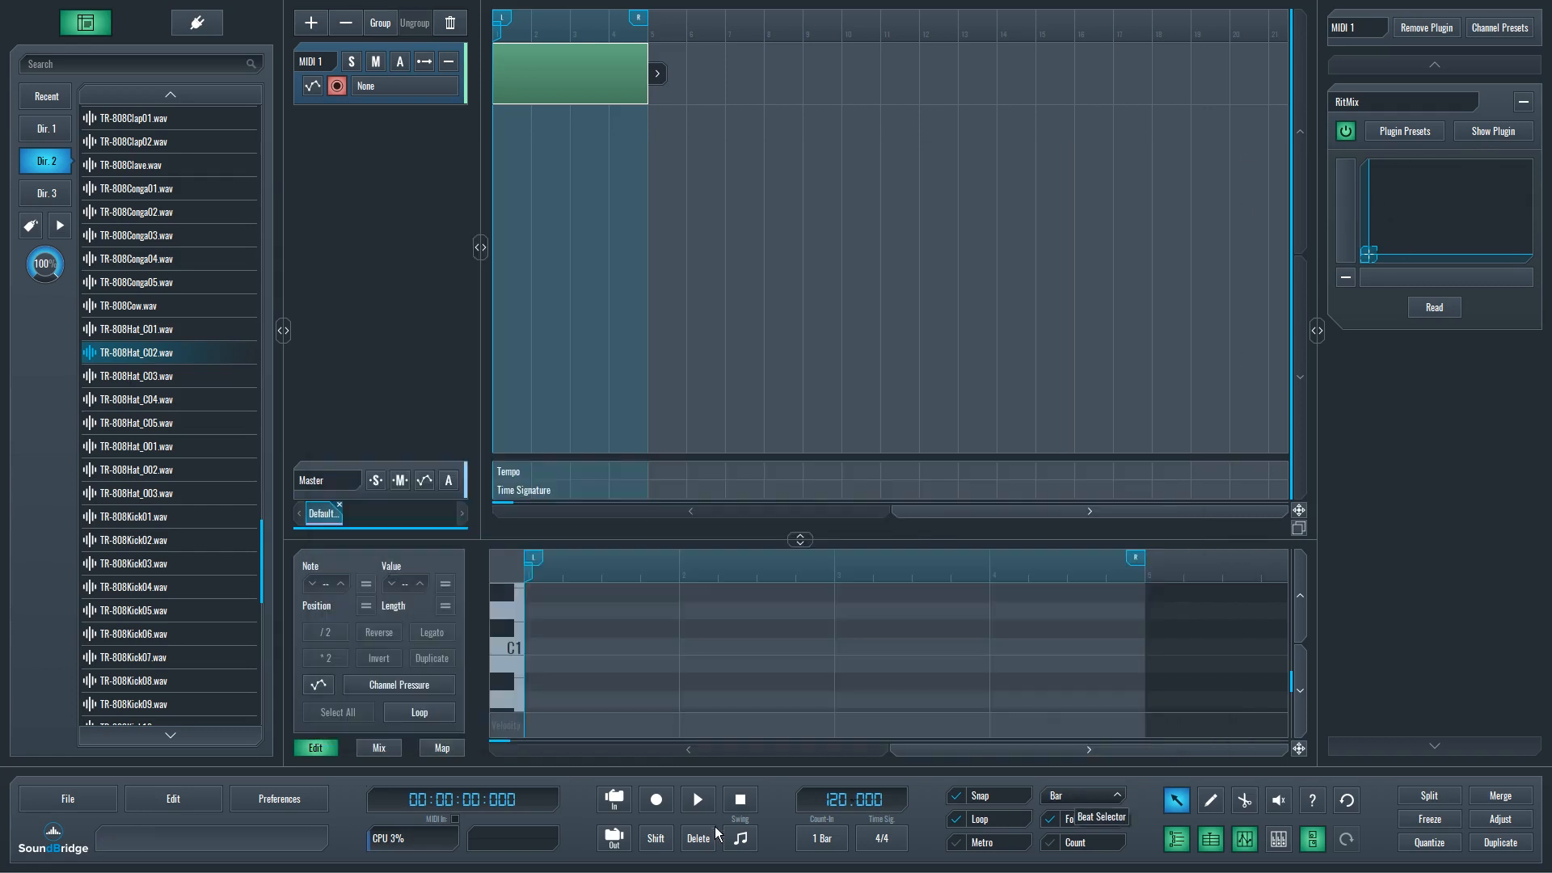
{"action": "left_click_drag", "start_coordinate": [861, 788], "coordinate": [851, 771]}
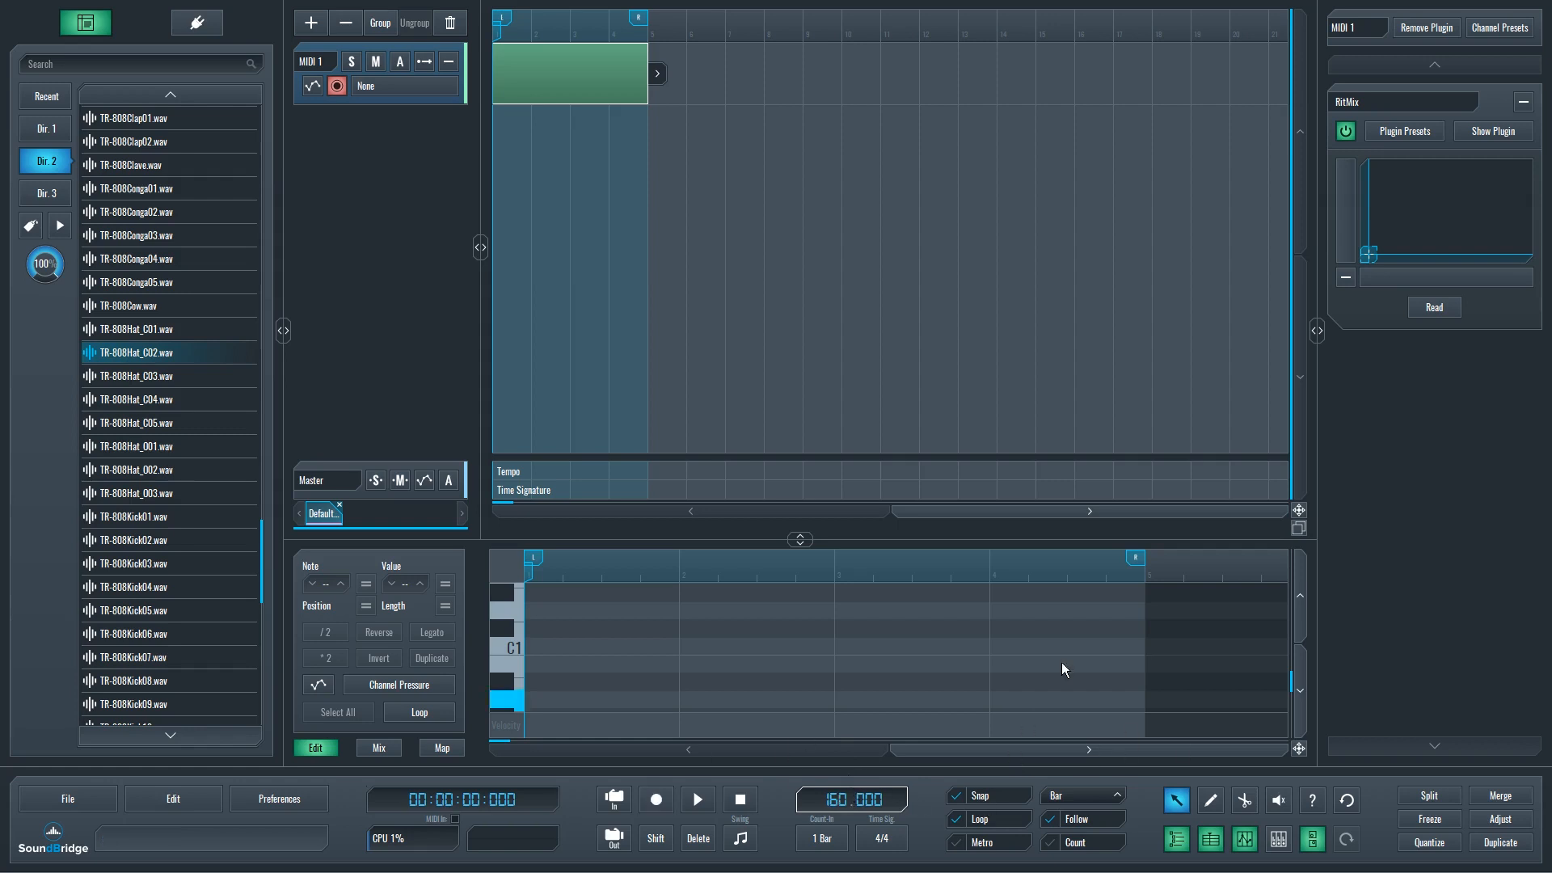
Step: Set the beat selector to 1/16 and turn on the metronome
{"action": "left_click", "coordinate": [1078, 797]}
{"action": "left_click", "coordinate": [1080, 797]}
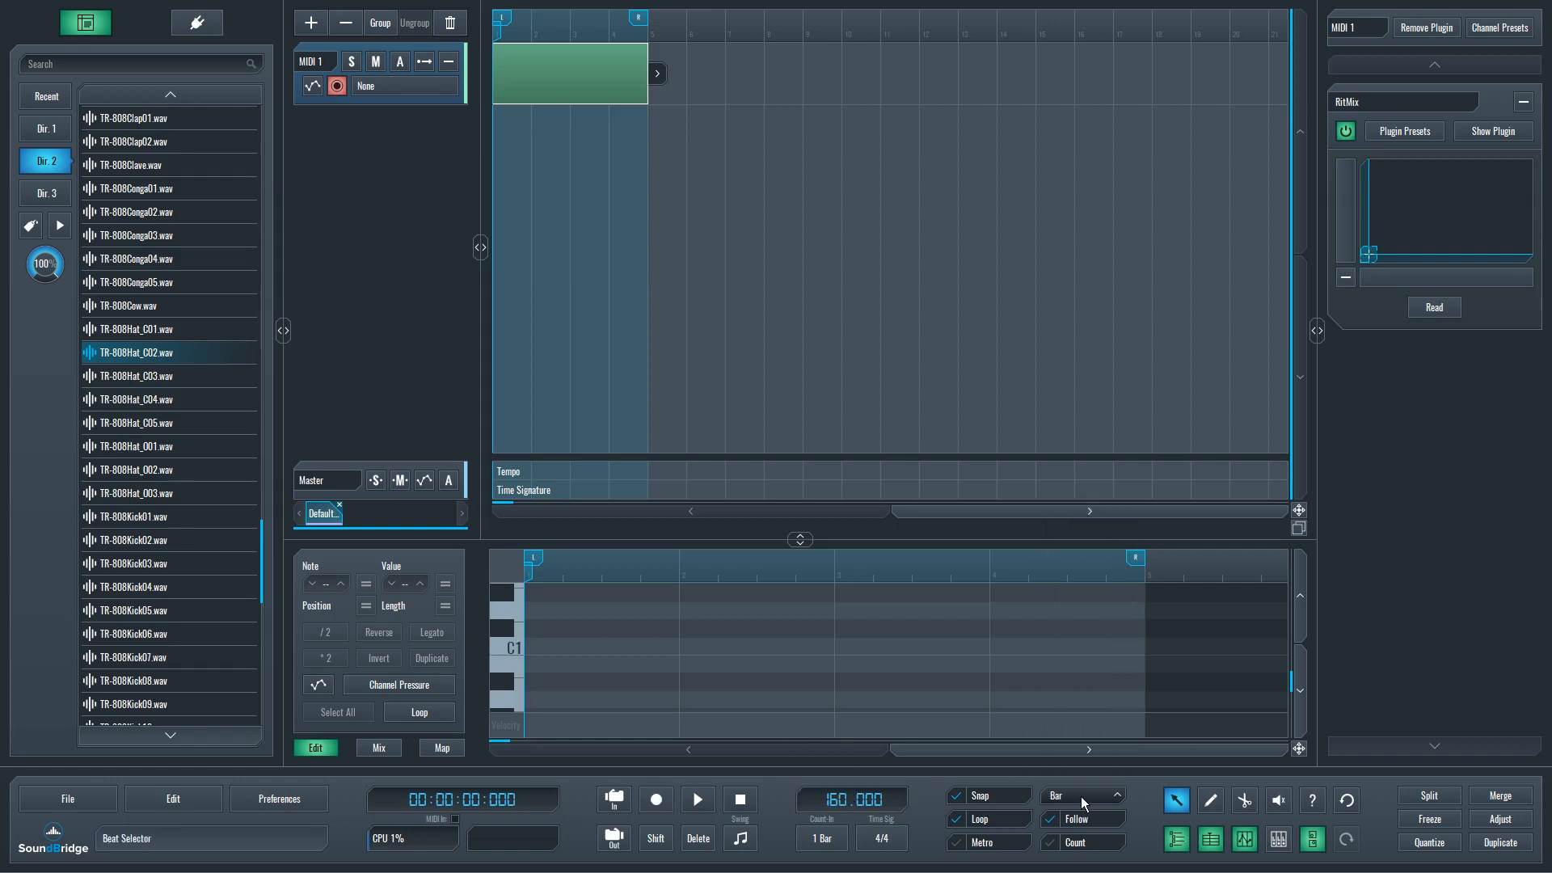
{"action": "left_click", "coordinate": [1080, 797]}
{"action": "left_click", "coordinate": [1086, 656]}
{"action": "left_click", "coordinate": [957, 844]}
Step: Deselect the block and play the empty loop to hear the tempo
{"action": "left_click", "coordinate": [647, 280]}
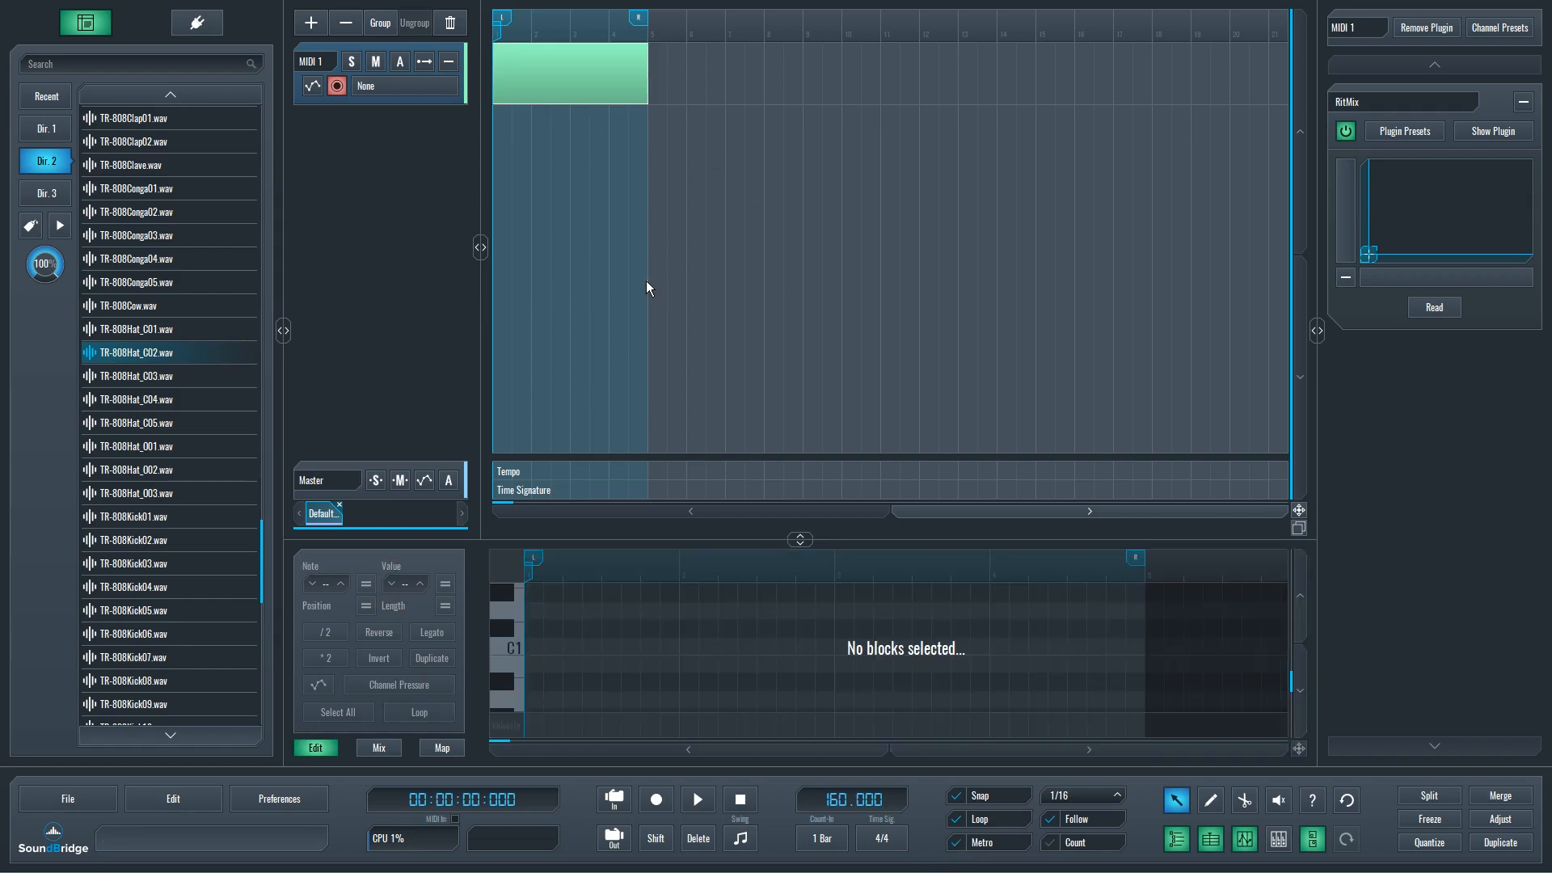
{"action": "key", "text": "space"}
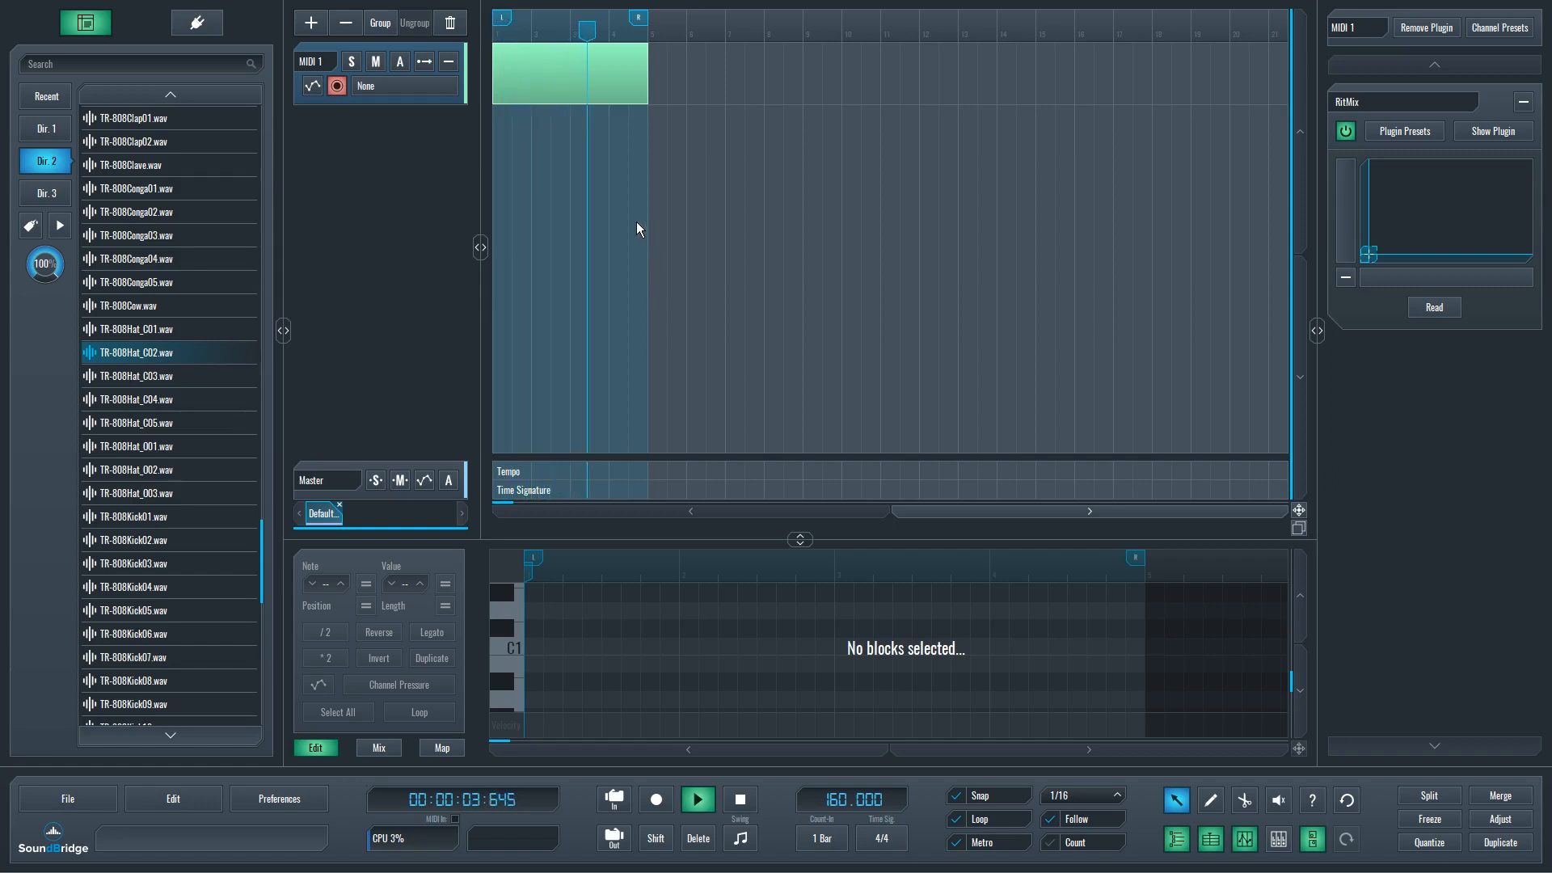
{"action": "key", "text": "space"}
Step: Draw a one-beat D1 note on beat 3 of each of the block's four bars and play them back
{"action": "left_click", "coordinate": [575, 87]}
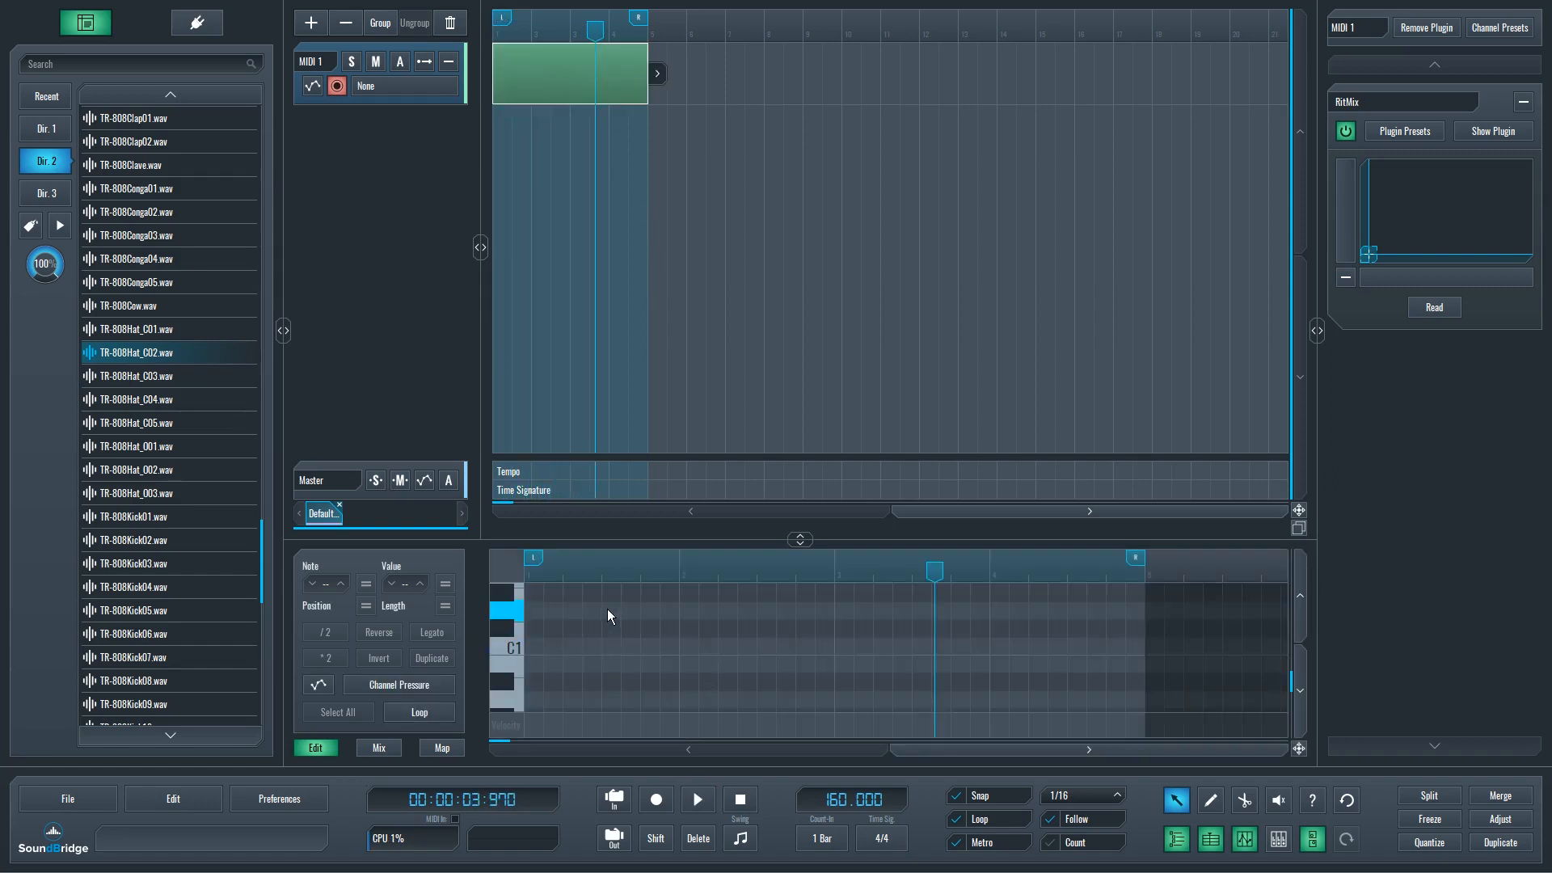
{"action": "key", "text": "2"}
{"action": "left_click_drag", "start_coordinate": [605, 611], "coordinate": [643, 611]}
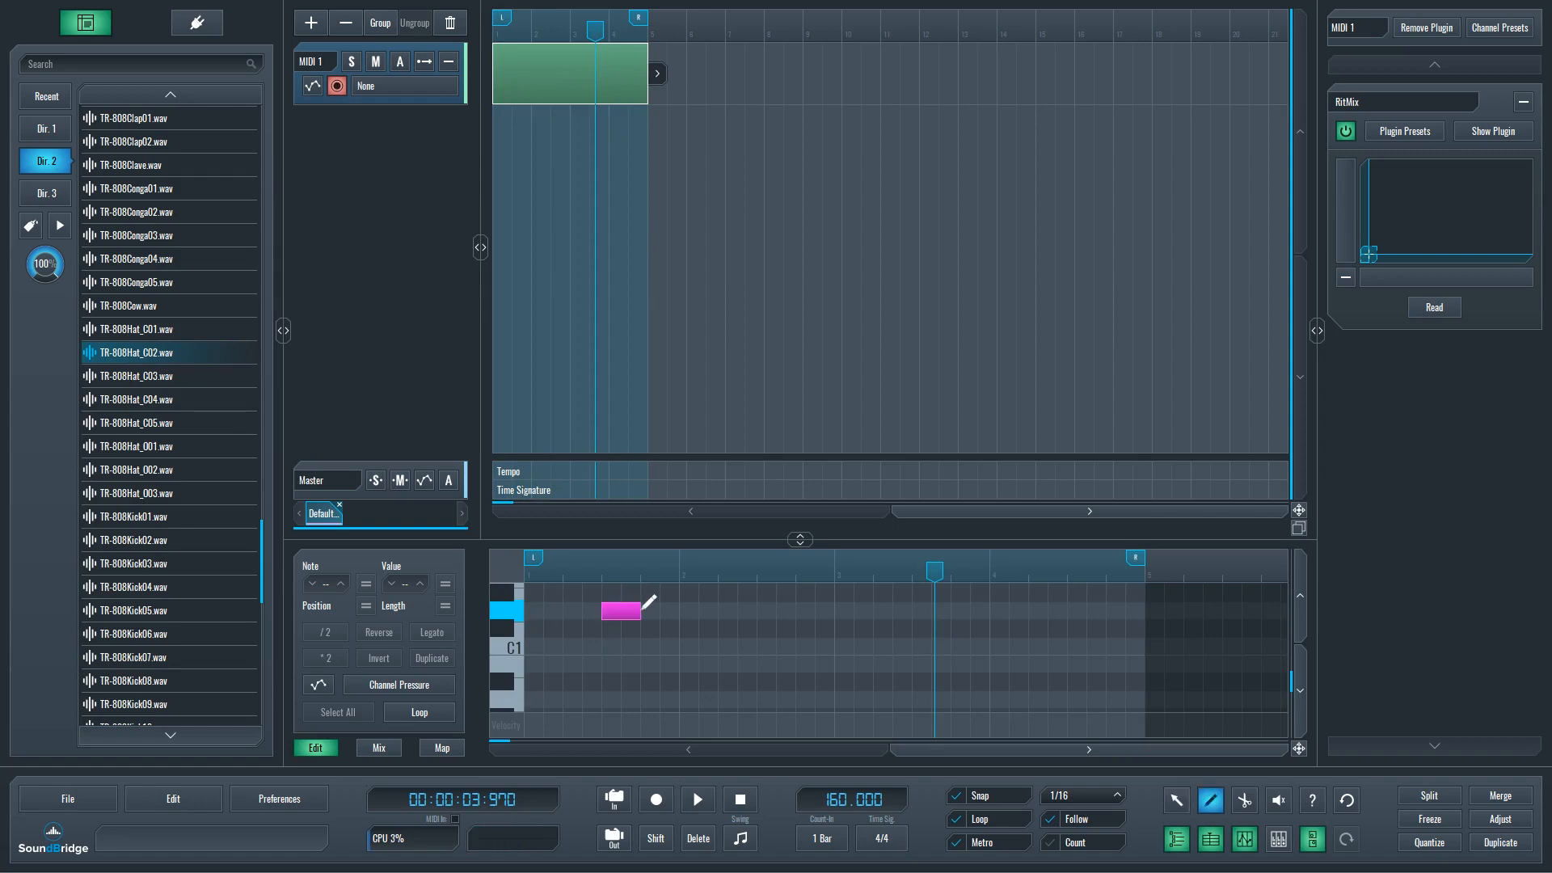
{"action": "left_click_drag", "start_coordinate": [760, 612], "coordinate": [797, 611]}
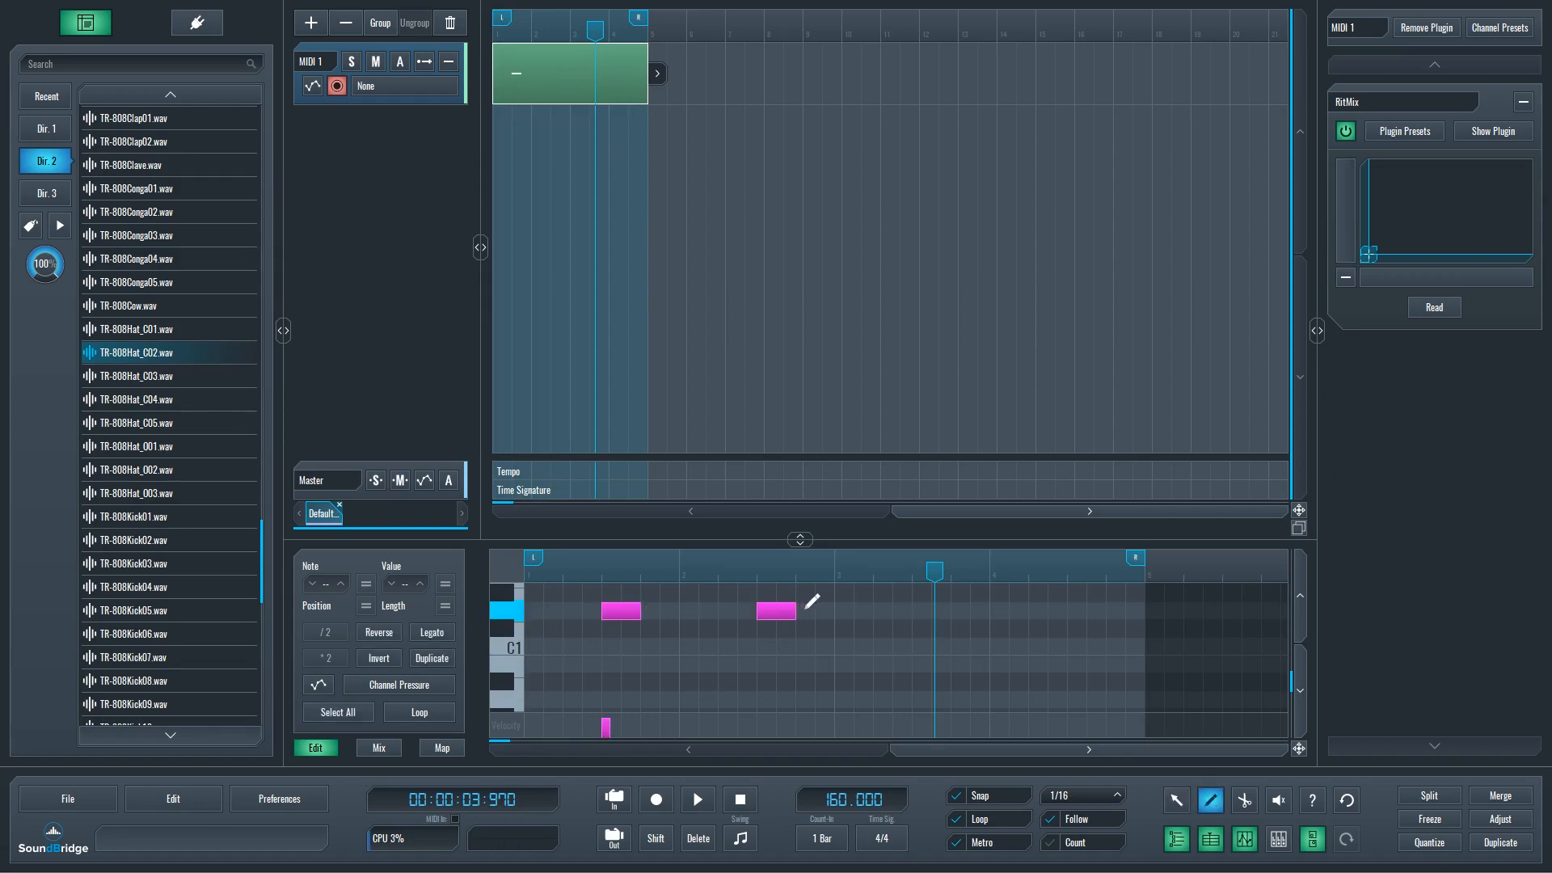
{"action": "left_click_drag", "start_coordinate": [915, 611], "coordinate": [952, 611]}
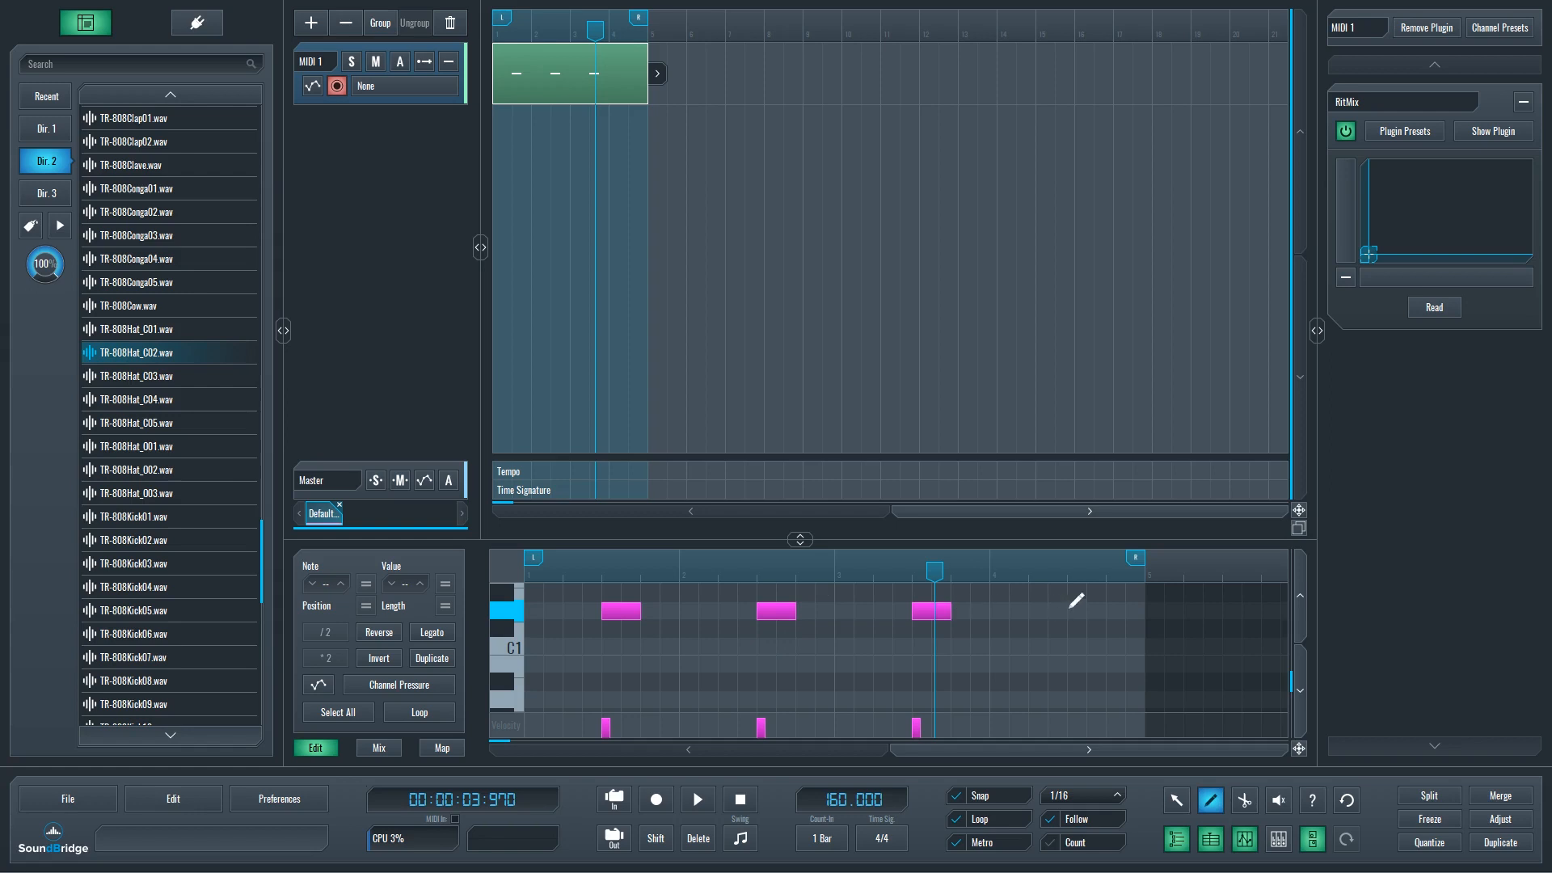
{"action": "left_click_drag", "start_coordinate": [1071, 611], "coordinate": [1108, 611]}
{"action": "key", "text": "space"}
{"action": "key", "text": "1"}
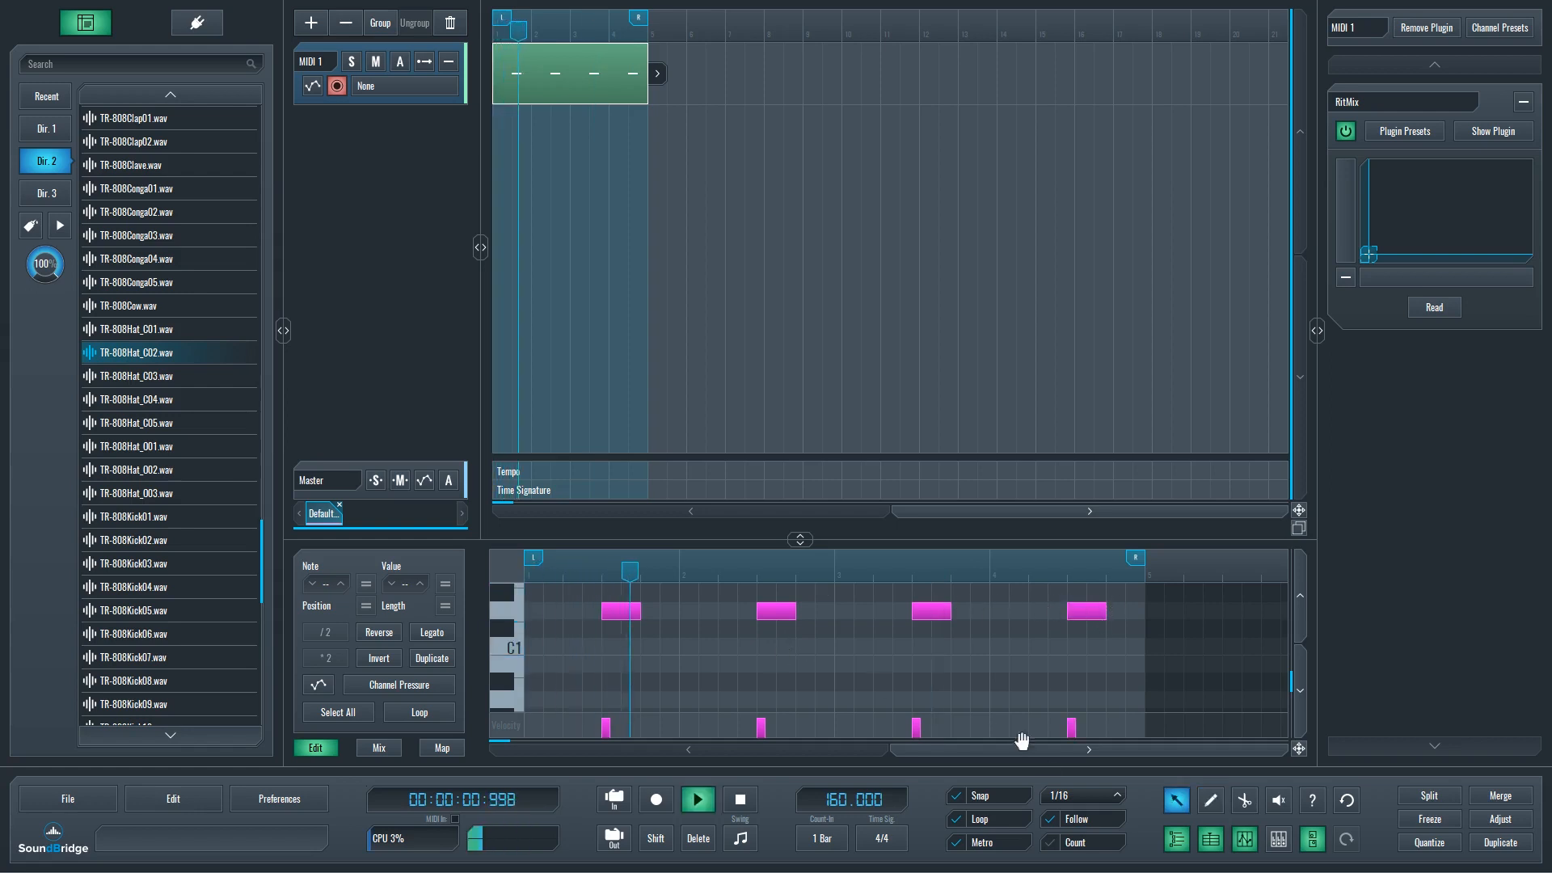
{"action": "key", "text": "space"}
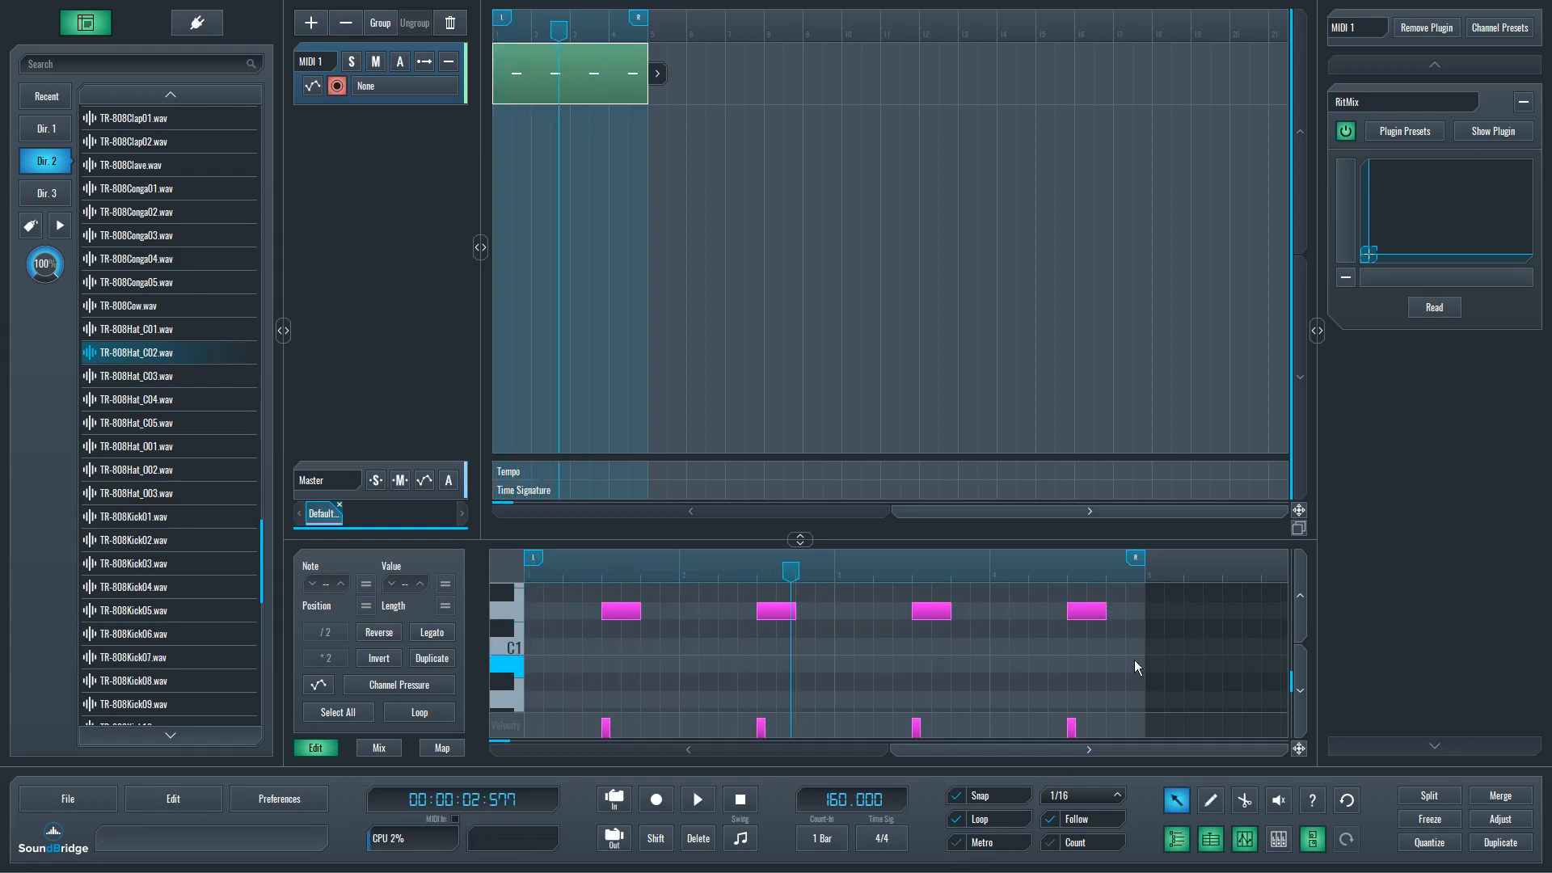
Step: Transpose all four notes up to D#1 and play them back, turning off the metronome
{"action": "left_click_drag", "start_coordinate": [1145, 637], "coordinate": [550, 569]}
{"action": "scroll", "coordinate": [726, 645], "scroll_direction": "down", "scroll_amount": 2}
{"action": "key", "text": "Up"}
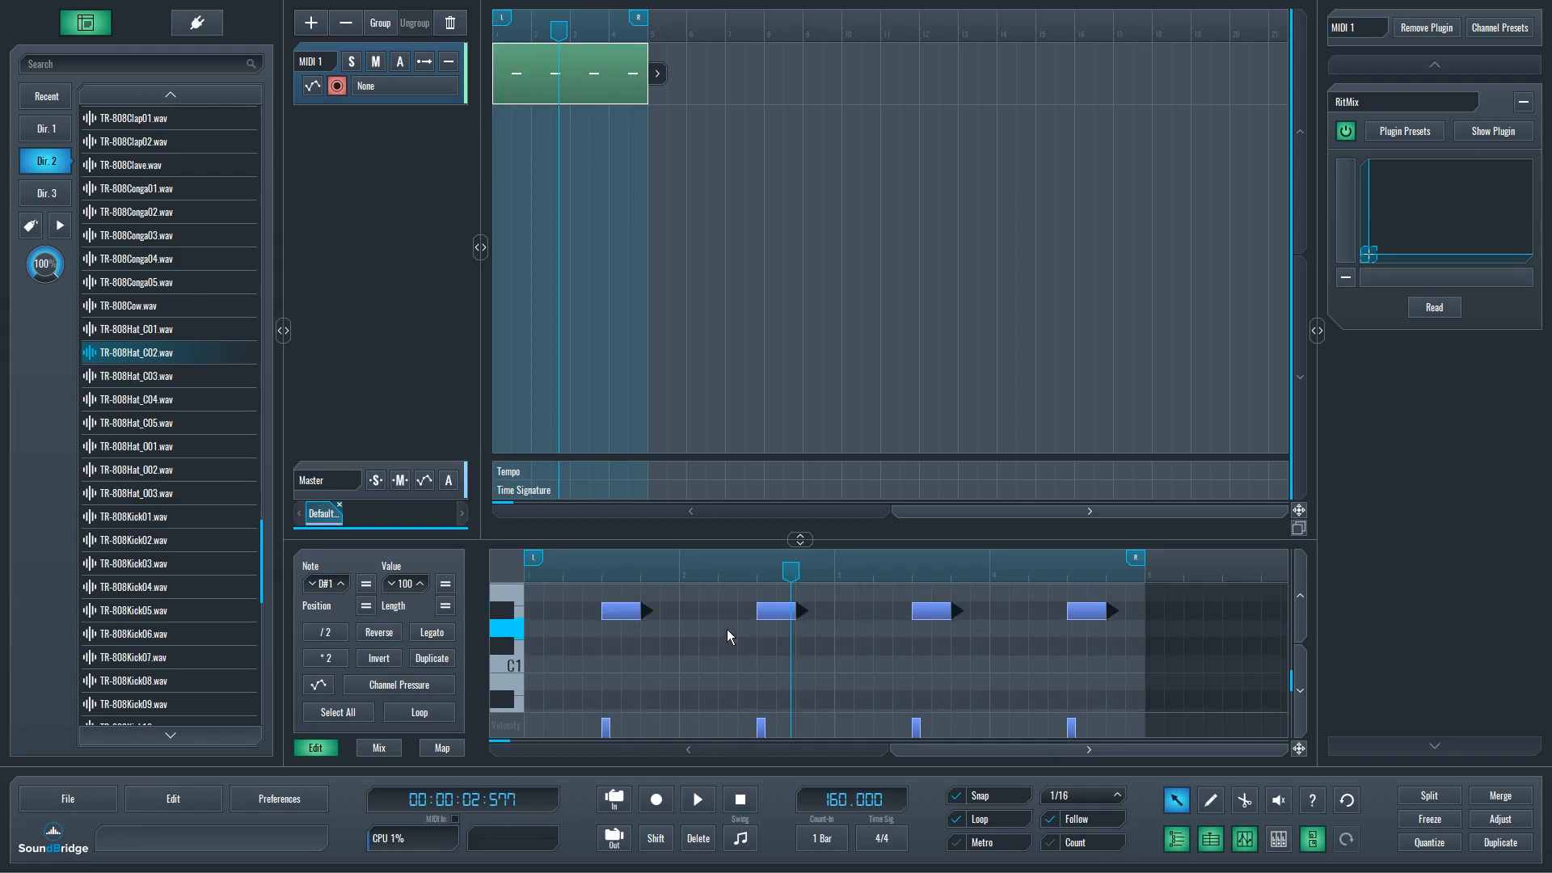
{"action": "key", "text": "space"}
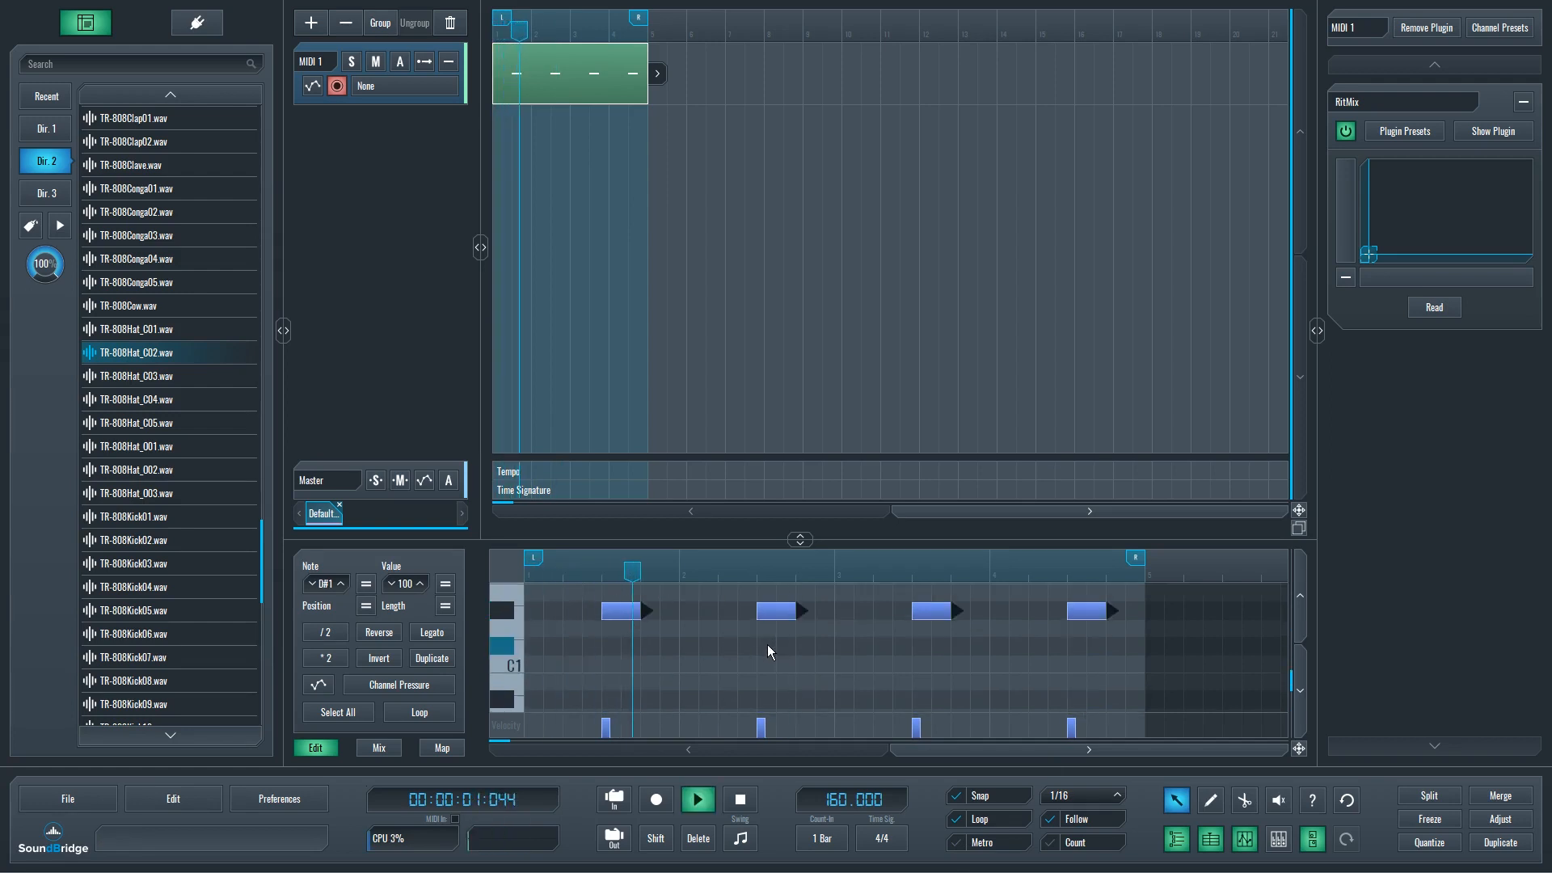
{"action": "left_click", "coordinate": [958, 844]}
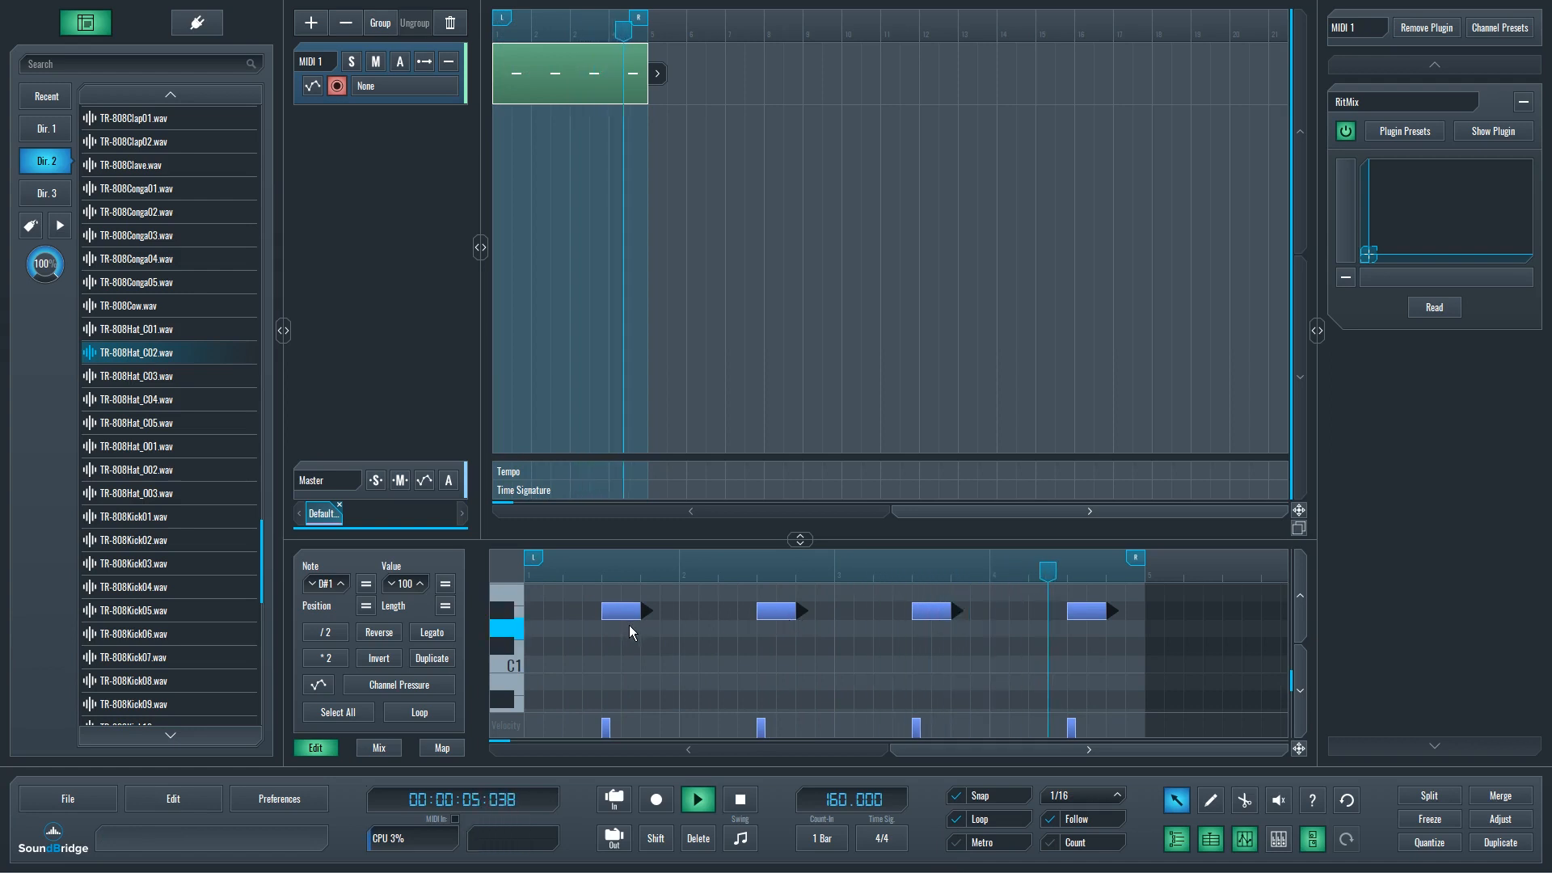
{"action": "key", "text": "space"}
Step: Draw a one-beat C1 note at the start of bar 1, place another on beat 4 and play the loop
{"action": "left_click", "coordinate": [535, 663]}
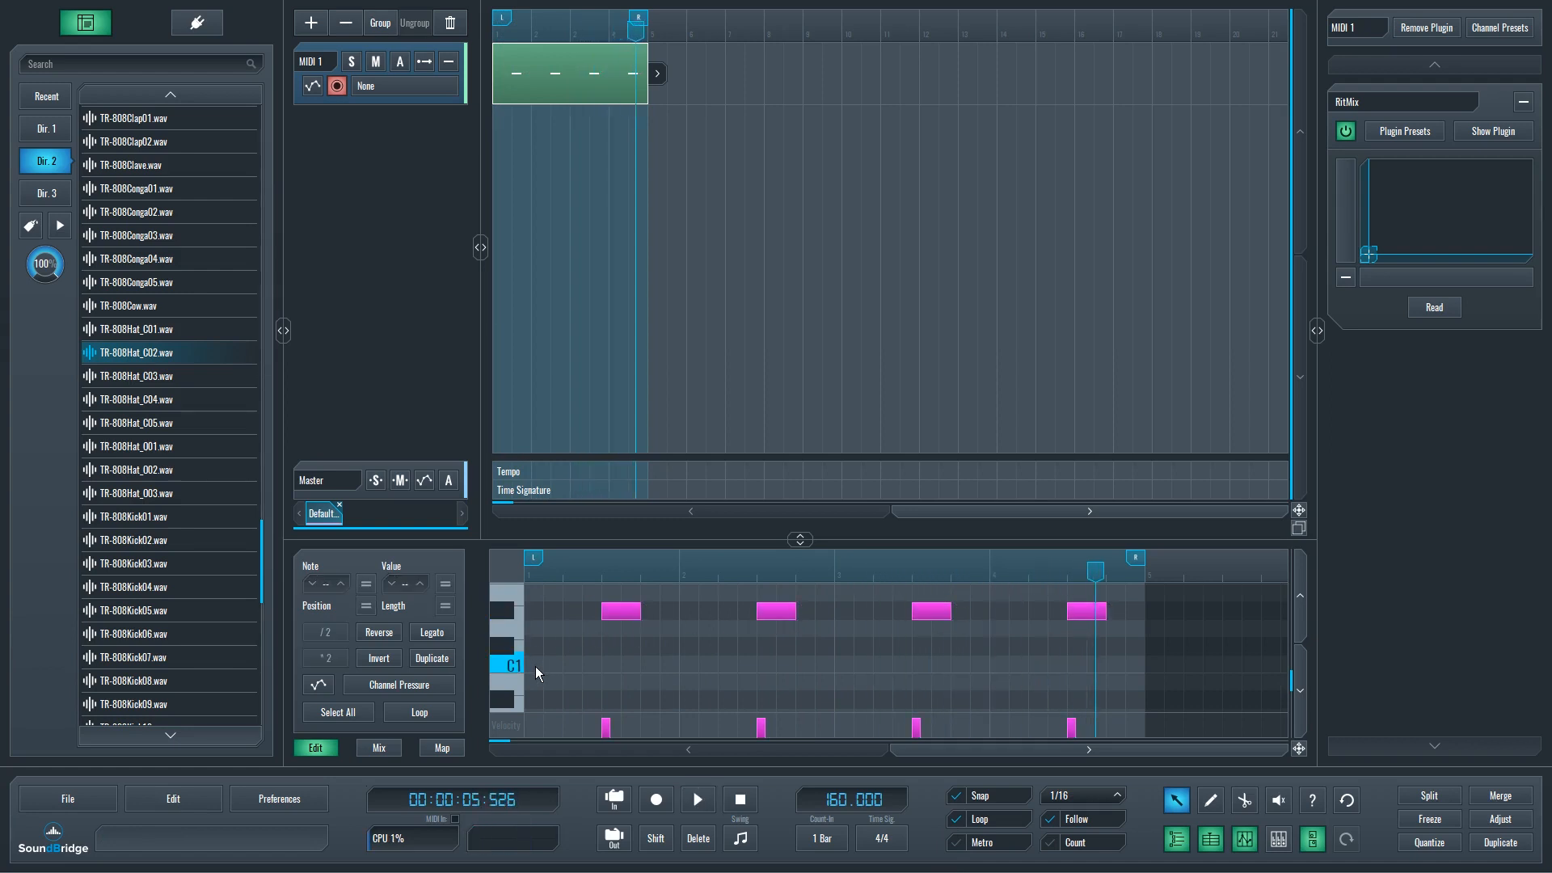
{"action": "key", "text": "2"}
{"action": "left_click", "coordinate": [535, 664]}
{"action": "left_click", "coordinate": [555, 671]}
{"action": "left_click_drag", "start_coordinate": [548, 666], "coordinate": [703, 665]}
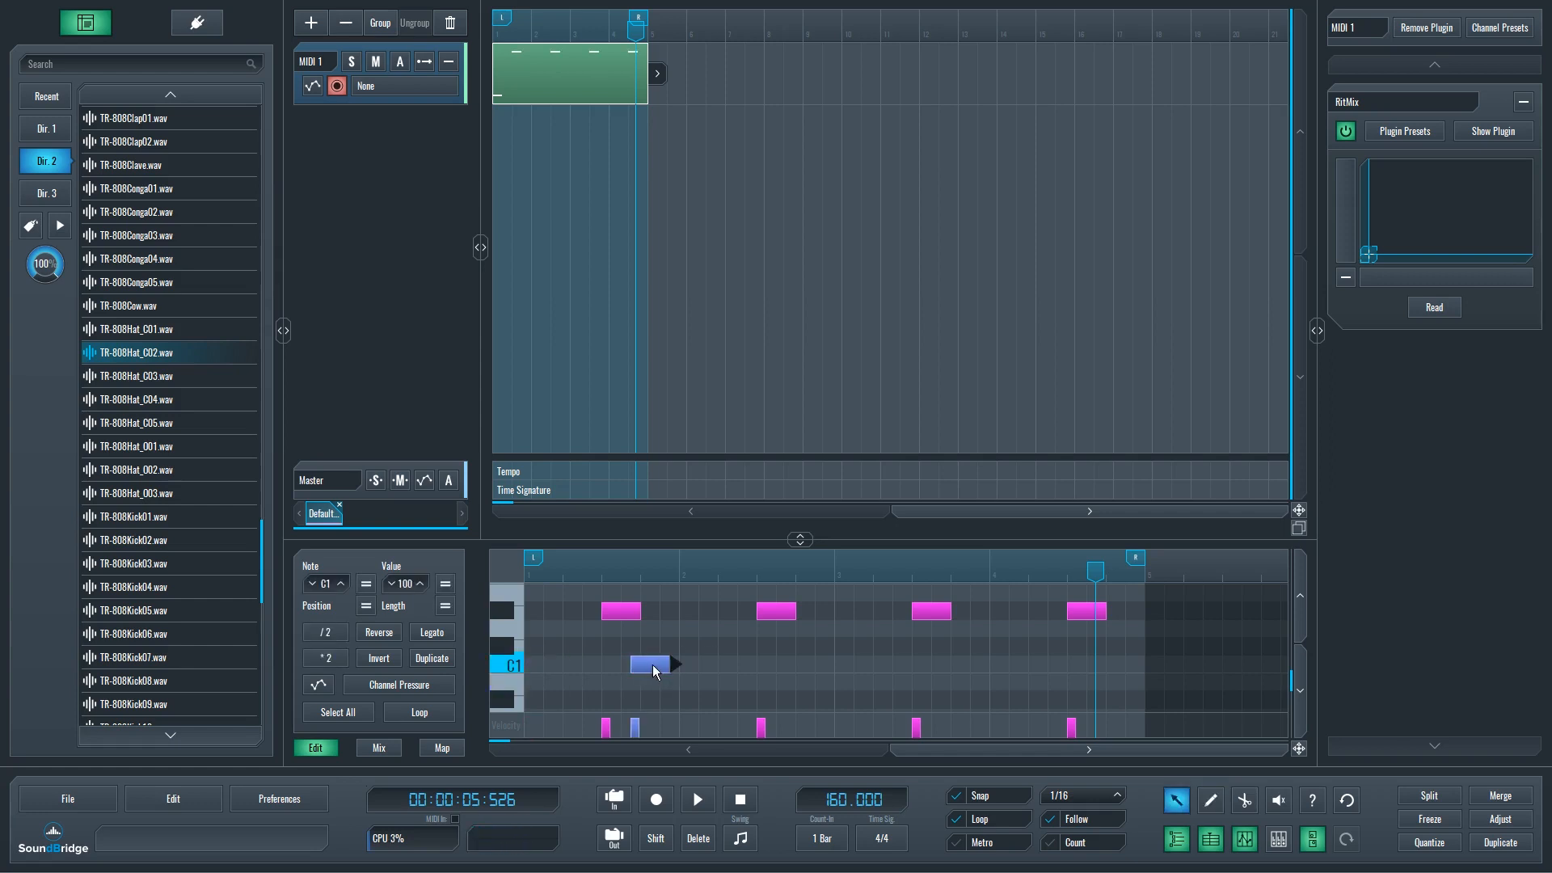
{"action": "mouse_move", "coordinate": [654, 670]}
{"action": "left_mouse_down"}
{"action": "mouse_move", "coordinate": [547, 665]}
{"action": "mouse_move", "coordinate": [661, 655]}
{"action": "left_mouse_up"}
{"action": "left_click", "coordinate": [711, 666]}
{"action": "key", "text": "space"}
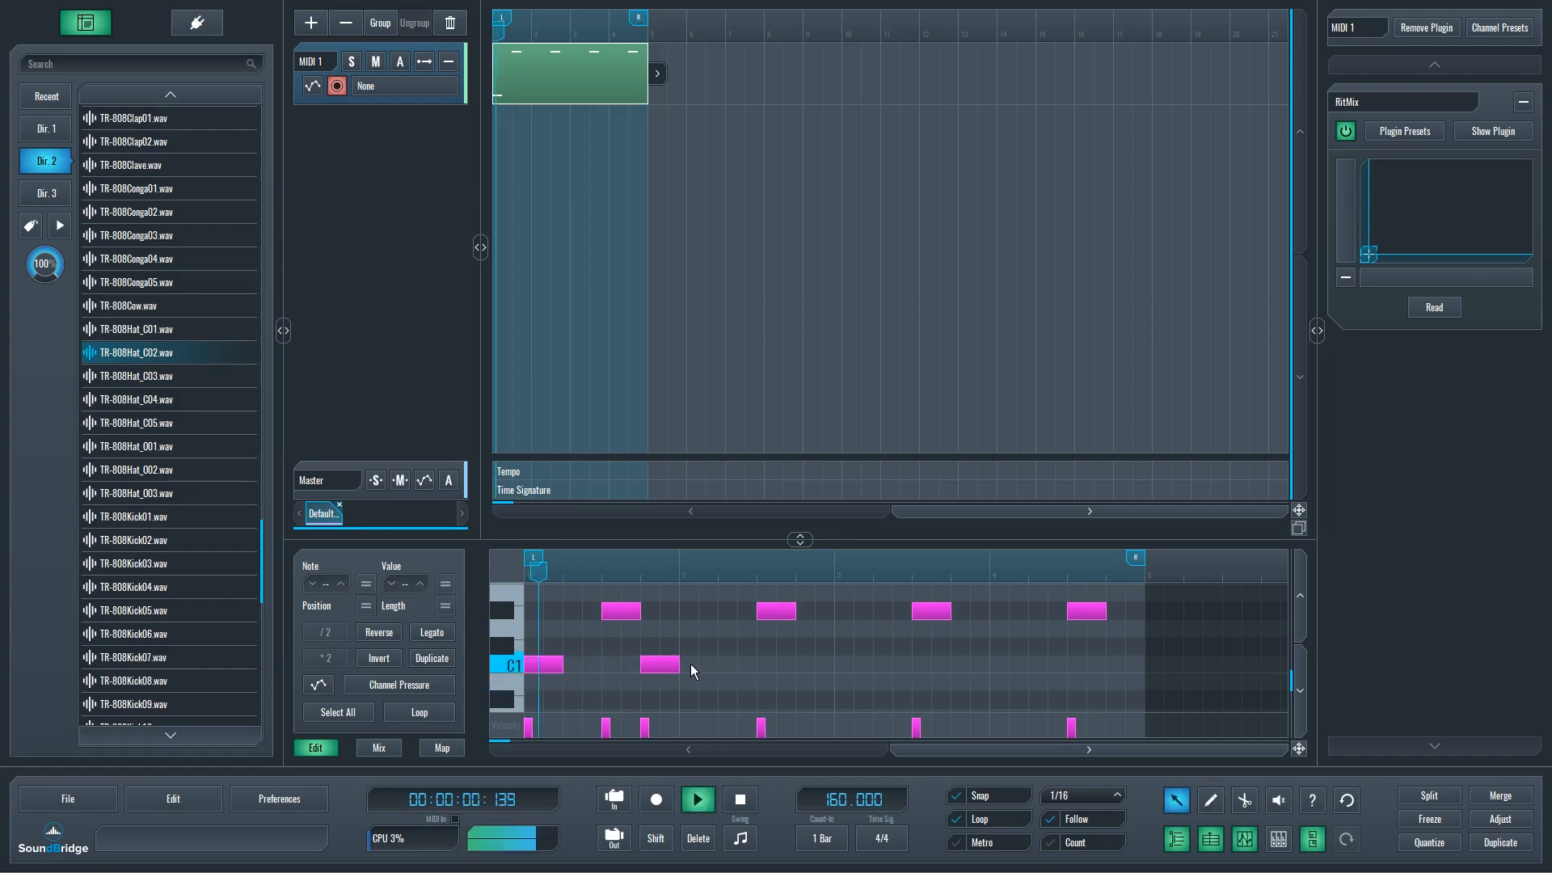
Step: Replace the second C1 note with one starting half a beat earlier and ending with bar 1, checking the pattern in playback
{"action": "left_click", "coordinate": [663, 665]}
{"action": "key", "text": "space"}
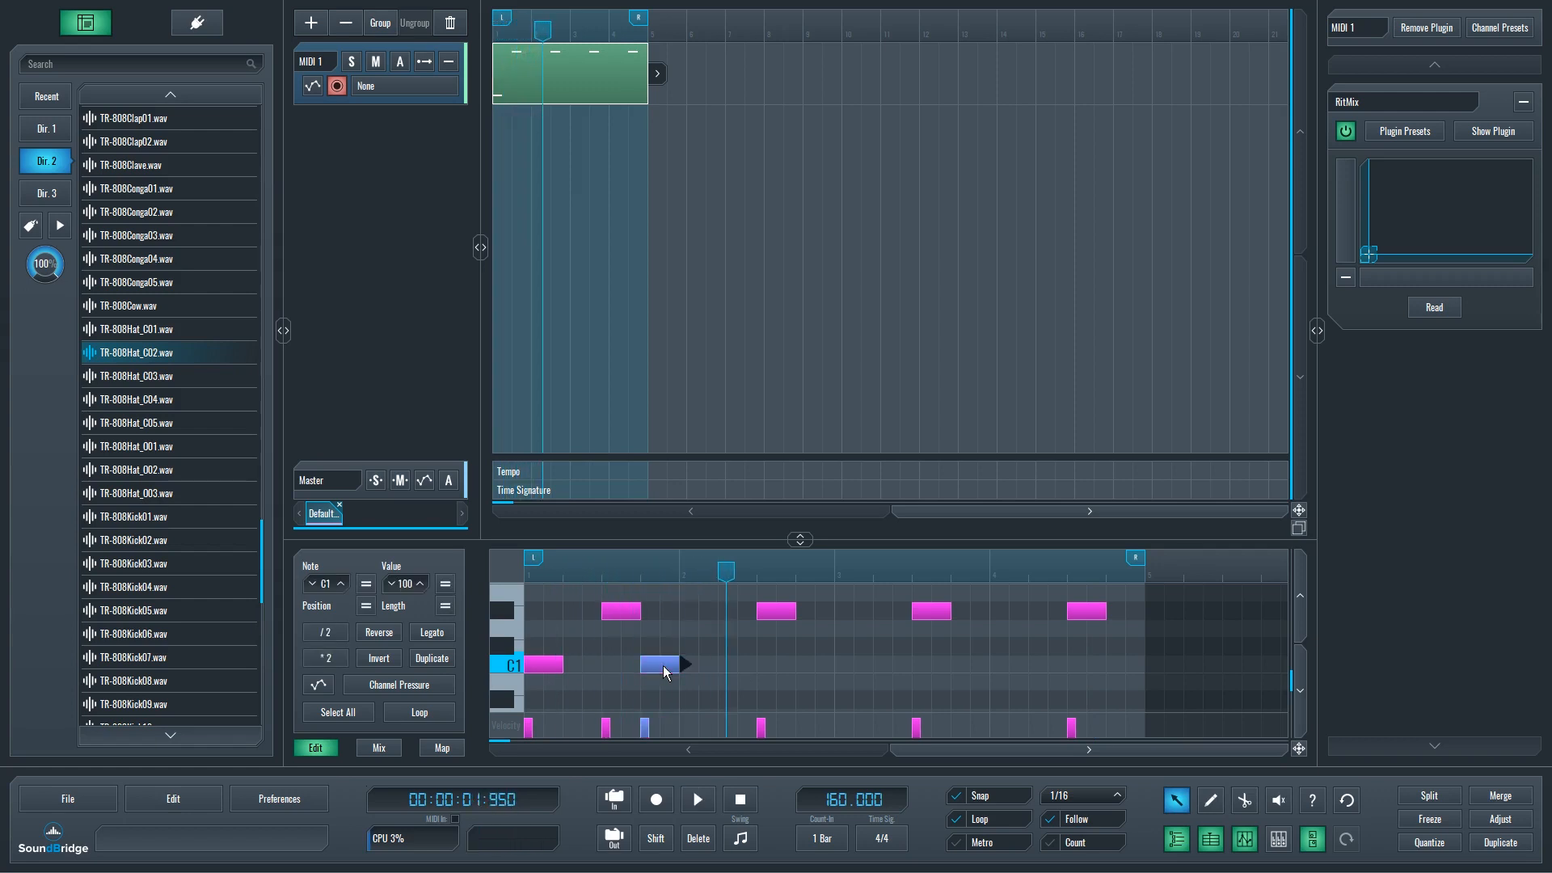
{"action": "key", "text": "space"}
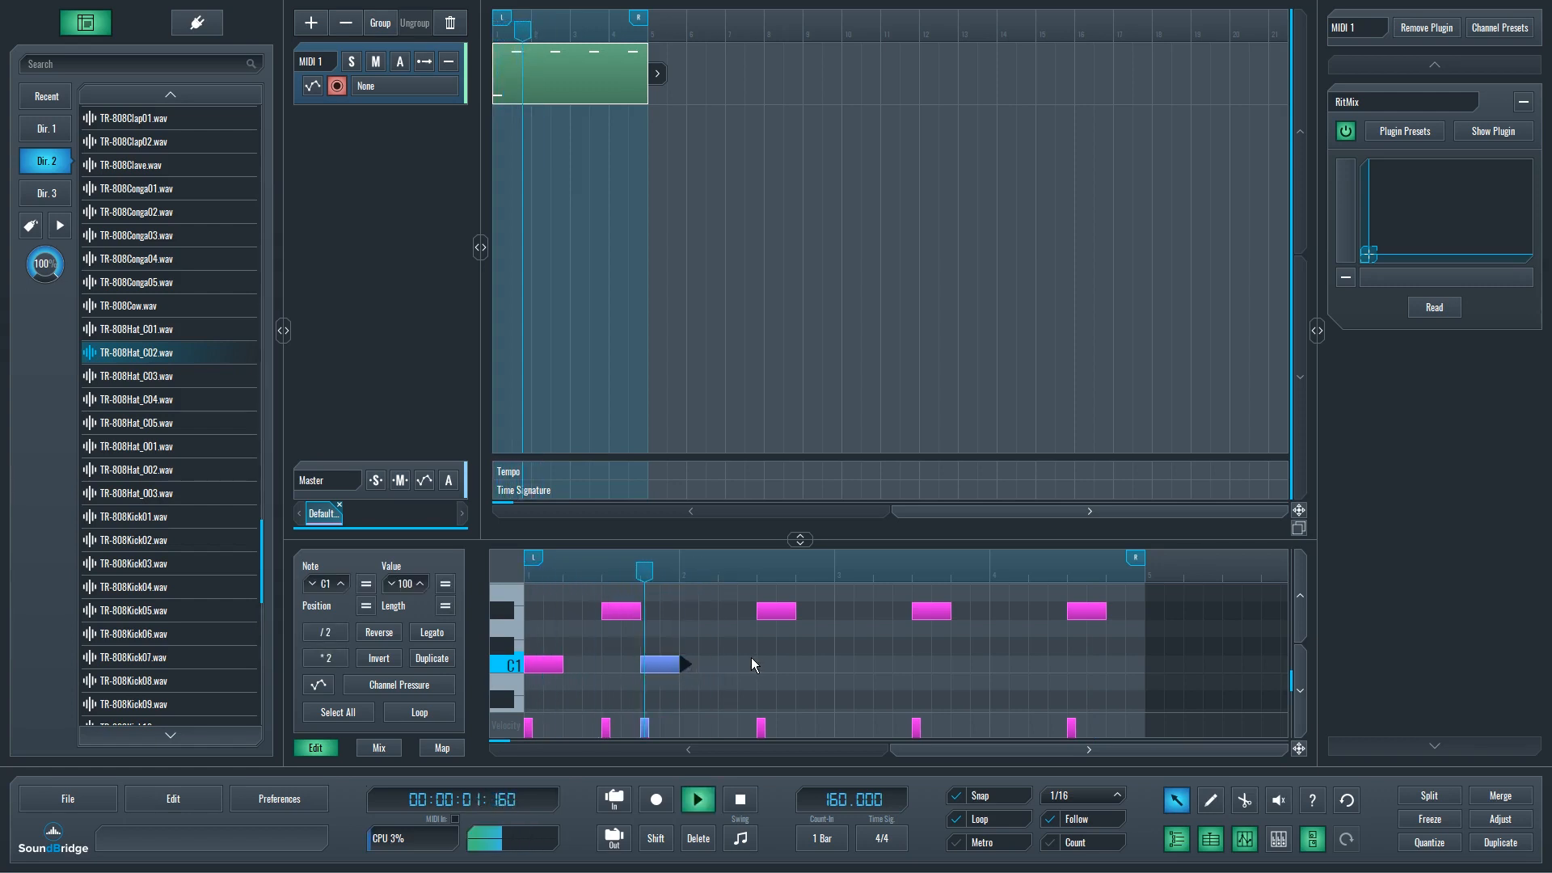
{"action": "key", "text": "space"}
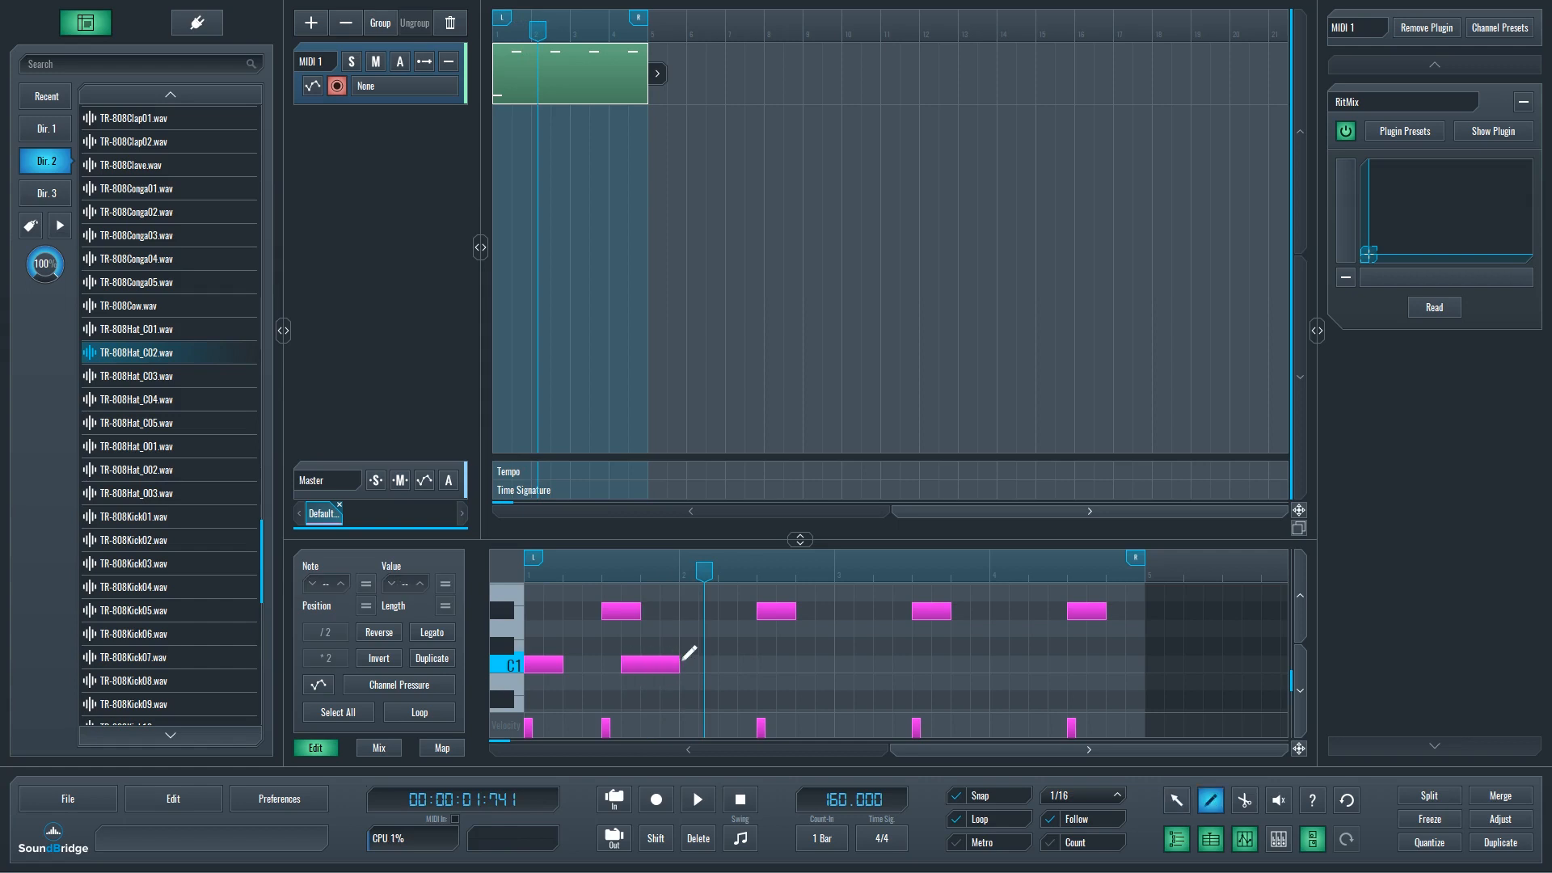
{"action": "key", "text": "space"}
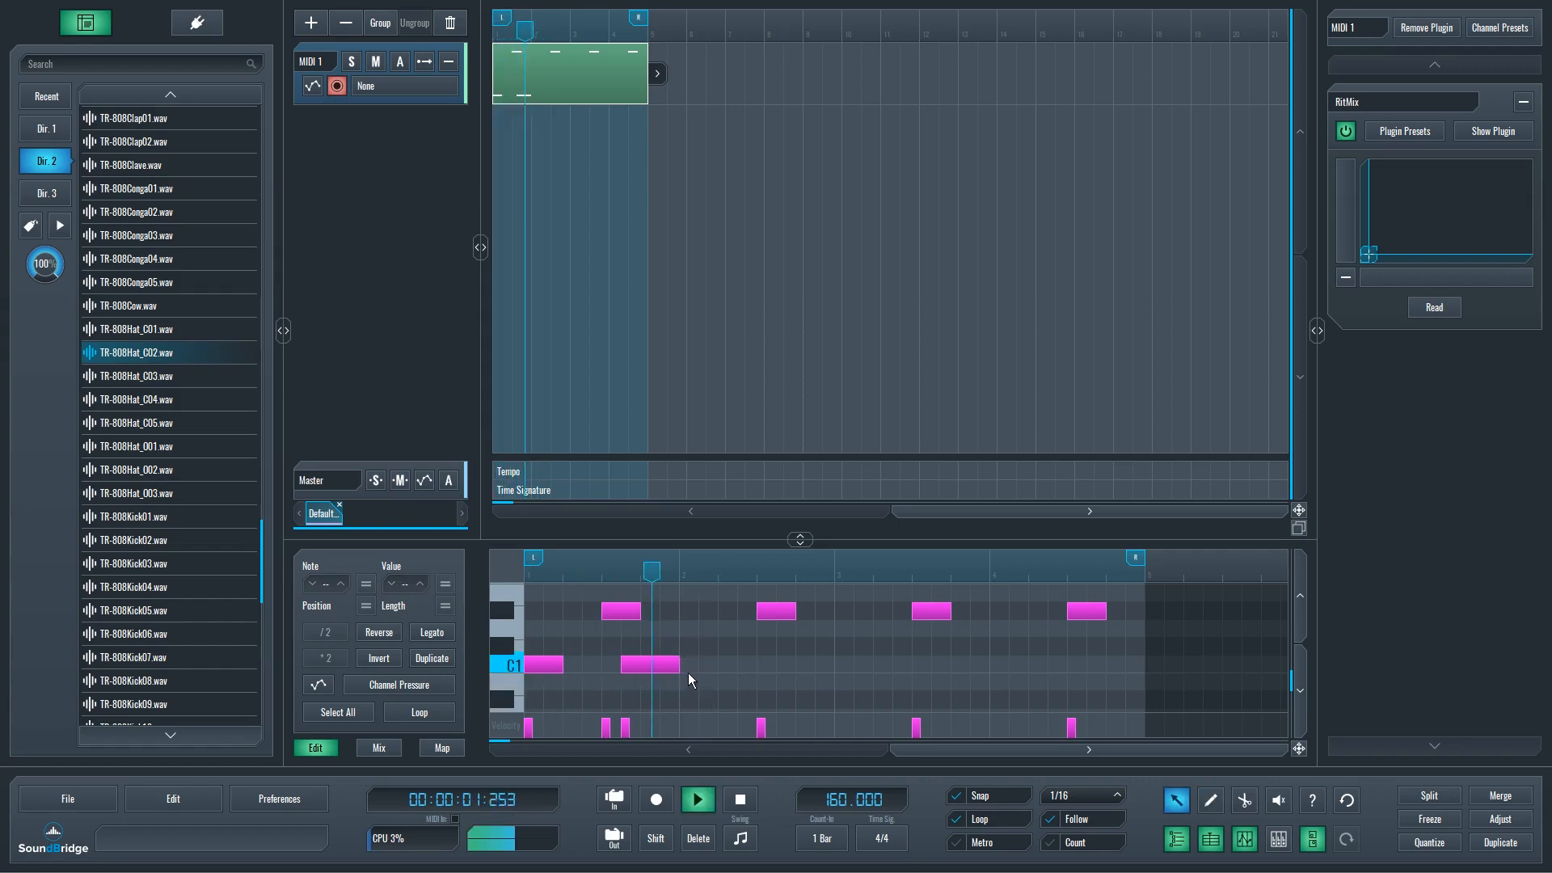
Step: Move the second C1 note to start on beat 4 of bar 1, lengthen the first to two beats and play the loop
{"action": "key", "text": "space"}
{"action": "left_click_drag", "start_coordinate": [658, 667], "coordinate": [677, 671]}
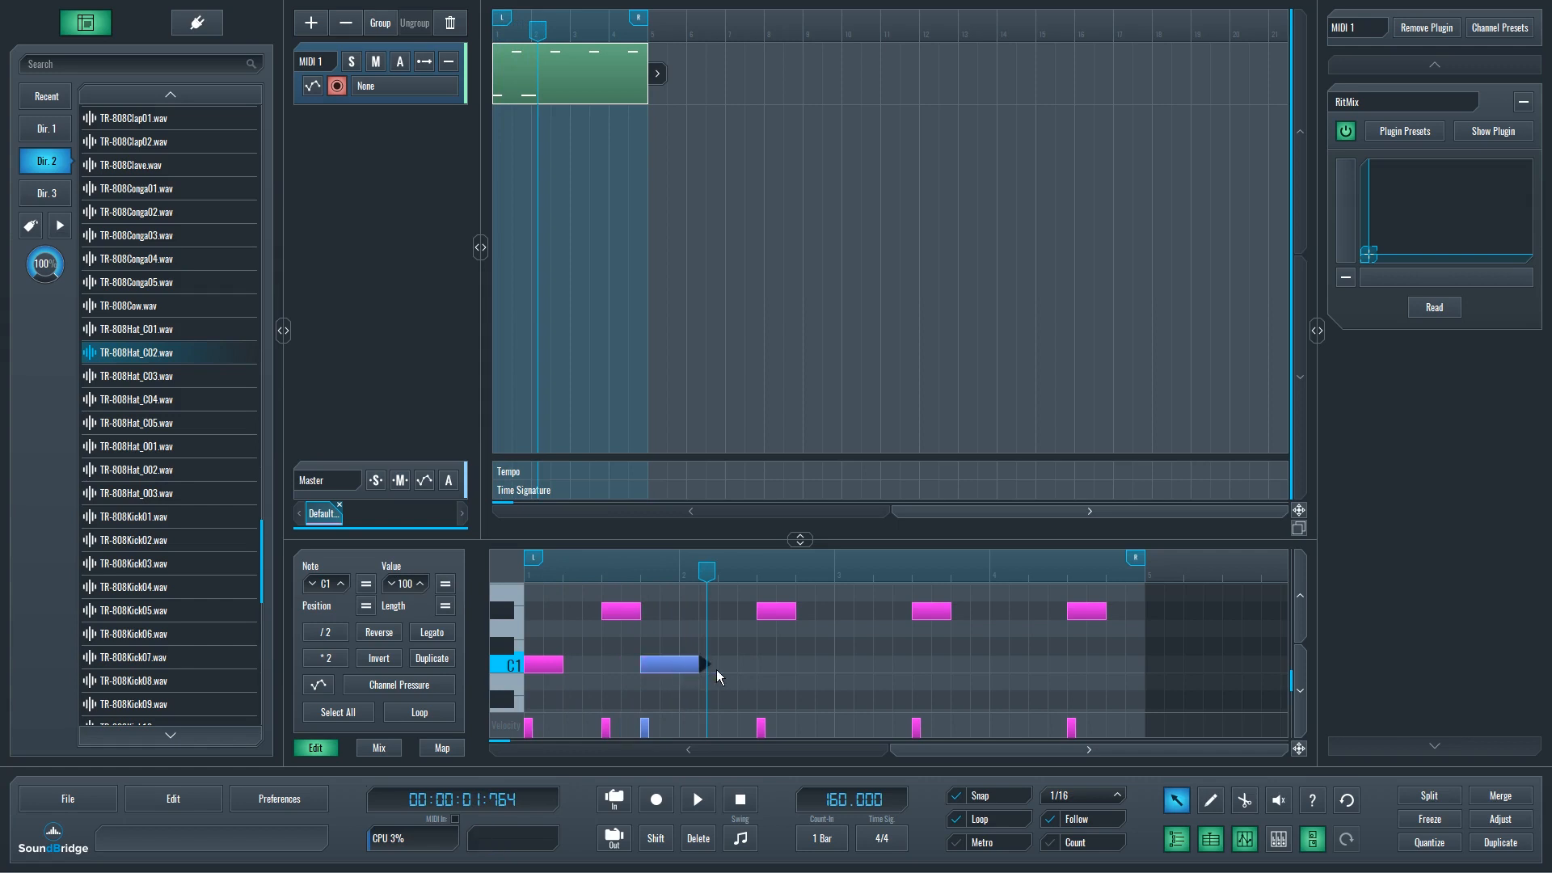
{"action": "key", "text": "space"}
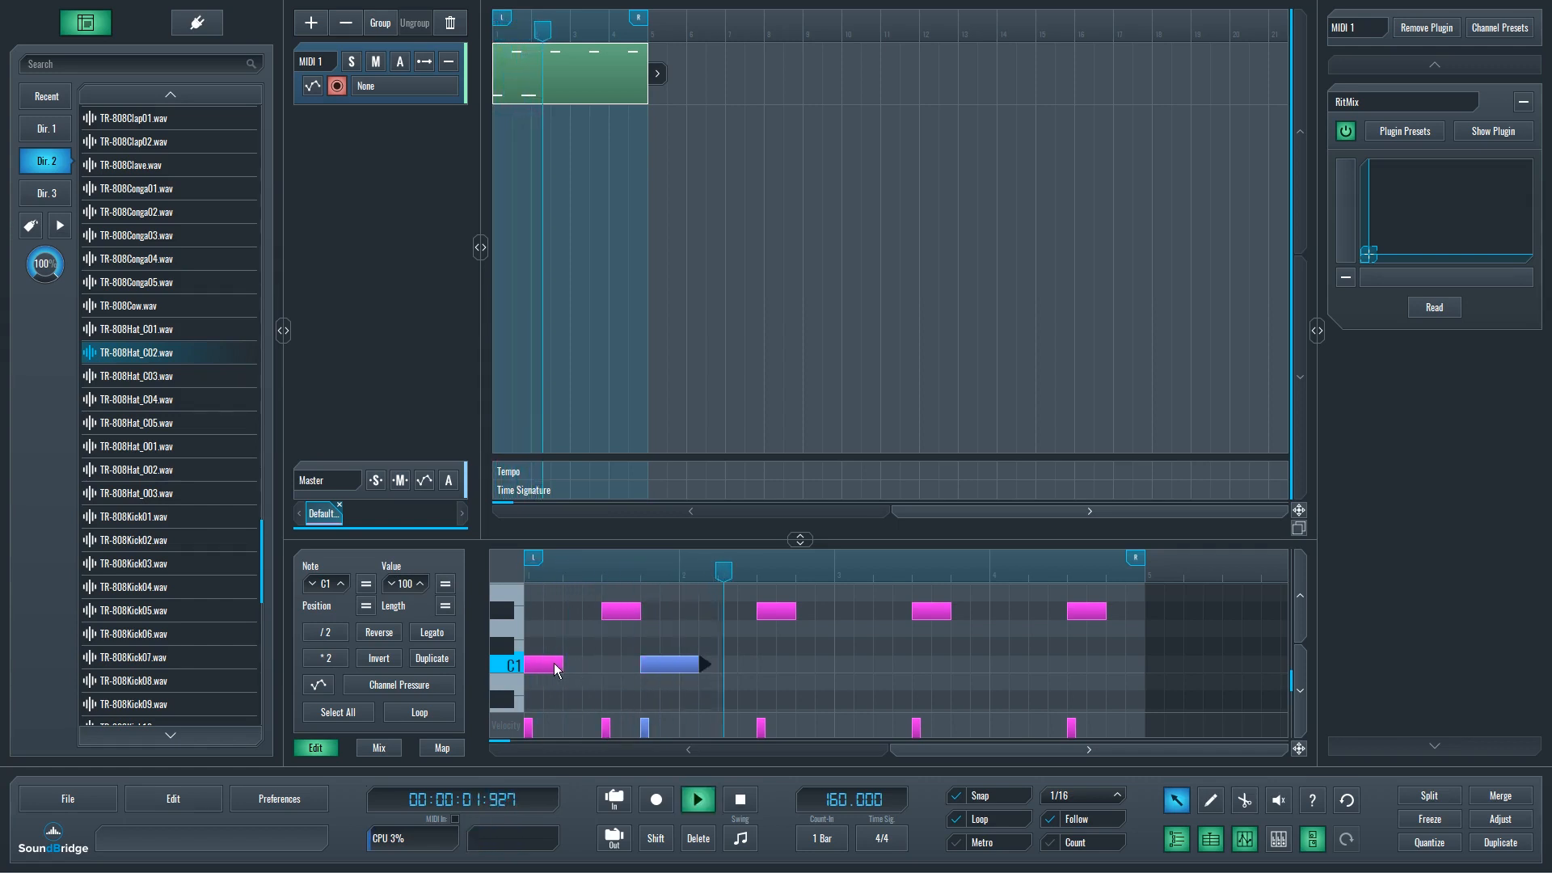
{"action": "key", "text": "space"}
{"action": "left_click_drag", "start_coordinate": [556, 670], "coordinate": [610, 664]}
{"action": "left_click", "coordinate": [691, 673]}
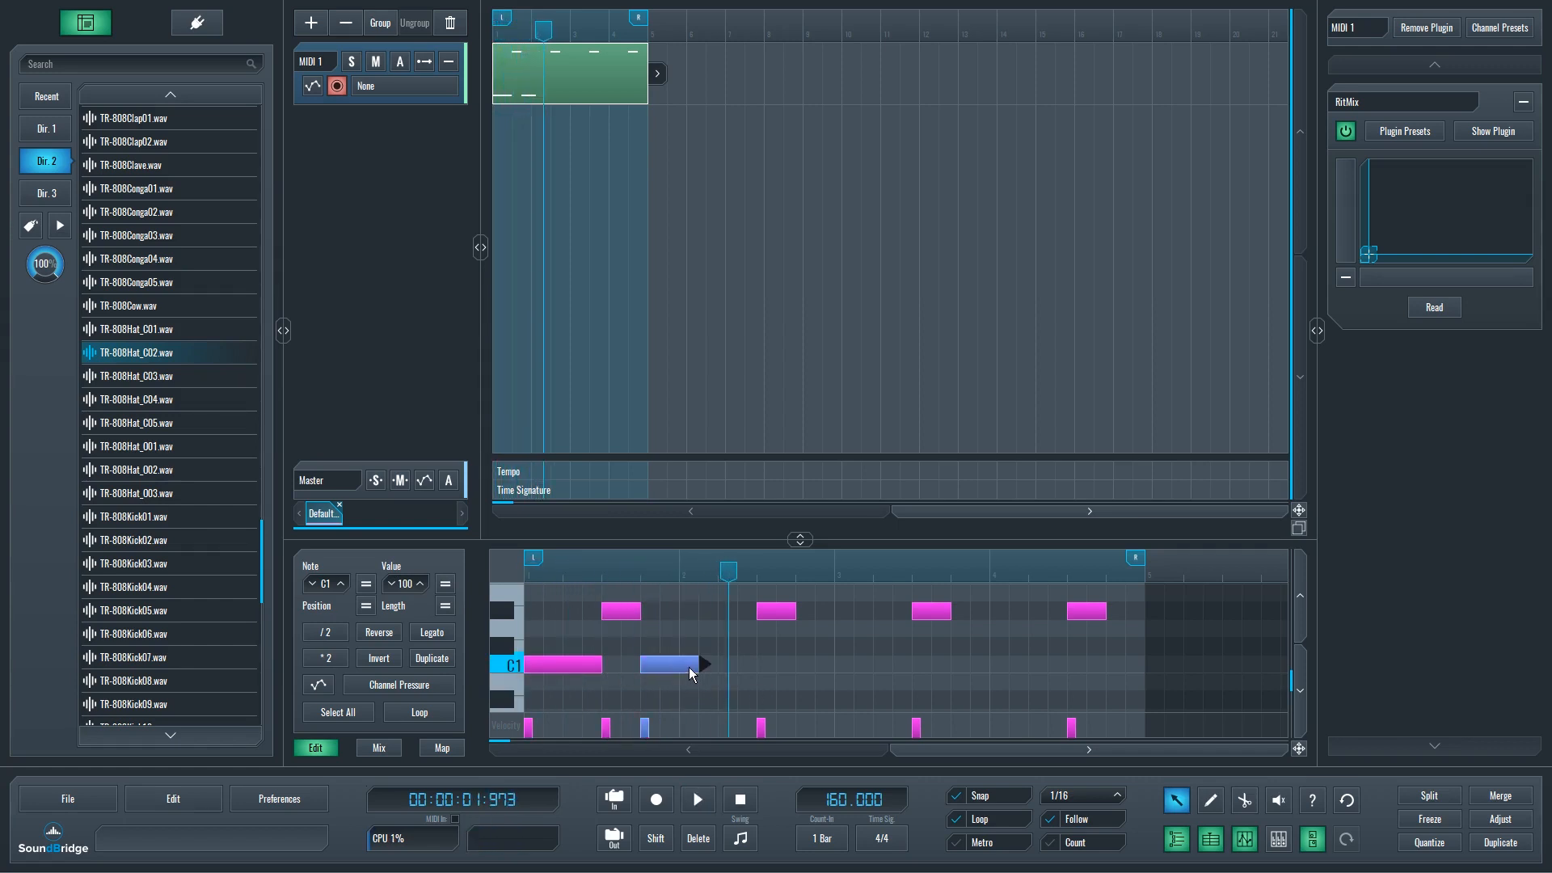
{"action": "key", "text": "space"}
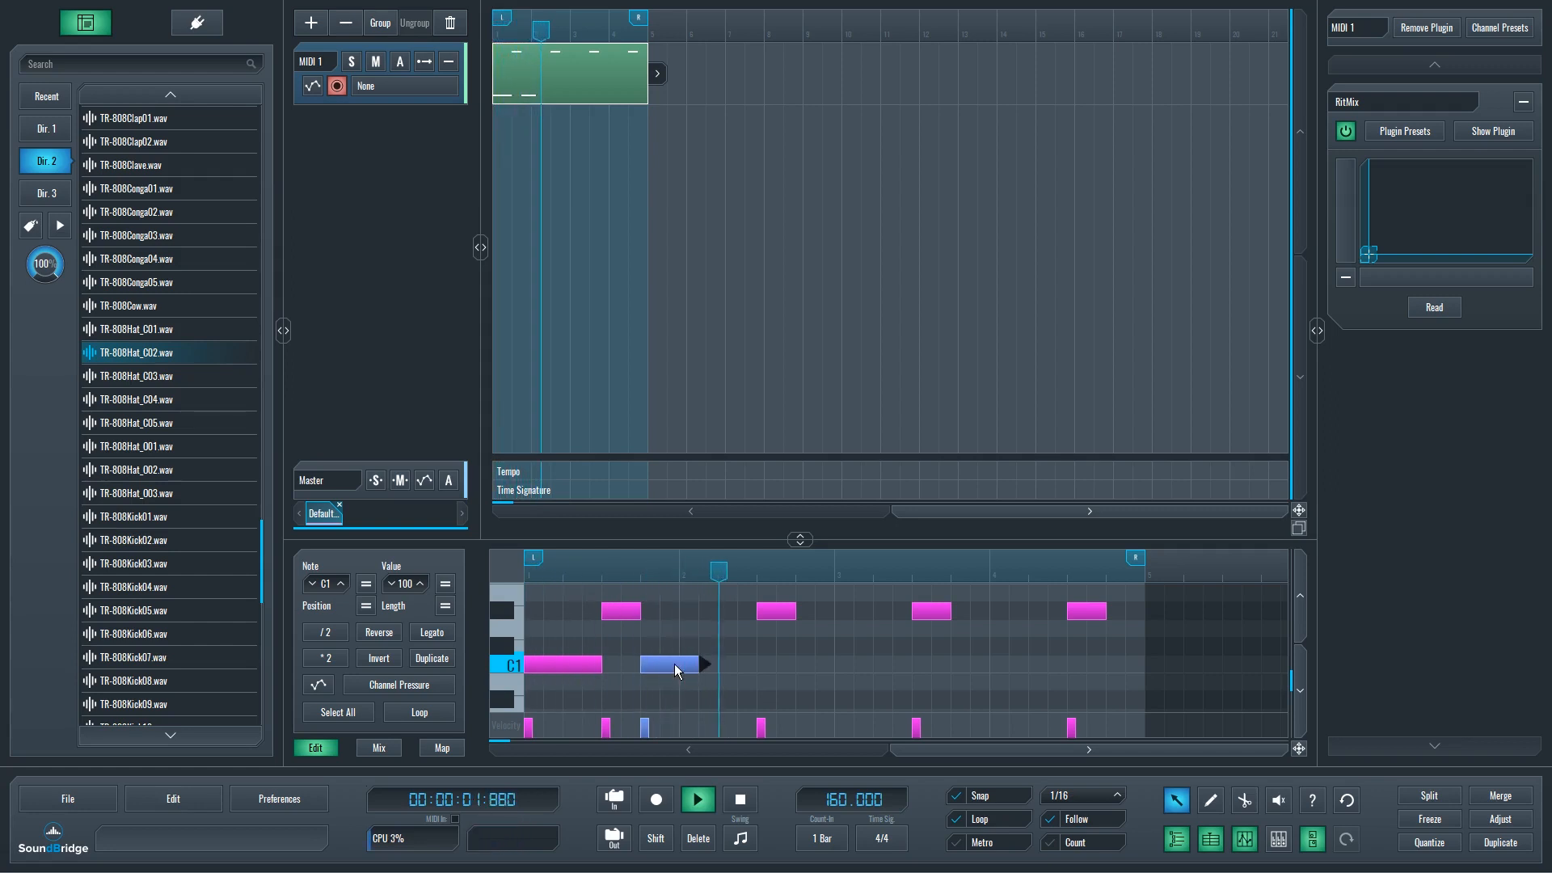
Step: Copy the second C1 note directly after itself into bar 2 and check it in playback
{"action": "key", "text": "space"}
{"action": "left_click_drag", "start_coordinate": [678, 671], "coordinate": [736, 670]}
{"action": "key", "text": "space"}
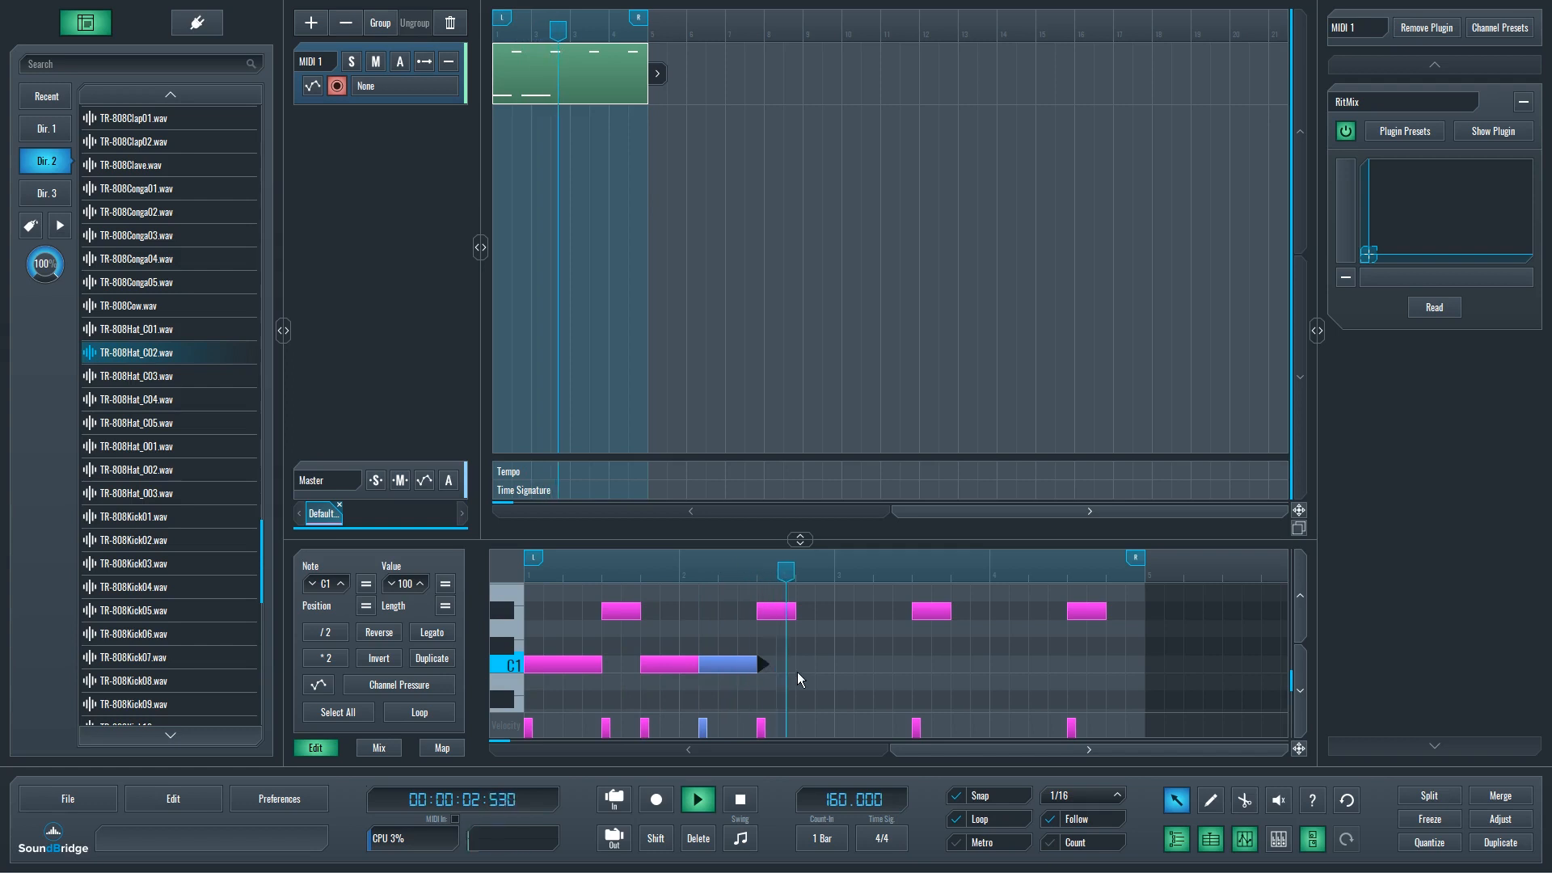
{"action": "key", "text": "space"}
Step: Duplicate the three C1 notes, shift the copies to begin at the start of bar 3 and play the loop
{"action": "left_click_drag", "start_coordinate": [836, 664], "coordinate": [881, 668]}
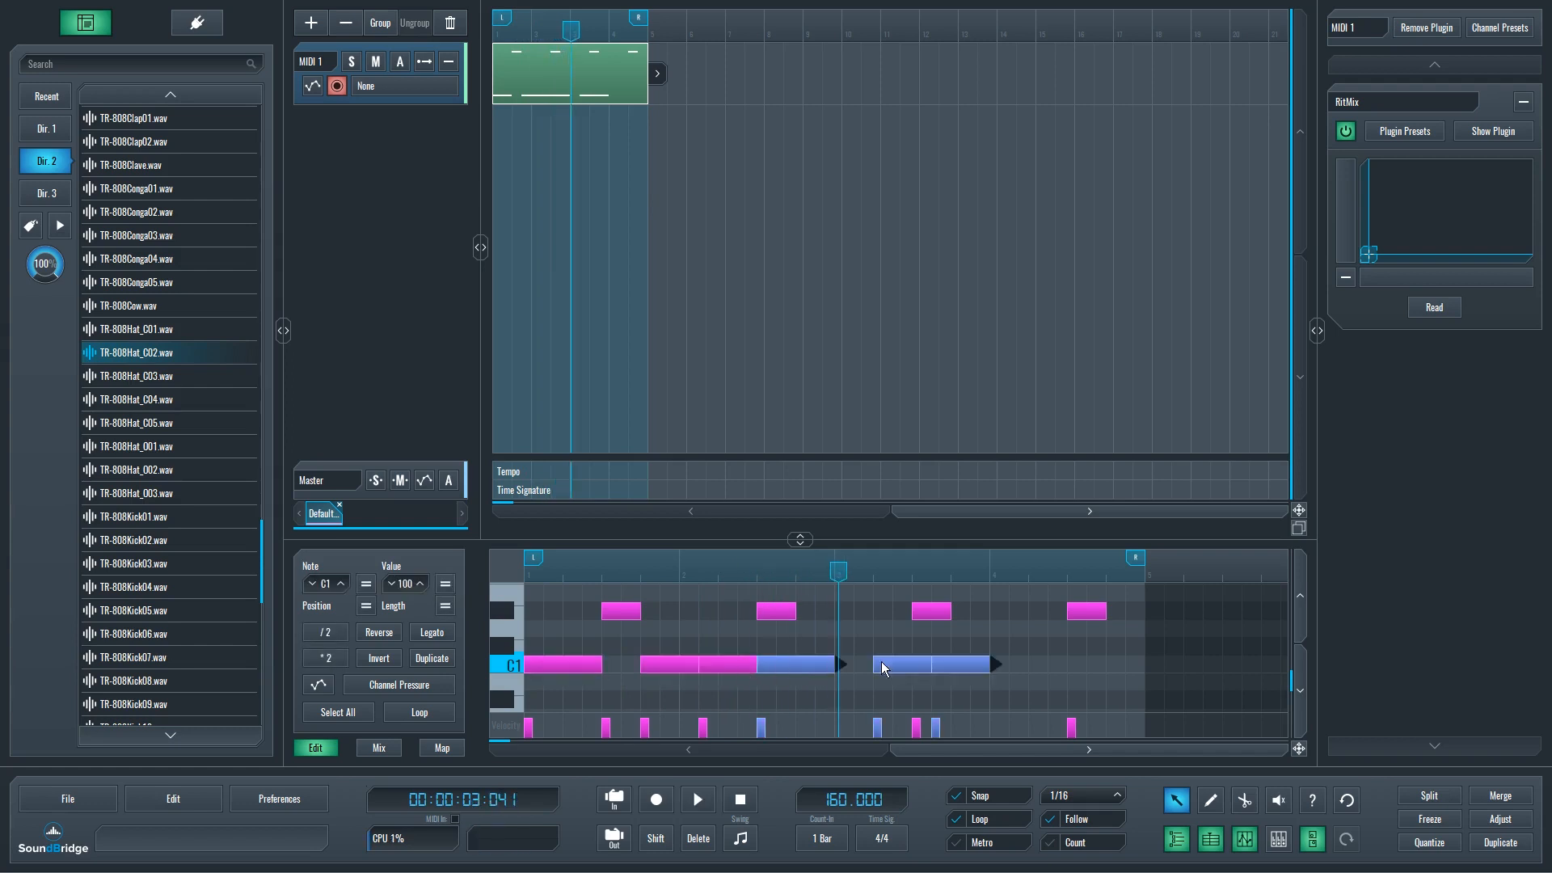
{"action": "key", "text": "Right"}
{"action": "key", "text": "Right"}
{"action": "key", "text": "Right"}
{"action": "key", "text": "Right"}
{"action": "key", "text": "Right"}
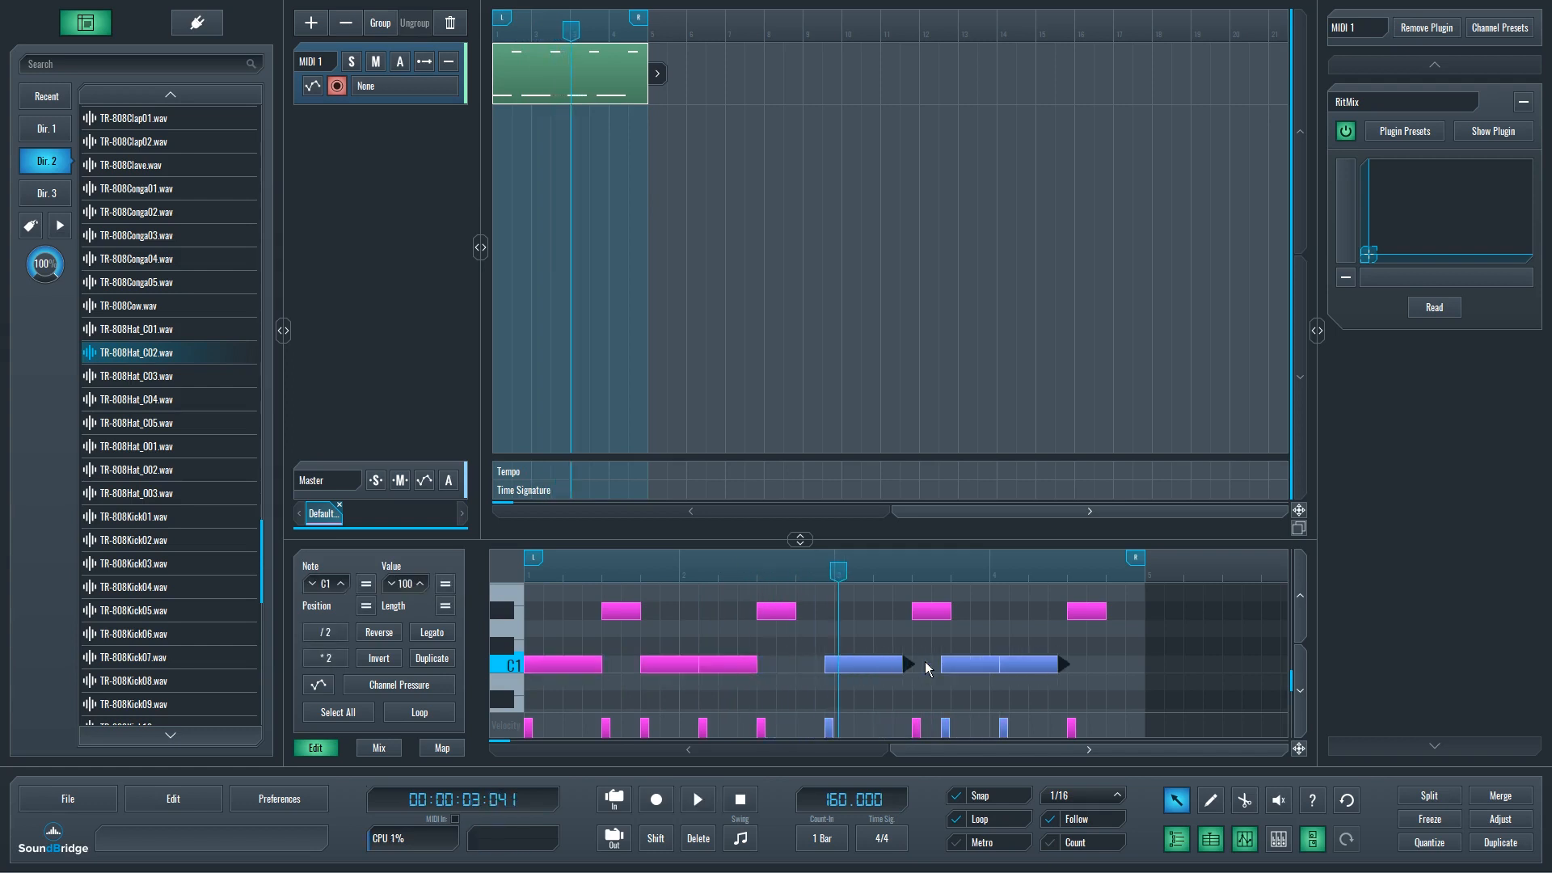
{"action": "key", "text": "space"}
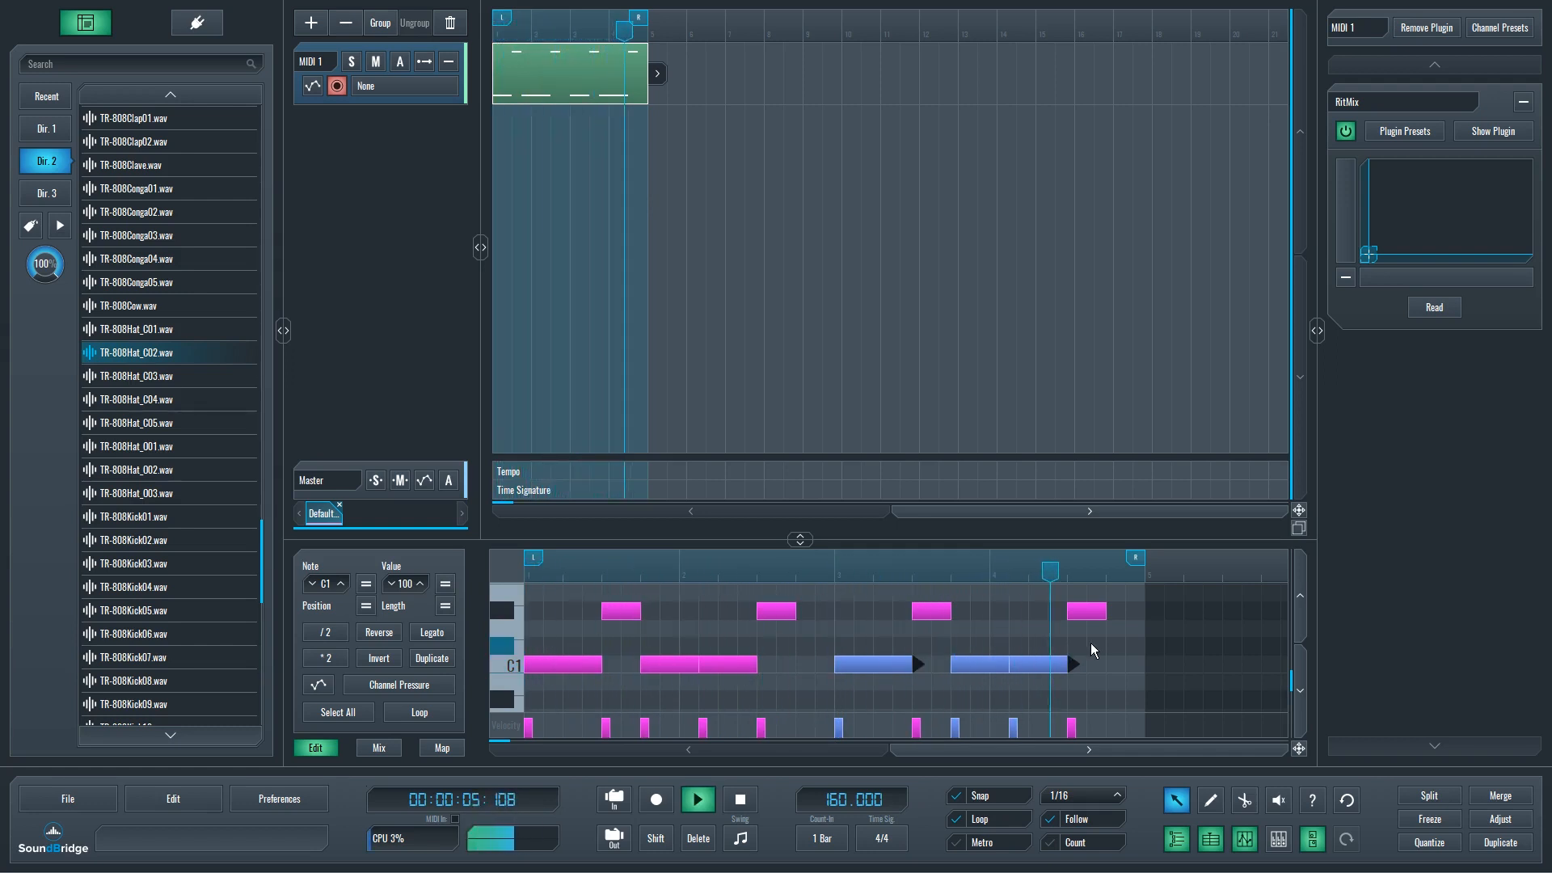
Step: Draw two sixteenth-length C#1 notes in bar 4, on beat 4 and half a beat after it, and play them back
{"action": "key", "text": "space"}
{"action": "key", "text": "2"}
{"action": "left_click", "coordinate": [1110, 645]}
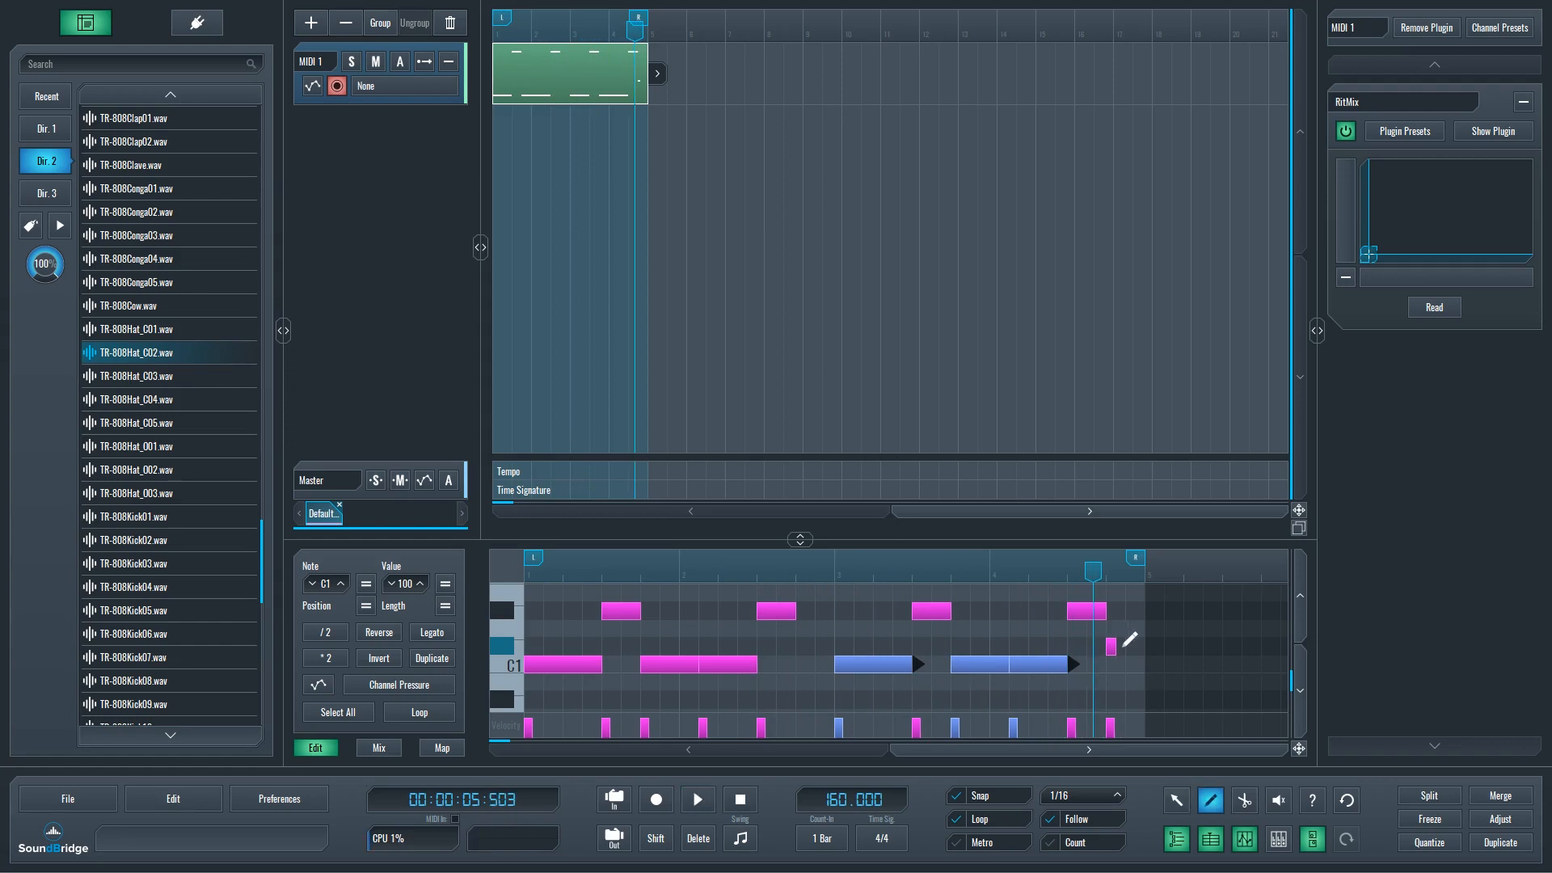
{"action": "key", "text": "1"}
{"action": "key", "text": "space"}
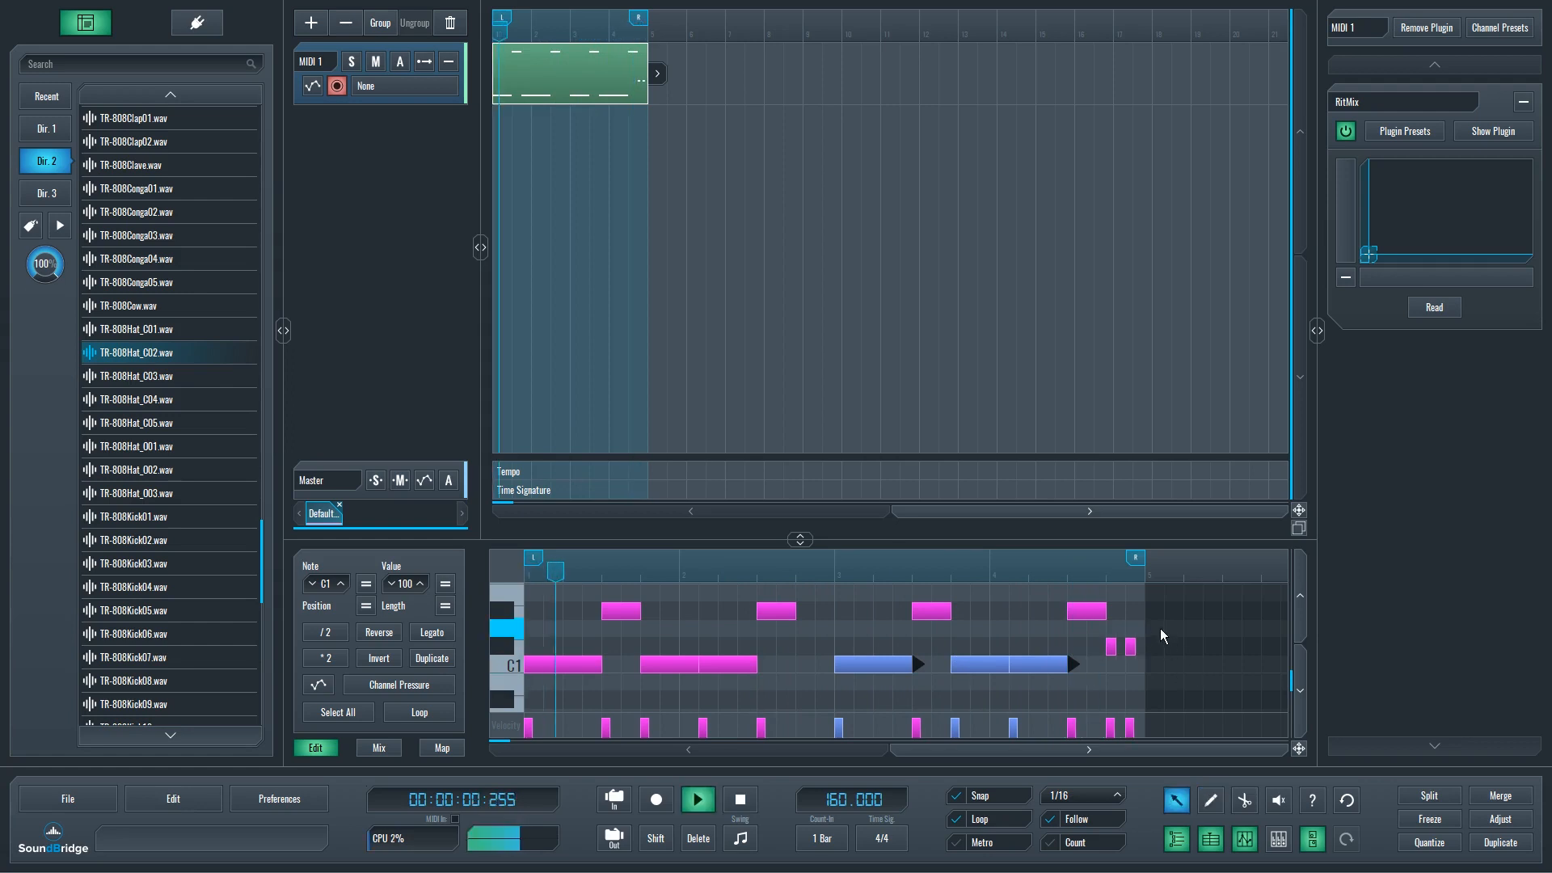
{"action": "left_click", "coordinate": [1143, 659]}
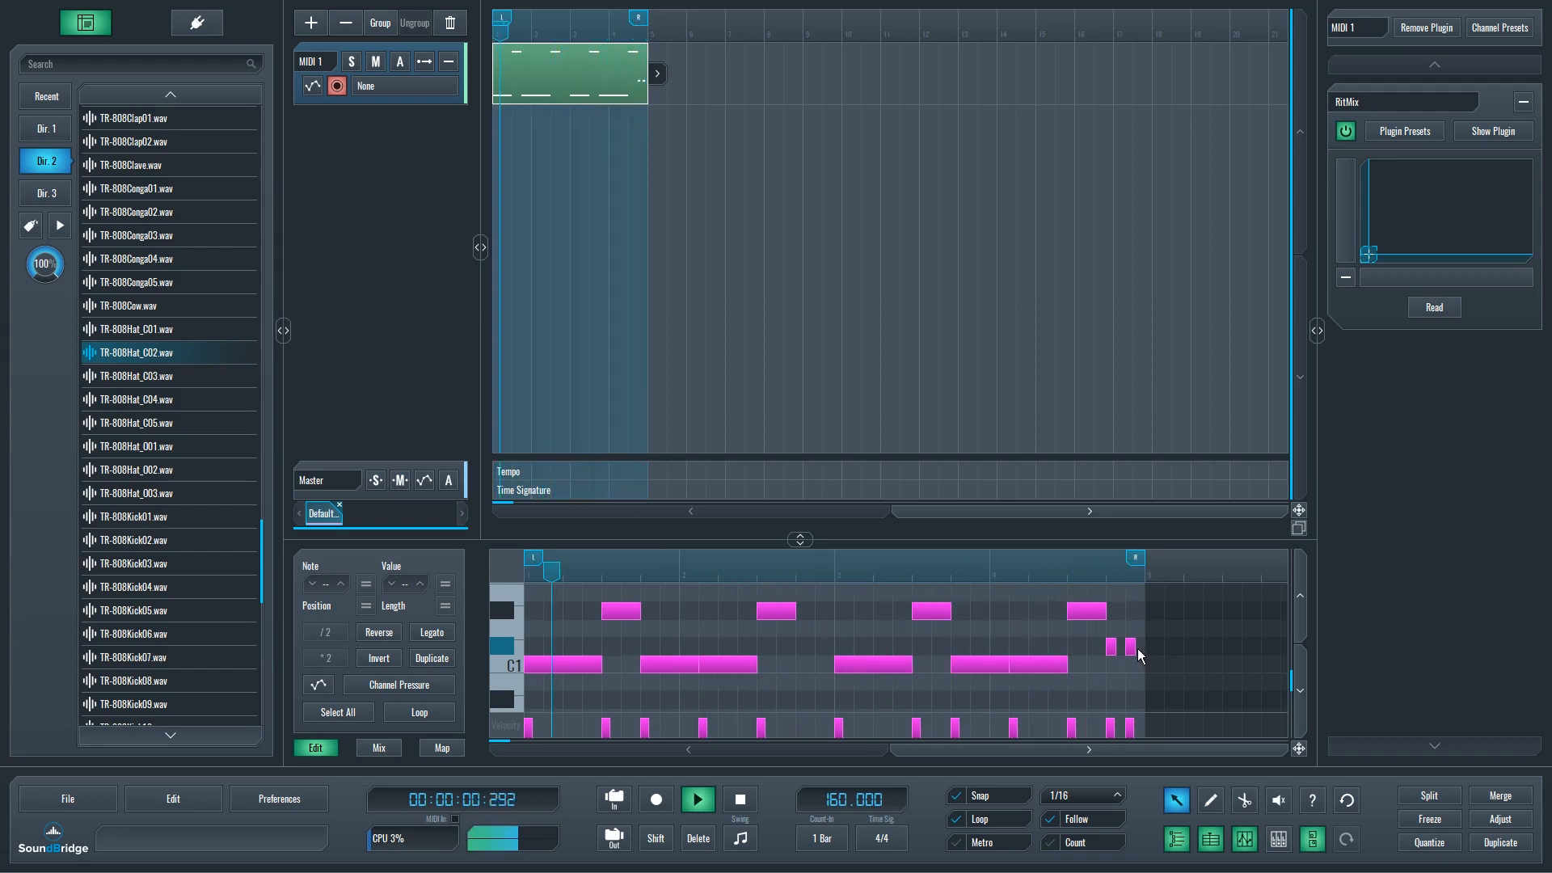
{"action": "key", "text": "space"}
Step: Transpose the two C#1 notes at the end of bar 4 up to D1 and listen to the loop
{"action": "left_click_drag", "start_coordinate": [1153, 662], "coordinate": [1088, 636]}
{"action": "key", "text": "Up"}
{"action": "key", "text": "space"}
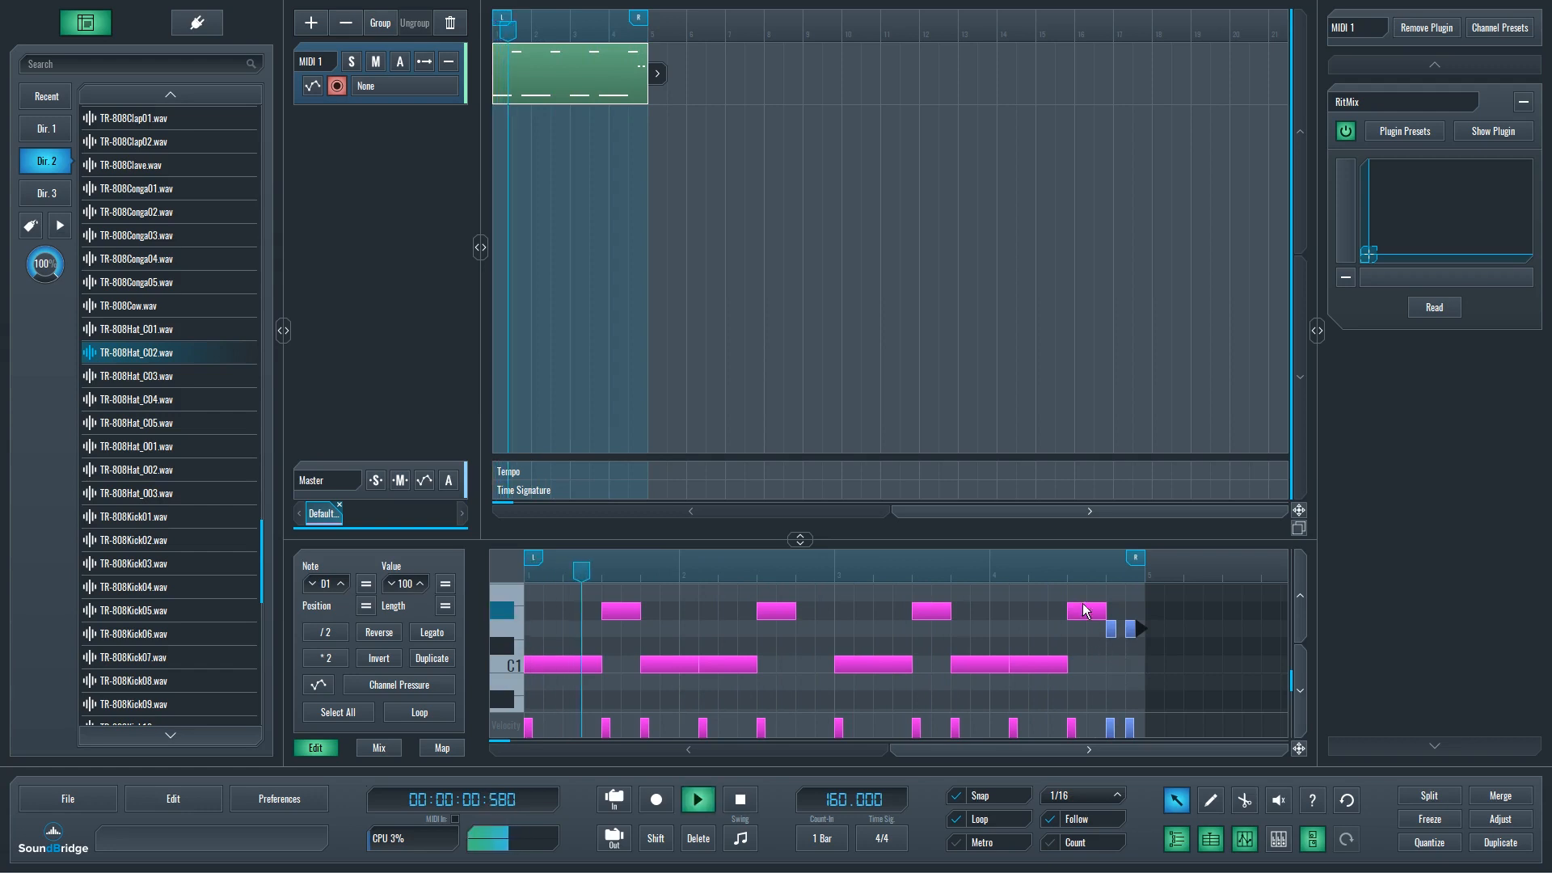
{"action": "key", "text": "space"}
{"action": "left_click", "coordinate": [611, 32]}
{"action": "key", "text": "space"}
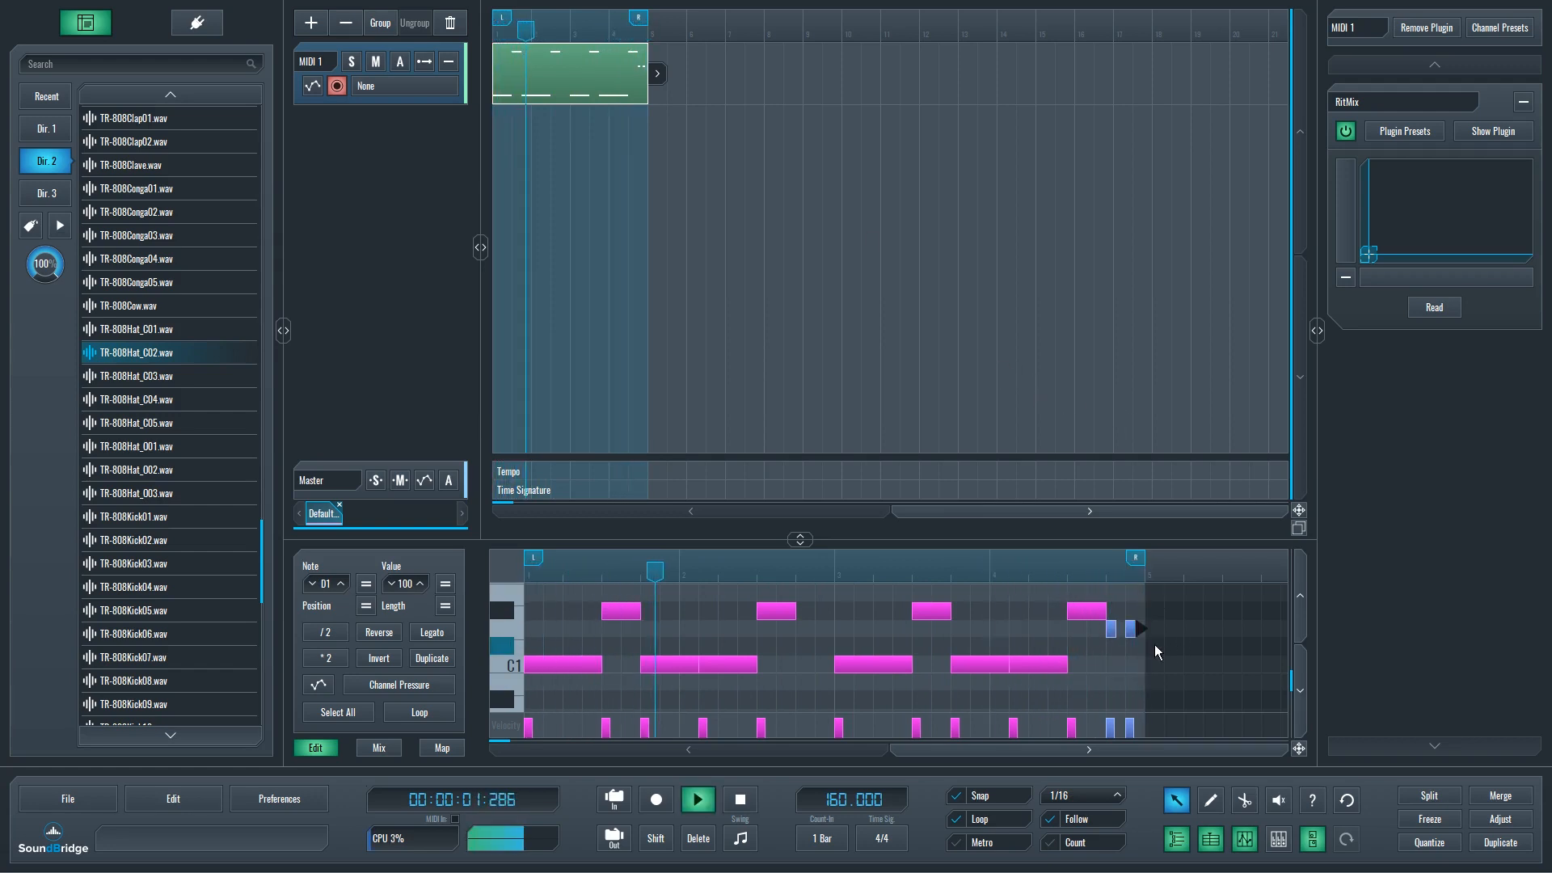
{"action": "key", "text": "space"}
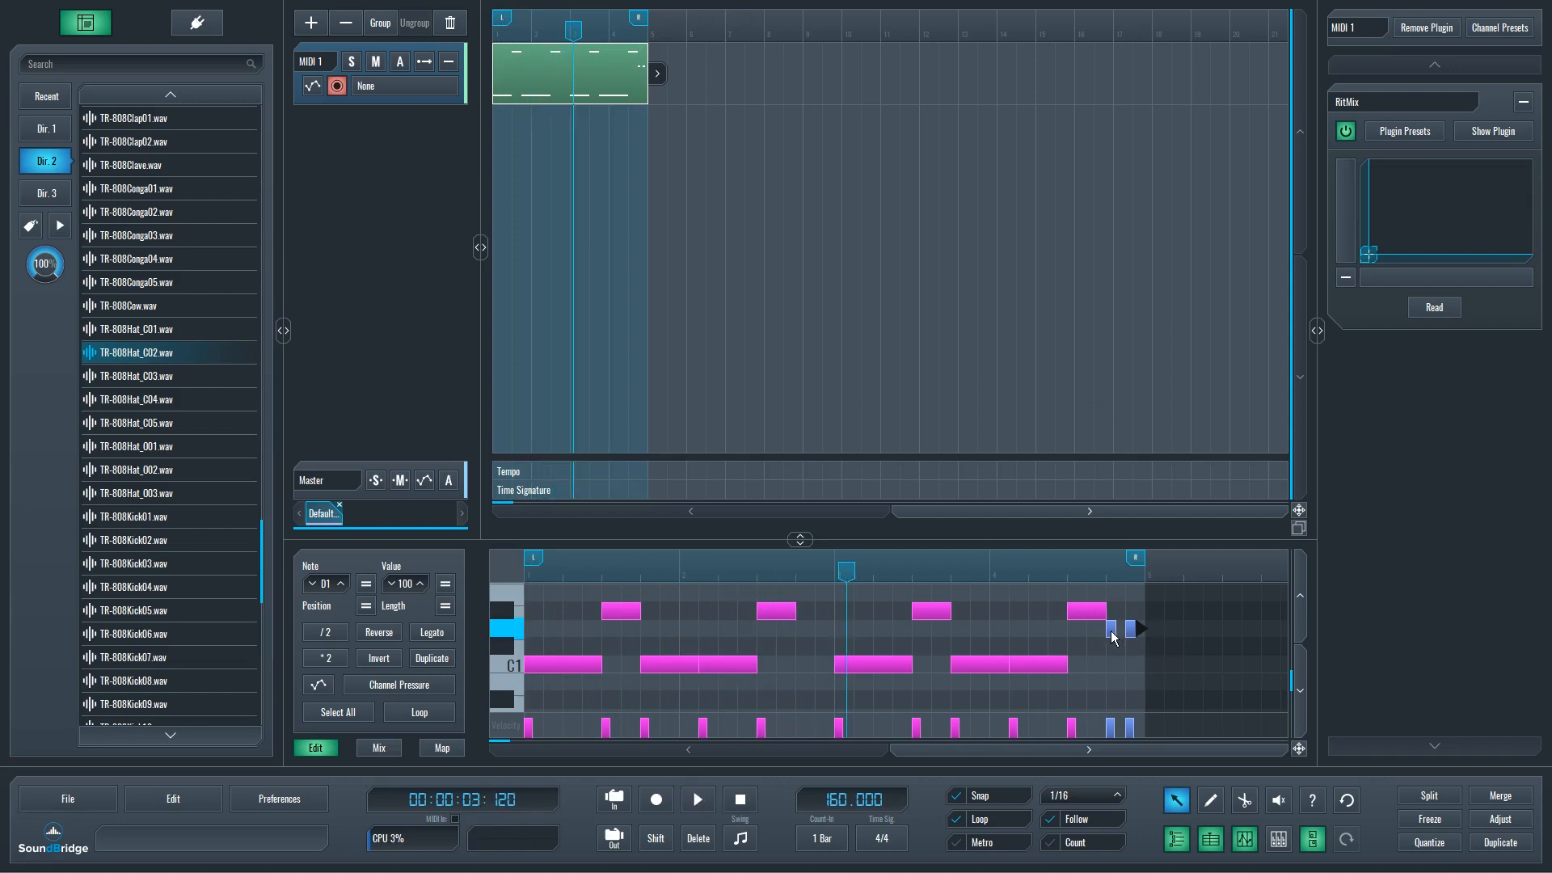
Step: Lengthen the first D1 note to an eighth starting half a beat earlier, and shift the second to bar 4's last sixteenth
{"action": "left_click", "coordinate": [1113, 638]}
{"action": "key", "text": "space"}
{"action": "key", "text": "space"}
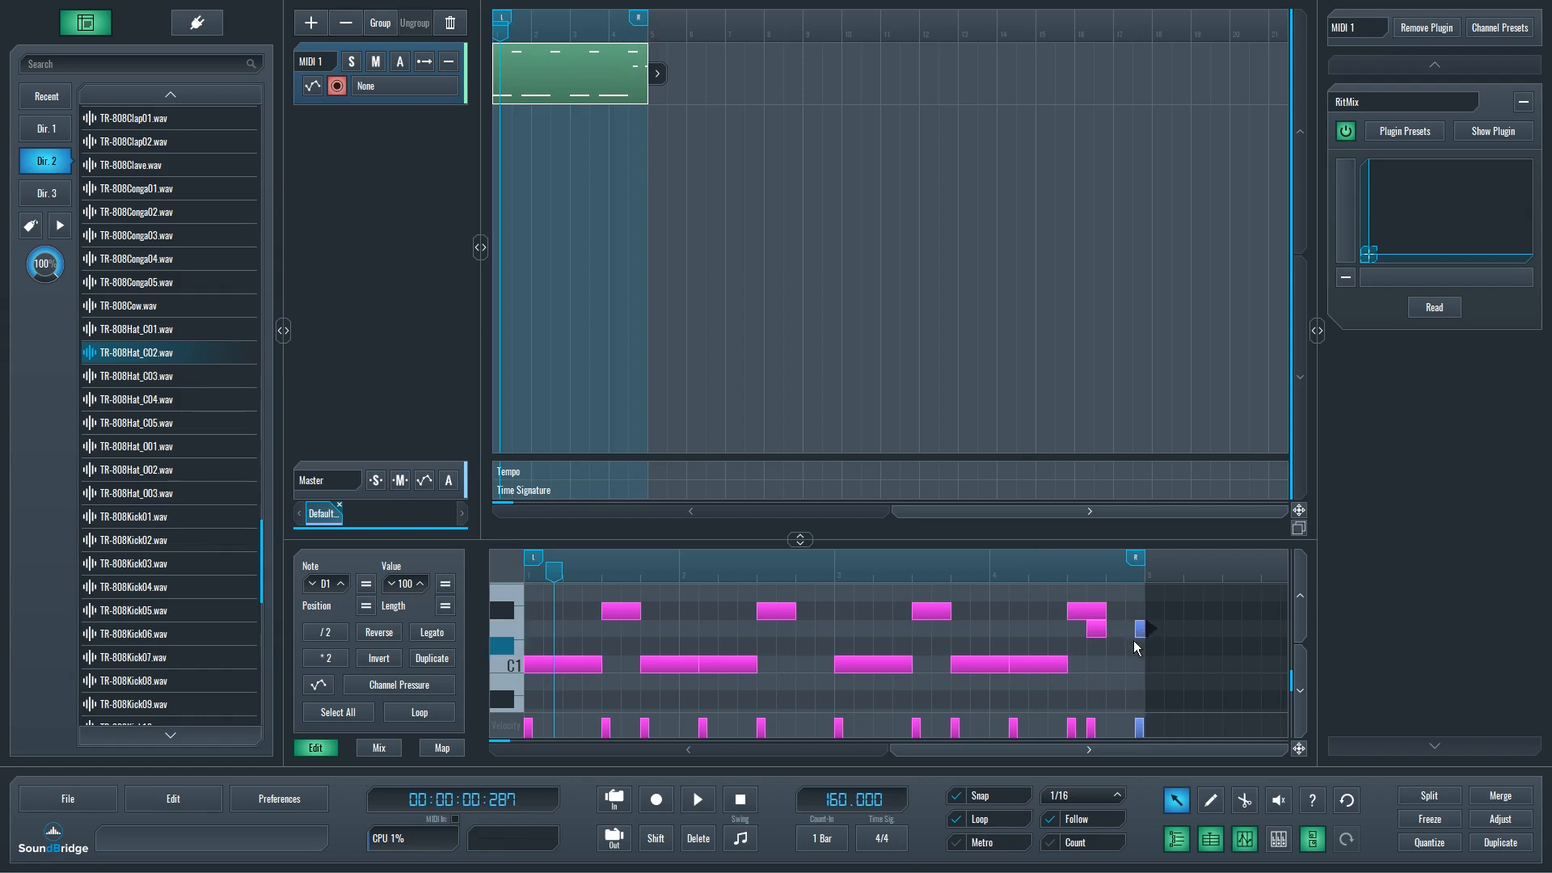
Step: Try the longer D1 note on beat 4 of bar 4 in playback, and move it back half a beat
{"action": "left_click", "coordinate": [1101, 660]}
{"action": "left_click_drag", "start_coordinate": [1091, 638], "coordinate": [1101, 641]}
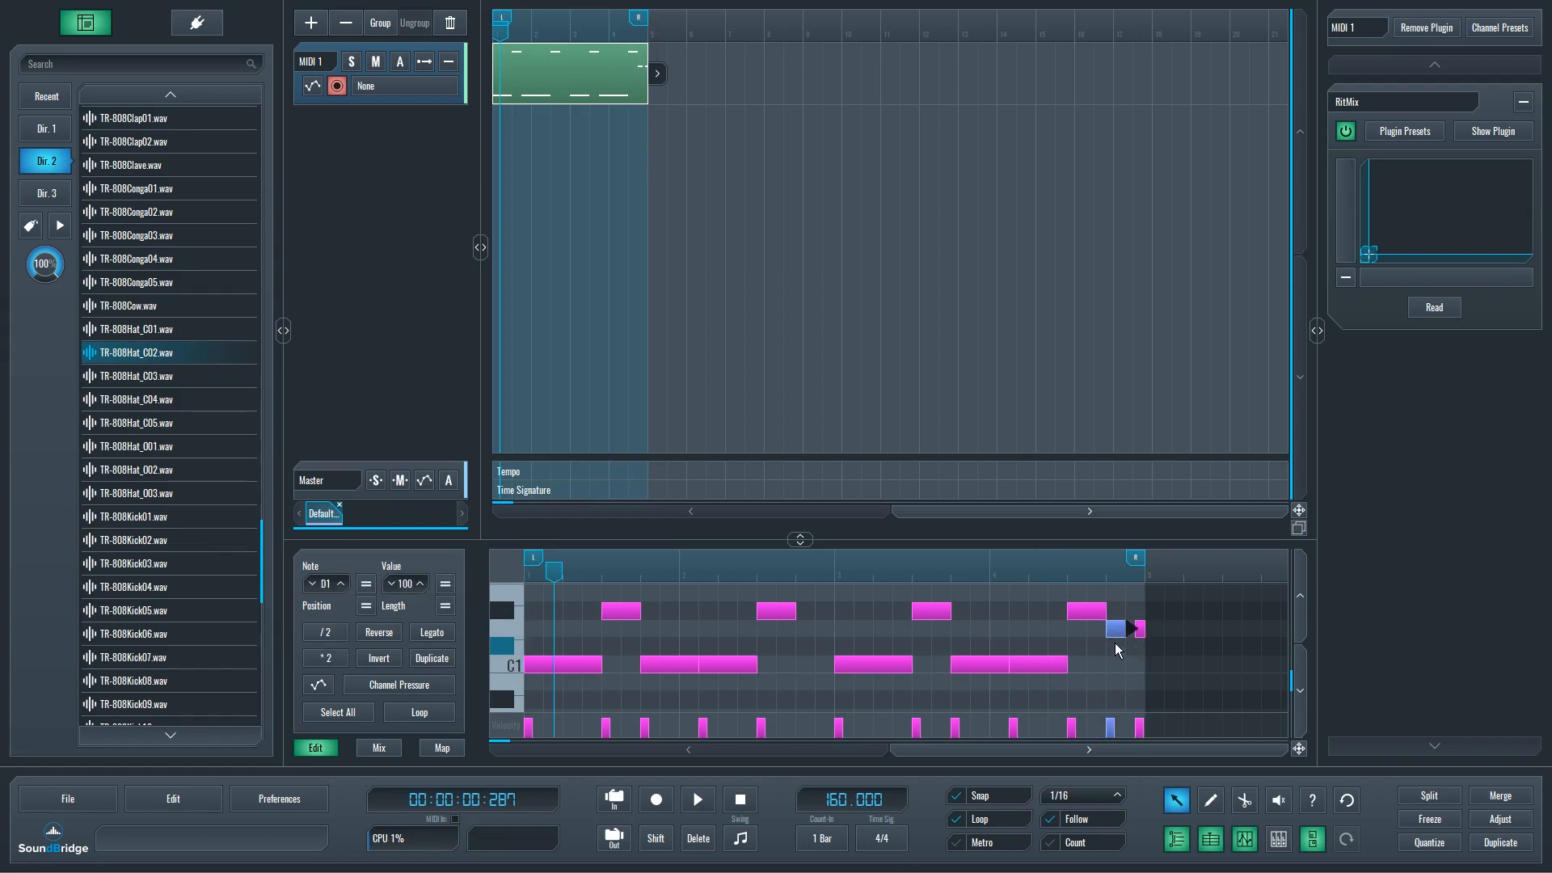
{"action": "key", "text": "space"}
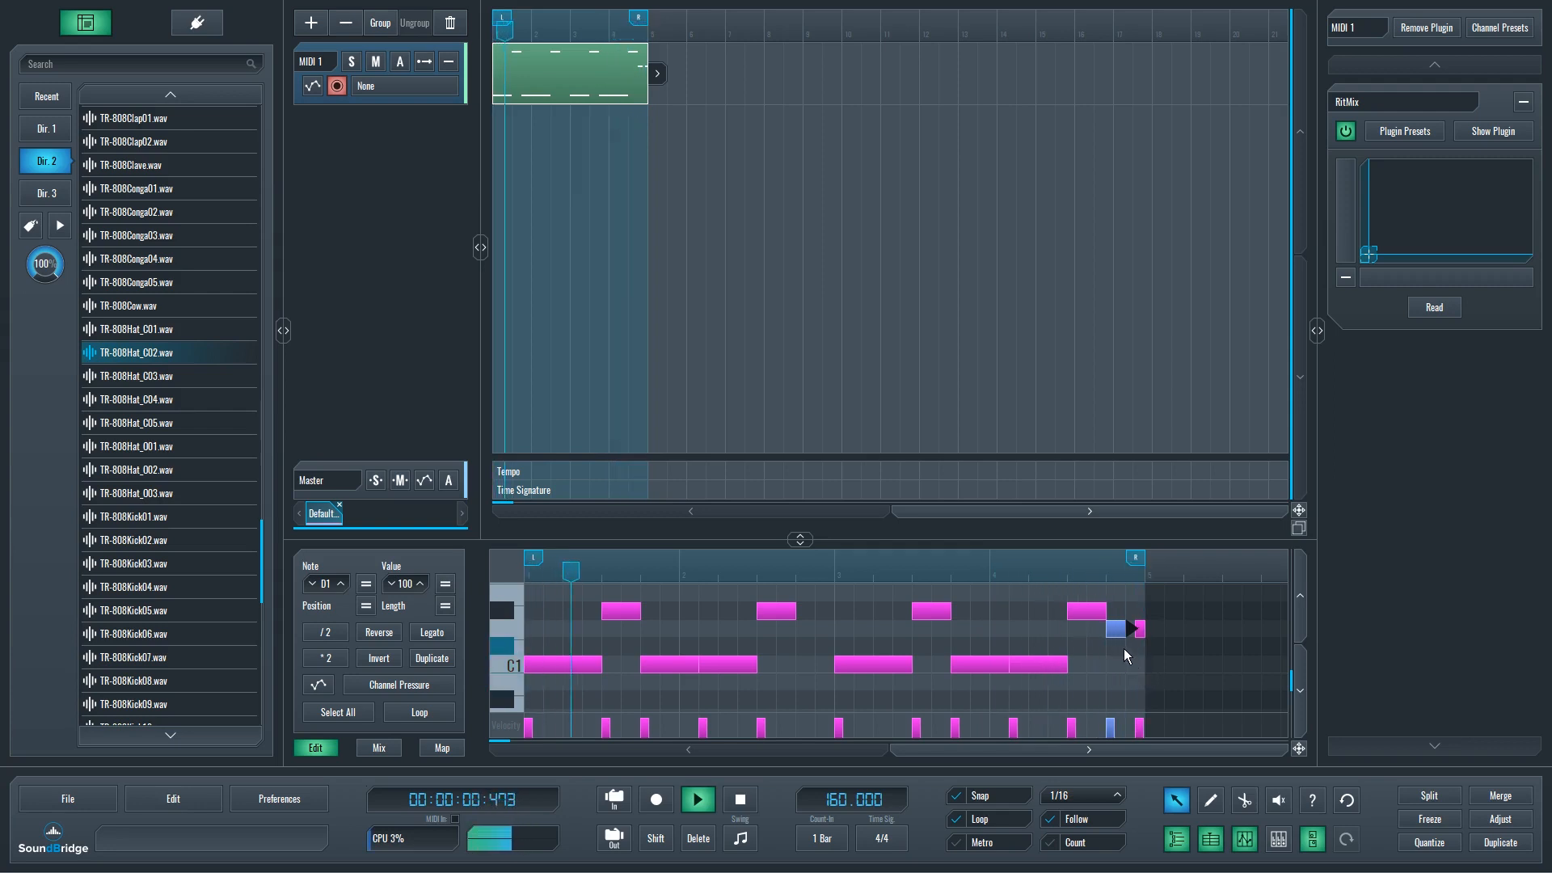
{"action": "key", "text": "space"}
{"action": "left_click_drag", "start_coordinate": [1119, 632], "coordinate": [1101, 632]}
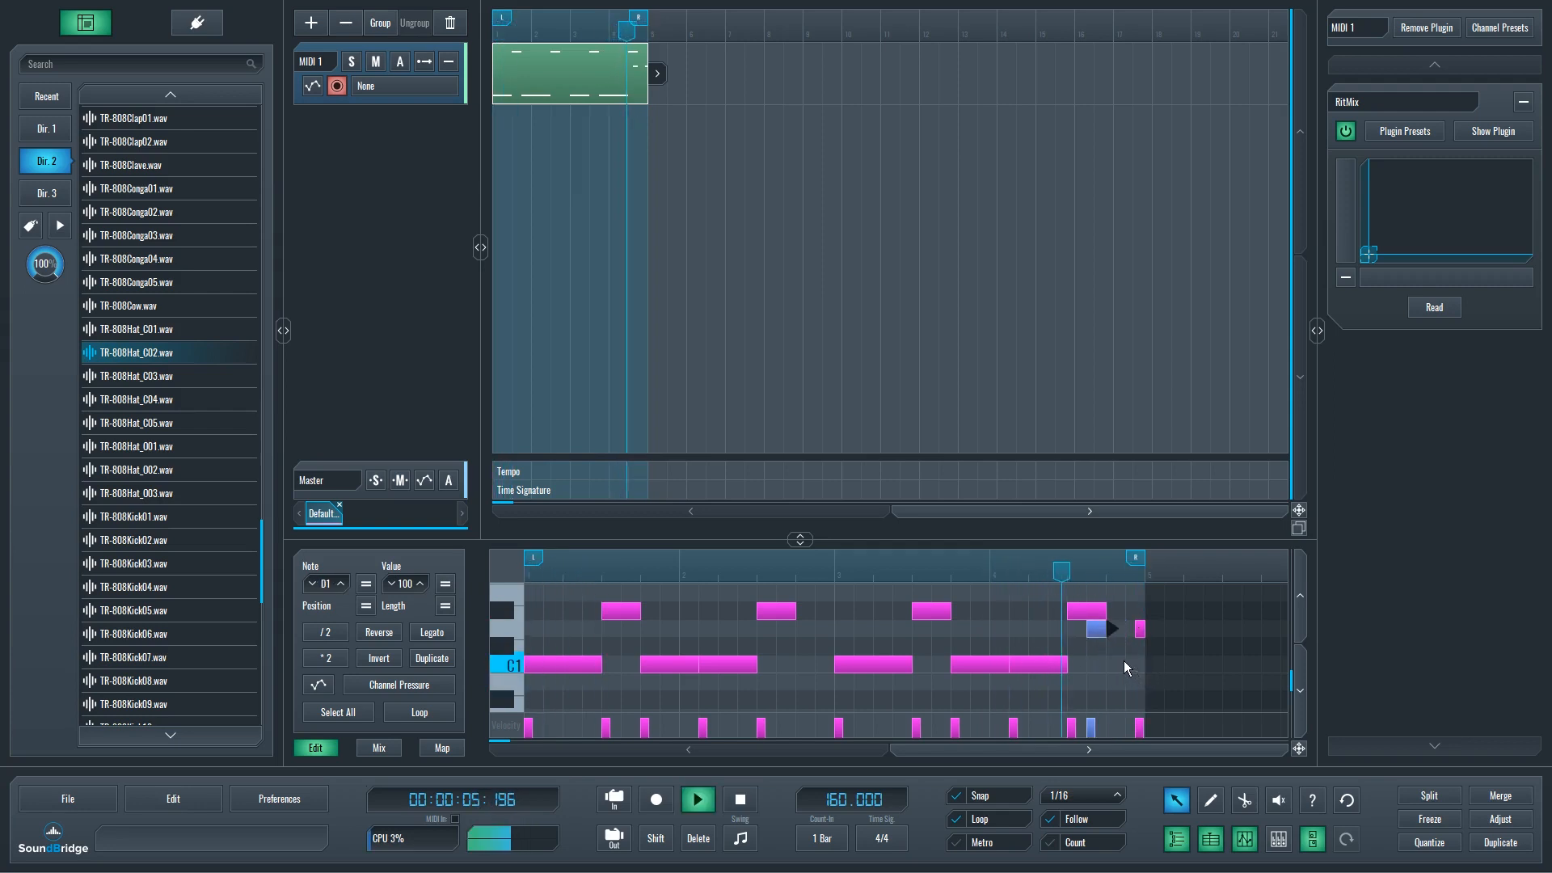
Step: Move the last D1 note one sixteenth earlier, extend it to the end of bar 4 and check the loop
{"action": "key", "text": "space"}
{"action": "left_click_drag", "start_coordinate": [1141, 633], "coordinate": [1136, 634]}
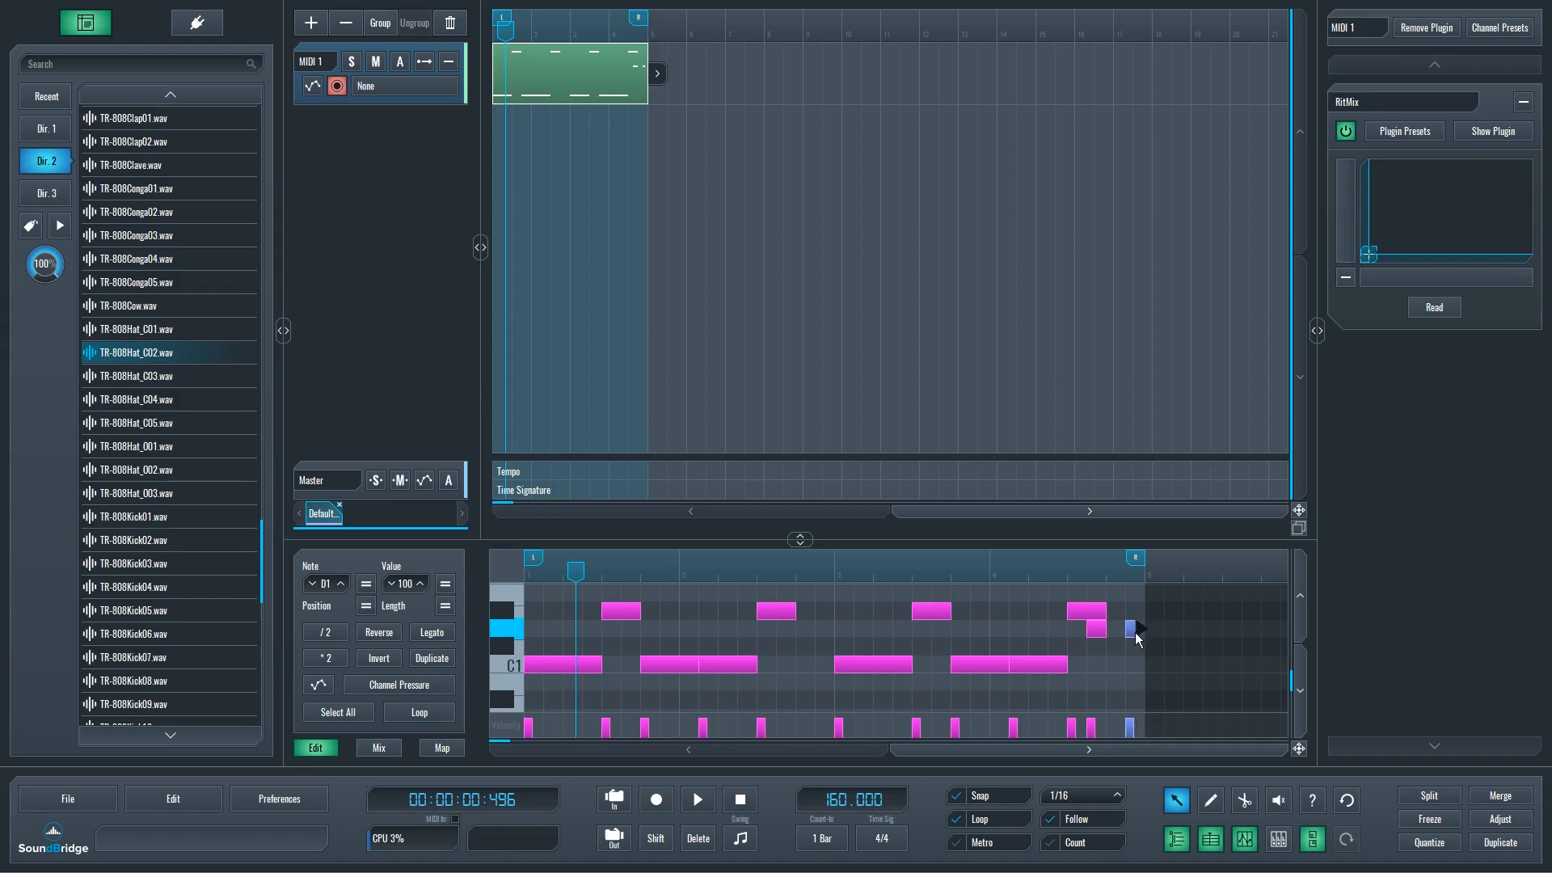
{"action": "key", "text": "space"}
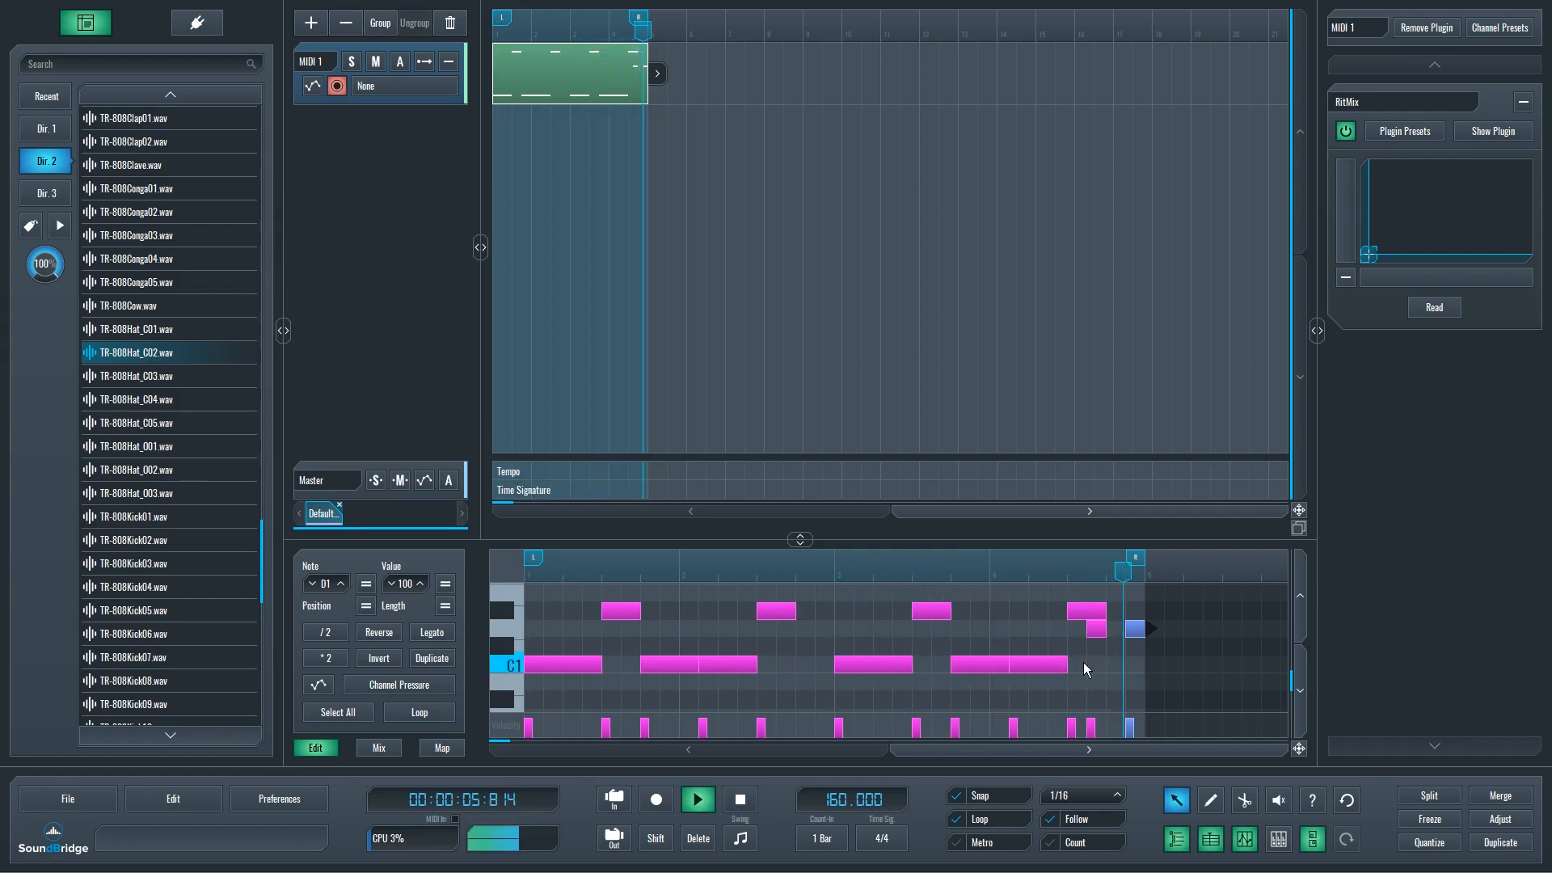
{"action": "key", "text": "space"}
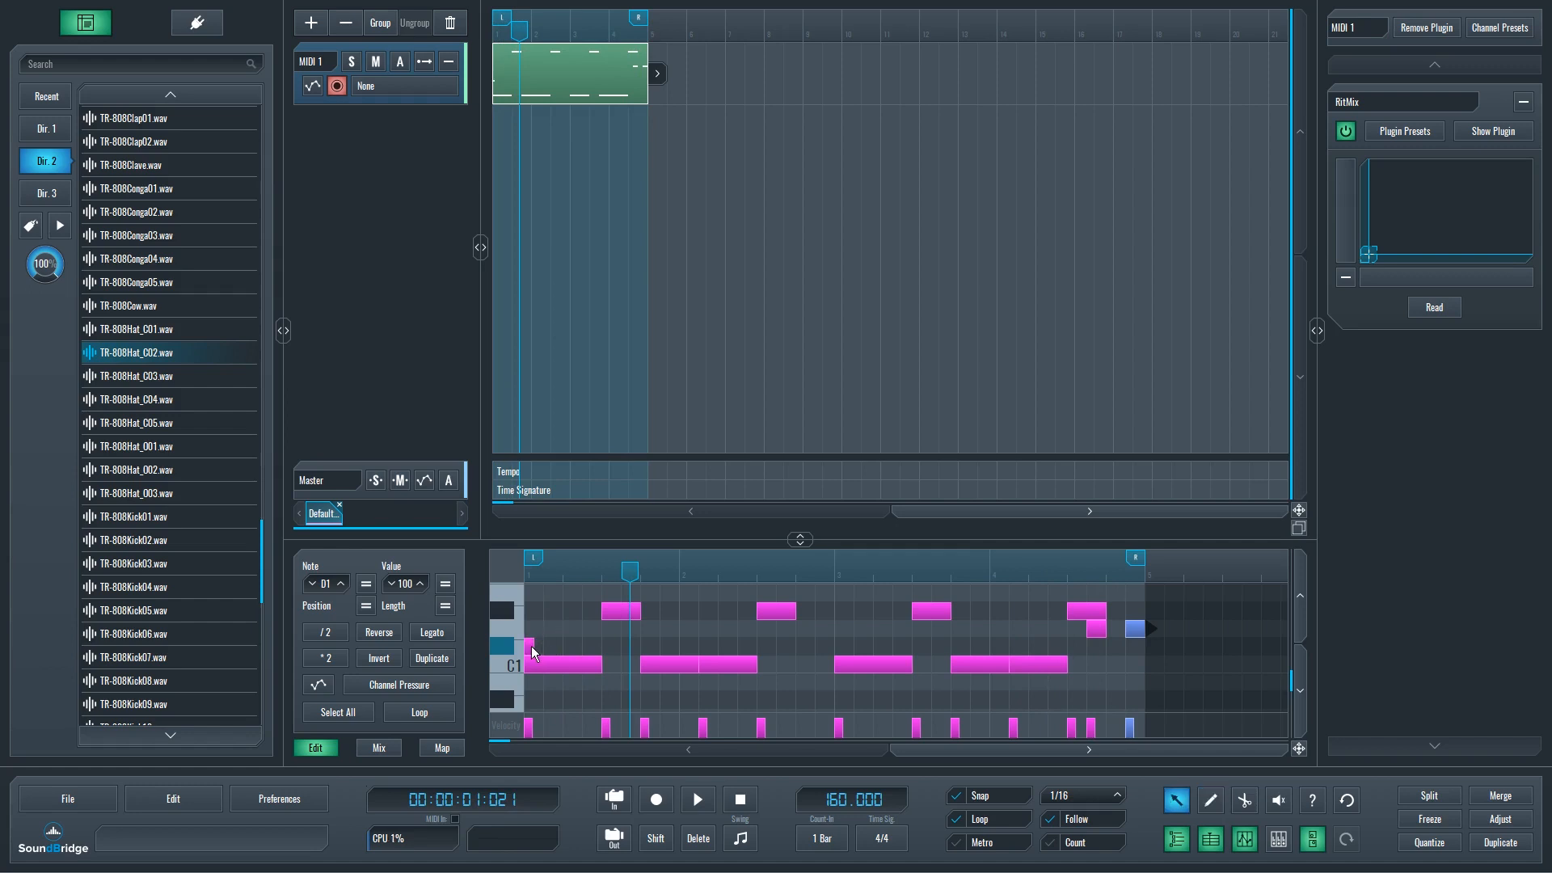
Step: Place four sixteenth-length C#1 notes every half beat across the first two beats of bar 1 and play them back
{"action": "left_click", "coordinate": [542, 634]}
{"action": "double_click", "coordinate": [539, 645]}
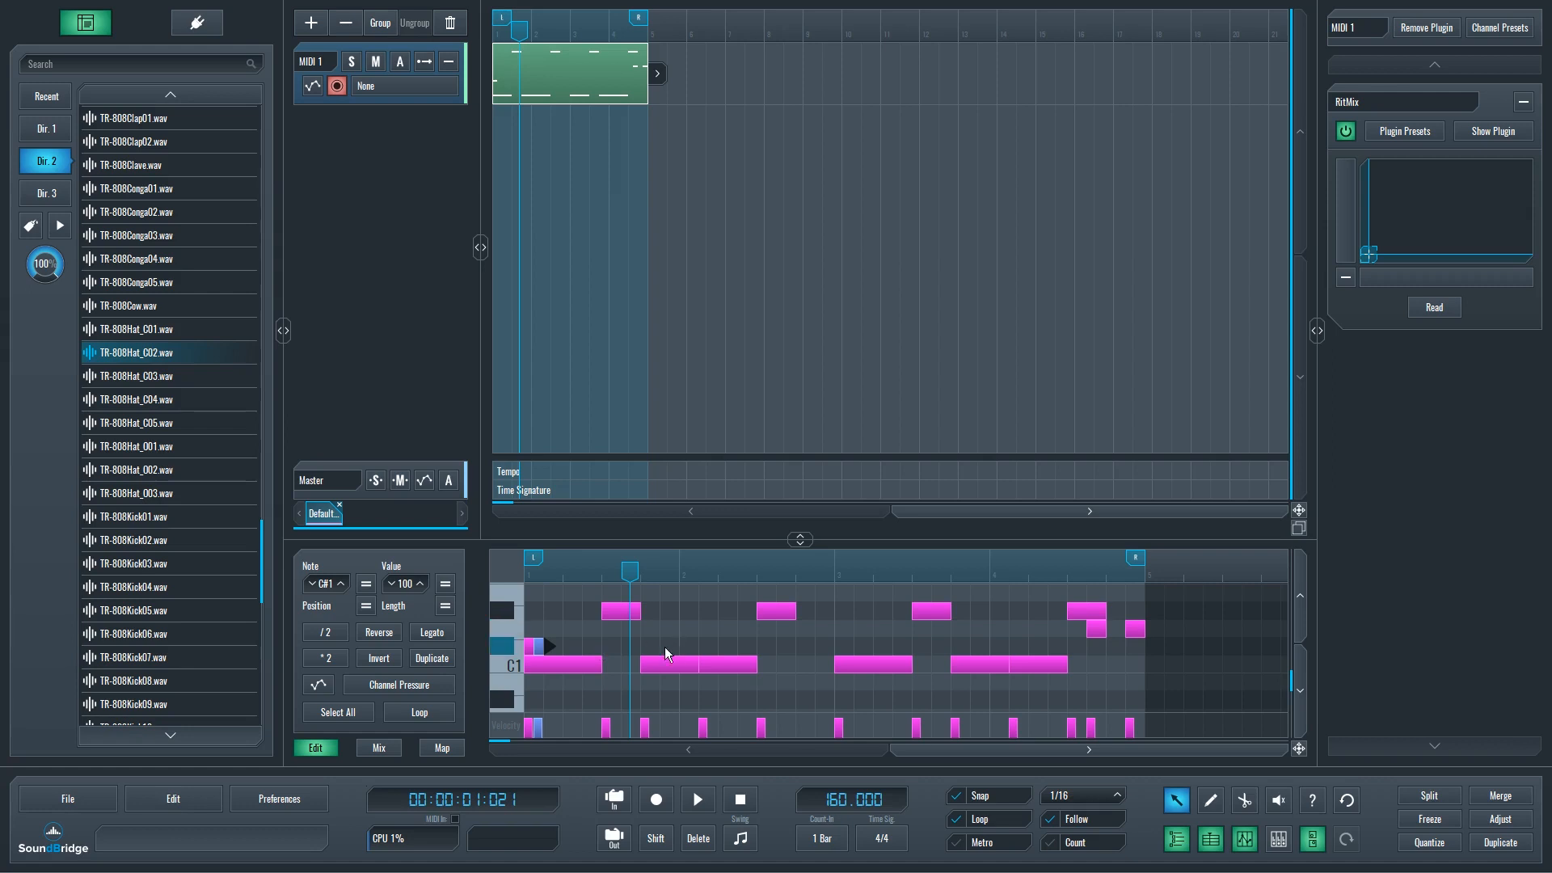
{"action": "left_click_drag", "start_coordinate": [574, 645], "coordinate": [523, 643]}
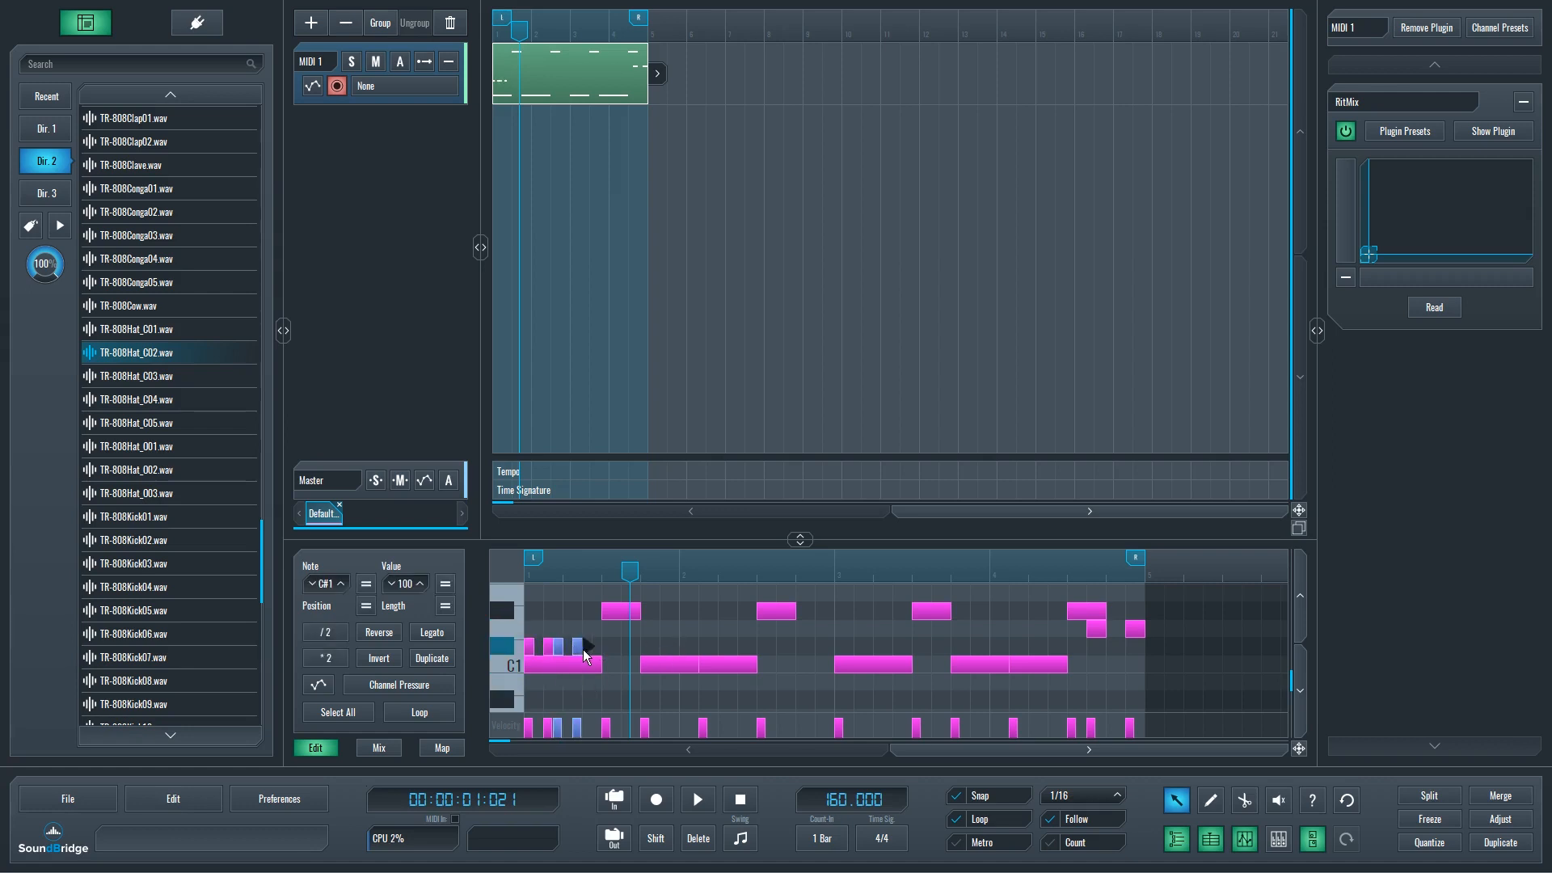
{"action": "key", "text": "space"}
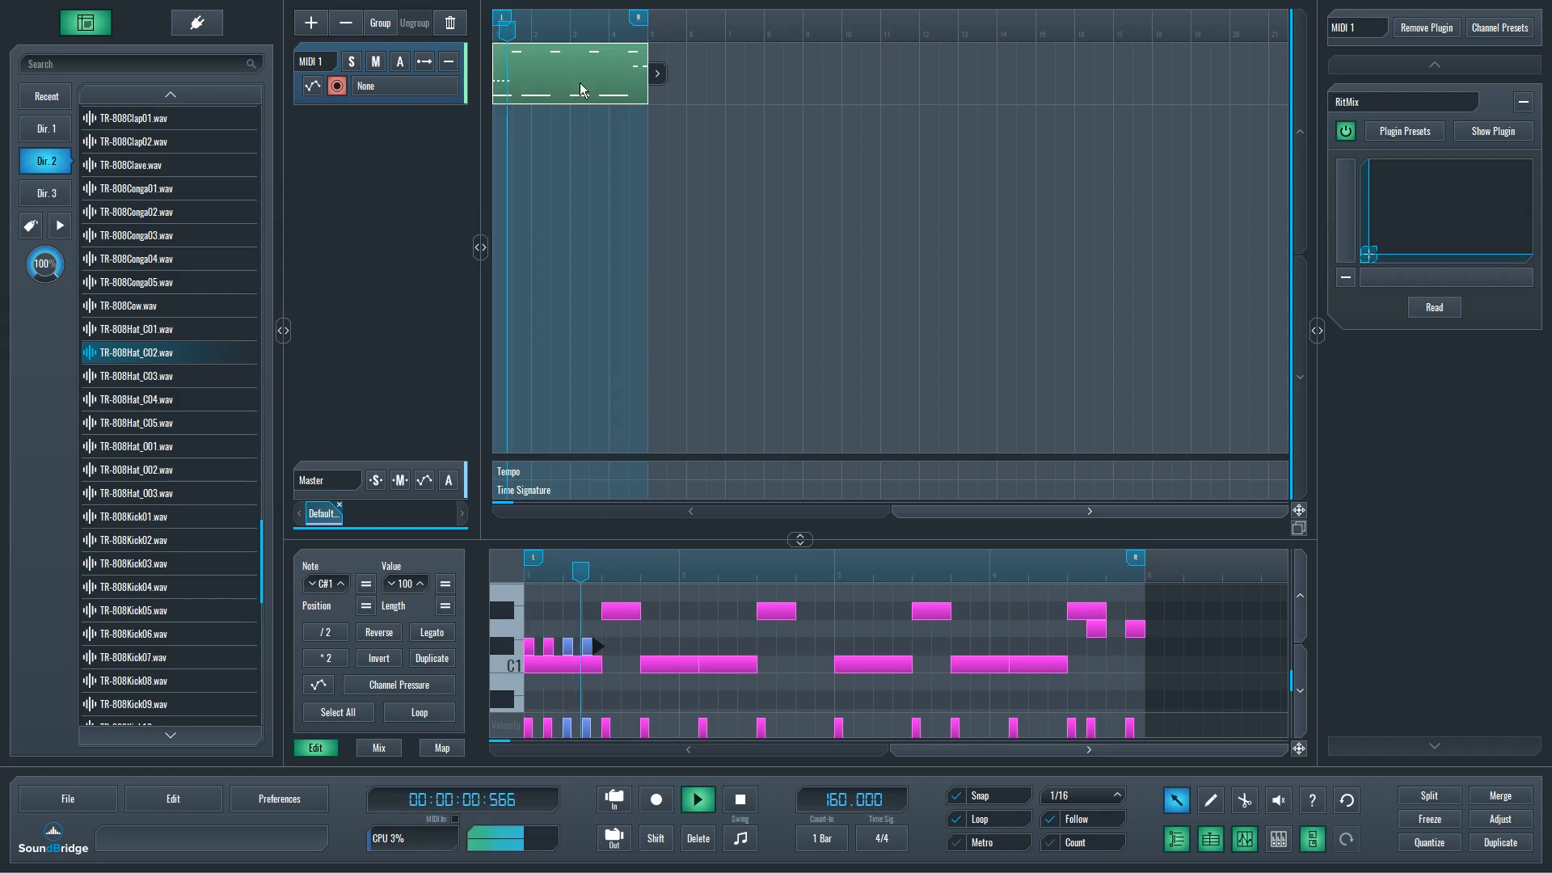
{"action": "key", "text": "space"}
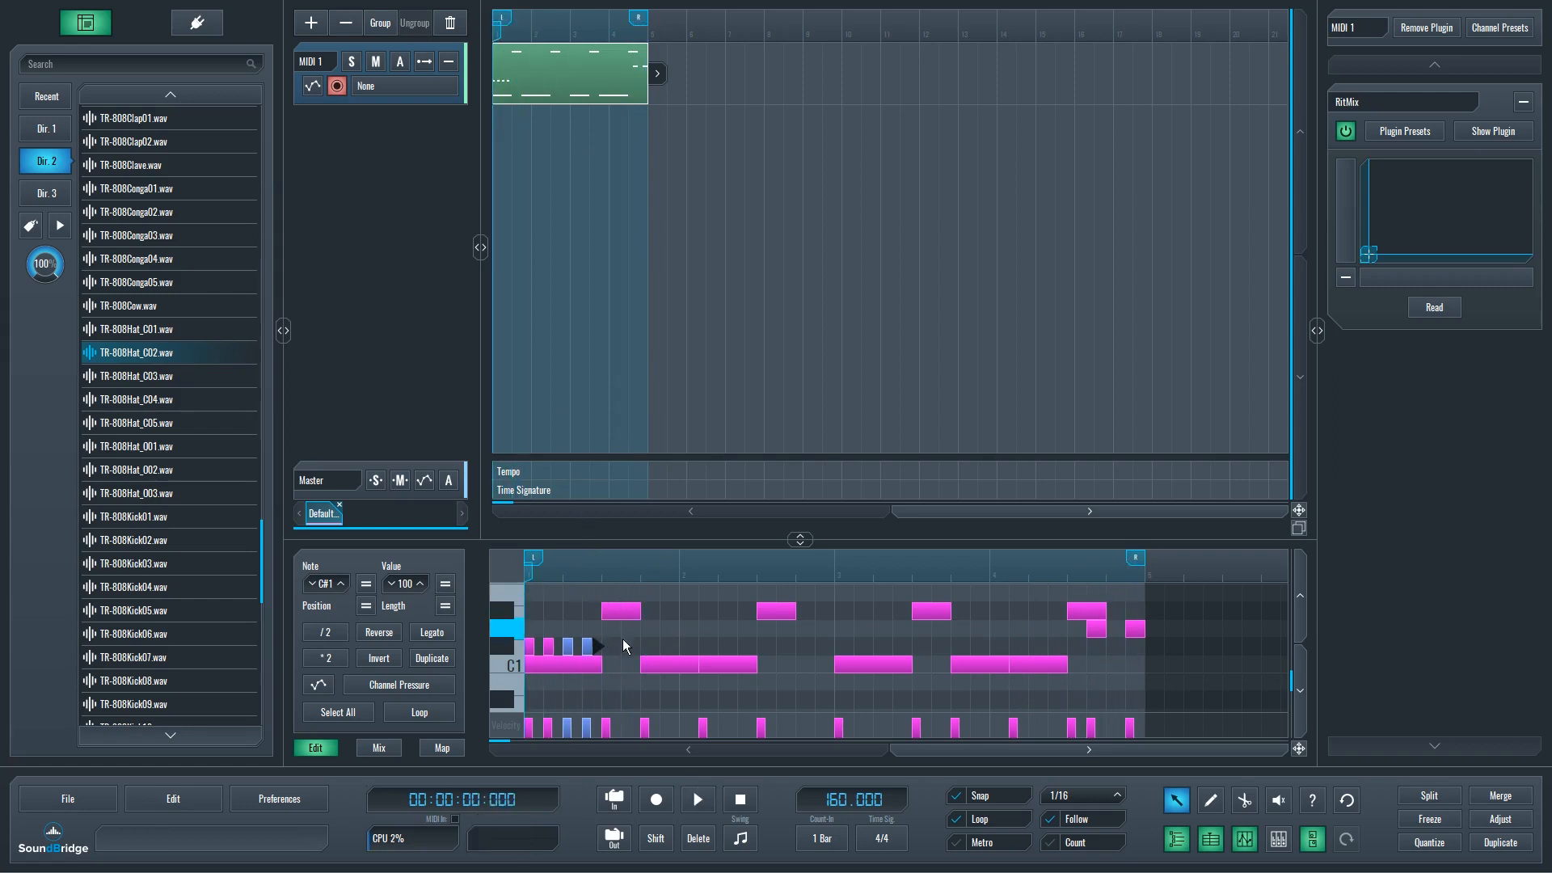
Step: Duplicate the C#1 notes repeatedly until they fill all four bars at half-beat intervals, and play the loop
{"action": "mouse_move", "coordinate": [526, 650]}
{"action": "left_mouse_down"}
{"action": "mouse_move", "coordinate": [607, 646]}
{"action": "mouse_move", "coordinate": [527, 647]}
{"action": "left_mouse_up"}
{"action": "left_click", "coordinate": [596, 649]}
{"action": "left_click", "coordinate": [676, 646]}
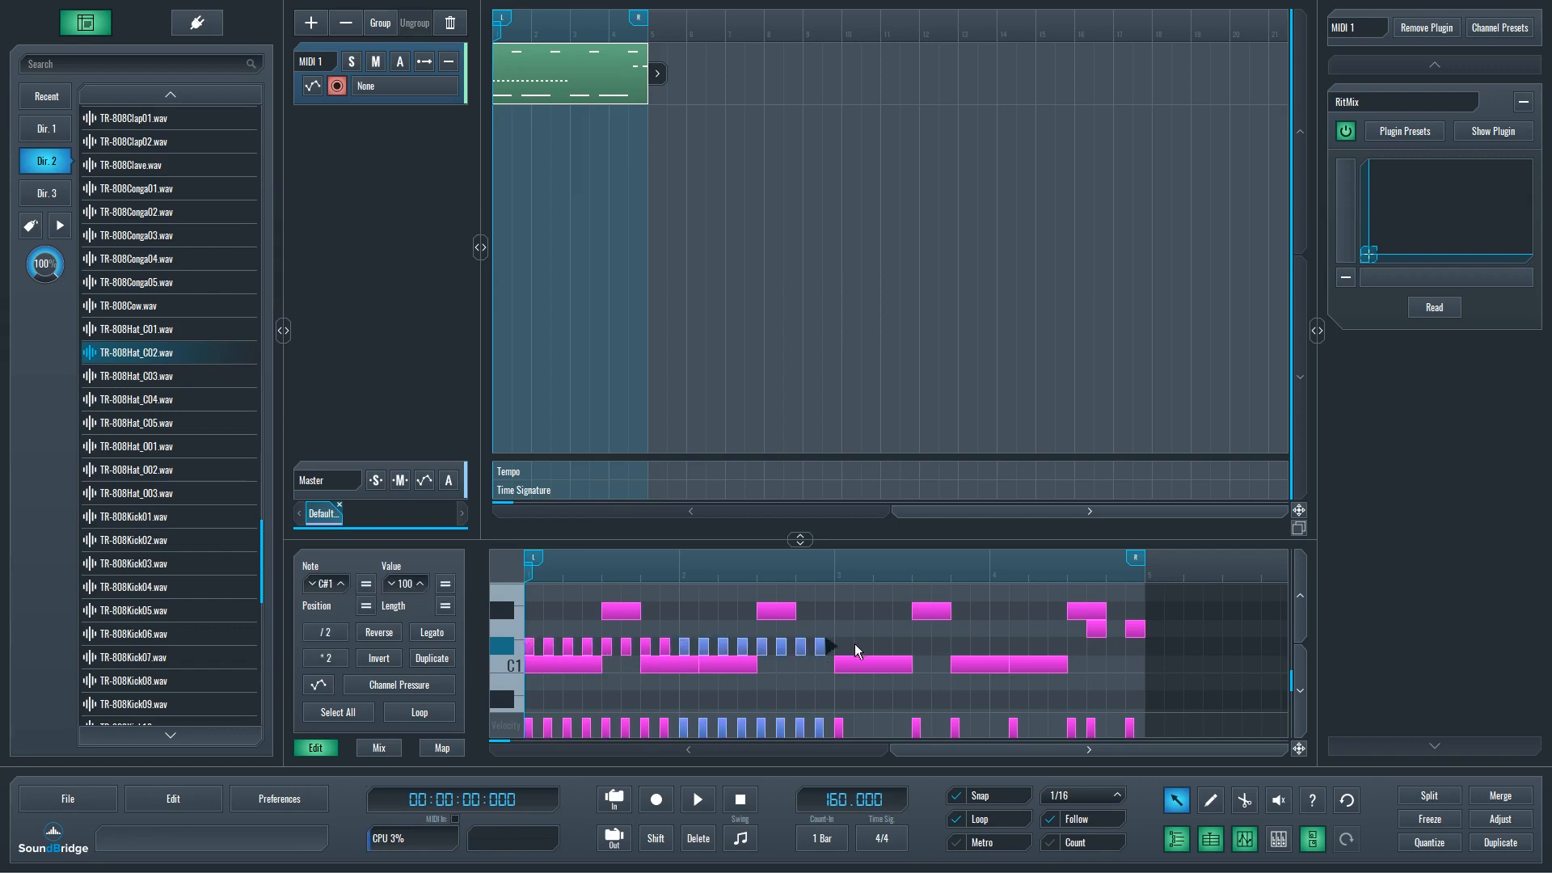
{"action": "mouse_move", "coordinate": [859, 642]}
{"action": "left_mouse_down"}
{"action": "mouse_move", "coordinate": [528, 647]}
{"action": "mouse_move", "coordinate": [846, 643]}
{"action": "mouse_move", "coordinate": [843, 663]}
{"action": "mouse_move", "coordinate": [839, 644]}
{"action": "left_mouse_up"}
{"action": "key", "text": "space"}
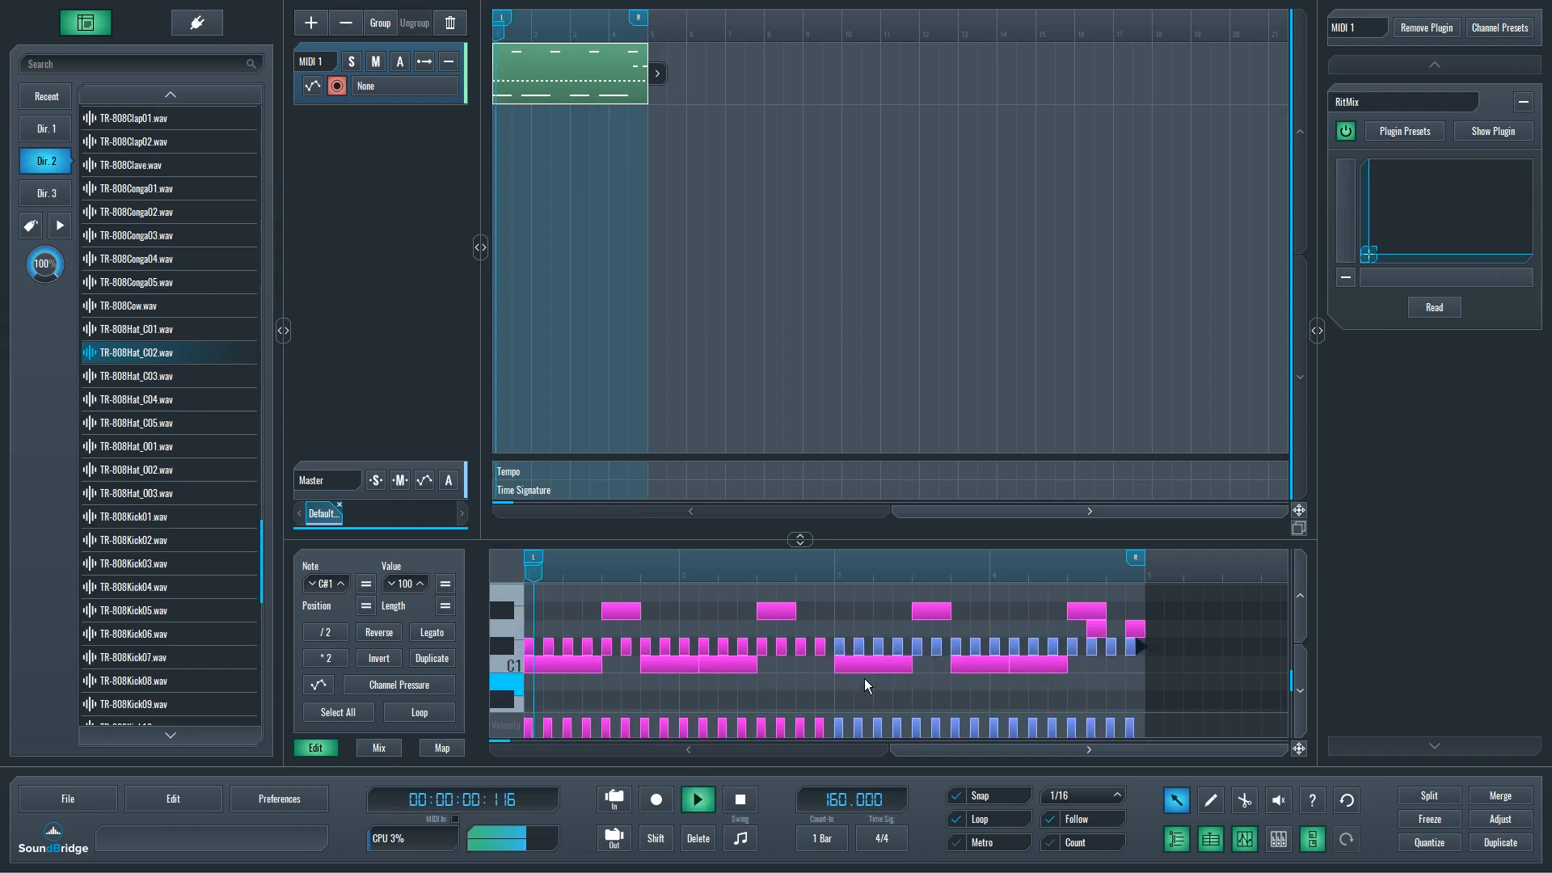
{"action": "left_click", "coordinate": [865, 608]}
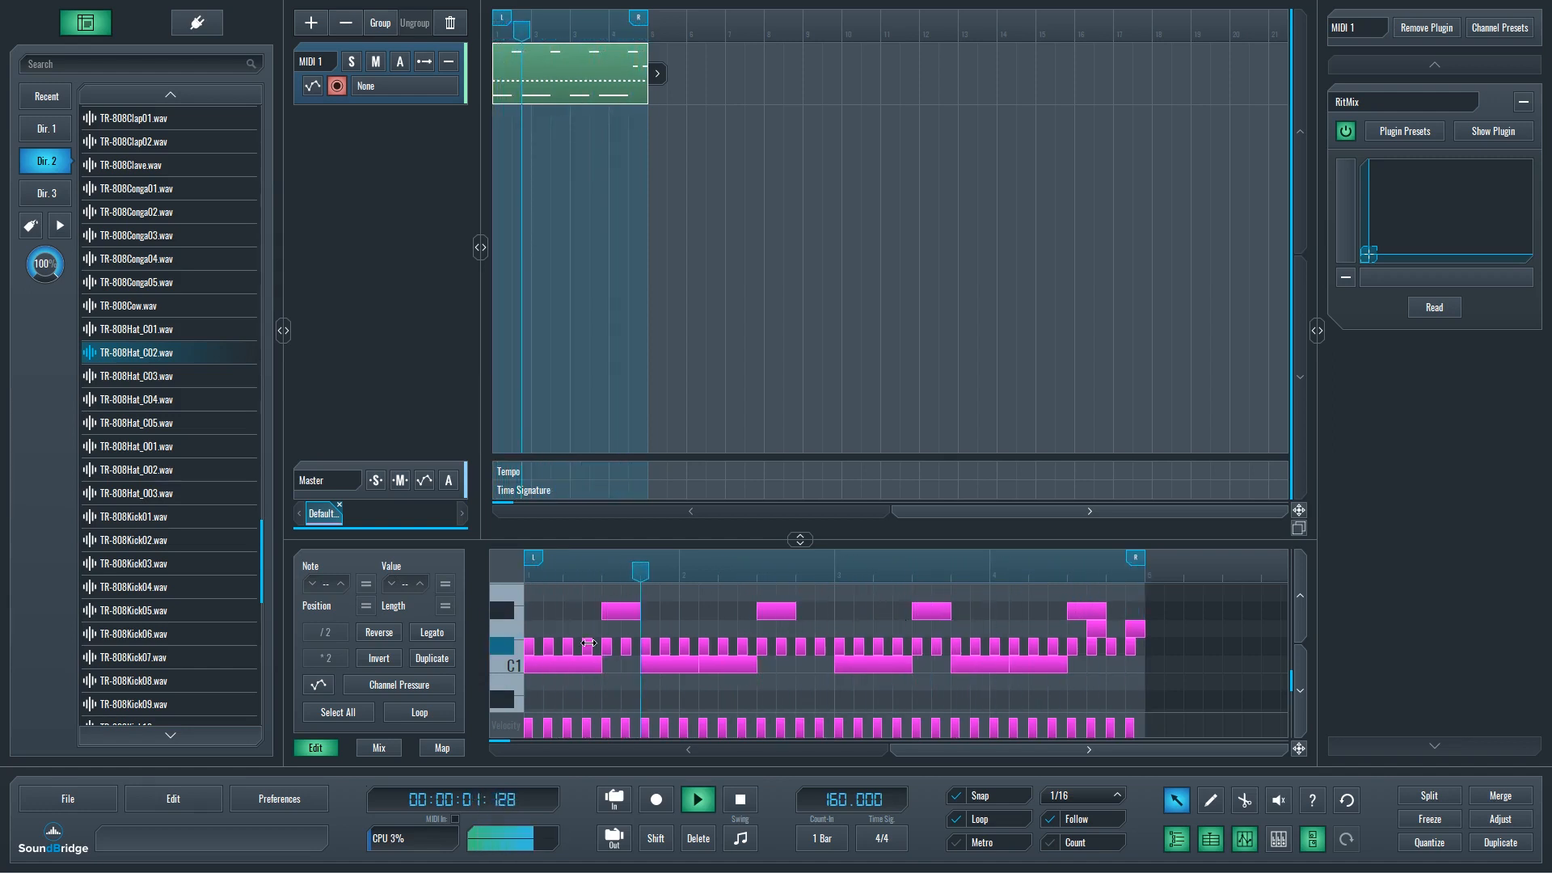
Step: Fill the gaps between the C#1 notes on beat 4 of bar 2 with sixteenth notes and play the roll
{"action": "key", "text": "space"}
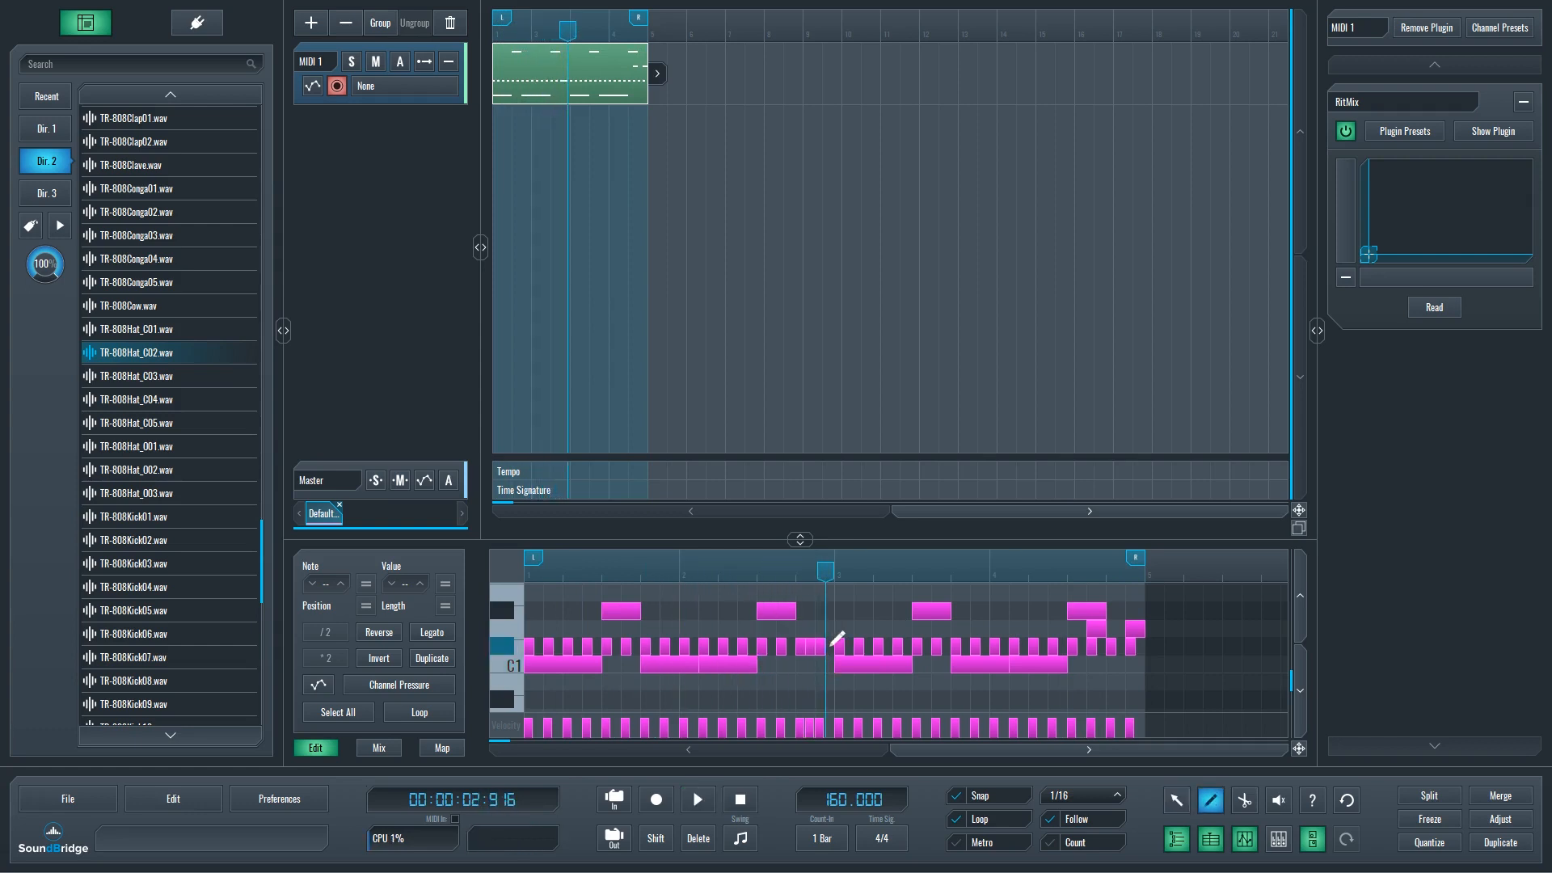
{"action": "key", "text": "space"}
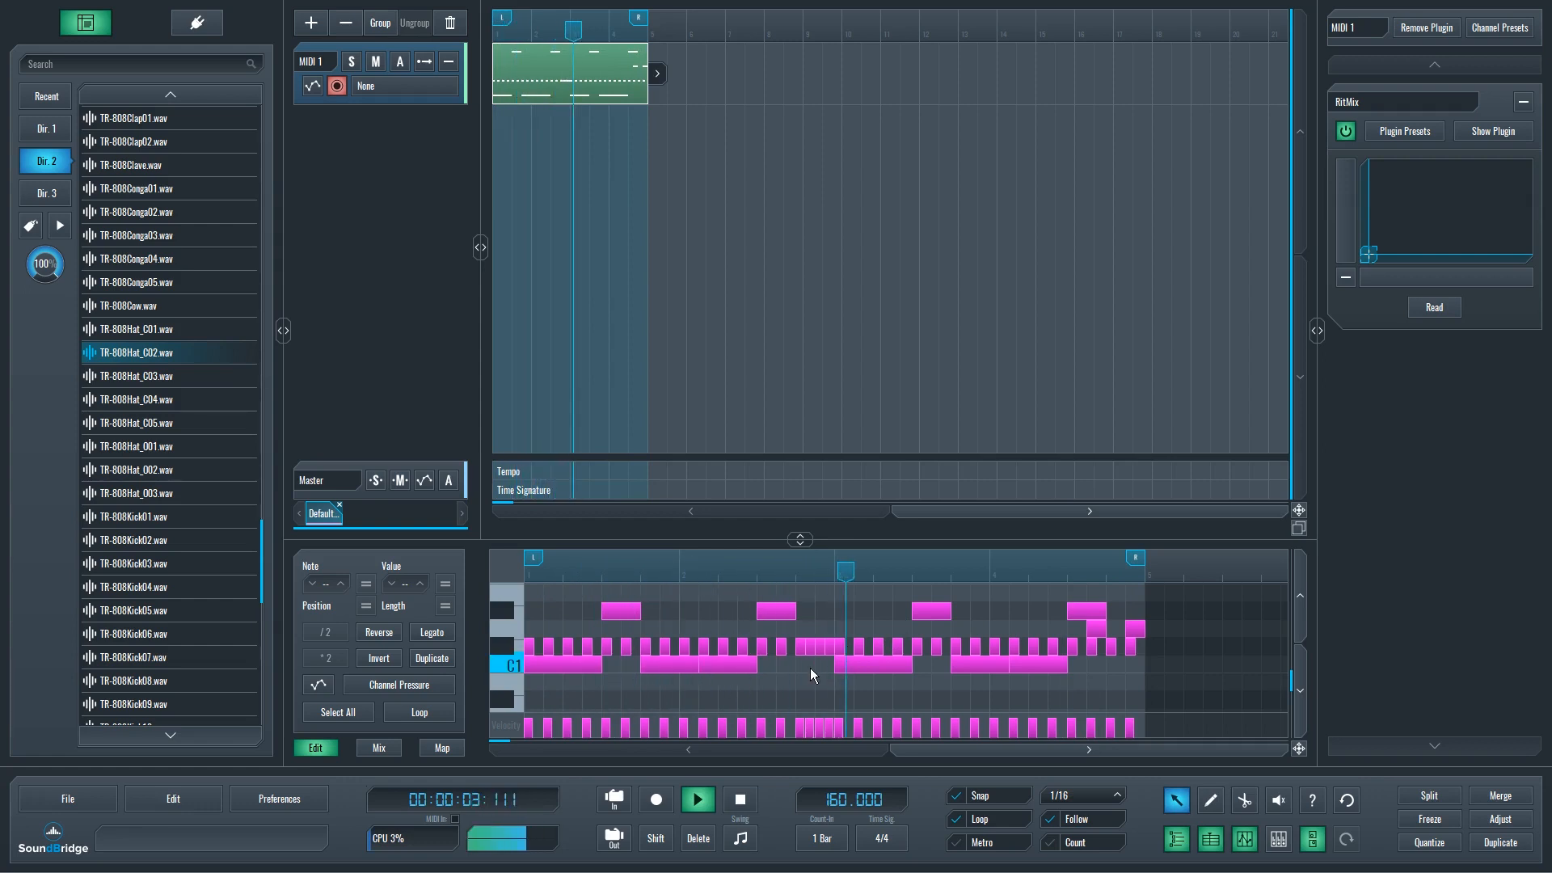
{"action": "key", "text": "space"}
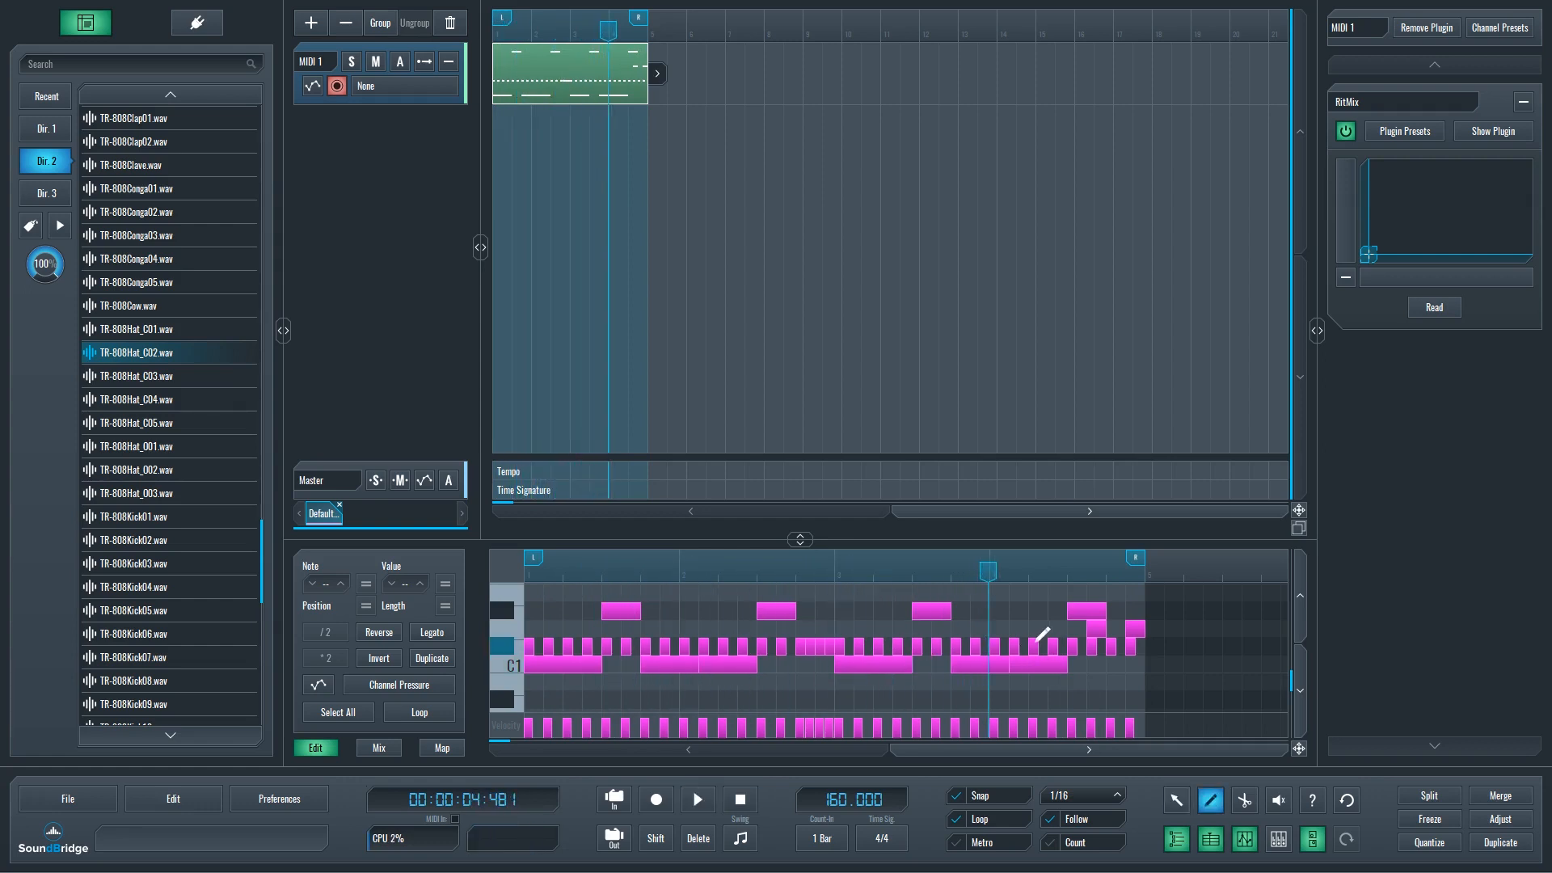
Step: Set the snap grid to 1/32 and fill the gaps between the C#1 notes on beat 4 of bar 3 with 1/32 notes
{"action": "scroll", "coordinate": [1040, 649], "scroll_direction": "up", "scroll_amount": 5}
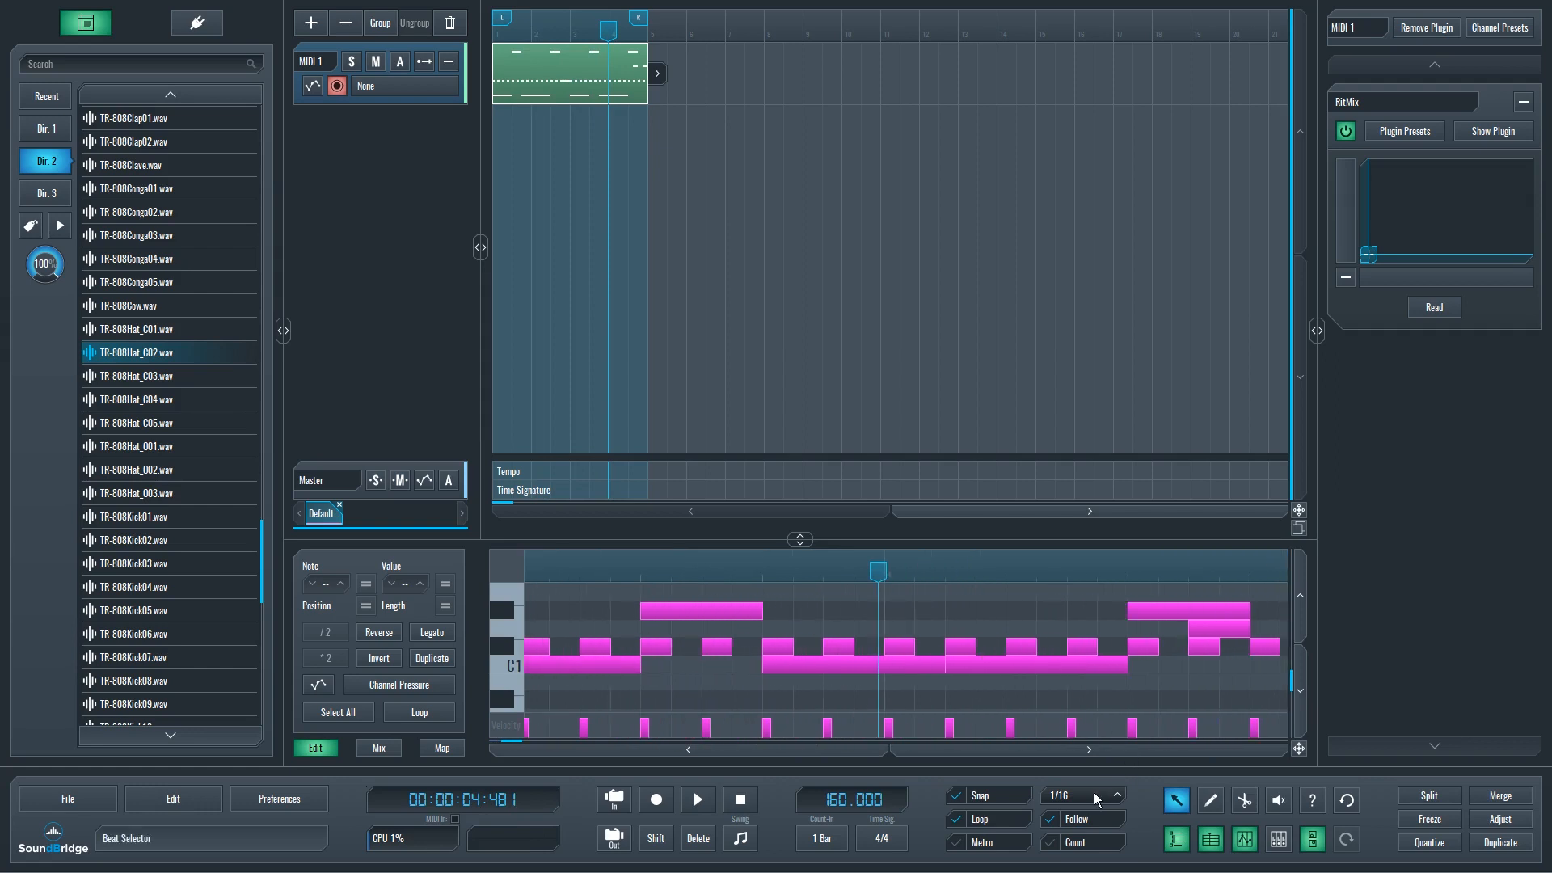
{"action": "scroll", "coordinate": [1093, 795], "scroll_direction": "up", "scroll_amount": 1}
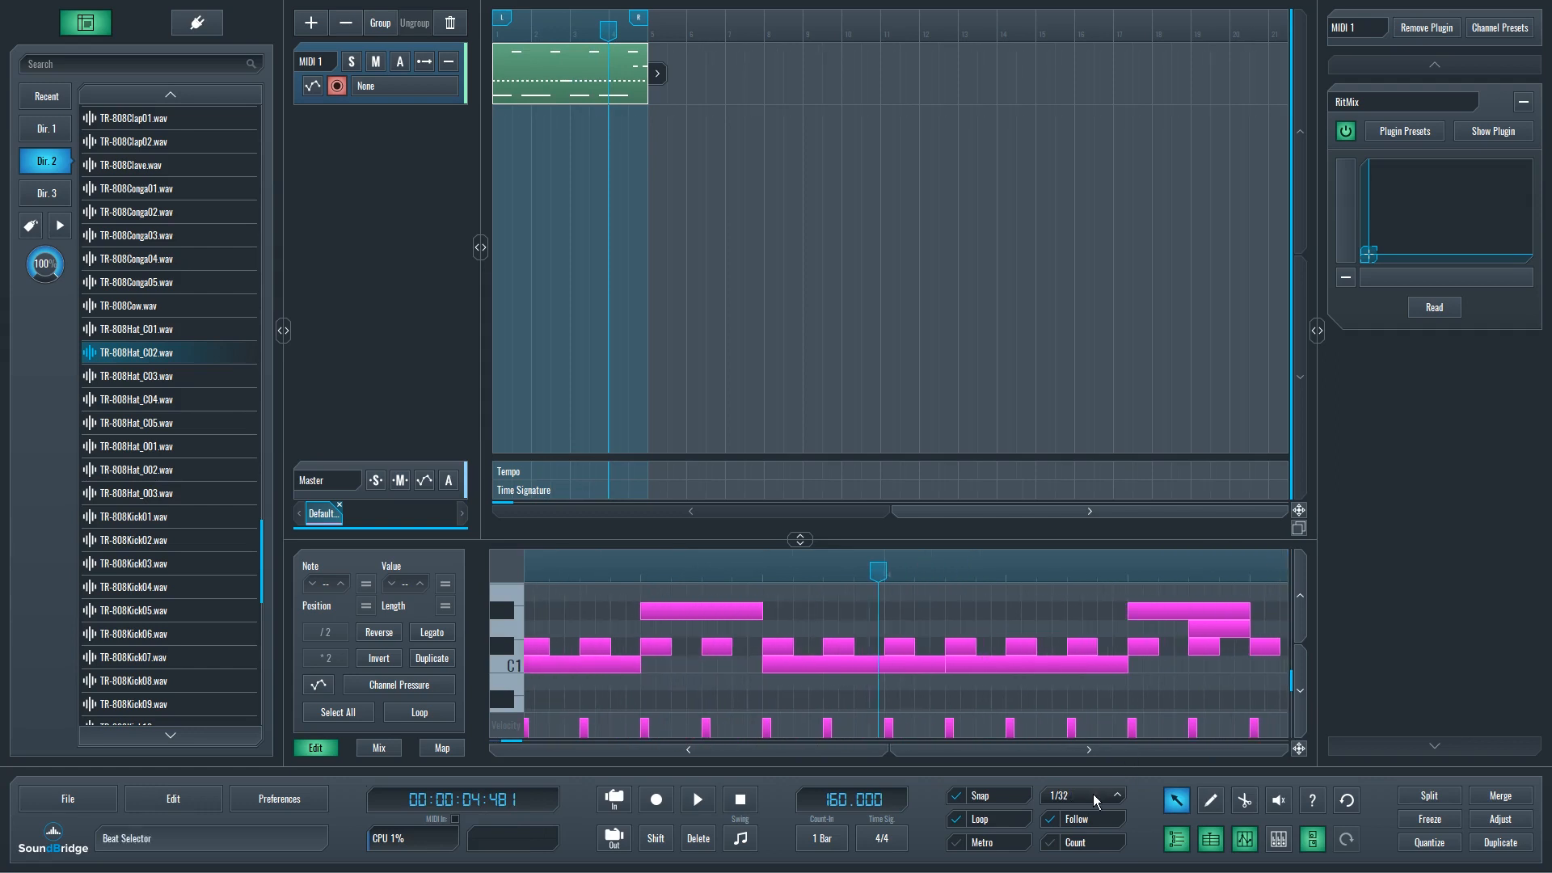
{"action": "left_click", "coordinate": [912, 650]}
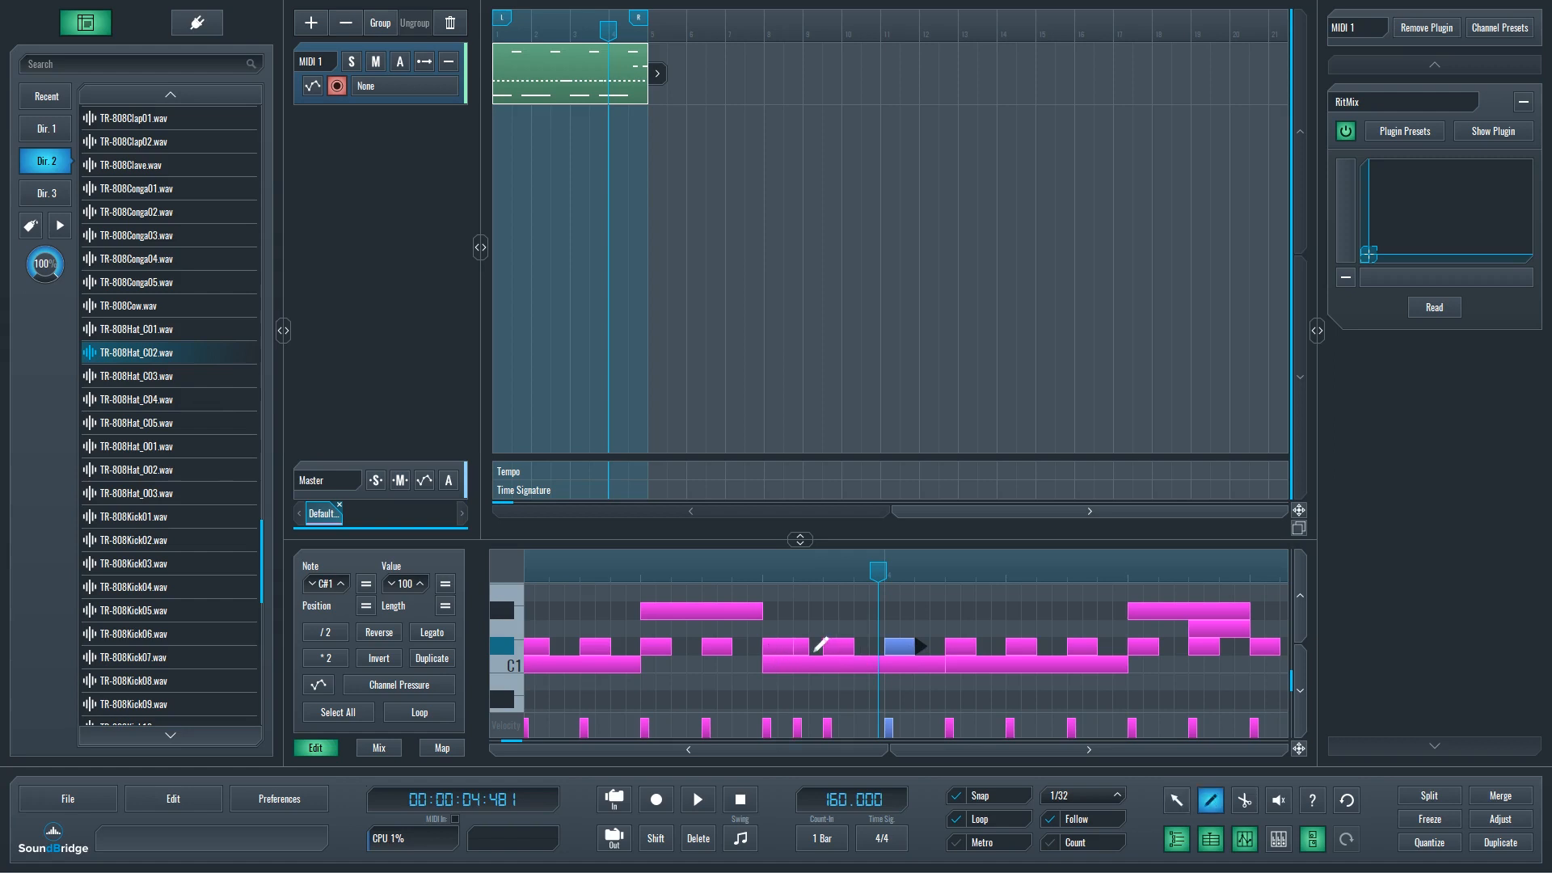
{"action": "key", "text": "d"}
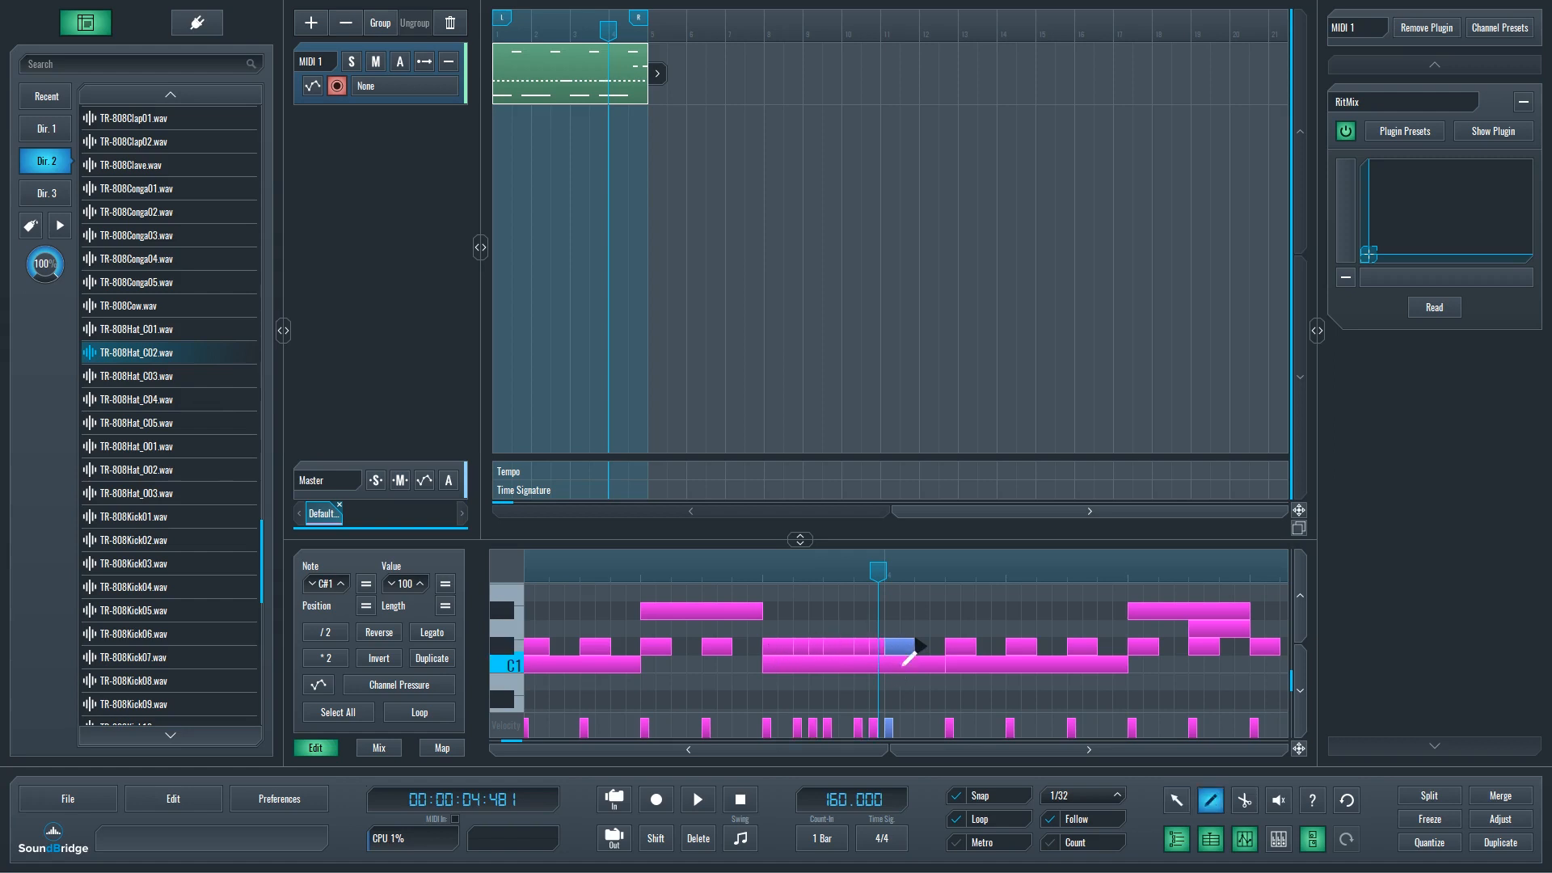
Step: Add the missing 1/32 C#1 note in the roll on beat 4 of bar 3 and play the loop
{"action": "key", "text": "1"}
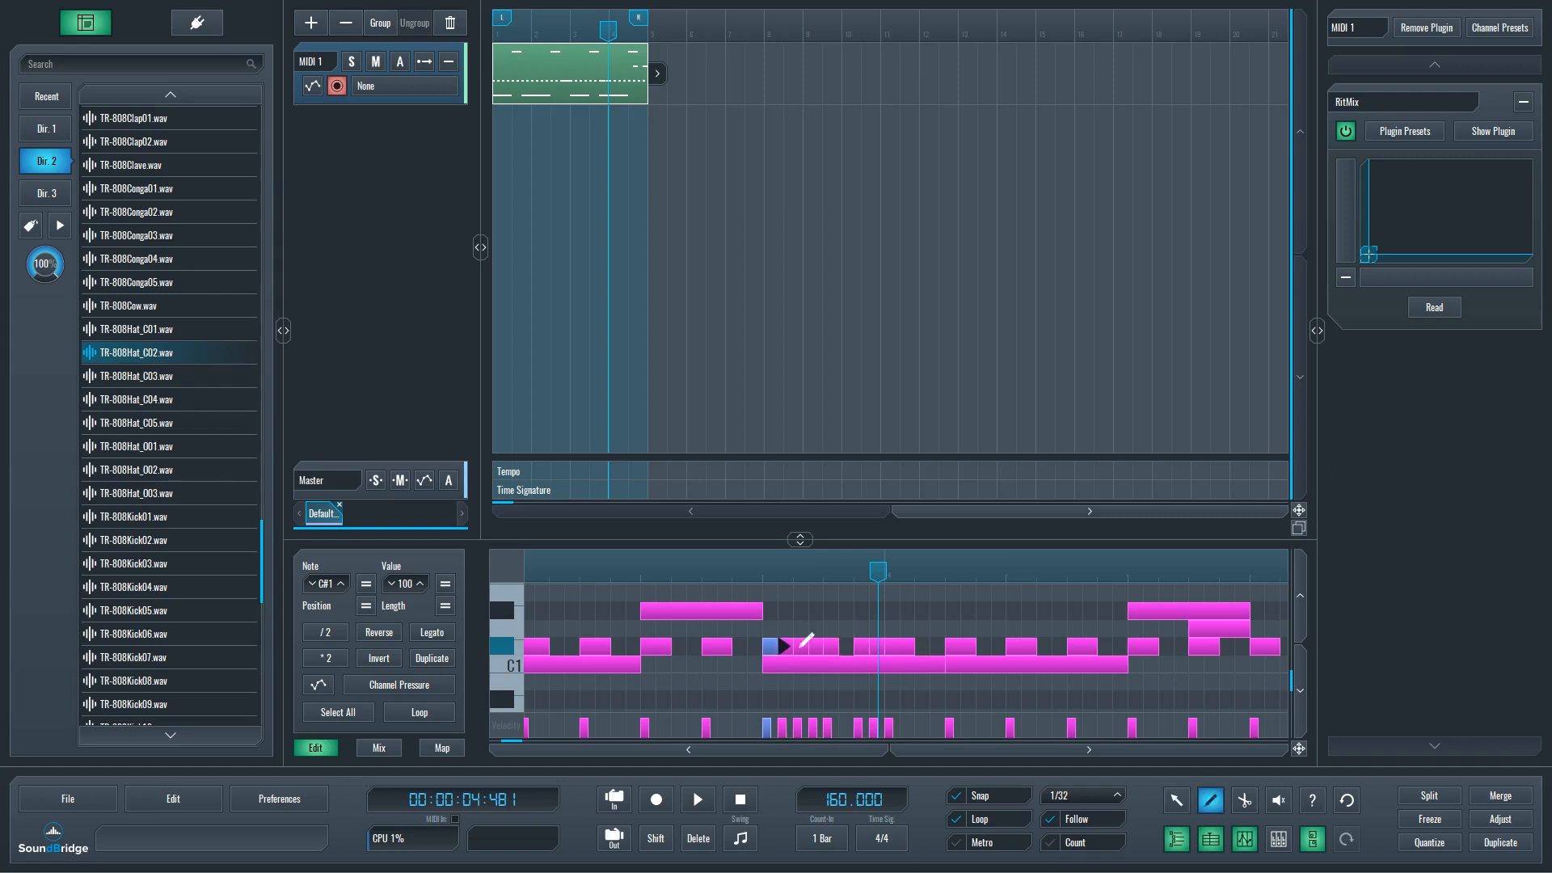
{"action": "key", "text": "d"}
{"action": "left_click", "coordinate": [847, 647]}
{"action": "key", "text": "space"}
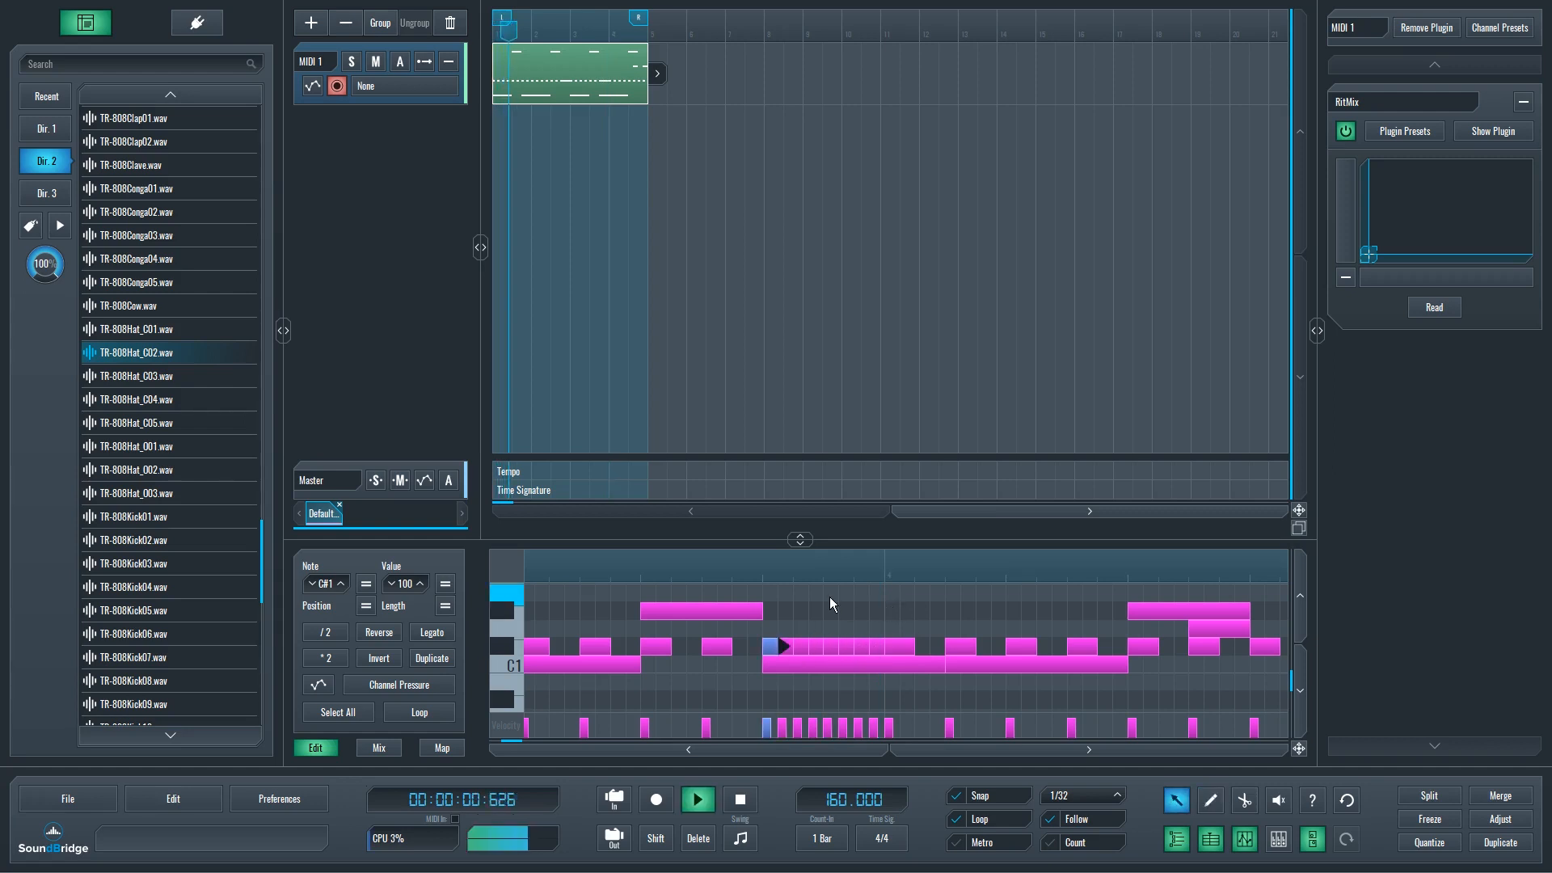
{"action": "key", "text": "1"}
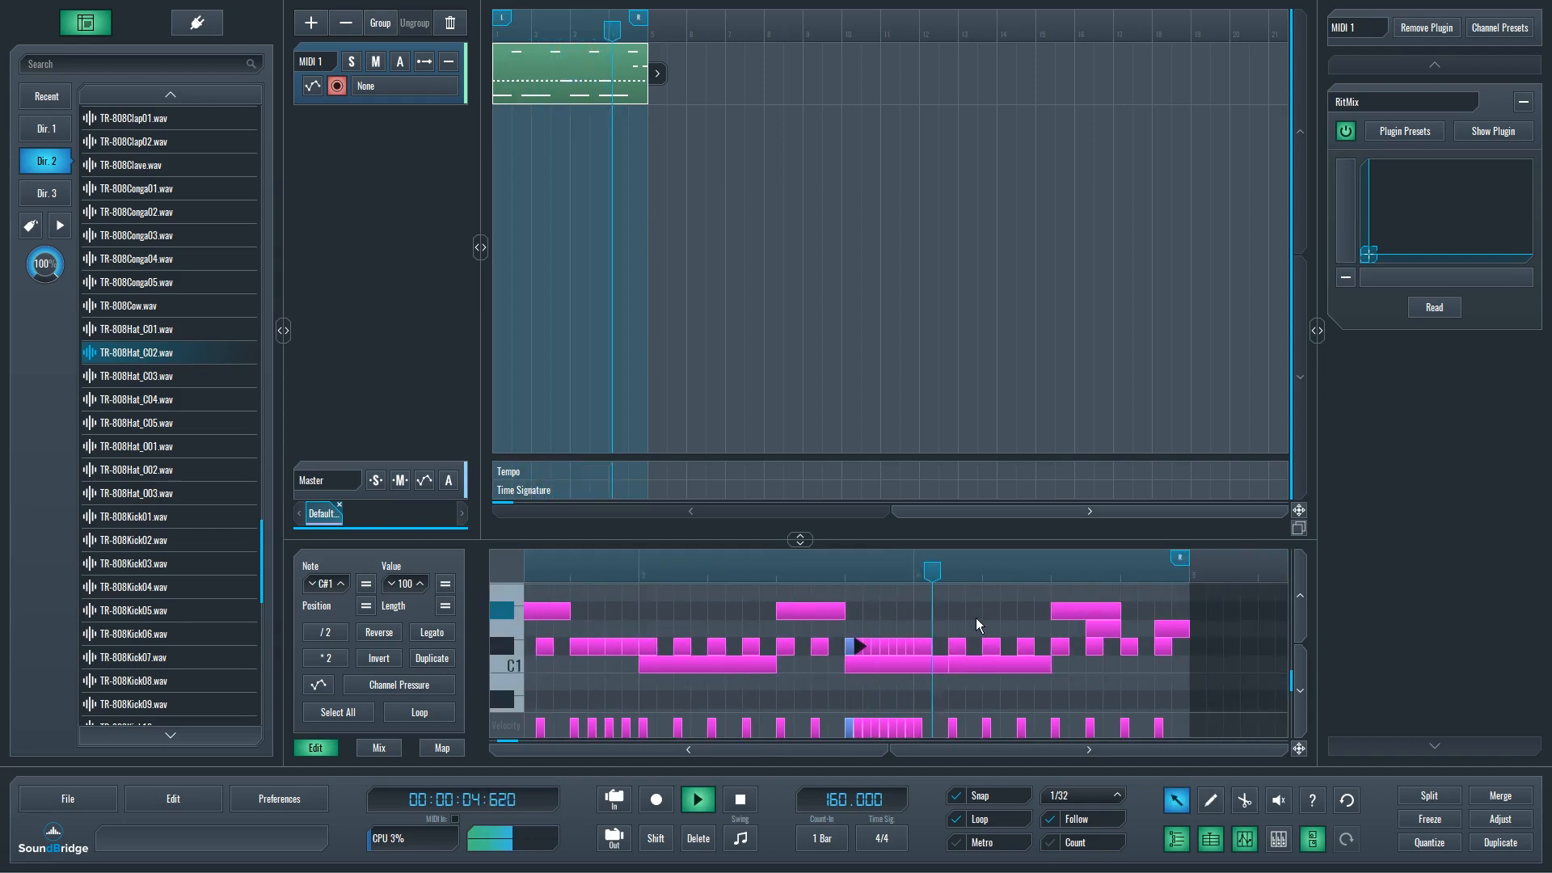
Step: Enlarge the MIDI note editor vertically so all drum rows and velocities have more room
{"action": "scroll", "coordinate": [953, 616], "scroll_direction": "down", "scroll_amount": 2}
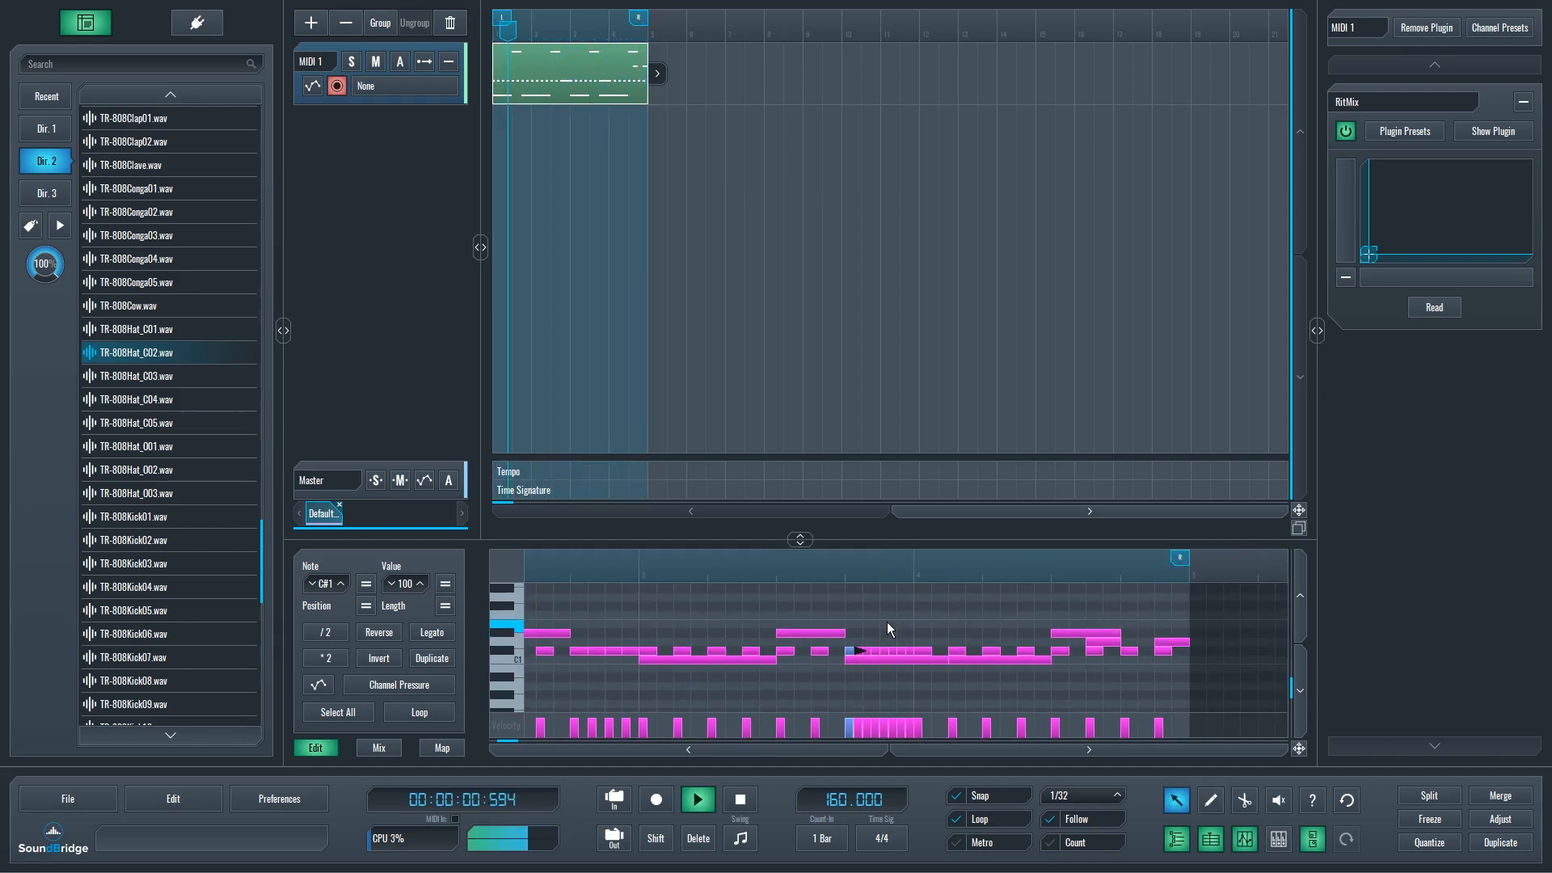
{"action": "left_click_drag", "start_coordinate": [800, 540], "coordinate": [800, 335]}
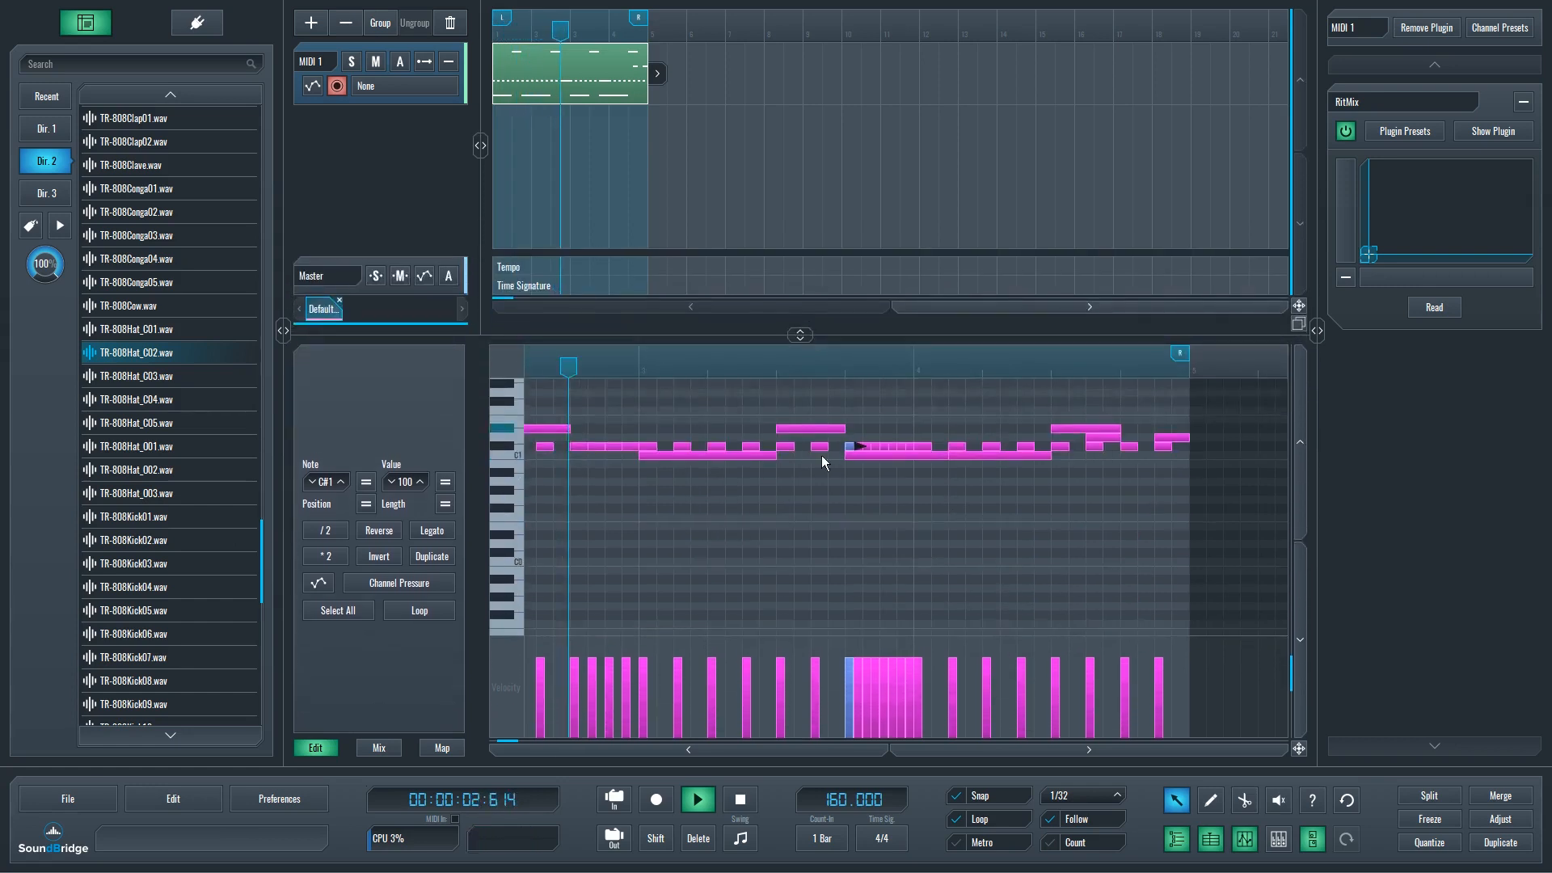
{"action": "scroll", "coordinate": [870, 443], "scroll_direction": "up", "scroll_amount": 3}
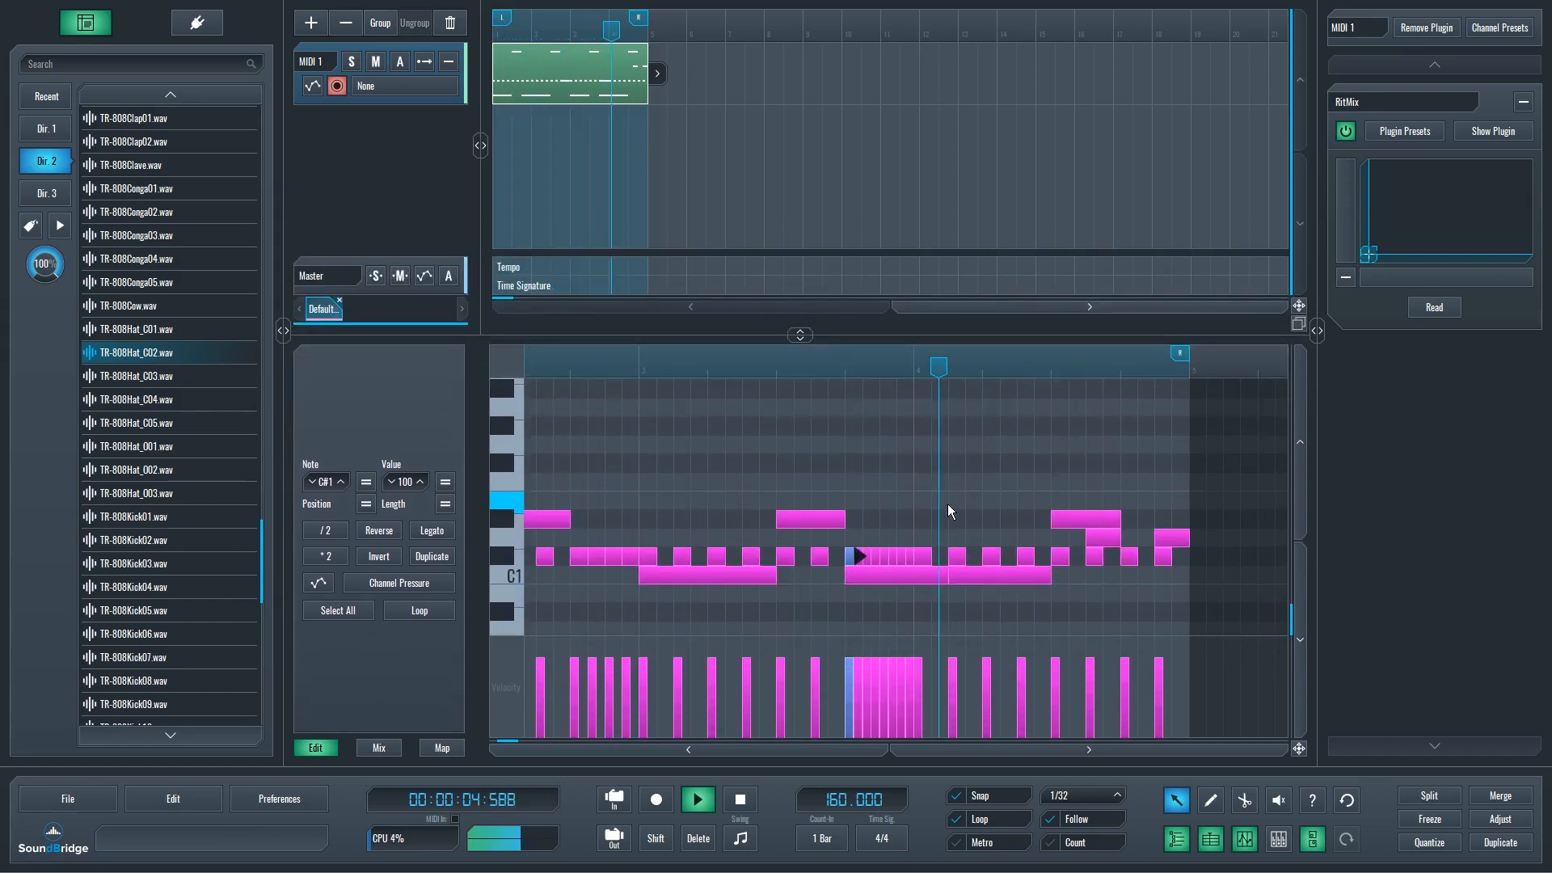
Step: Stop playback, delete the two D1 notes in bar 4 and set the snap grid to 1/64
{"action": "key", "text": "space"}
{"action": "left_click", "coordinate": [1110, 540]}
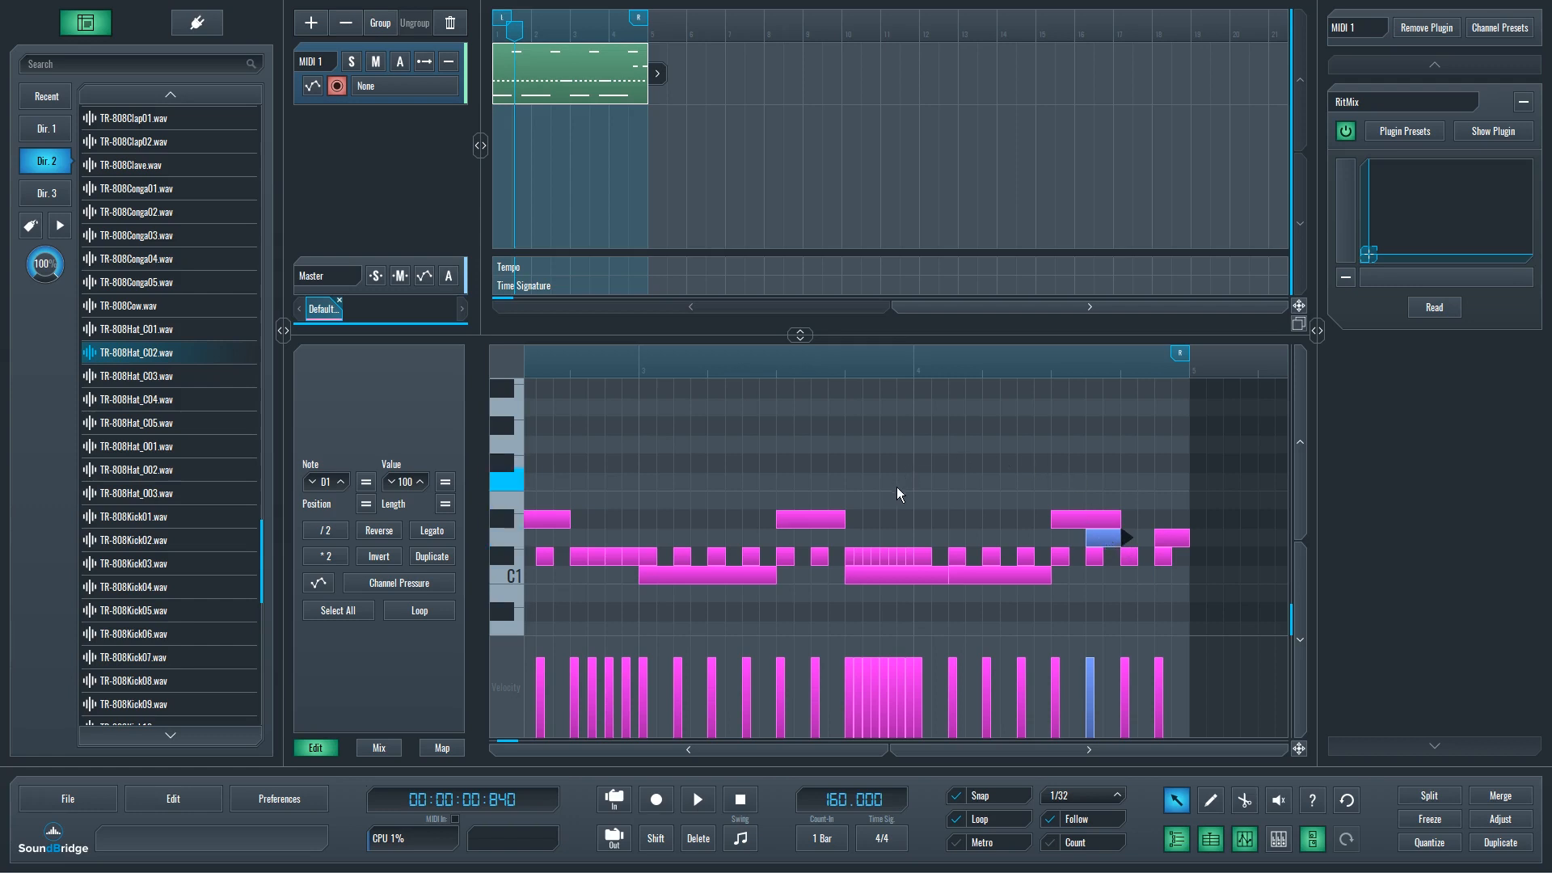
{"action": "scroll", "coordinate": [993, 464], "scroll_direction": "down", "scroll_amount": 2}
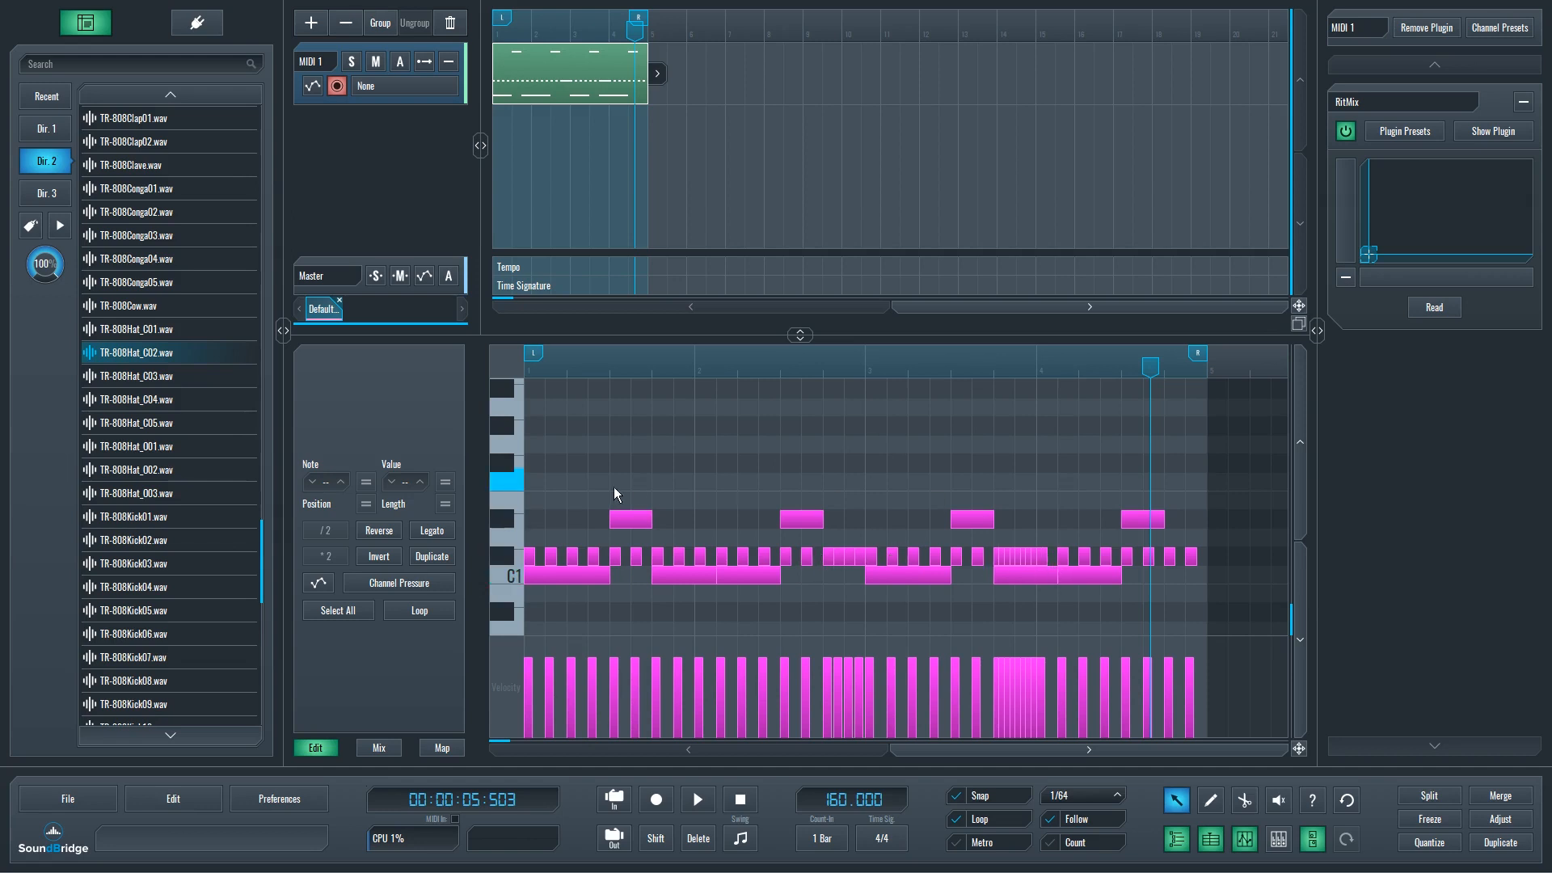
Step: Open the RitMix plugin, look over its edit and sequencer pages, and bring up its mixer
{"action": "left_click", "coordinate": [1475, 133]}
{"action": "left_click_drag", "start_coordinate": [948, 187], "coordinate": [994, 148]}
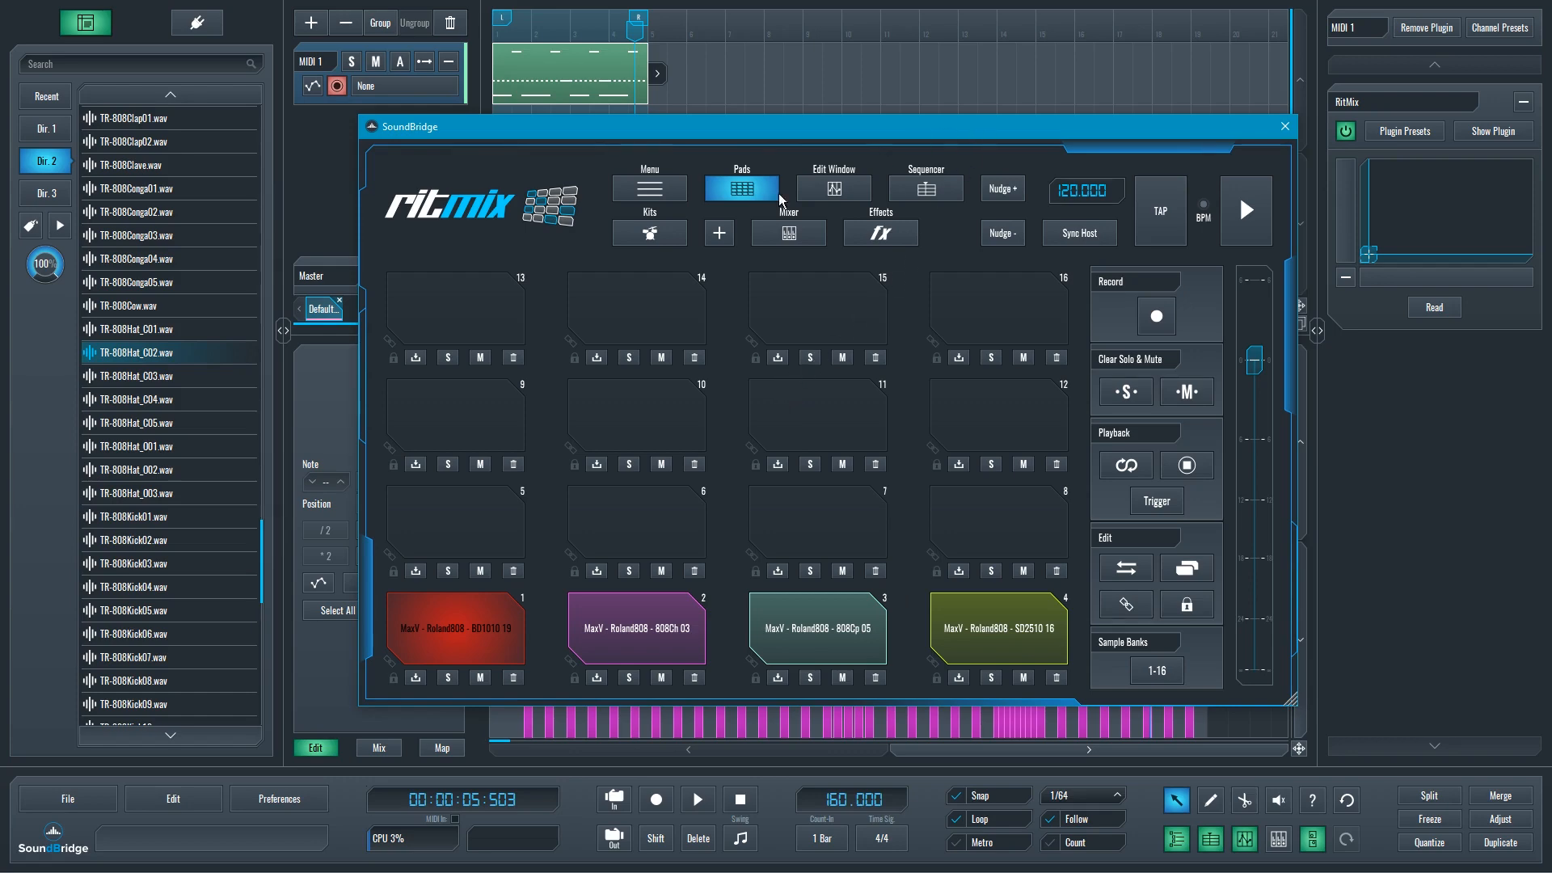
{"action": "left_click", "coordinate": [848, 194]}
{"action": "left_click", "coordinate": [927, 188]}
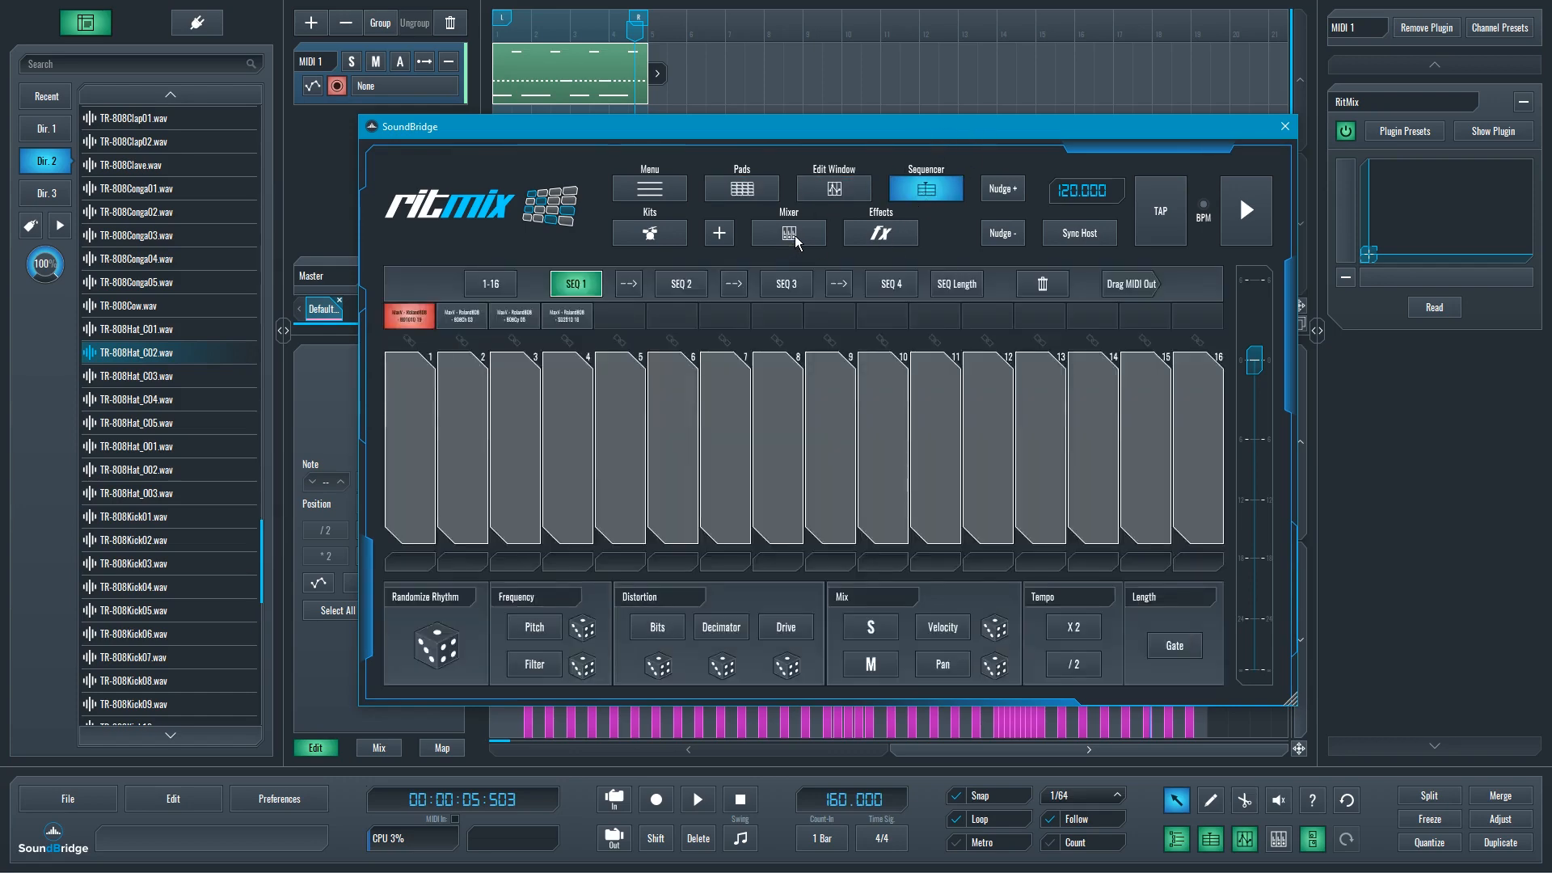
{"action": "left_click", "coordinate": [789, 232]}
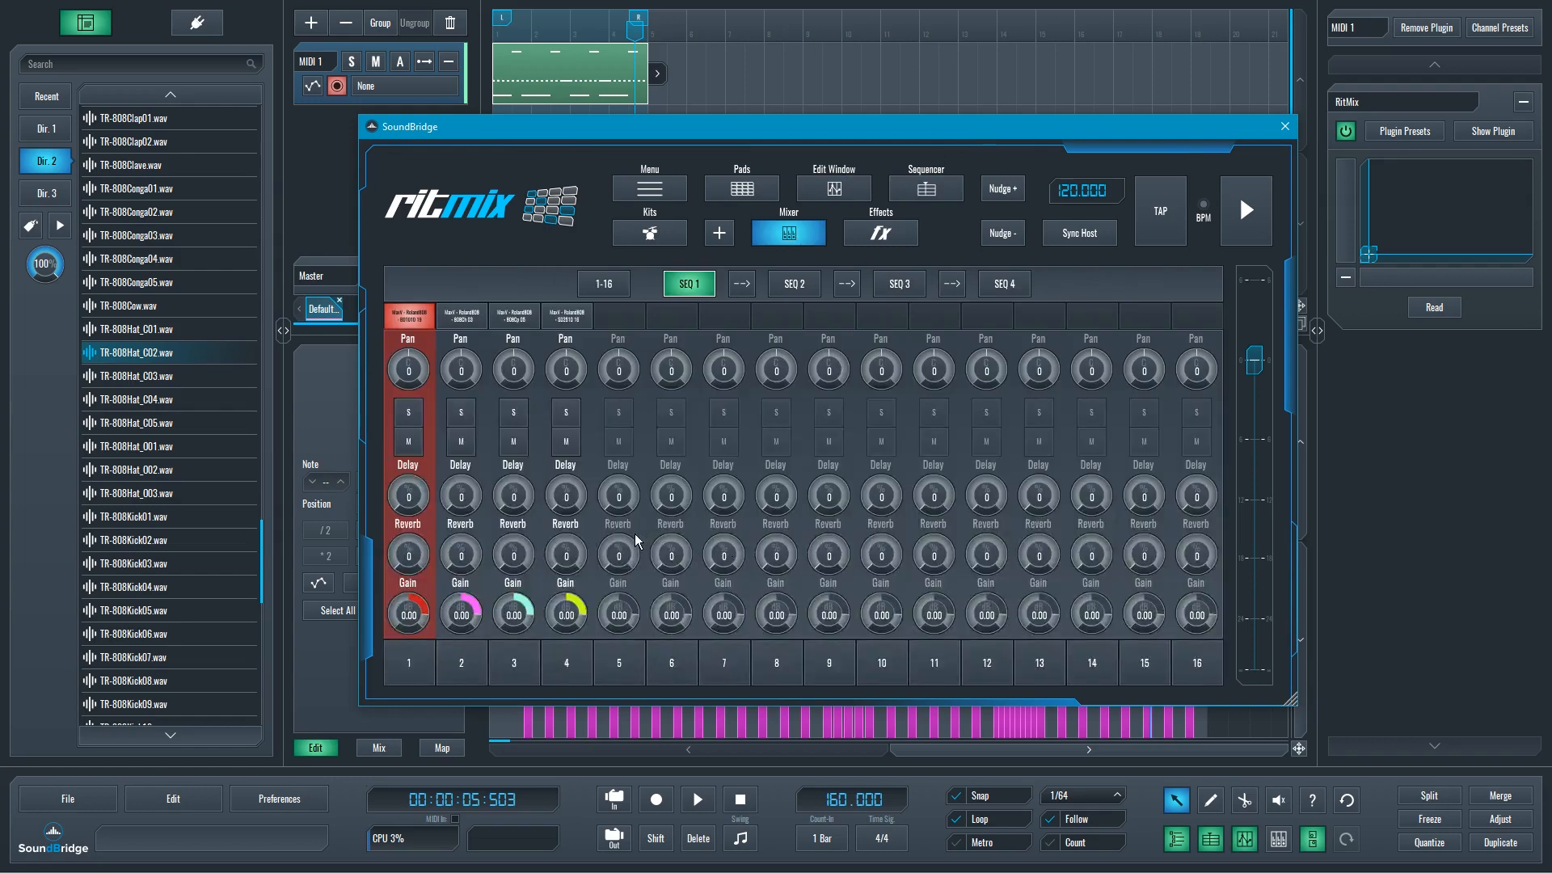
Step: Lower the gain of mixer channel 2 to -0.82 and fine-tune channel 4's gain while the loop plays
{"action": "key", "text": "space"}
{"action": "mouse_move", "coordinate": [461, 616]}
{"action": "left_mouse_down"}
{"action": "mouse_move", "coordinate": [467, 639]}
{"action": "mouse_move", "coordinate": [464, 621]}
{"action": "left_mouse_up"}
{"action": "left_click_drag", "start_coordinate": [460, 628], "coordinate": [461, 624]}
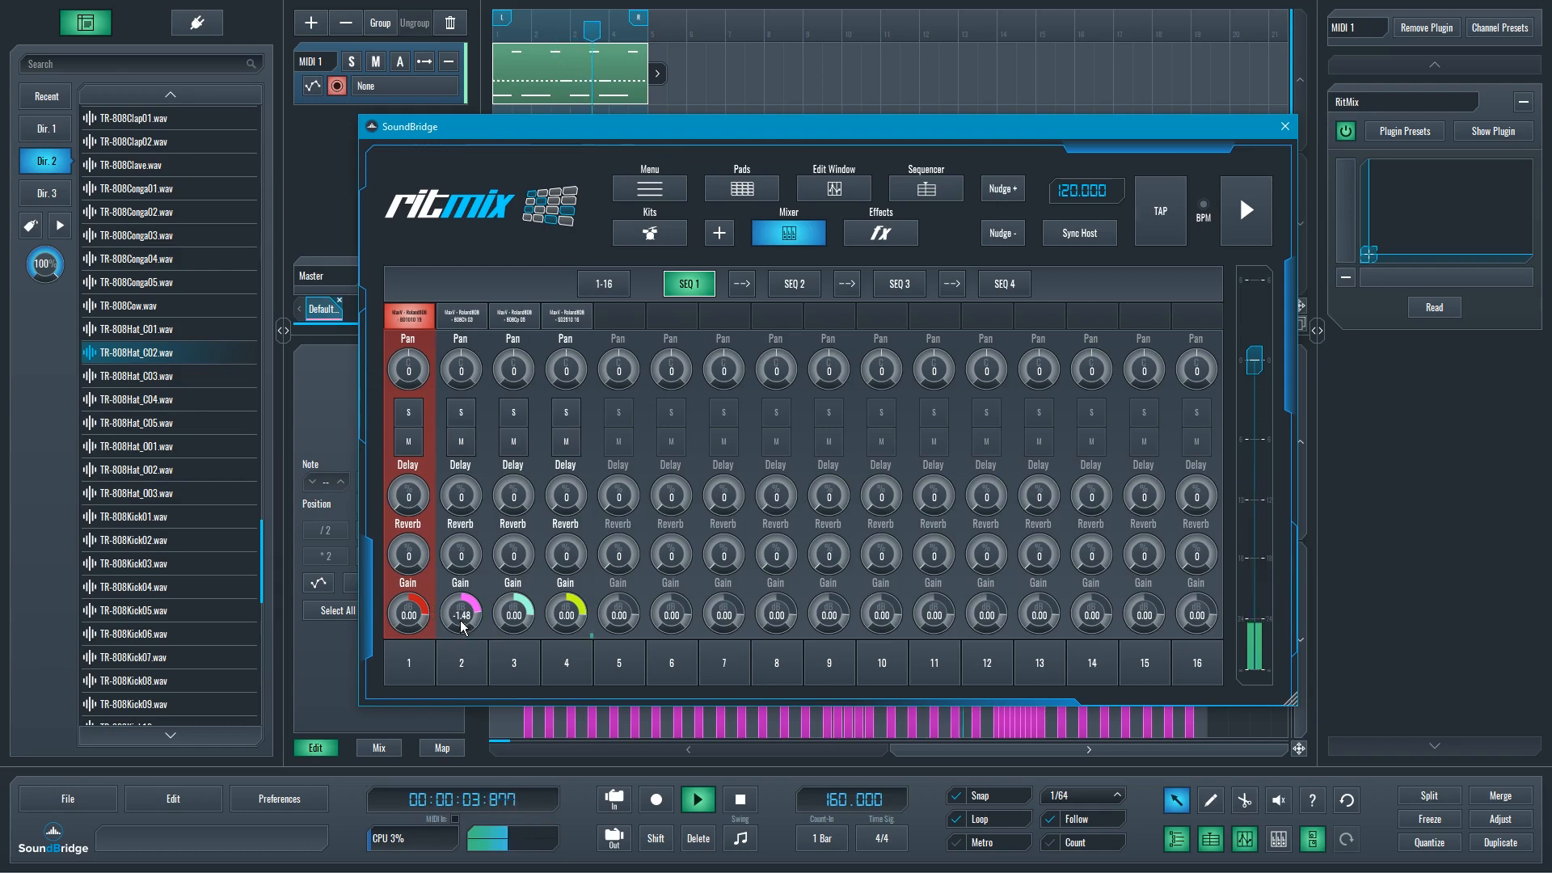
{"action": "left_click_drag", "start_coordinate": [563, 620], "coordinate": [562, 617]}
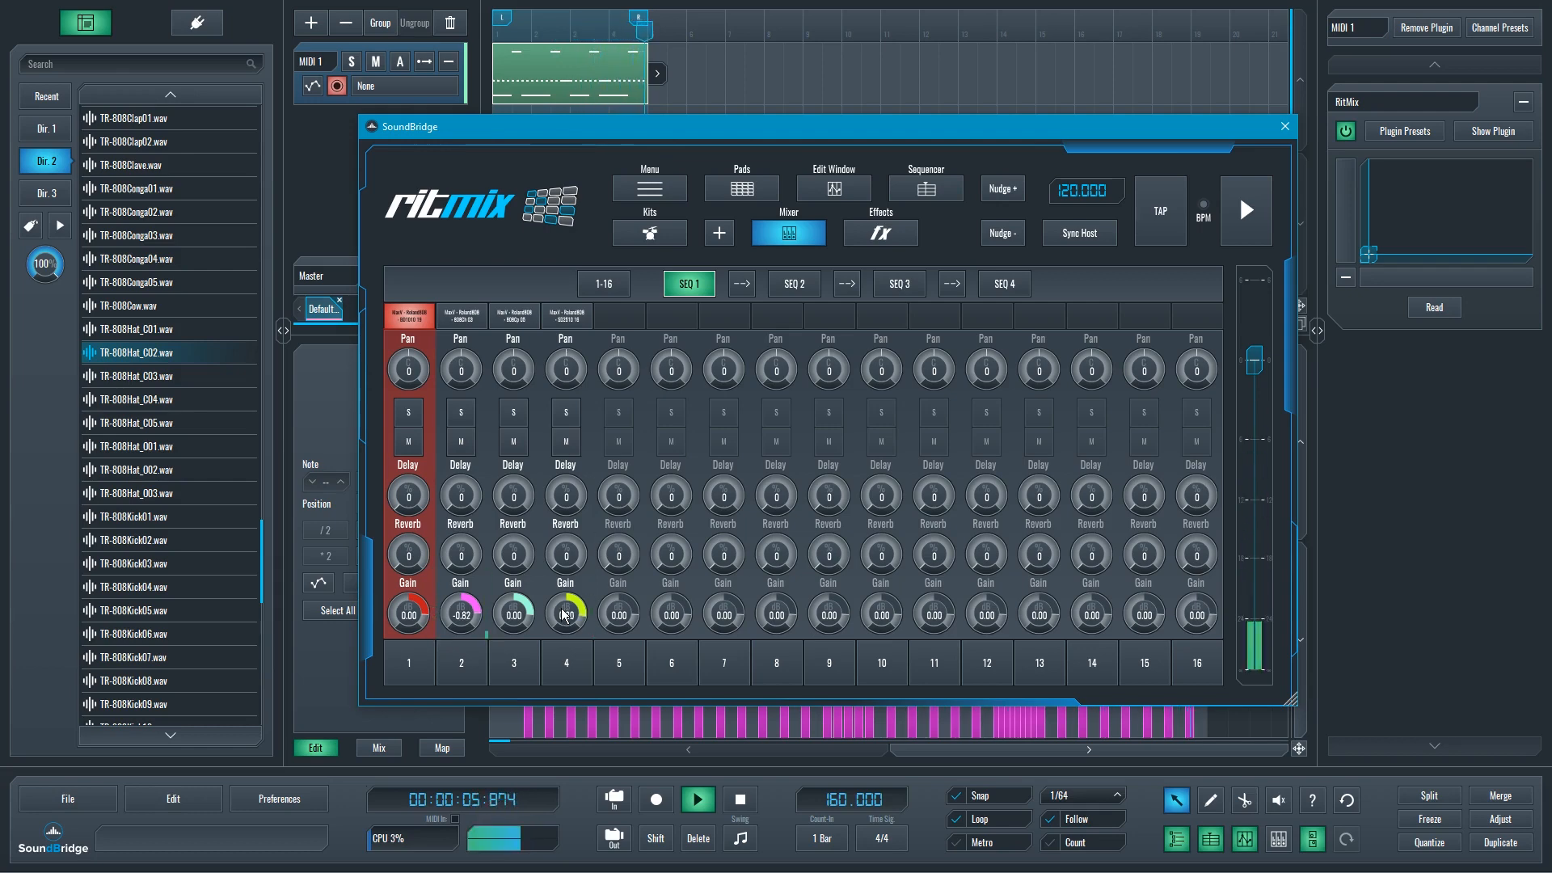
{"action": "key", "text": "space"}
Step: Open the pad 4 snare sample for editing and display its EQ curve with the spectrum analyzer
{"action": "left_click", "coordinate": [834, 188]}
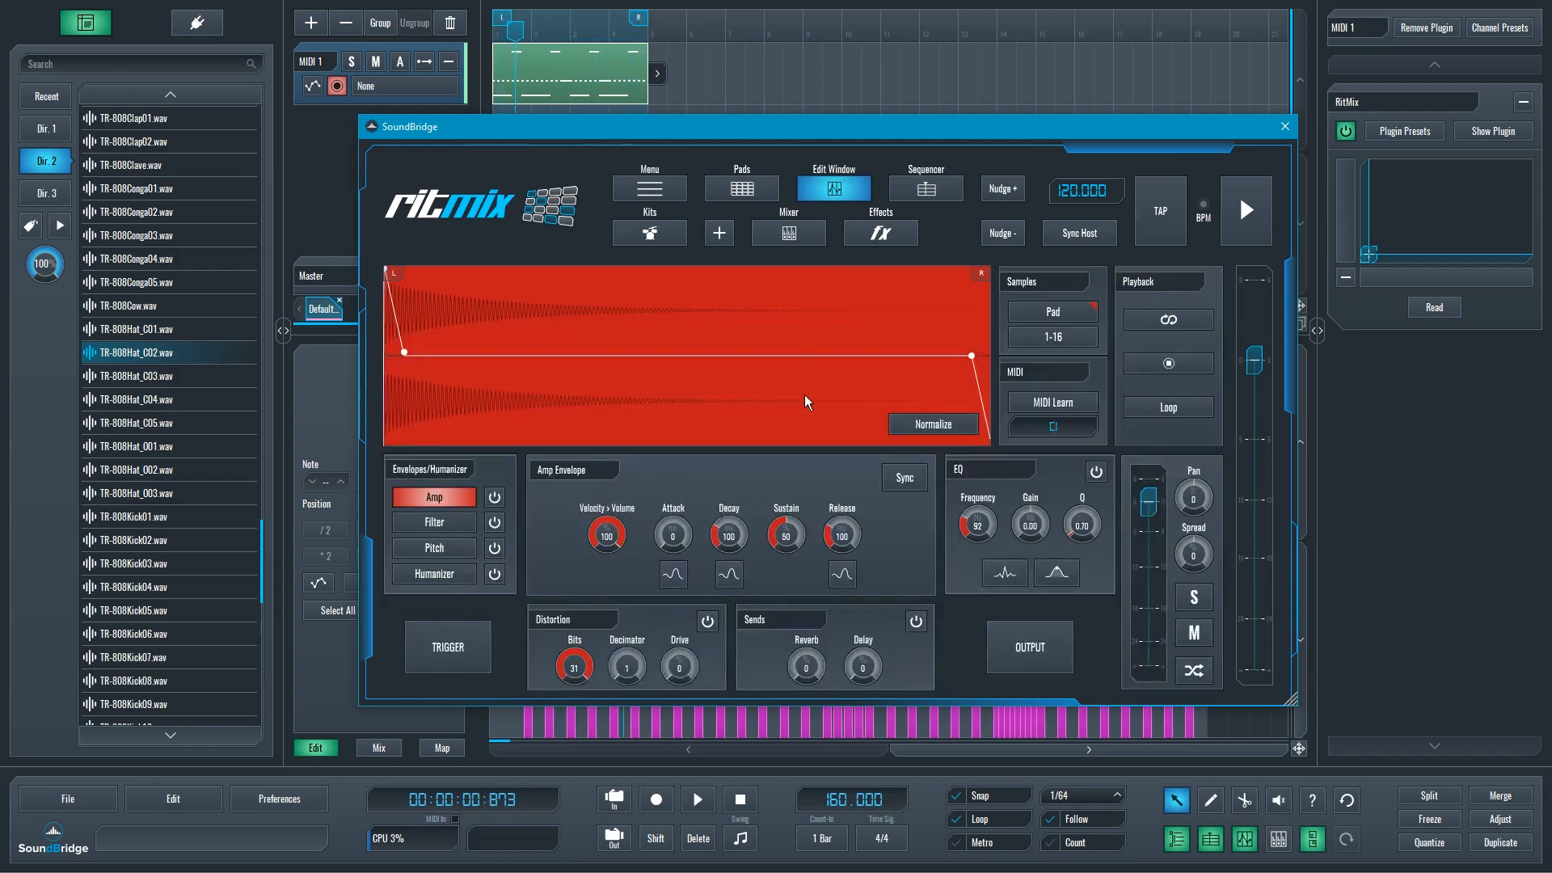
{"action": "left_click", "coordinate": [758, 189]}
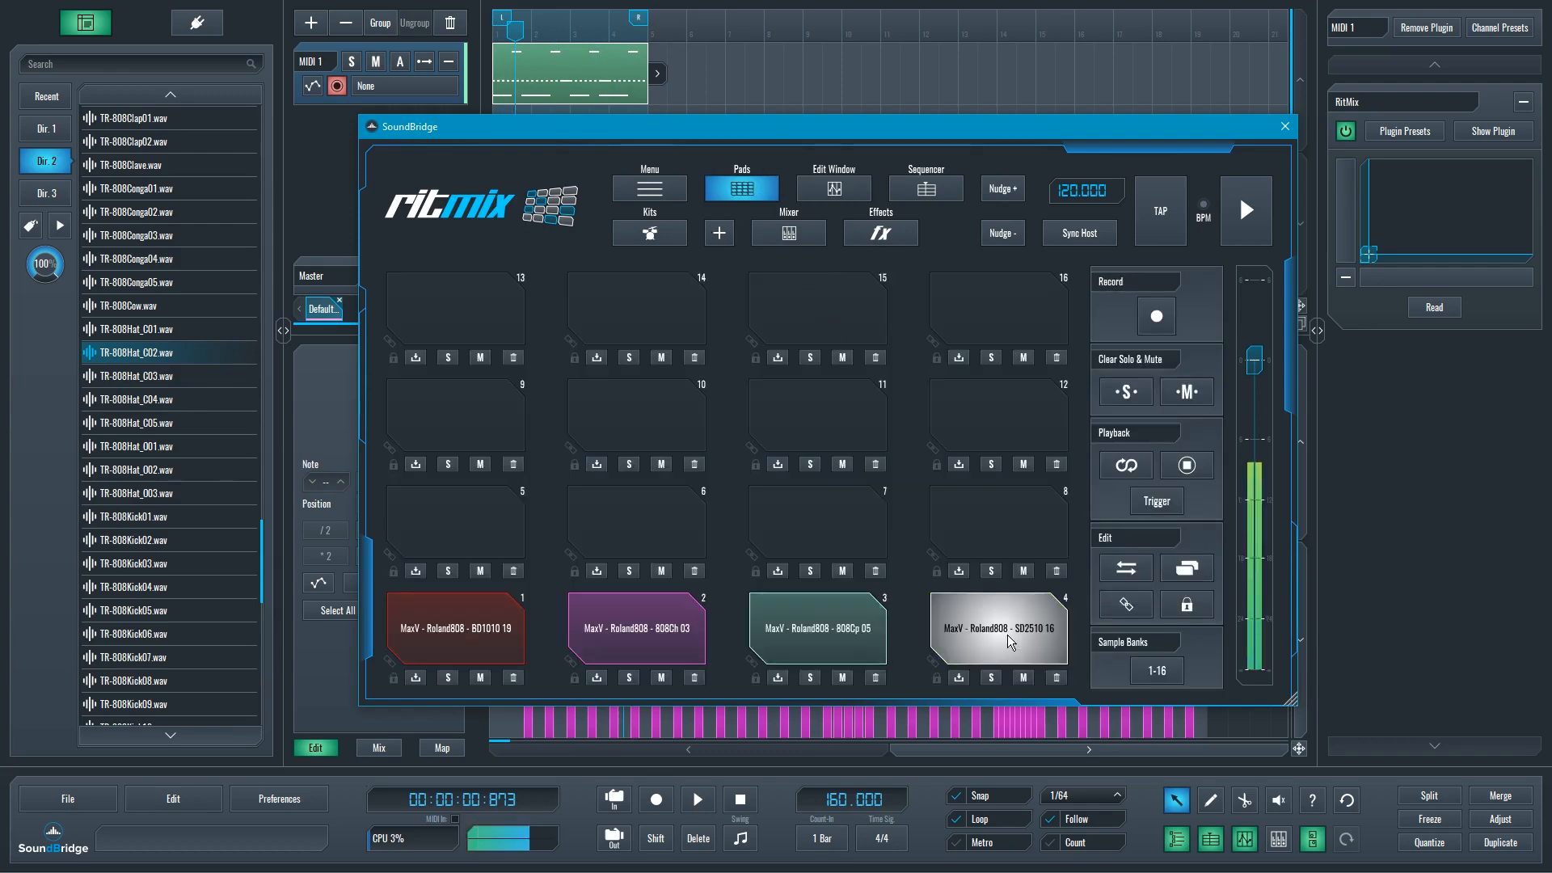
{"action": "left_click", "coordinate": [829, 186]}
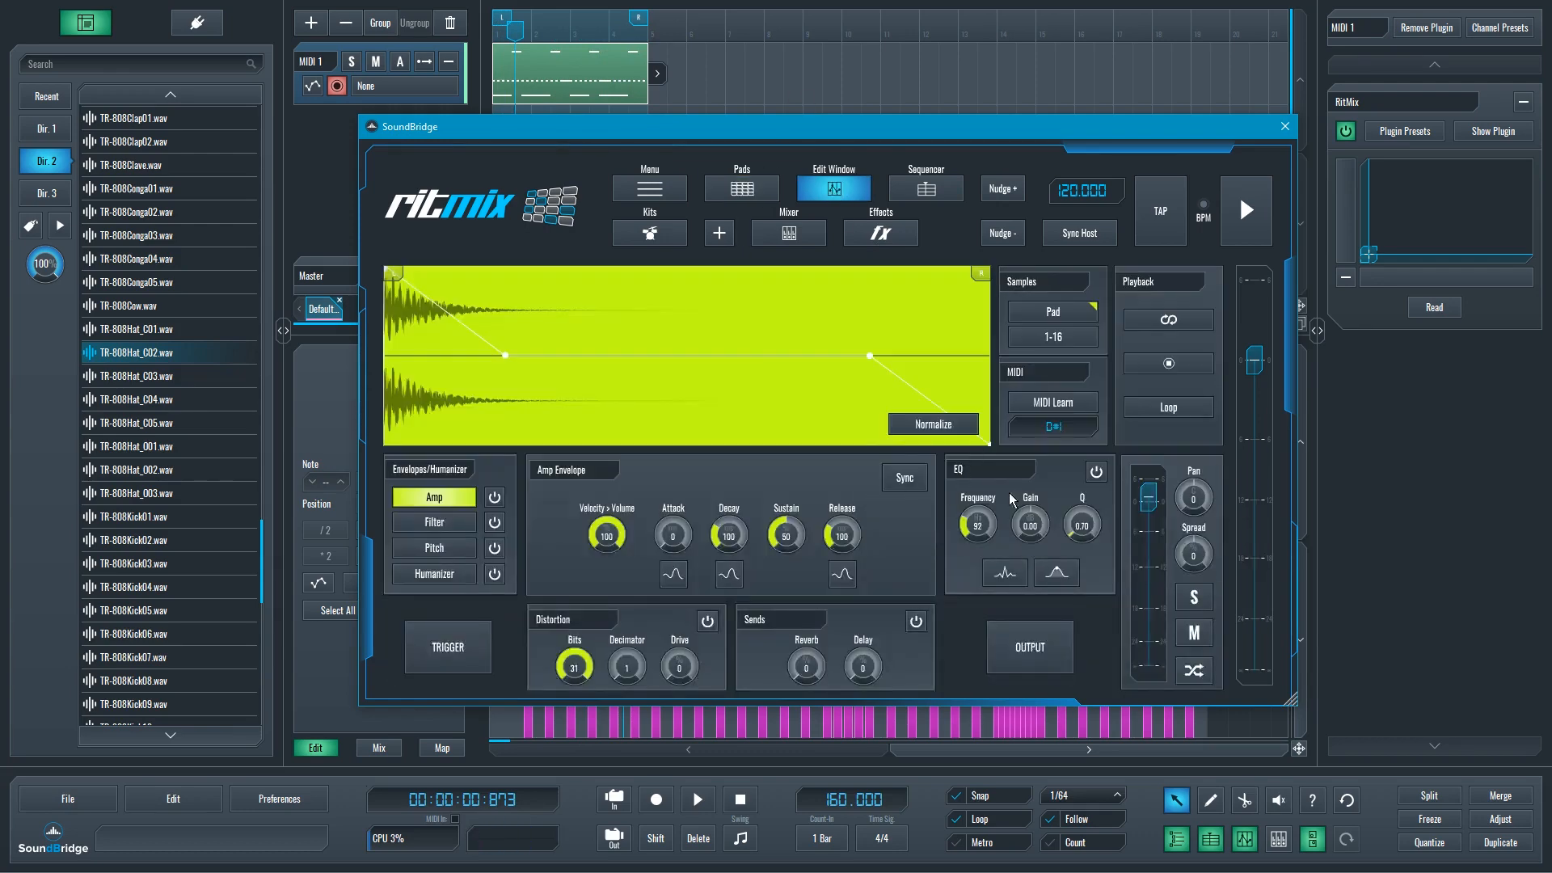
{"action": "left_click", "coordinate": [1055, 574]}
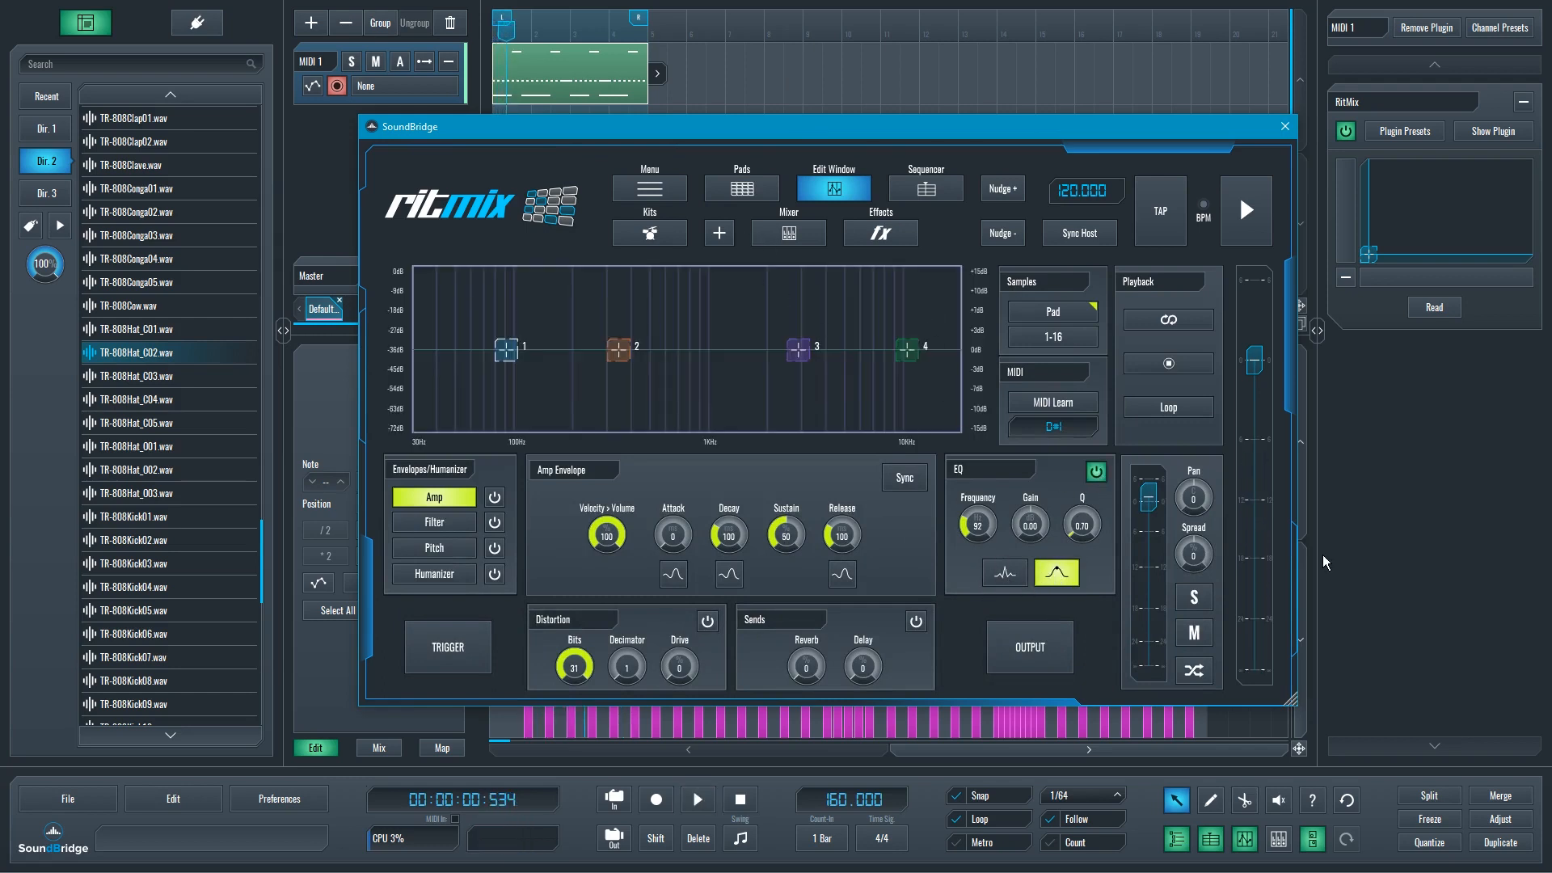
{"action": "left_click", "coordinate": [1003, 575]}
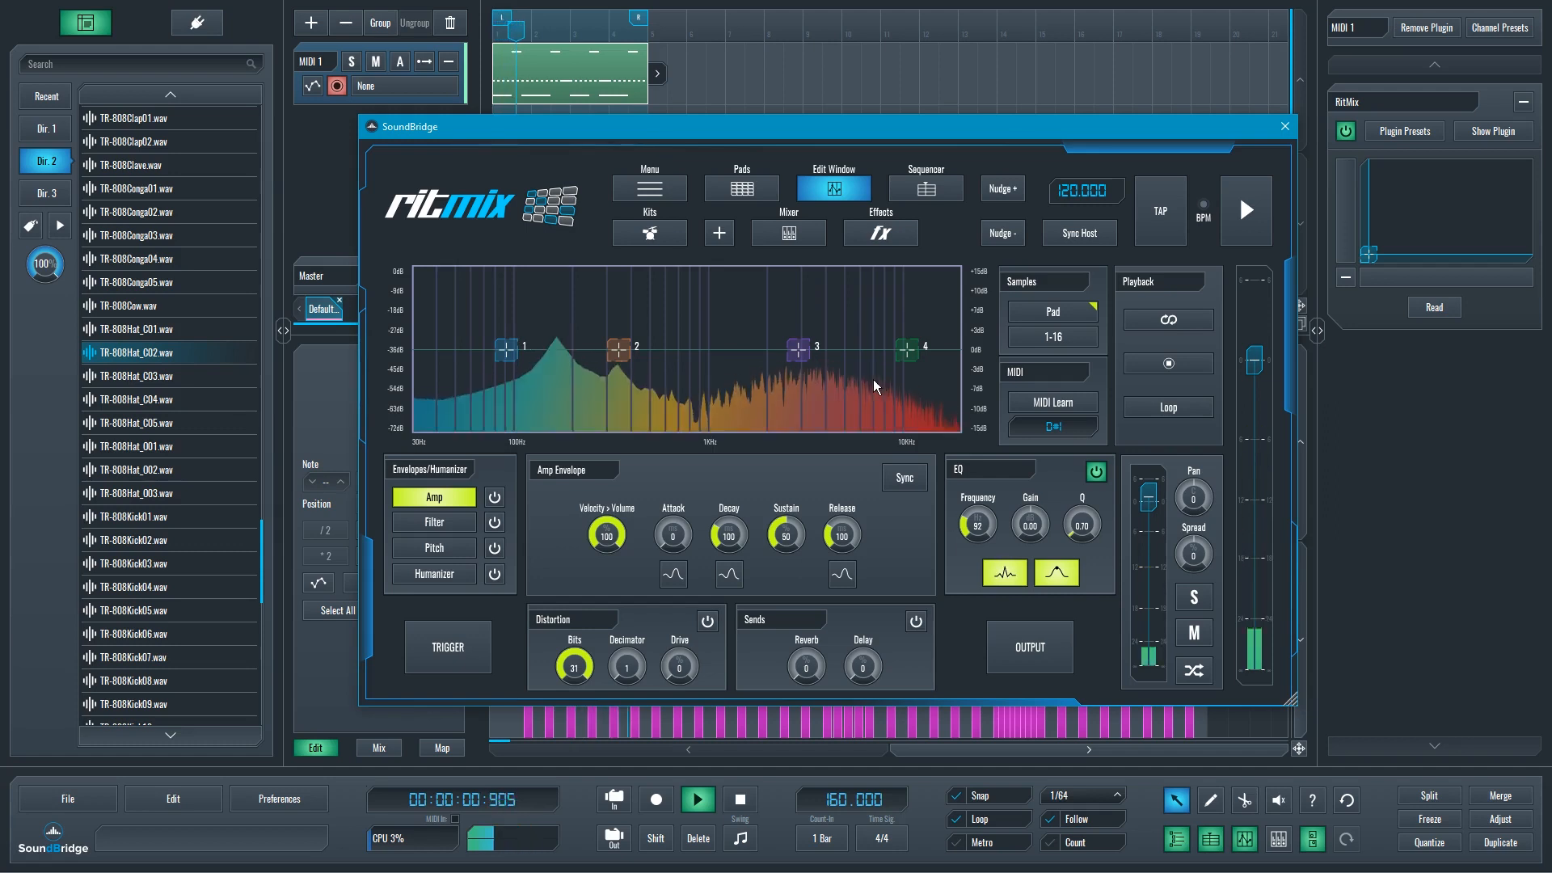
Step: Cut the snare's EQ band 1 to about -4.21 dB, boost band 2 in the low mids, and boost band 3 around 10.5 kHz
{"action": "left_click_drag", "start_coordinate": [499, 361], "coordinate": [507, 380]}
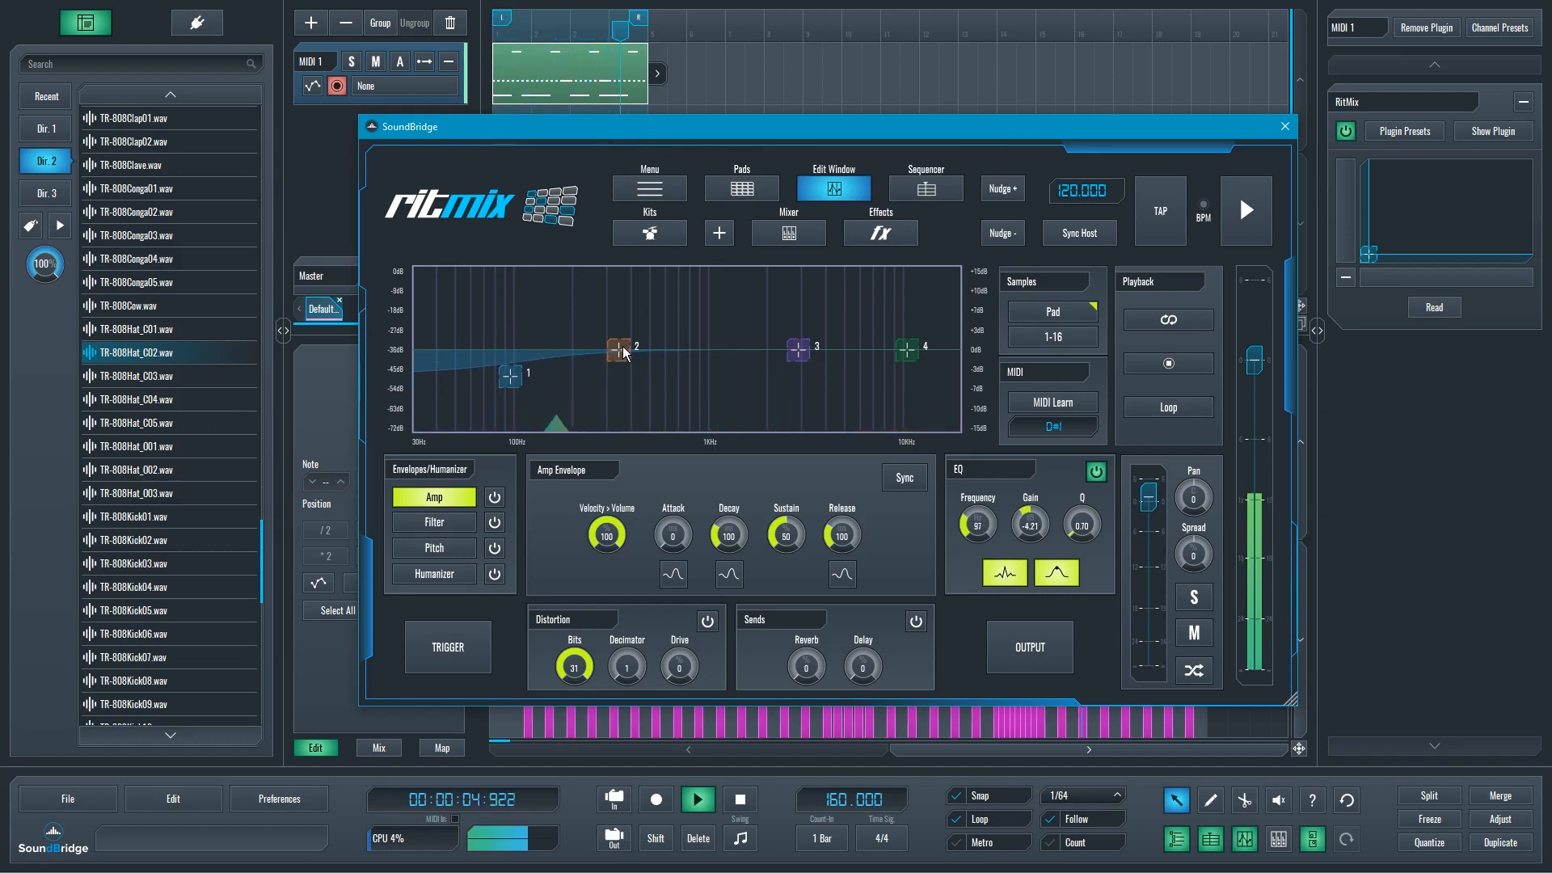
{"action": "left_click_drag", "start_coordinate": [611, 358], "coordinate": [581, 336]}
{"action": "left_click_drag", "start_coordinate": [798, 349], "coordinate": [930, 296]}
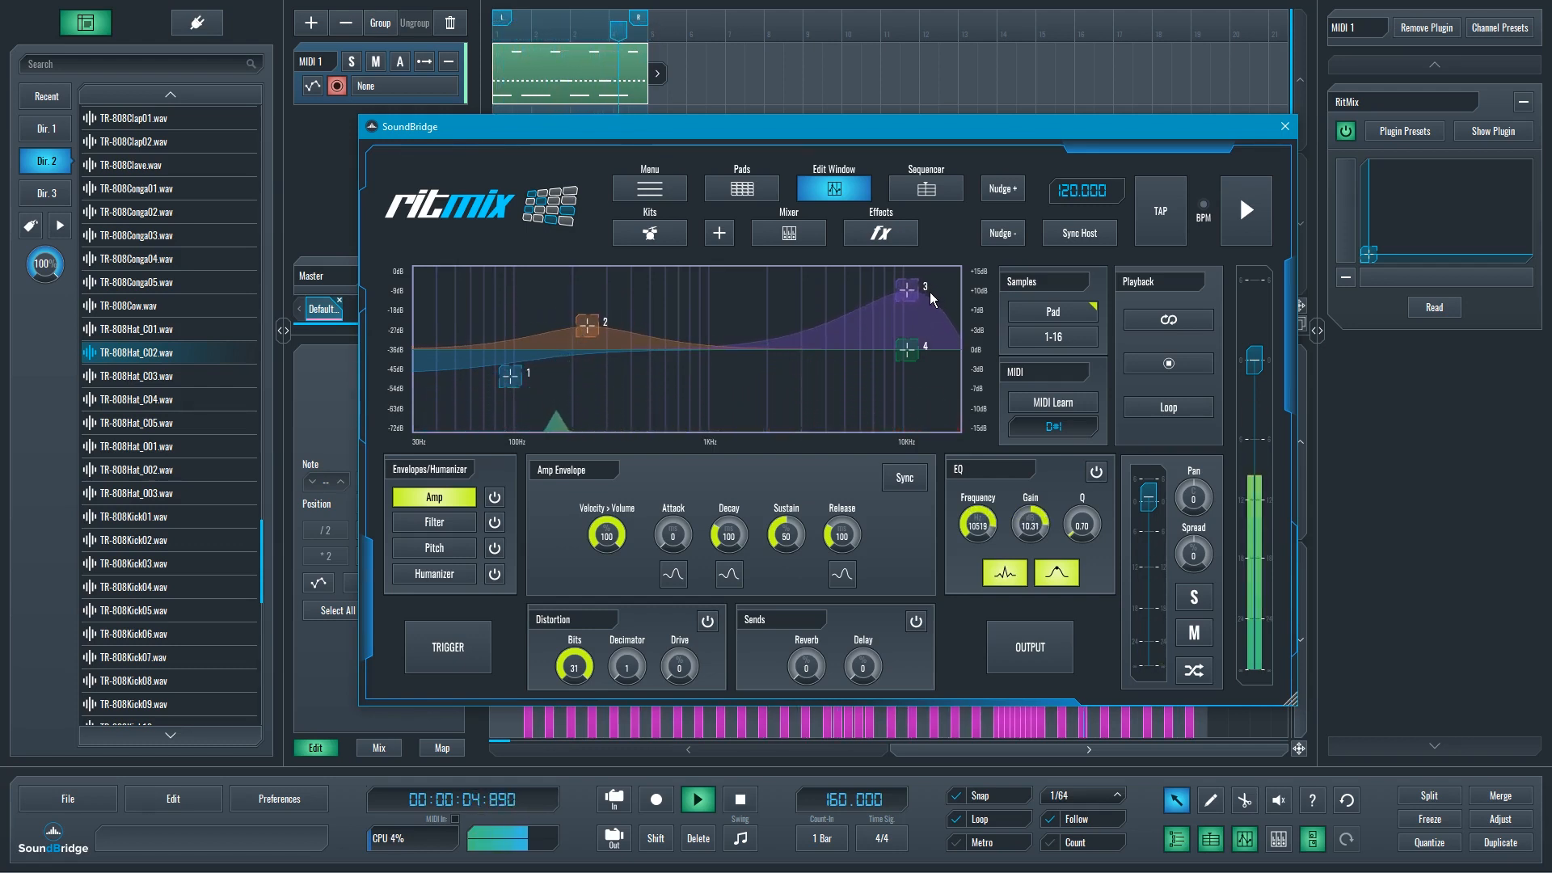
Step: Compare the snare with and without EQ, and refine band 2 to 238 Hz at 4.94 dB and band 3 to 4.48 dB near 12 kHz
{"action": "left_click", "coordinate": [1096, 472]}
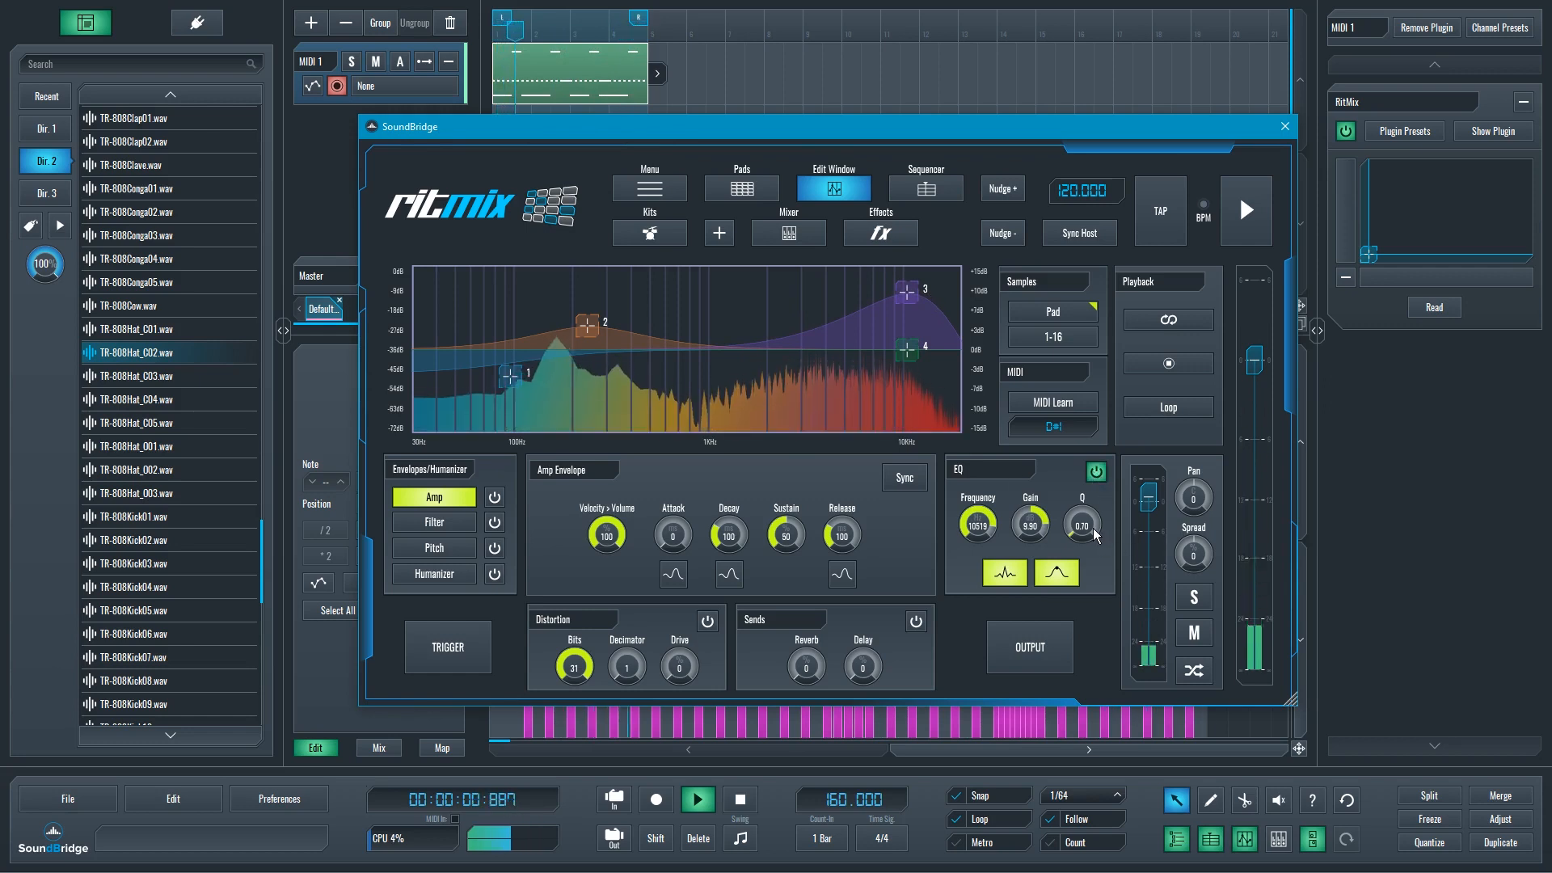
{"action": "mouse_move", "coordinate": [932, 302]}
{"action": "left_mouse_down"}
{"action": "mouse_move", "coordinate": [919, 309]}
{"action": "mouse_move", "coordinate": [934, 316]}
{"action": "left_mouse_up"}
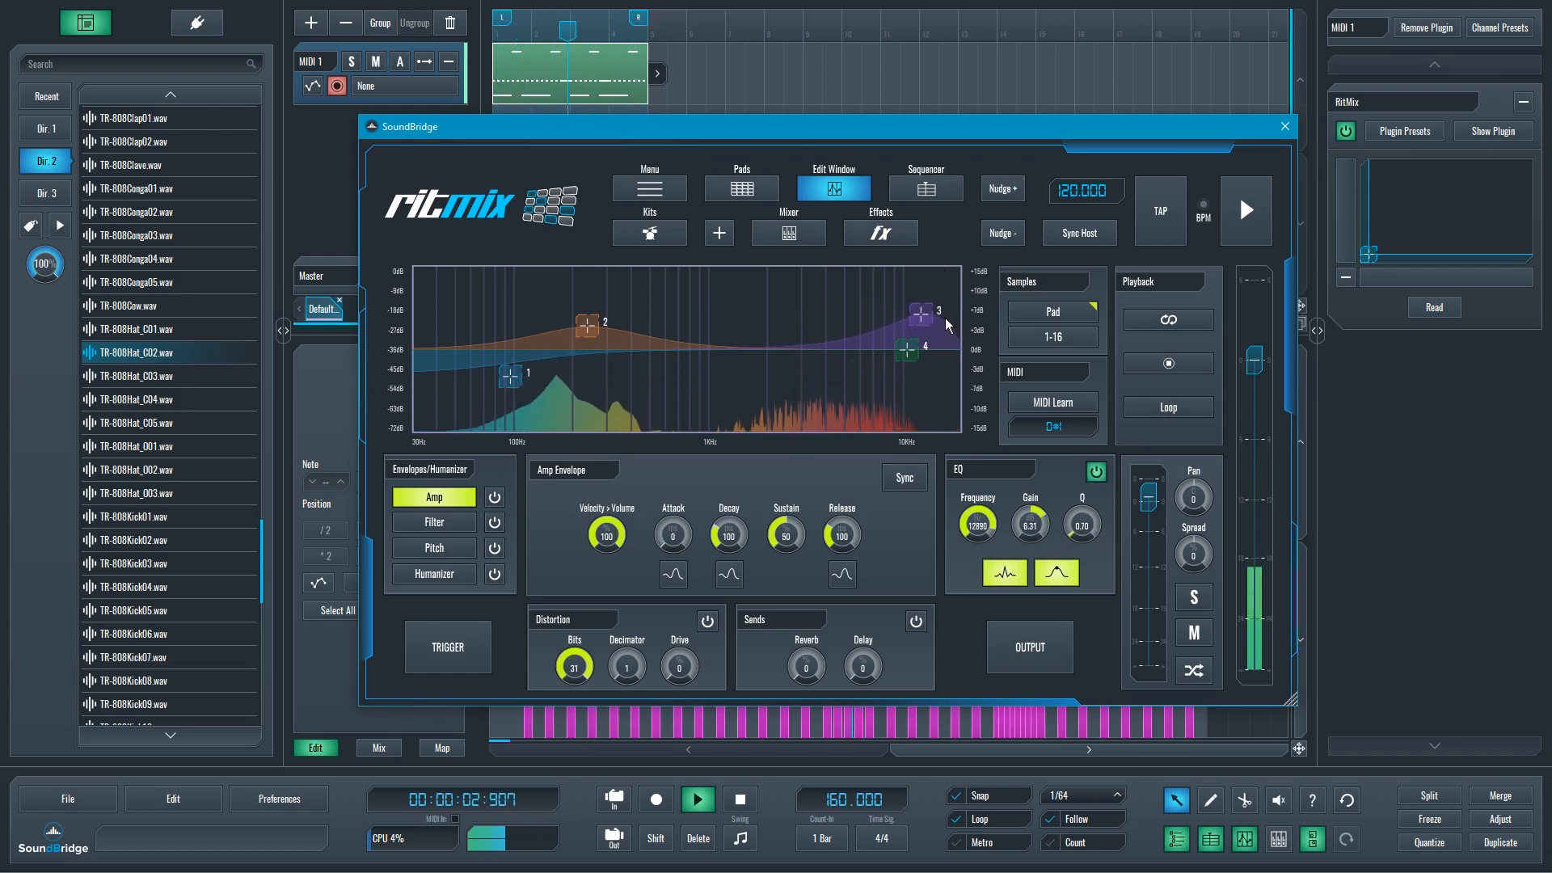
{"action": "left_click_drag", "start_coordinate": [587, 325], "coordinate": [585, 321]}
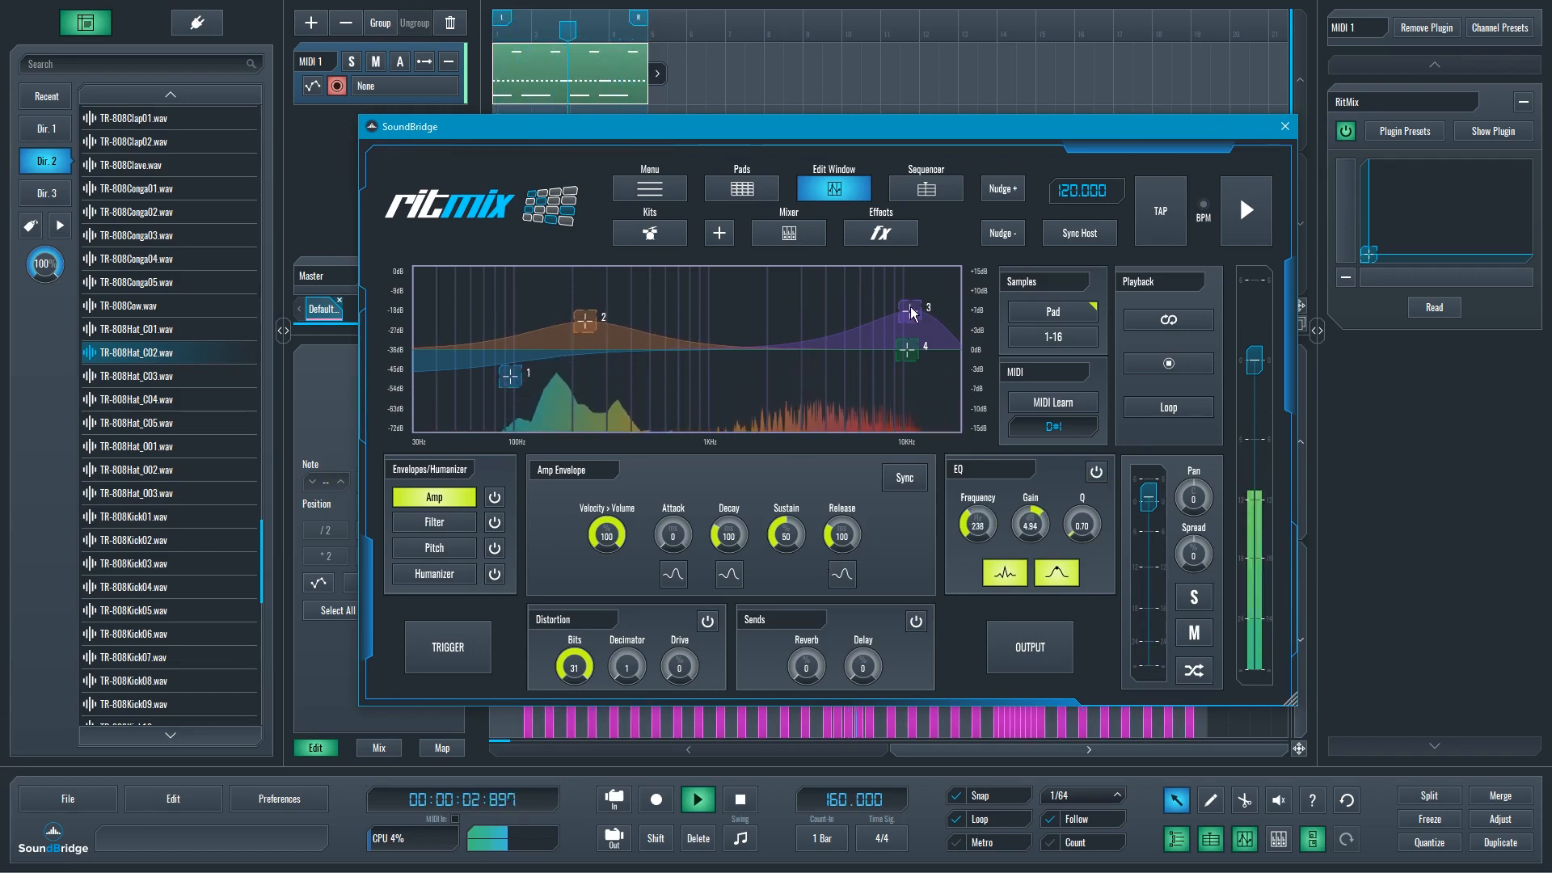
{"action": "mouse_move", "coordinate": [911, 310]}
{"action": "left_mouse_down"}
{"action": "mouse_move", "coordinate": [897, 327]}
{"action": "mouse_move", "coordinate": [916, 323]}
{"action": "left_mouse_up"}
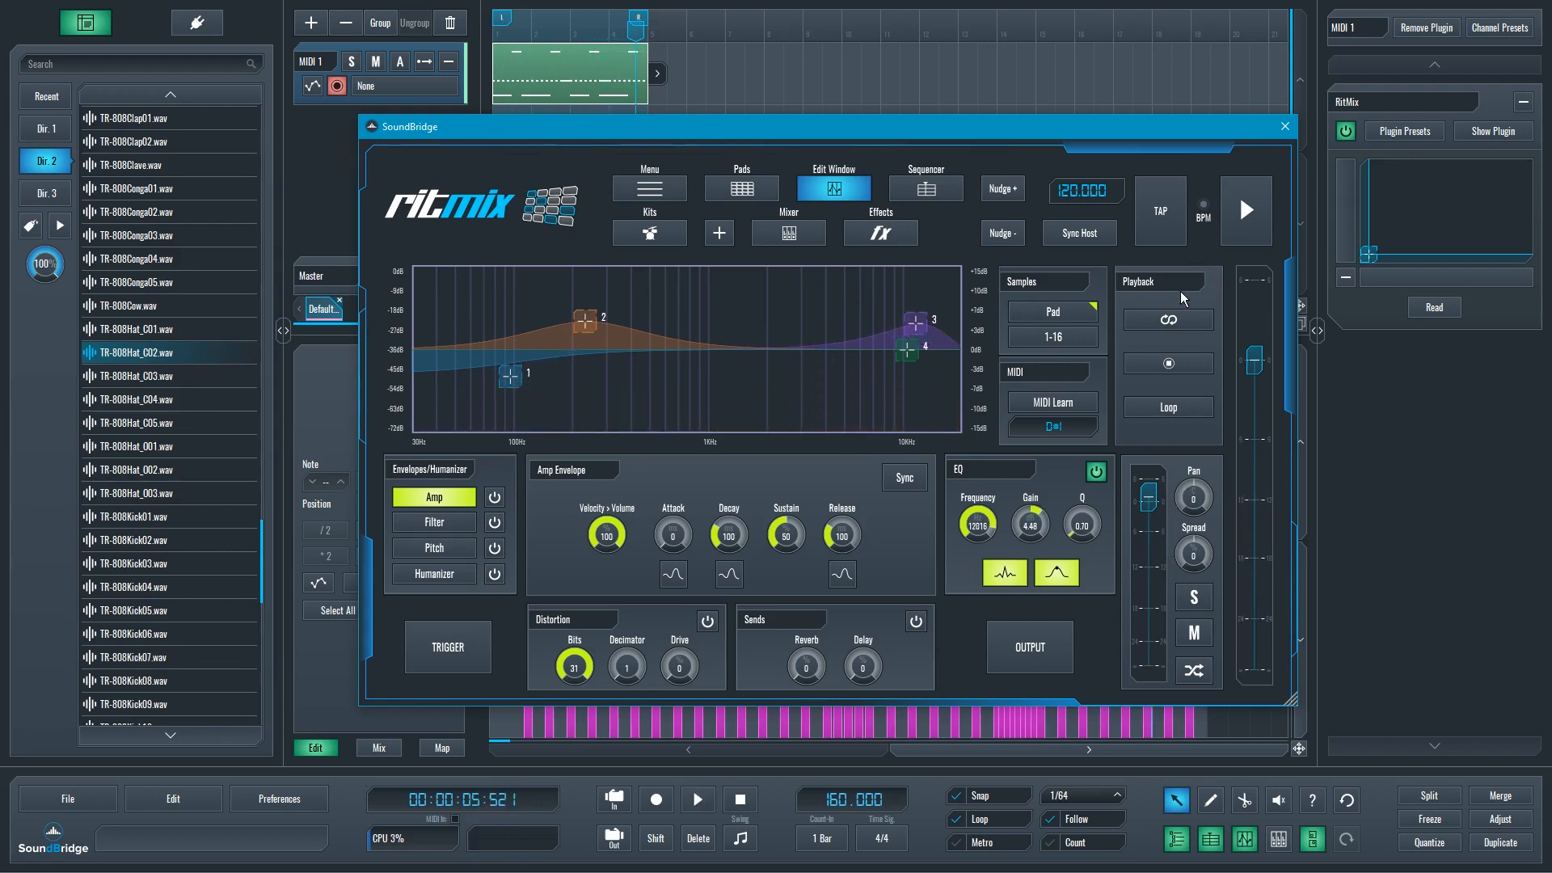
Step: Enable the snare pad's sends with Reverb at 26, and set the reverb effect's Reverb Time to 200 ms during playback
{"action": "mouse_move", "coordinate": [1261, 130]}
{"action": "left_mouse_down"}
{"action": "mouse_move", "coordinate": [1283, 180]}
{"action": "mouse_move", "coordinate": [1261, 108]}
{"action": "left_mouse_up"}
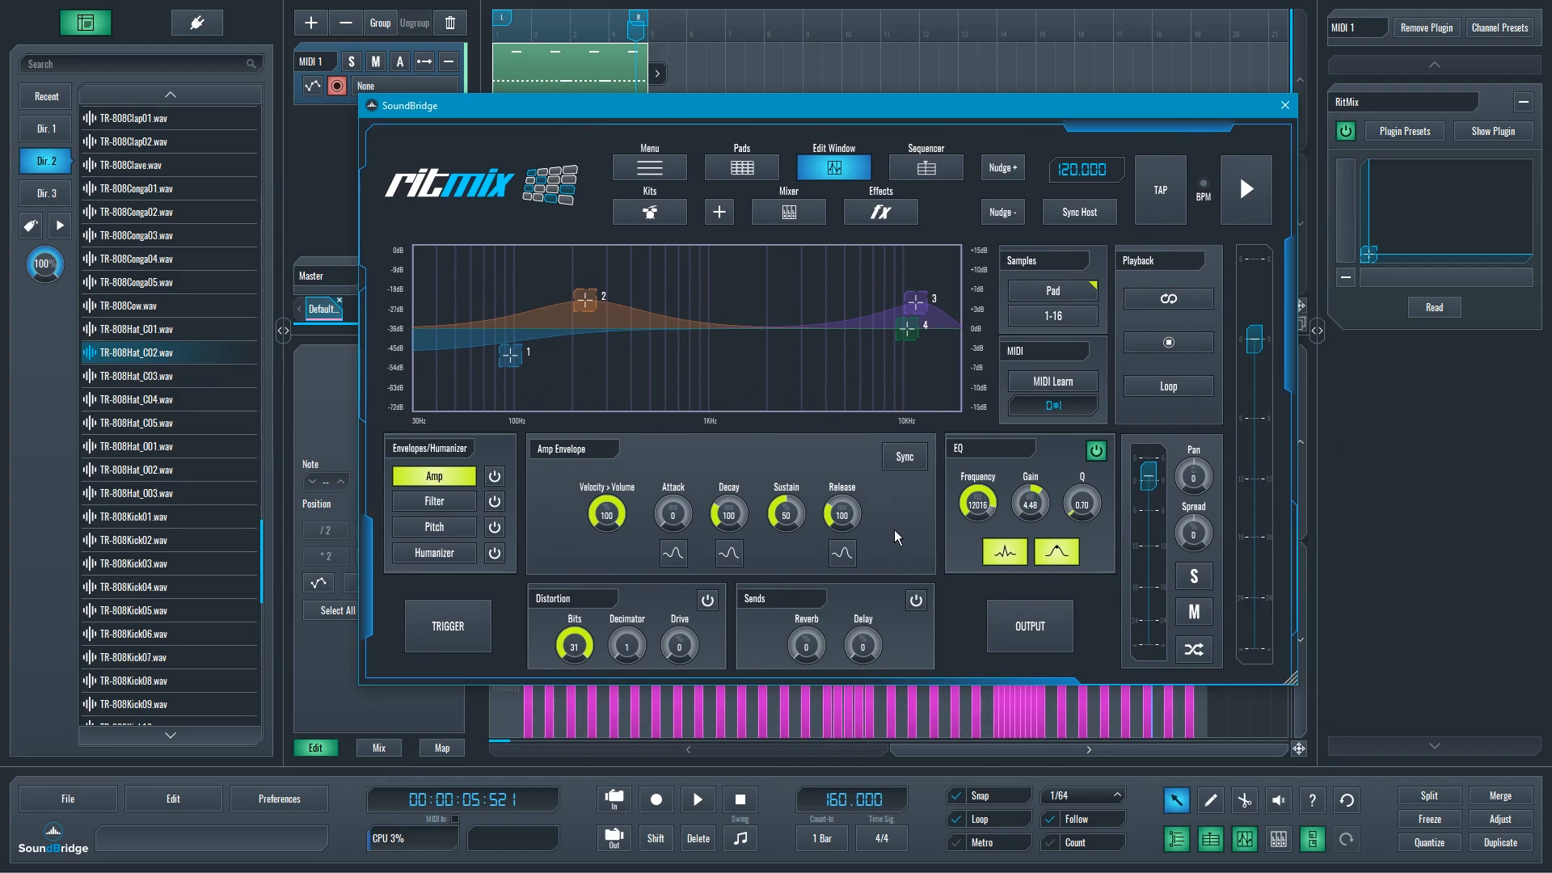
{"action": "mouse_move", "coordinate": [889, 102]}
{"action": "left_mouse_down"}
{"action": "mouse_move", "coordinate": [889, 156]}
{"action": "mouse_move", "coordinate": [894, 130]}
{"action": "left_mouse_up"}
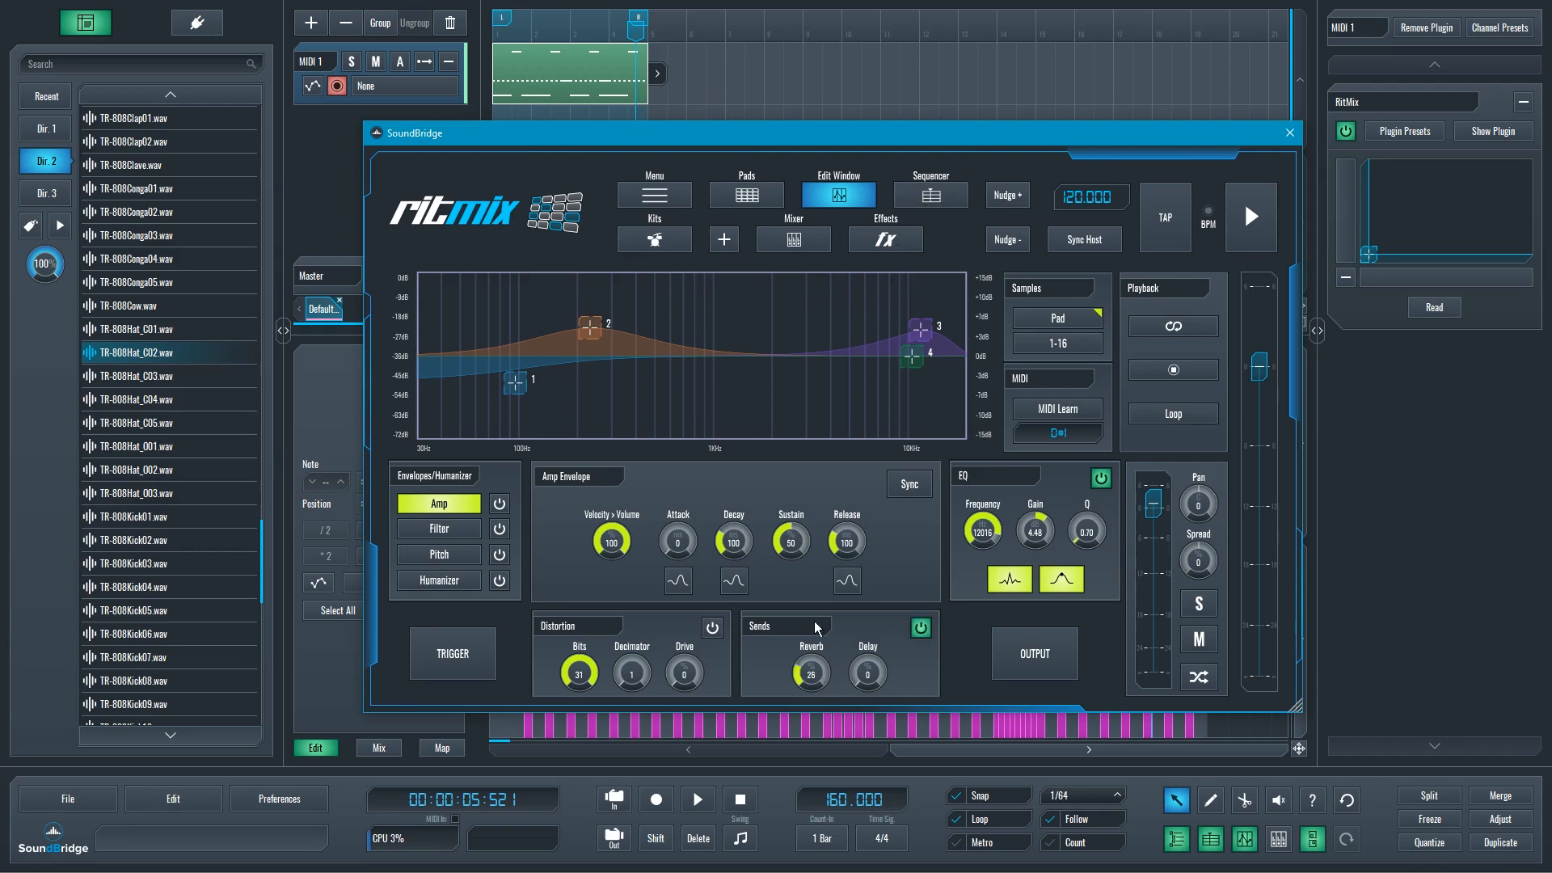
{"action": "left_click", "coordinate": [885, 239]}
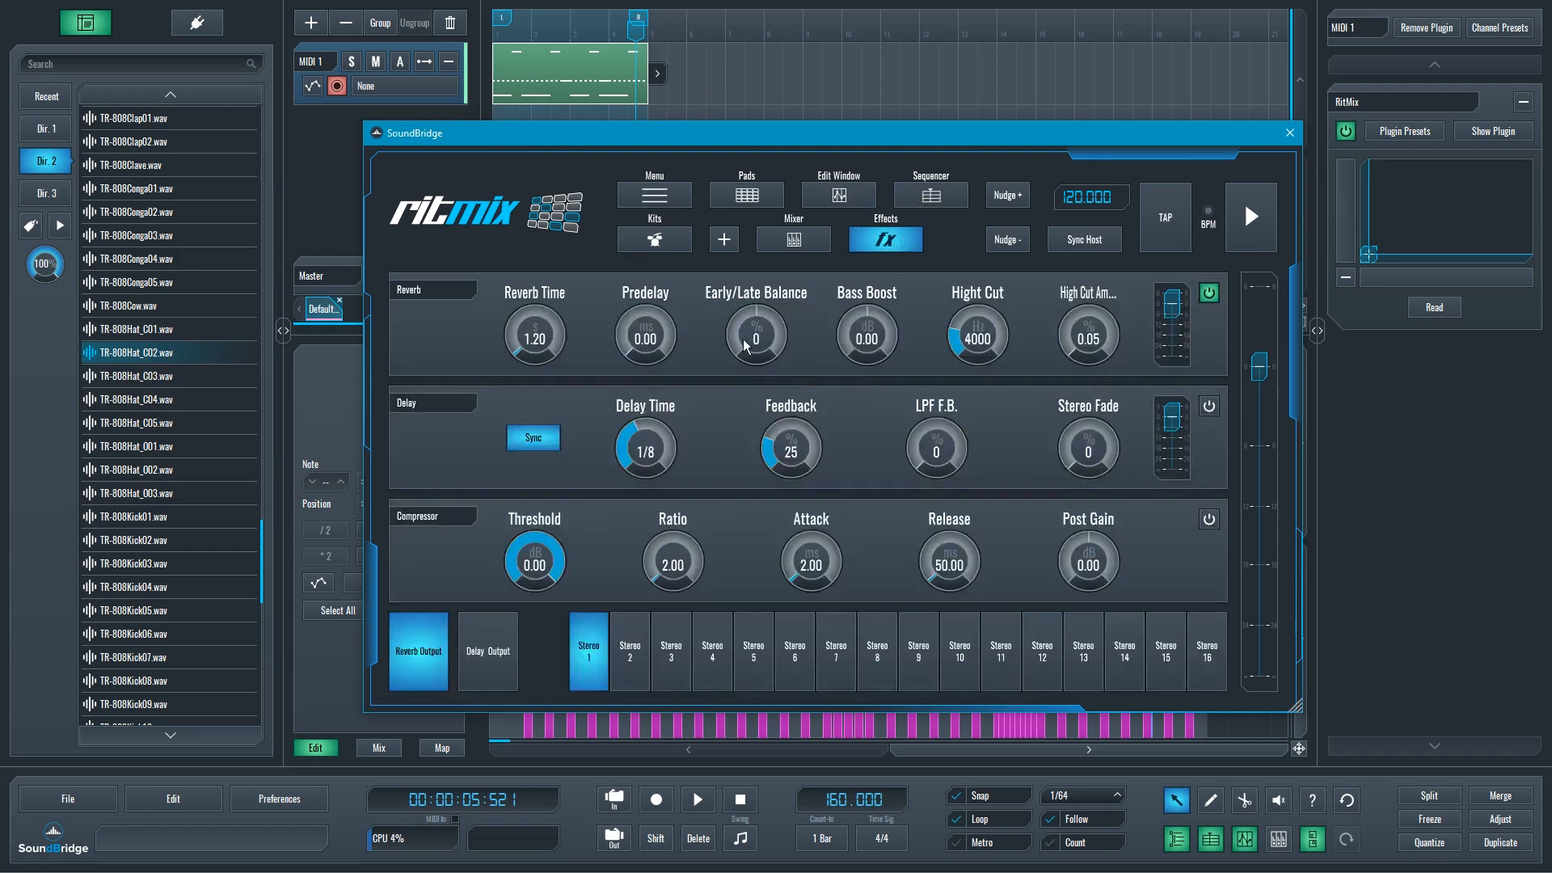
{"action": "key", "text": "space"}
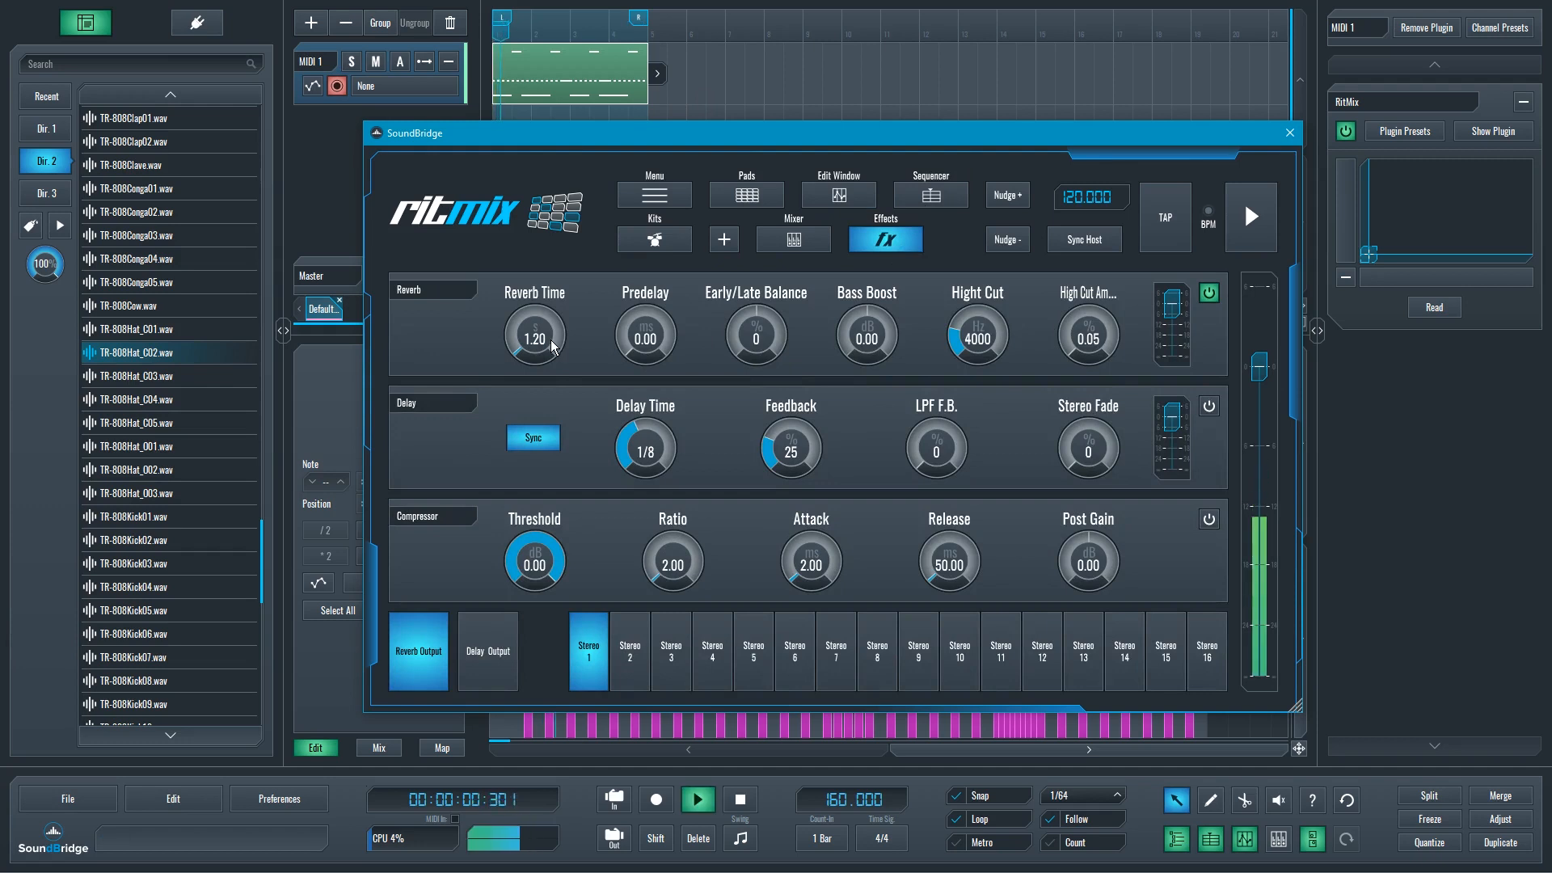
{"action": "left_click_drag", "start_coordinate": [547, 340], "coordinate": [560, 349]}
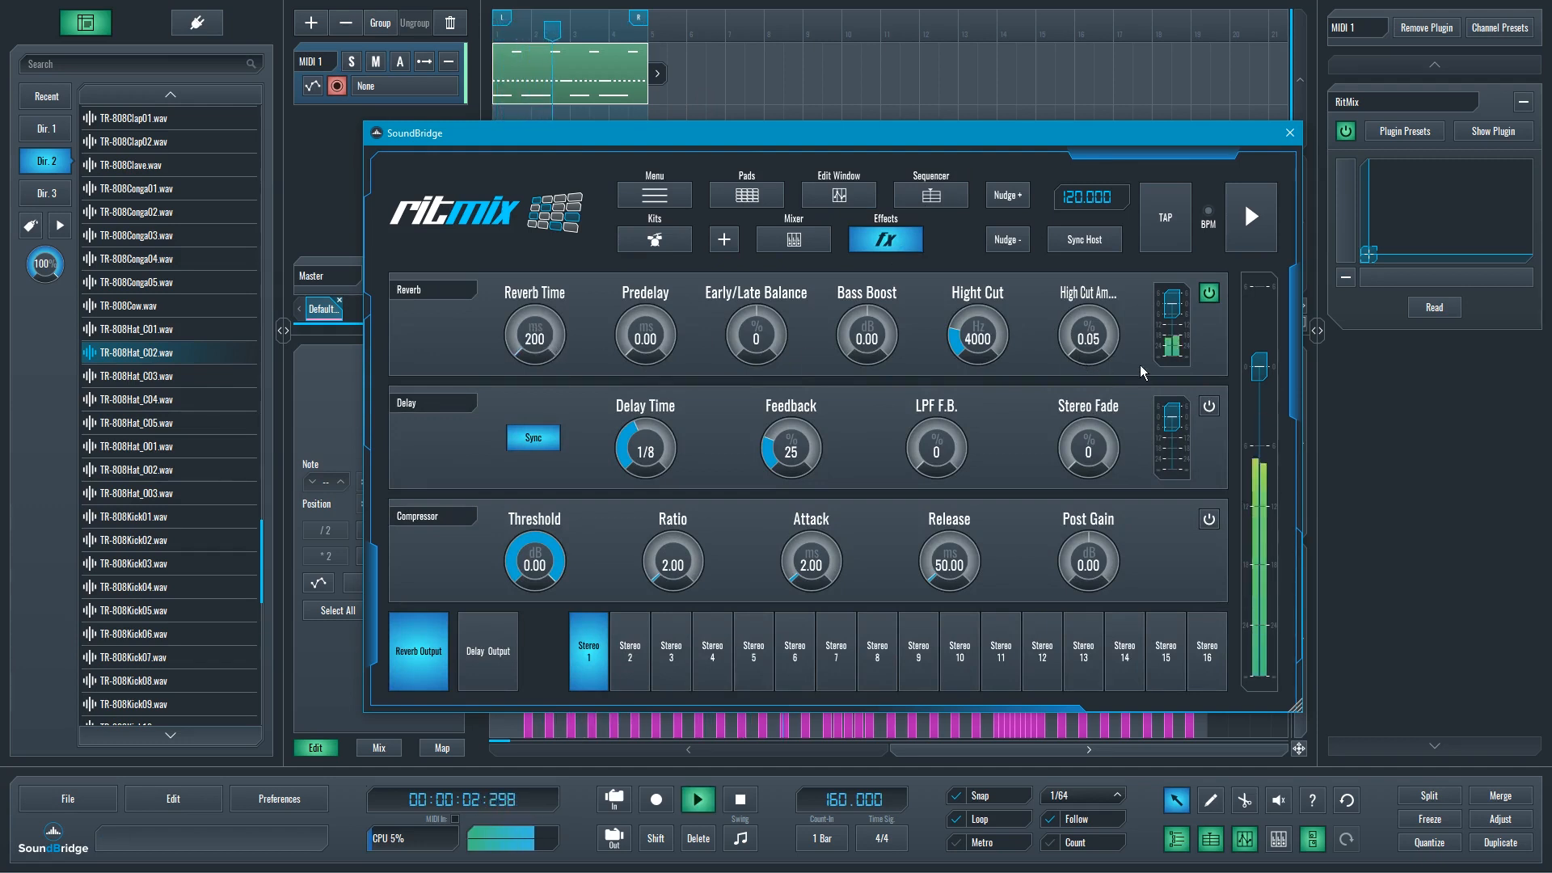
Step: Set the snare pad's Reverb send amount to 11
{"action": "left_click", "coordinate": [847, 204]}
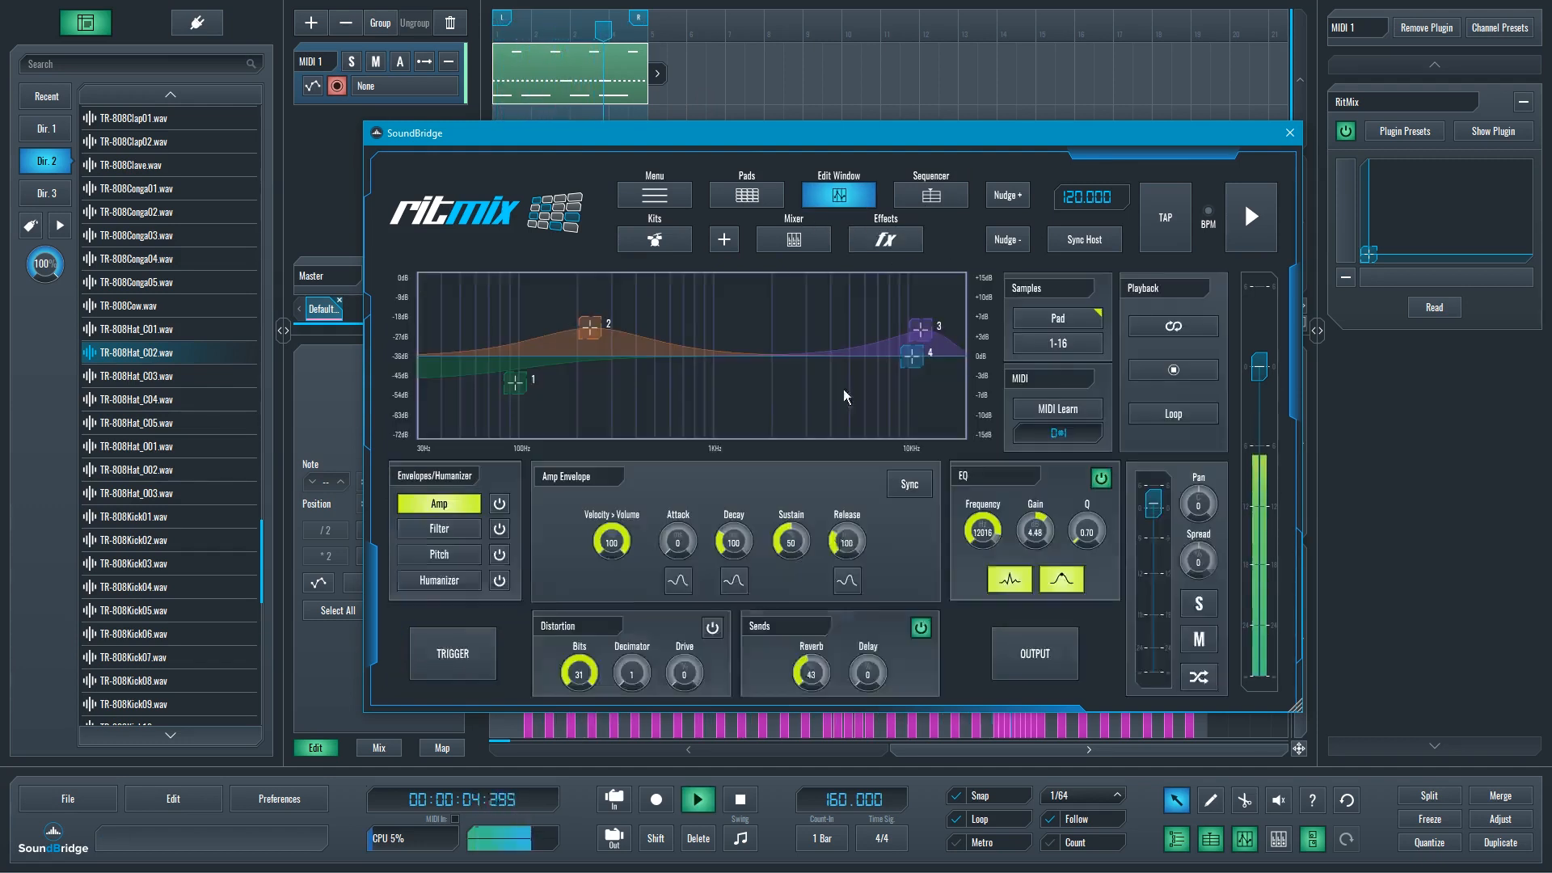
{"action": "left_click_drag", "start_coordinate": [805, 688], "coordinate": [790, 741]}
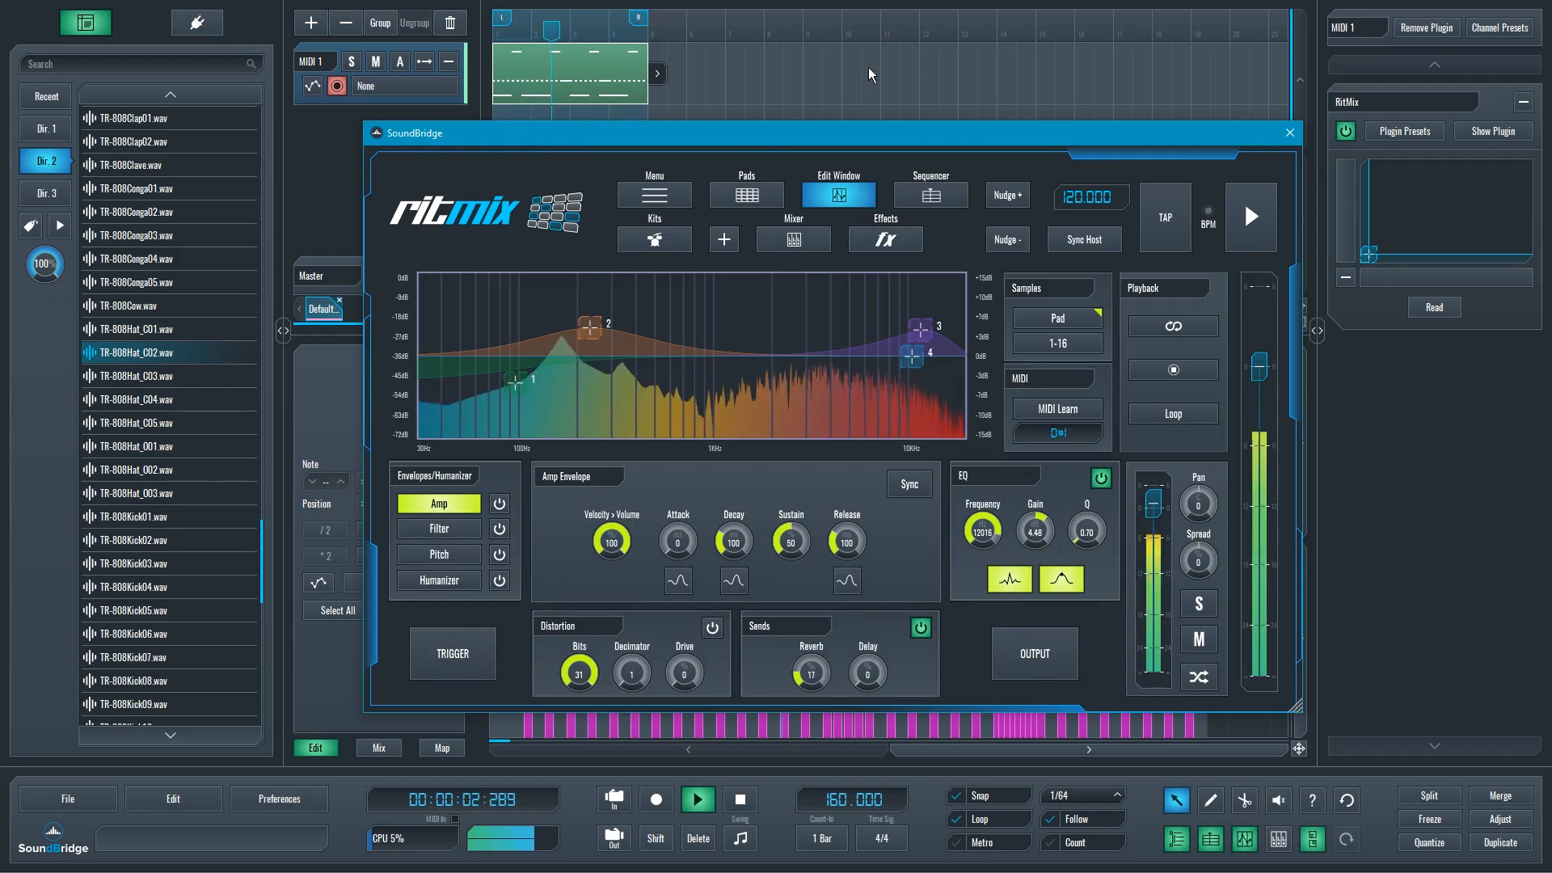
Step: Set the reverb effect's Predelay to 16.80 ms and its Early/Late Balance to -61%
{"action": "left_click", "coordinate": [886, 239]}
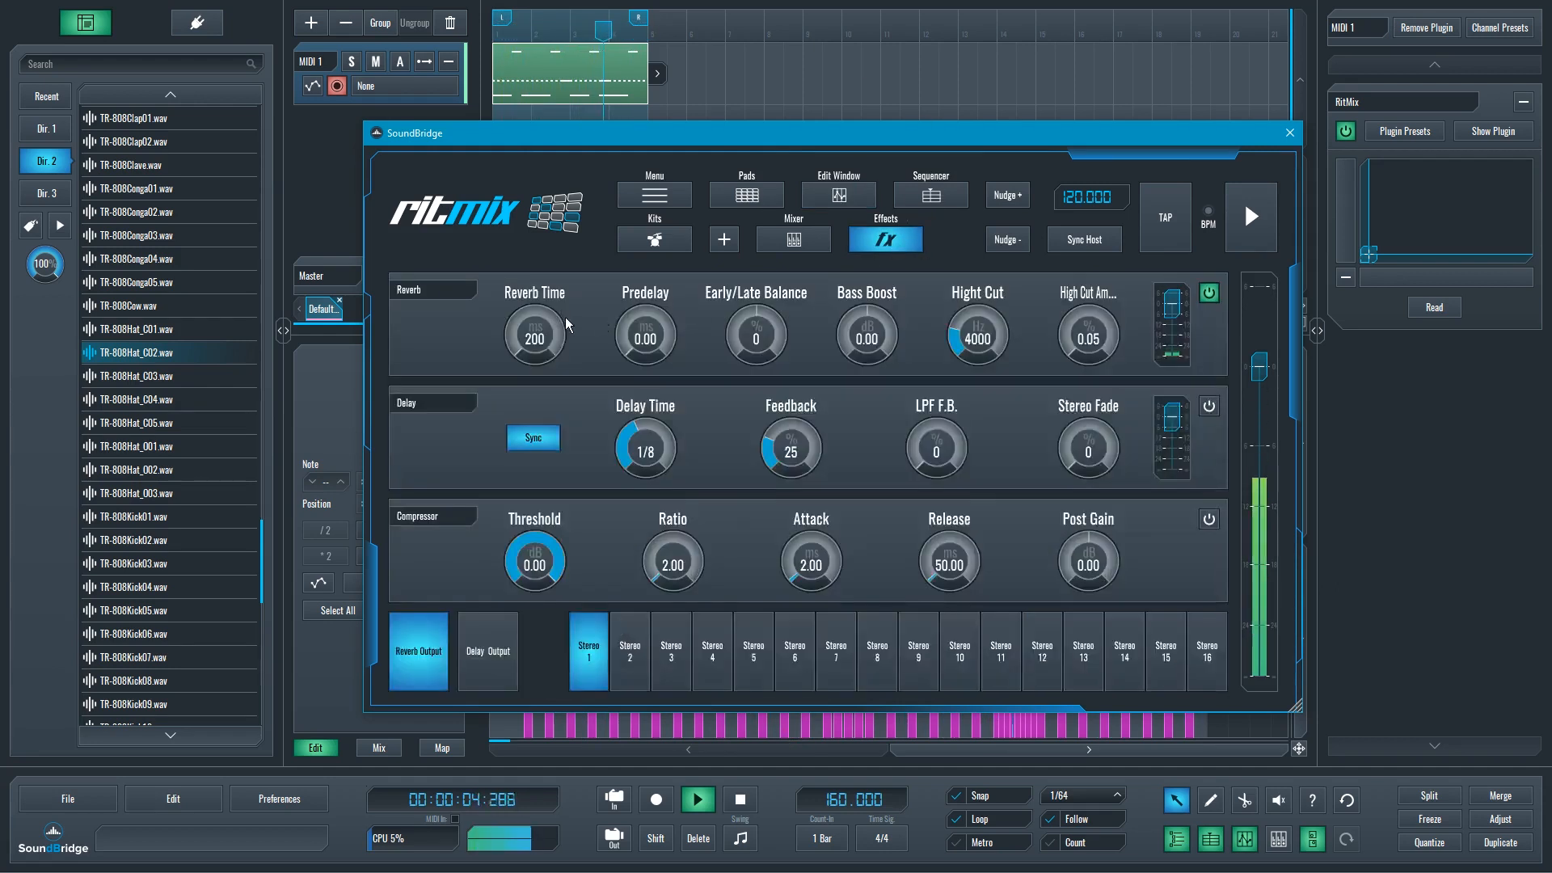
{"action": "left_click_drag", "start_coordinate": [660, 339], "coordinate": [660, 322]}
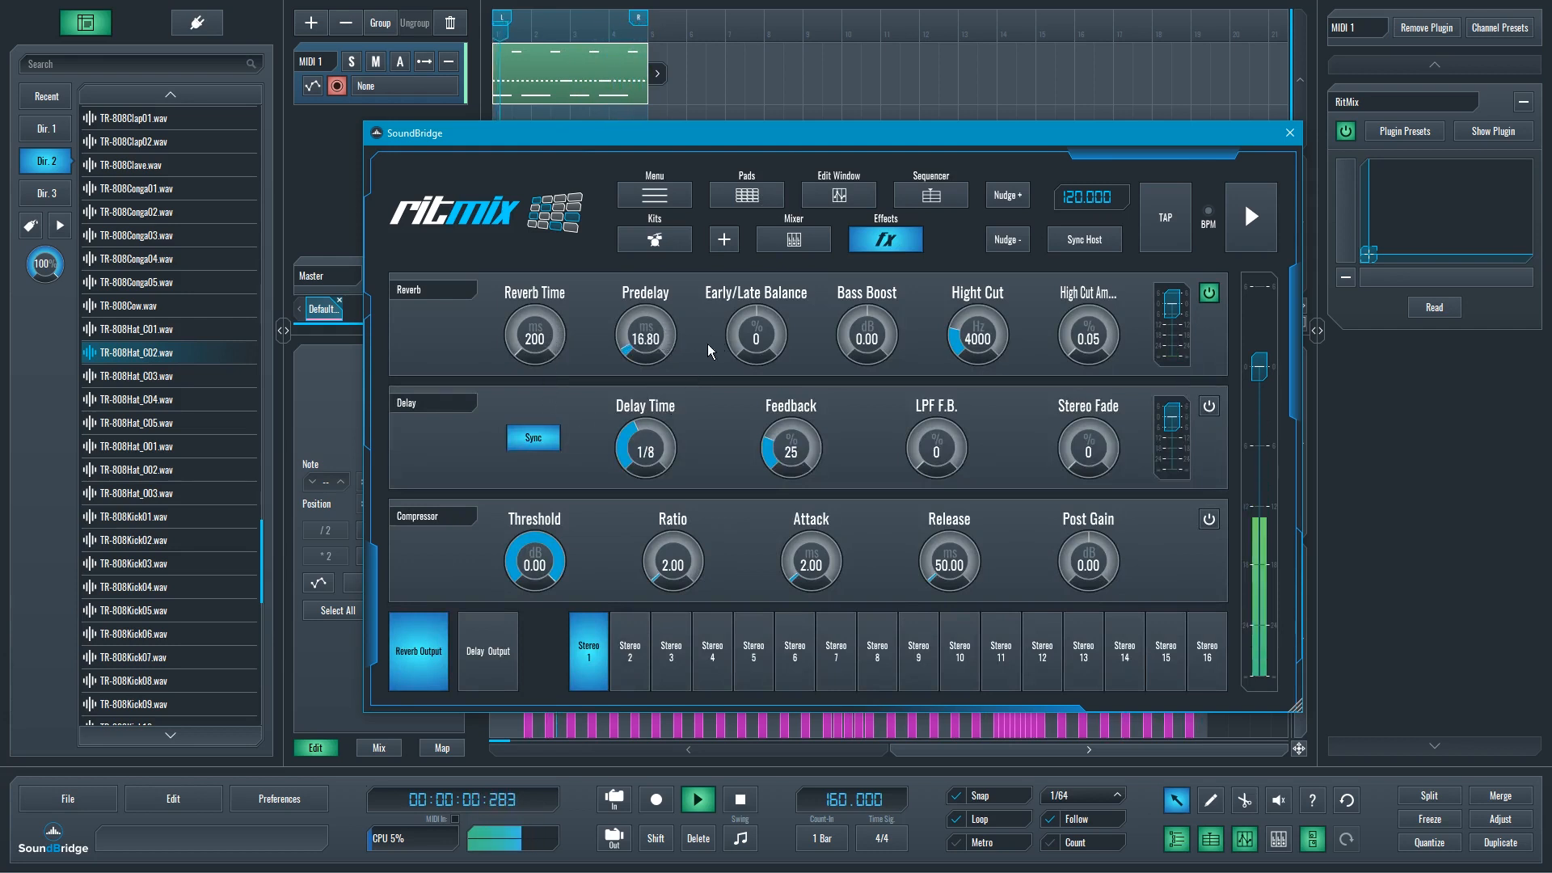
{"action": "left_click_drag", "start_coordinate": [755, 340], "coordinate": [750, 405]}
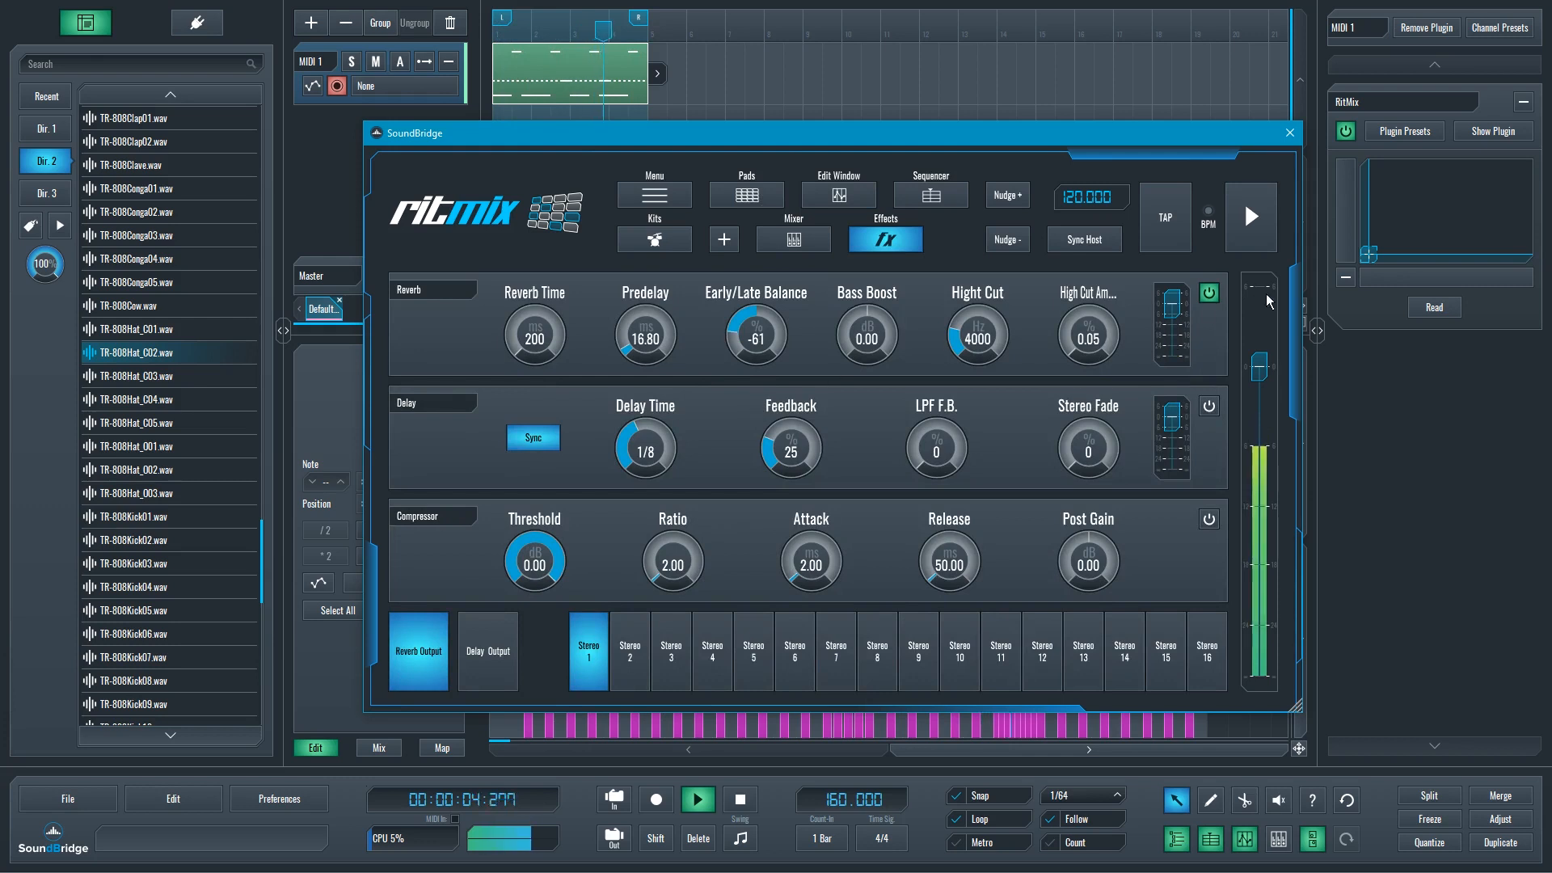
{"action": "left_click_drag", "start_coordinate": [1176, 307], "coordinate": [1180, 309]}
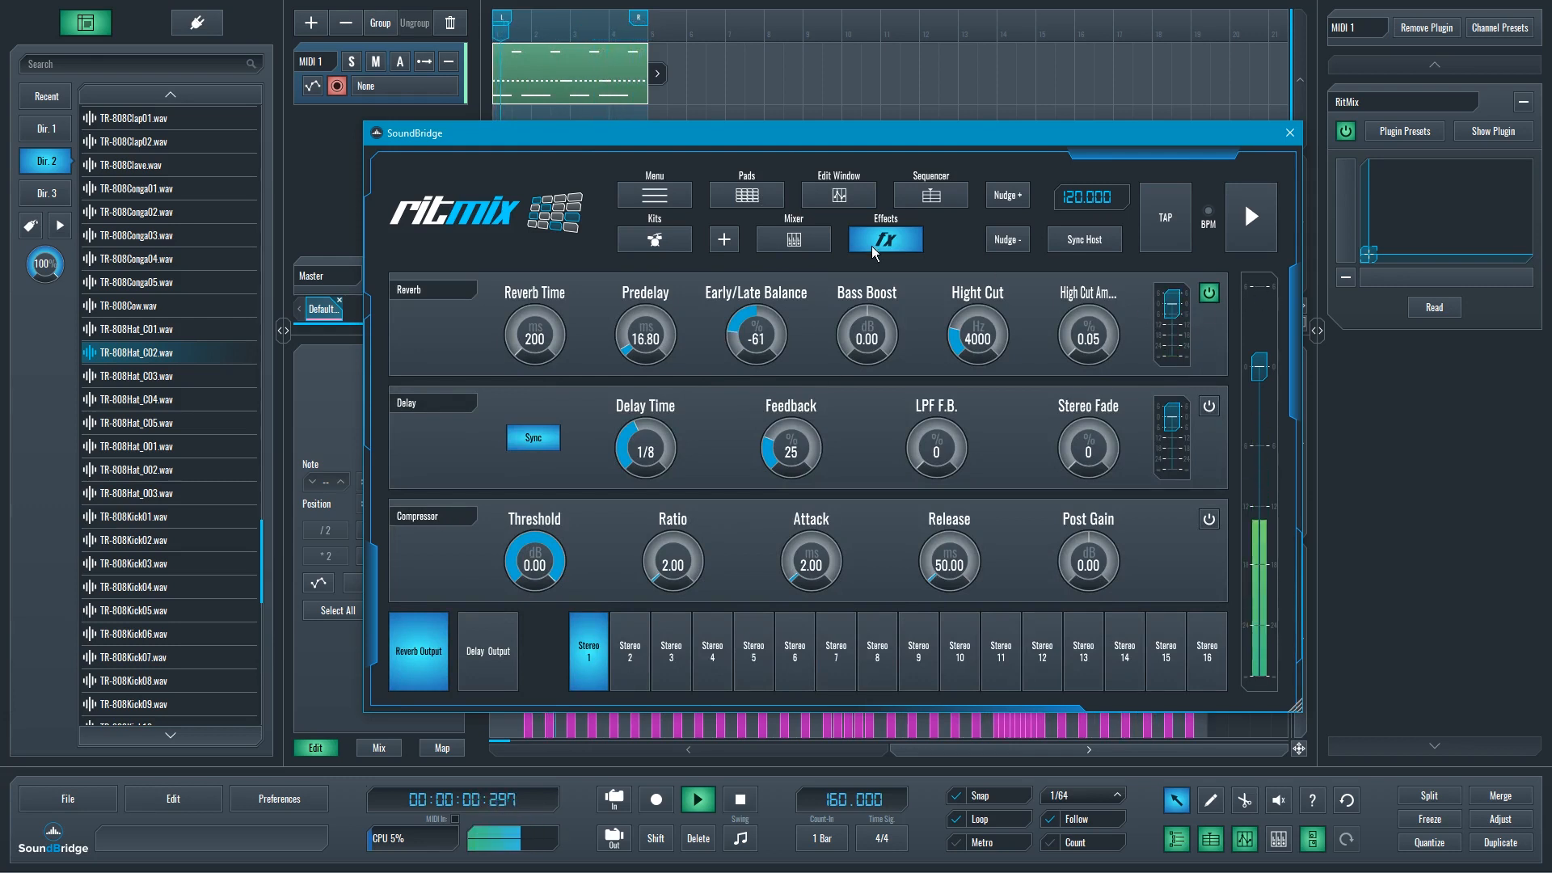
Step: Set the snare pad's Reverb send amount to 9
{"action": "left_click", "coordinate": [839, 194]}
{"action": "left_click_drag", "start_coordinate": [823, 691], "coordinate": [815, 691]}
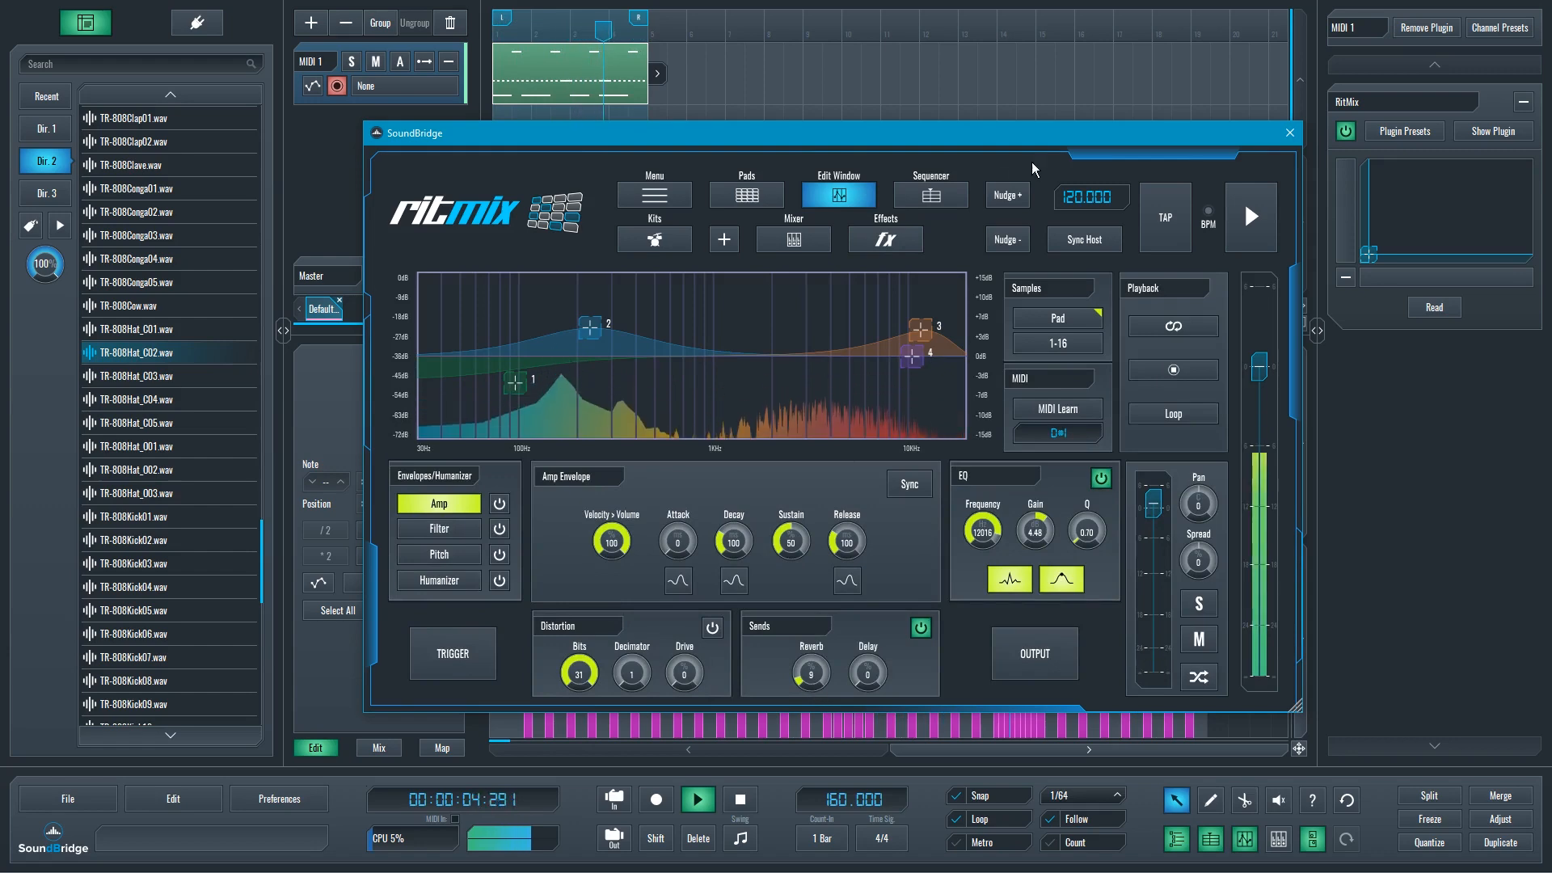
Step: Select the closed hi-hat pad, enable its sends and set its Reverb send amount to 3
{"action": "left_click", "coordinate": [931, 194]}
{"action": "left_click", "coordinate": [747, 195]}
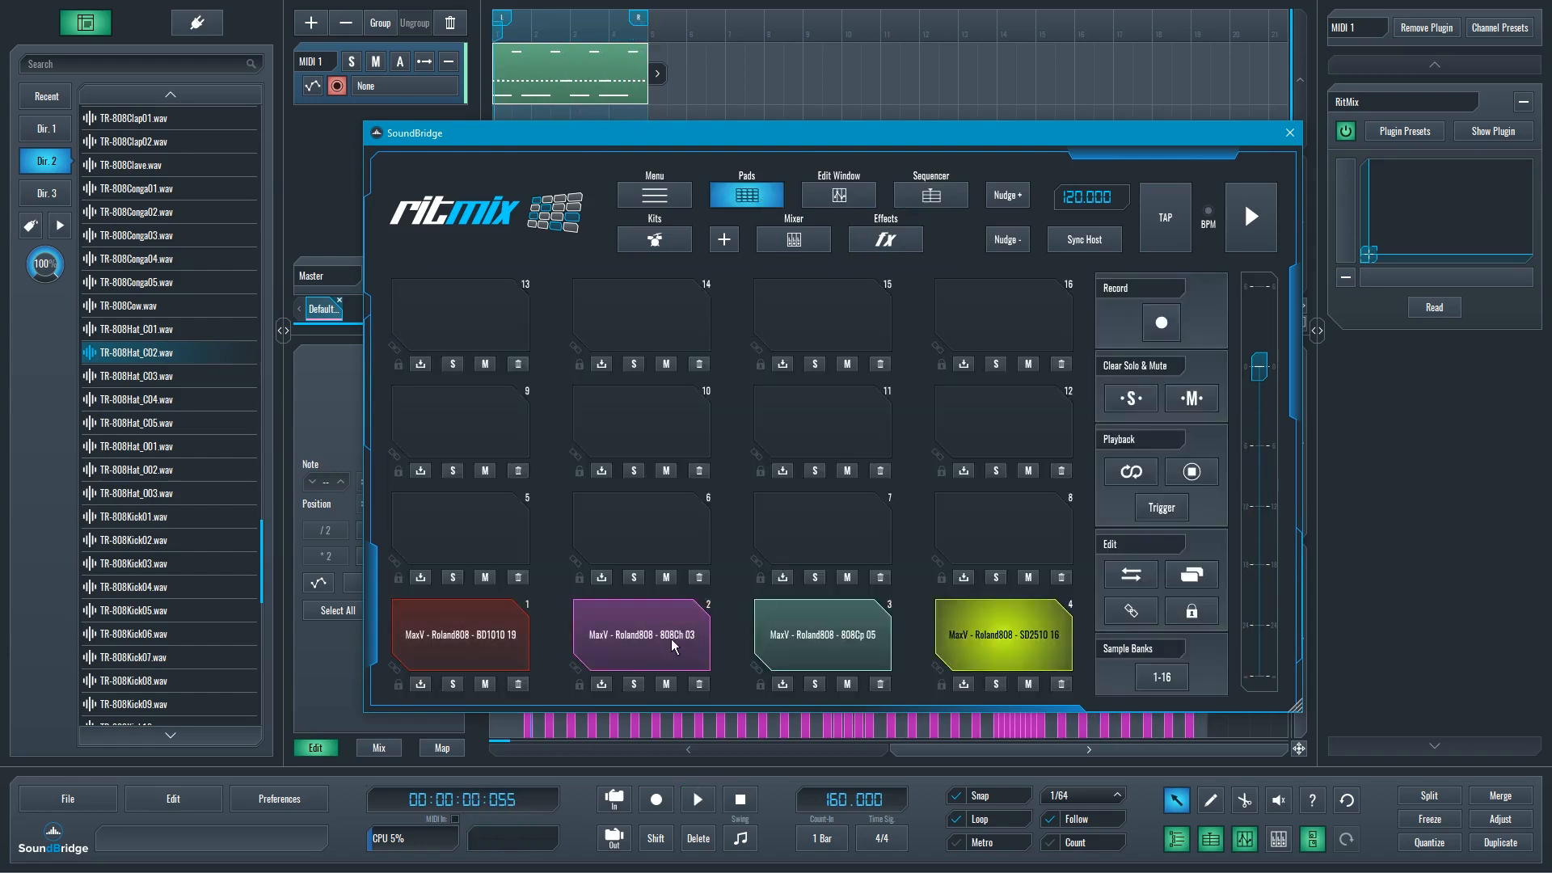
{"action": "left_click", "coordinate": [618, 656]}
{"action": "left_click", "coordinate": [851, 191]}
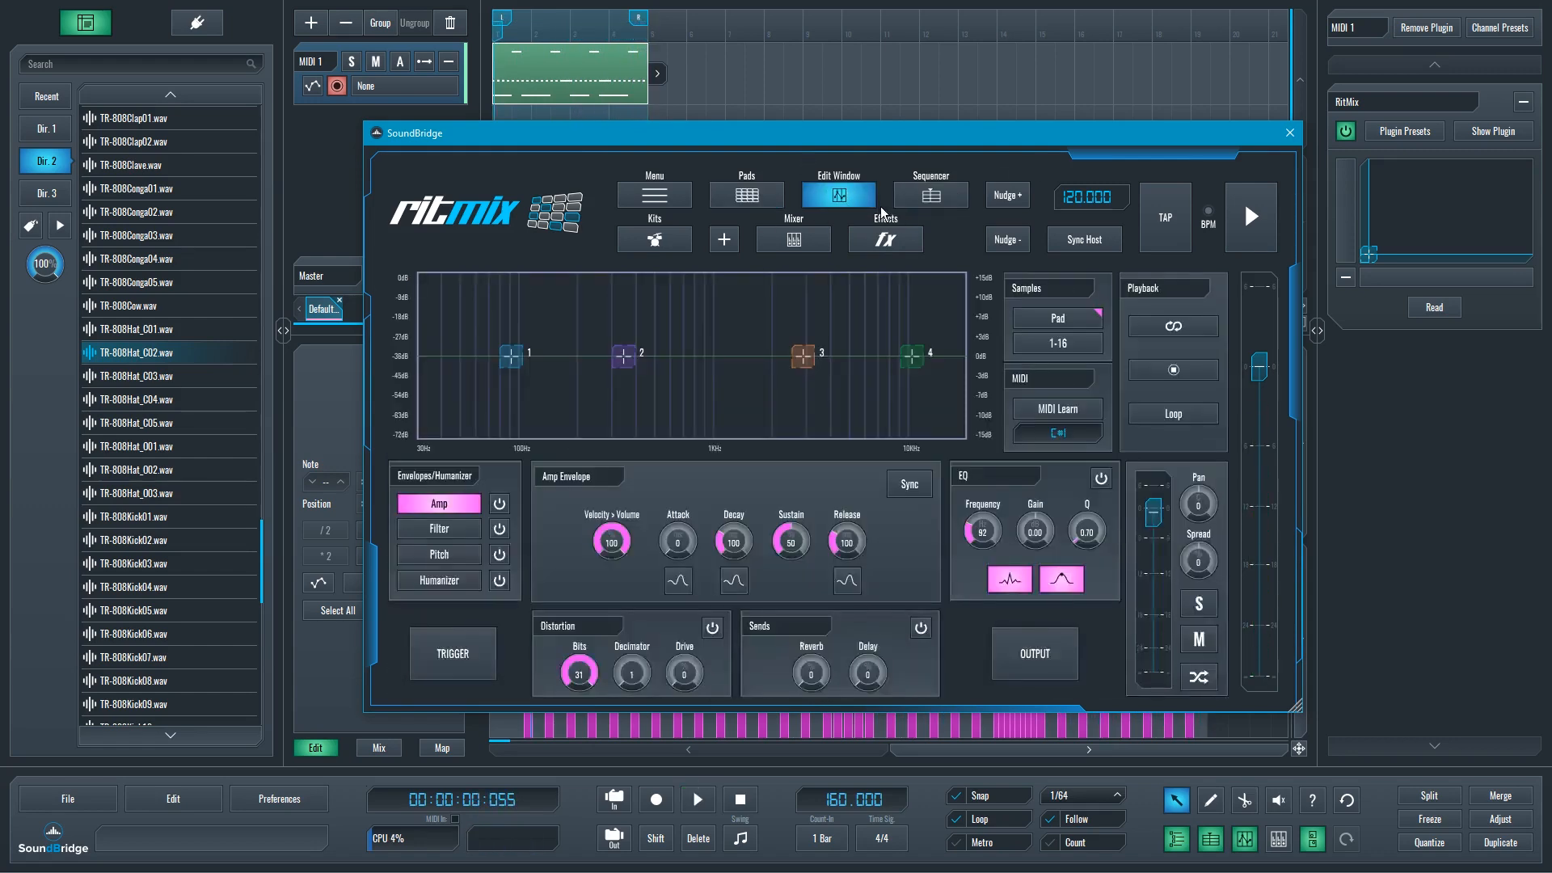
{"action": "left_click", "coordinate": [772, 198]}
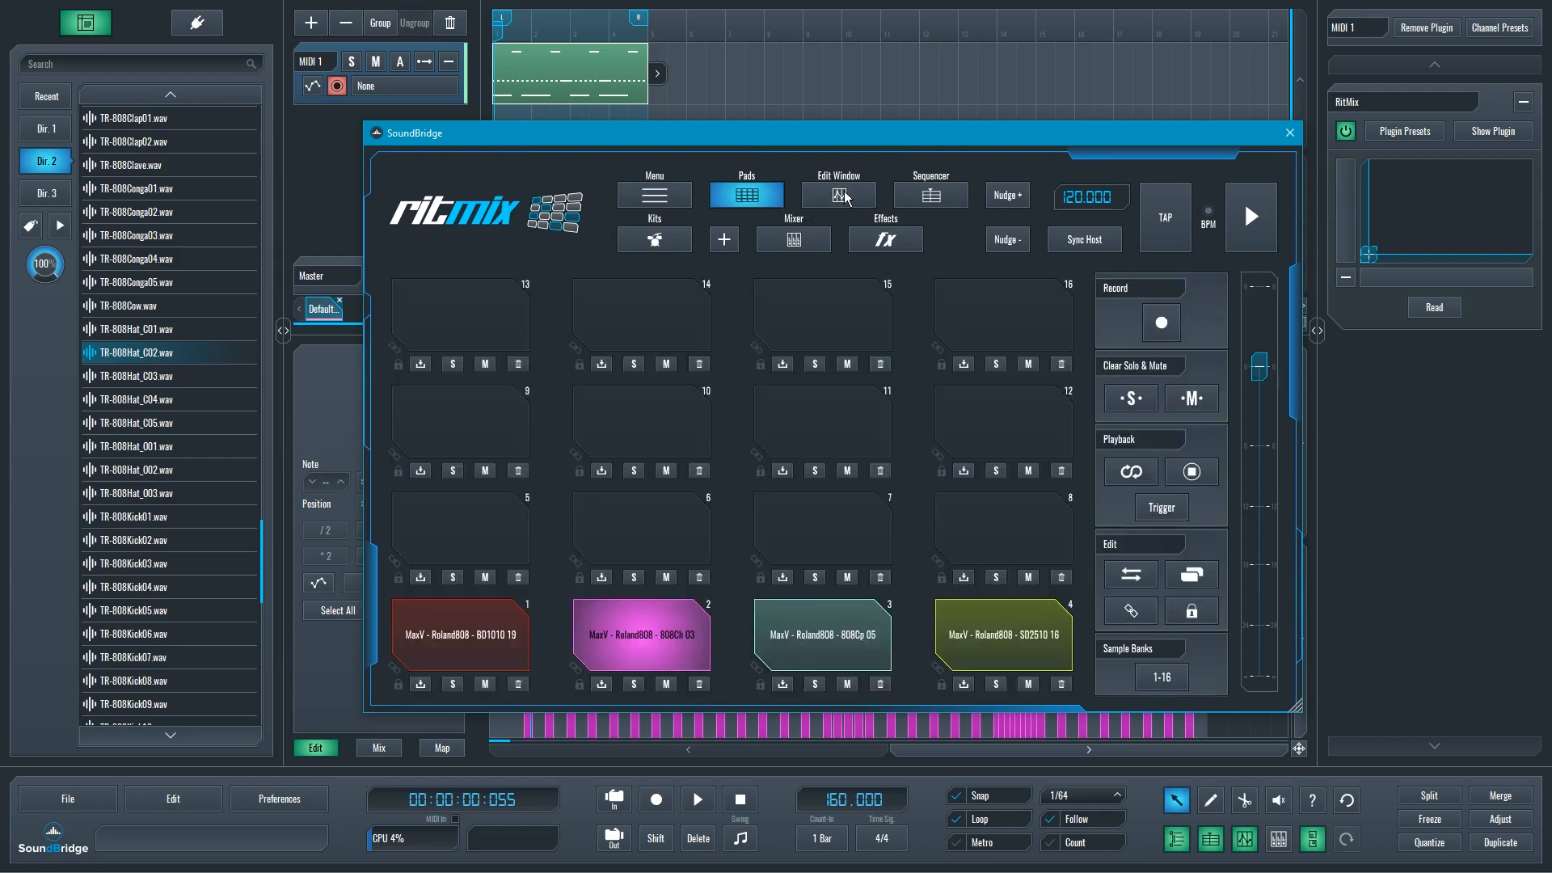
{"action": "left_click", "coordinate": [841, 198]}
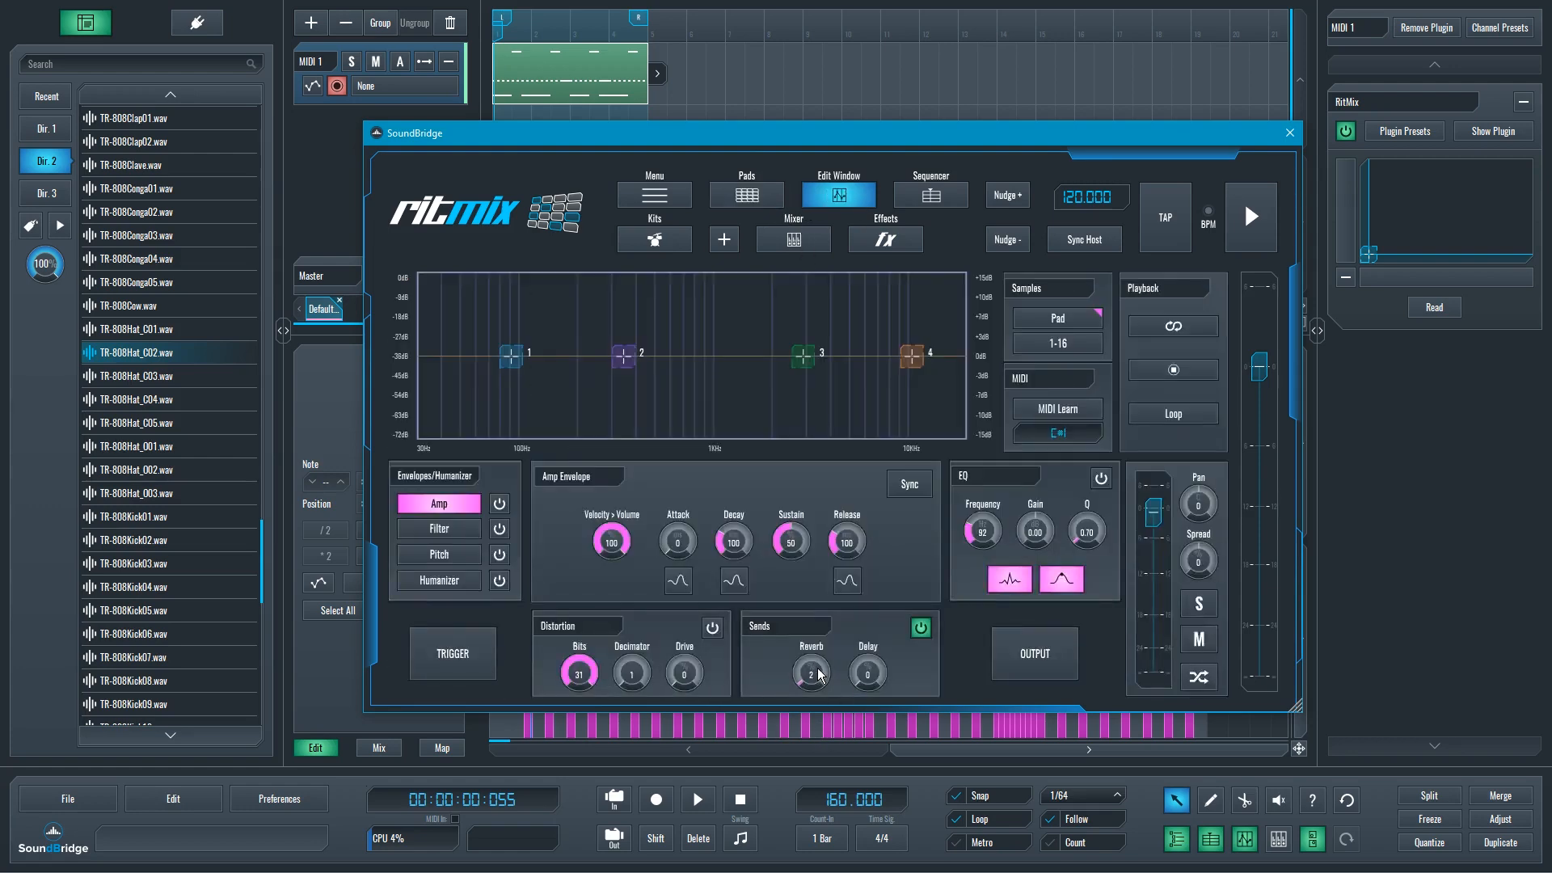
Step: Set the reverb effect's Early/Late Balance to -75% and audition the hi-hat's reverb during playback
{"action": "left_click", "coordinate": [887, 241]}
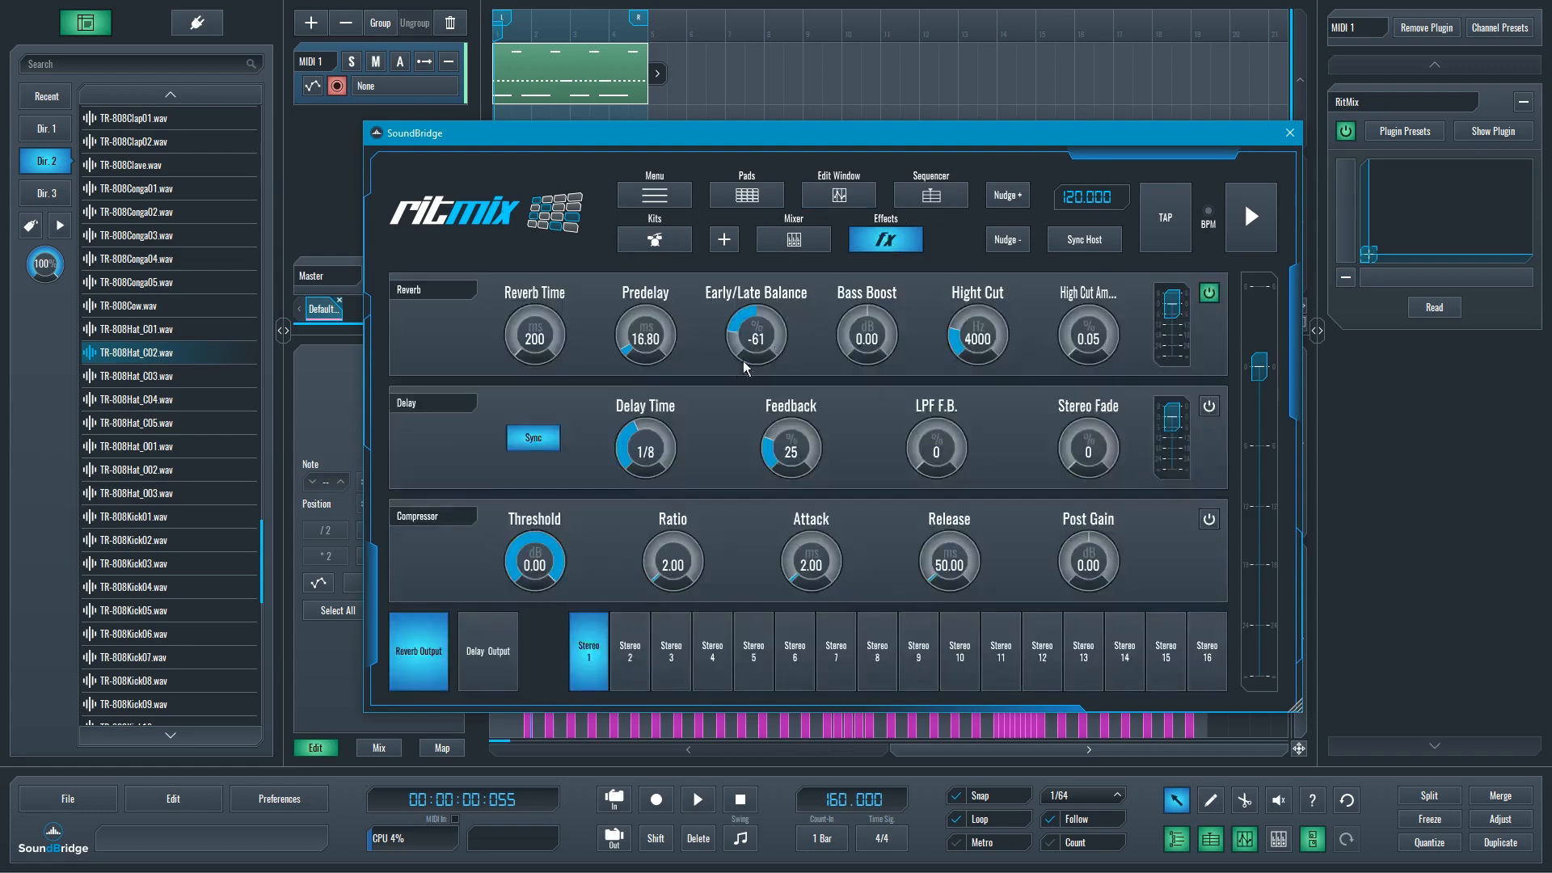
{"action": "left_click", "coordinate": [747, 195]}
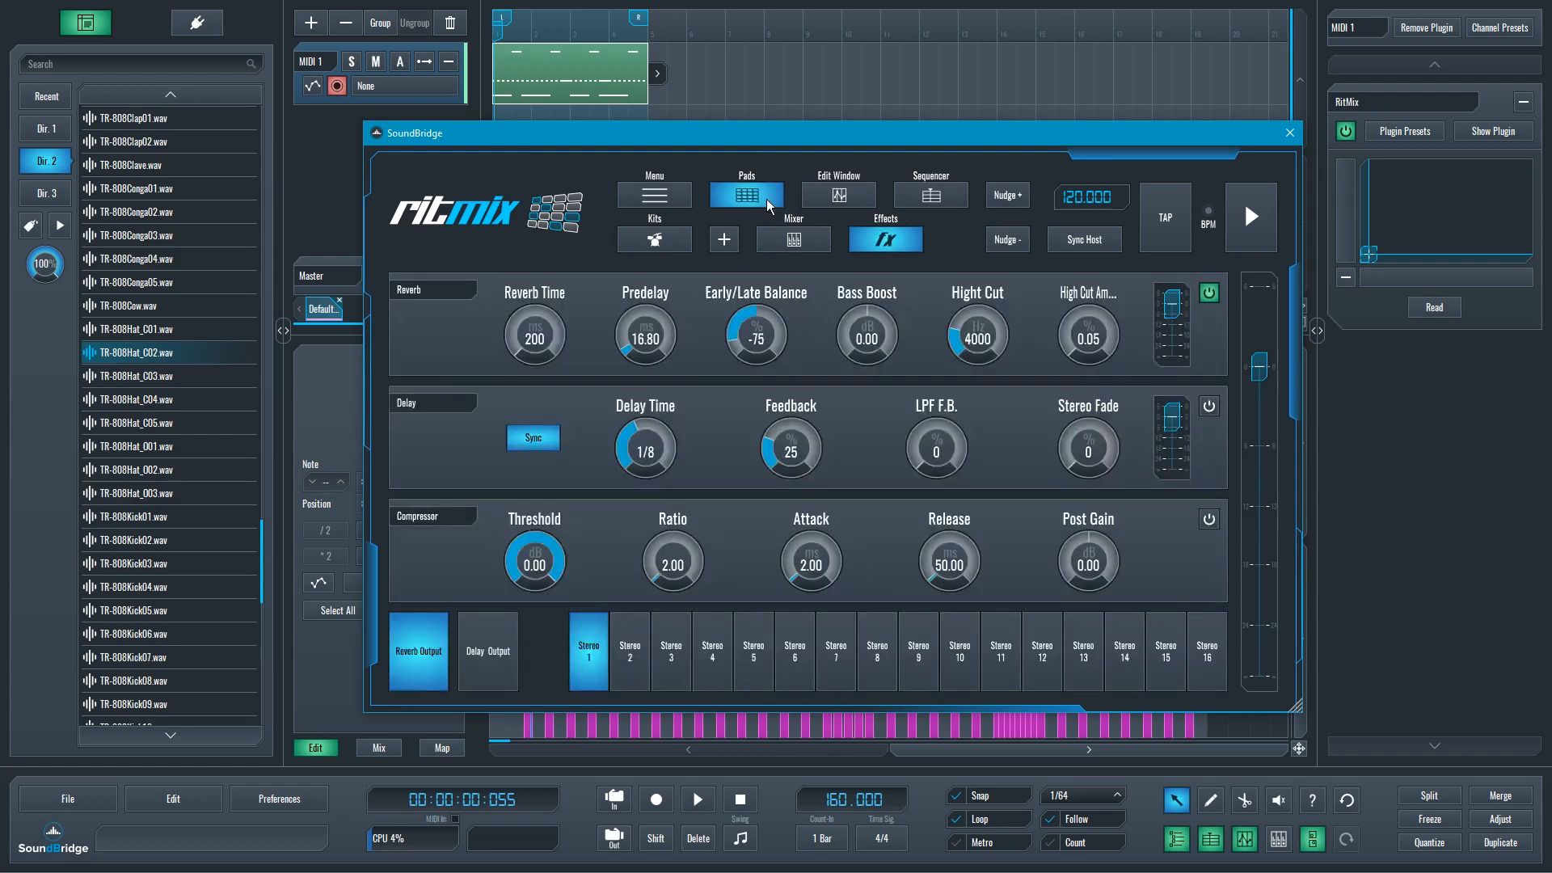
{"action": "key", "text": "space"}
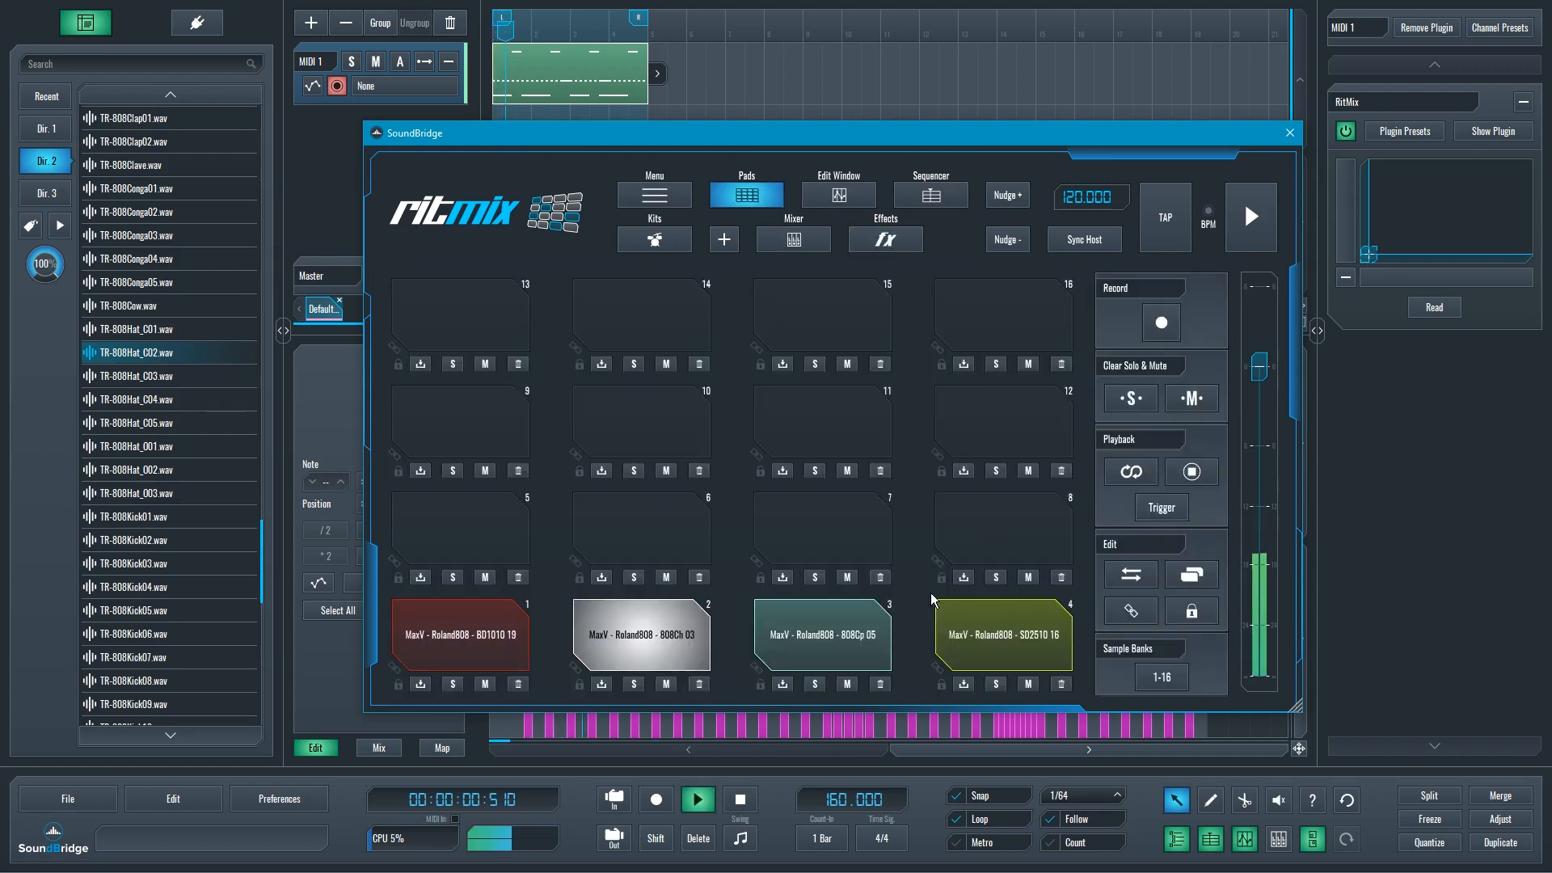
{"action": "left_click", "coordinate": [840, 195]}
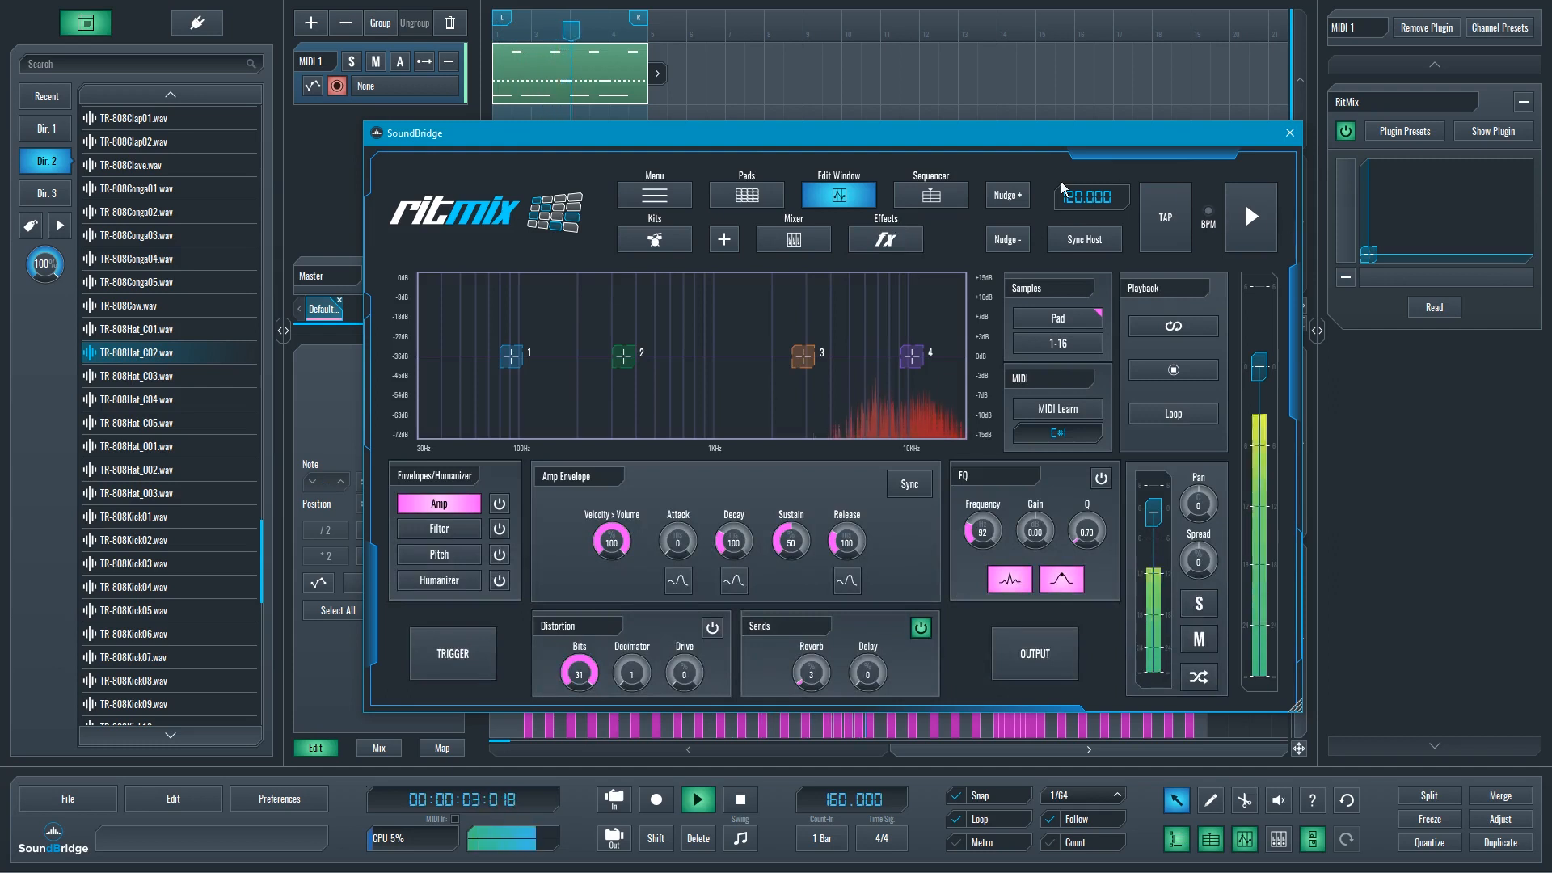
{"action": "key", "text": "space"}
Step: Close the RitMix window and play back the drum loop in the arrangement
{"action": "left_click", "coordinate": [1290, 134]}
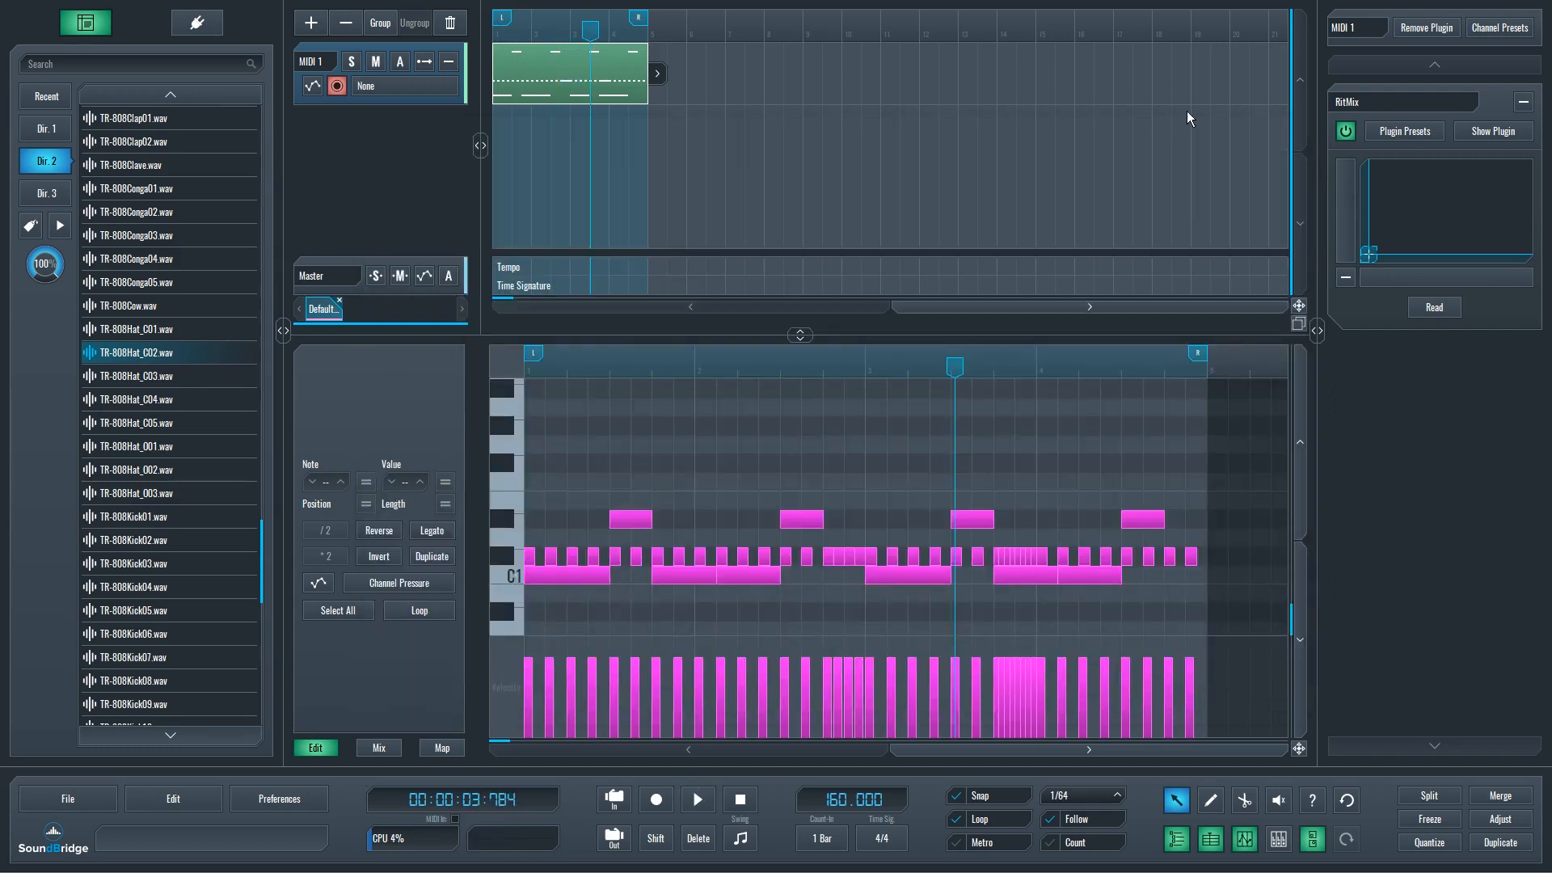
{"action": "key", "text": "space"}
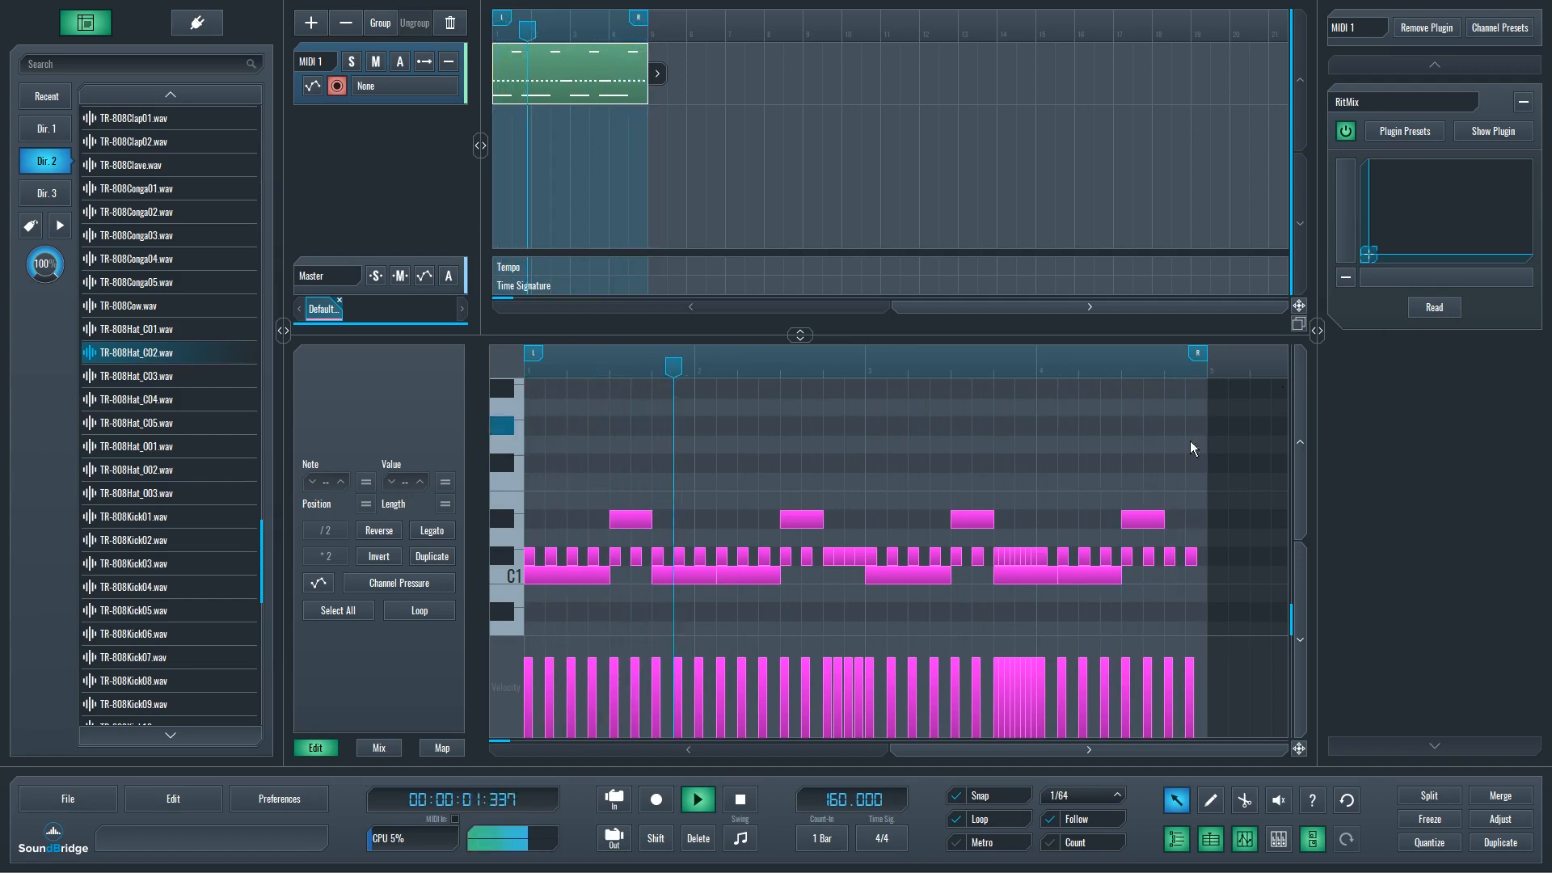
{"action": "key", "text": "space"}
Step: Add a short snare note on D#1 at the end of bar four, aligned with the last hi-hat, and pull the loop end back to match
{"action": "left_click_drag", "start_coordinate": [1190, 521], "coordinate": [1212, 520]}
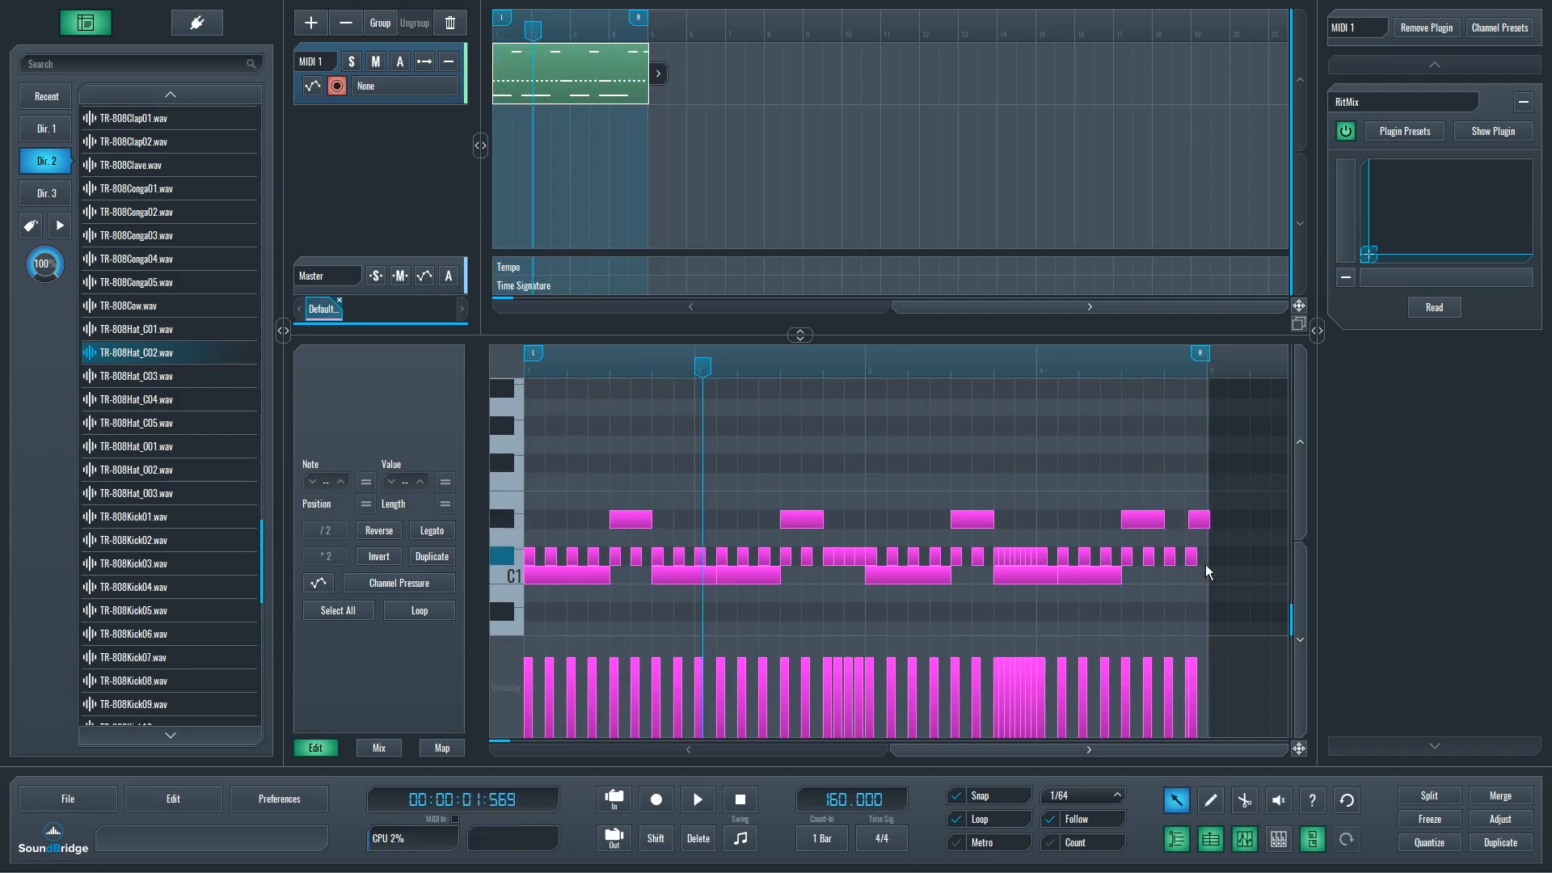
{"action": "scroll", "coordinate": [1221, 569], "scroll_direction": "up", "scroll_amount": 3}
{"action": "scroll", "coordinate": [1213, 557], "scroll_direction": "up", "scroll_amount": 2}
{"action": "left_click", "coordinate": [1183, 519]}
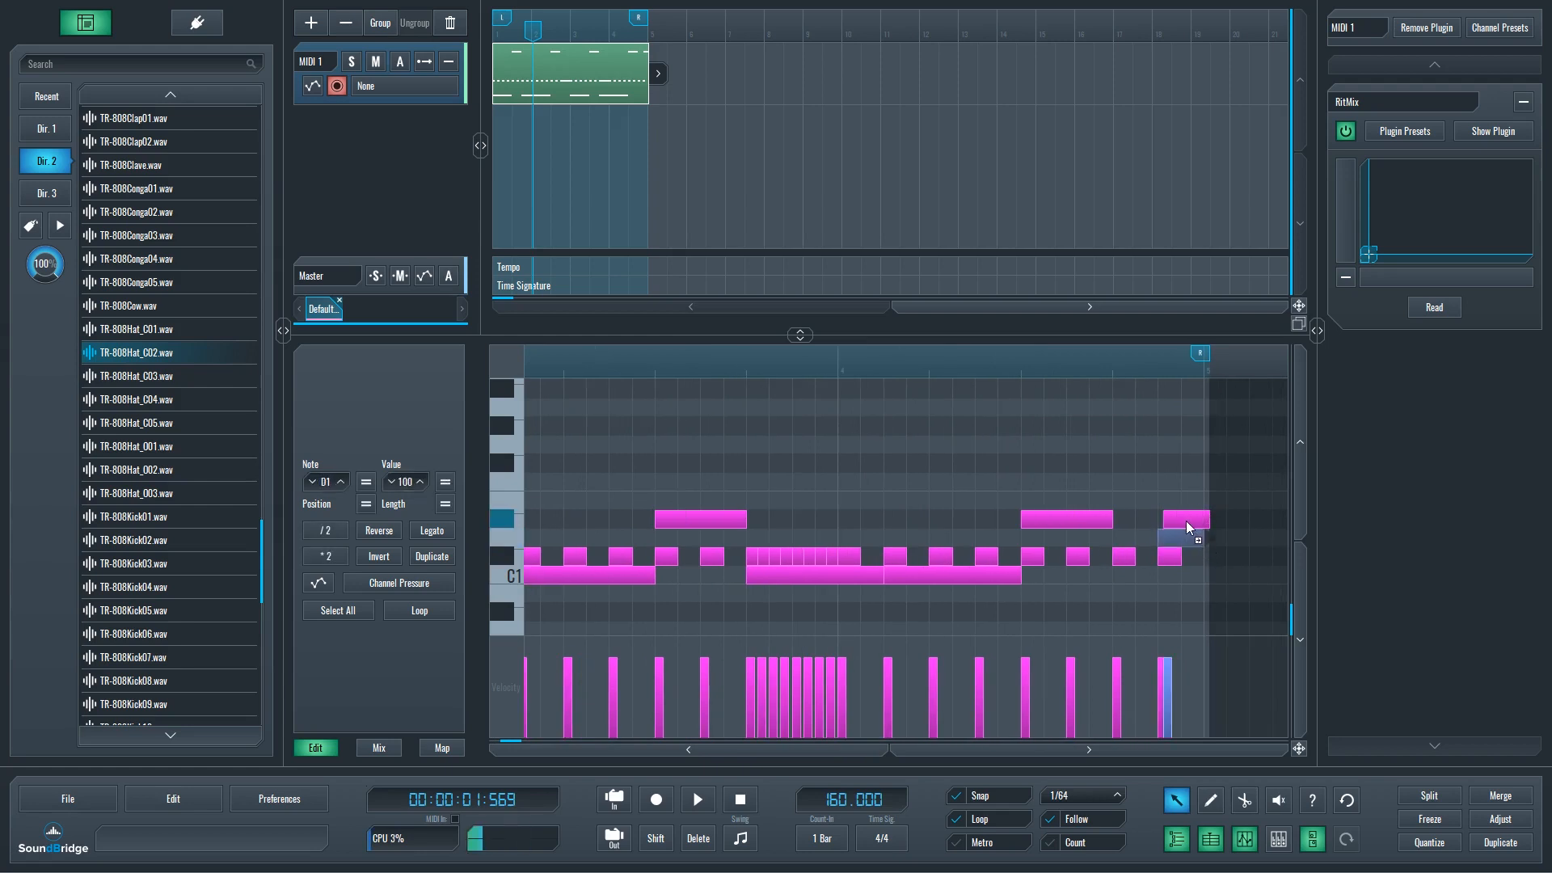
{"action": "left_click_drag", "start_coordinate": [1186, 523], "coordinate": [1182, 520]}
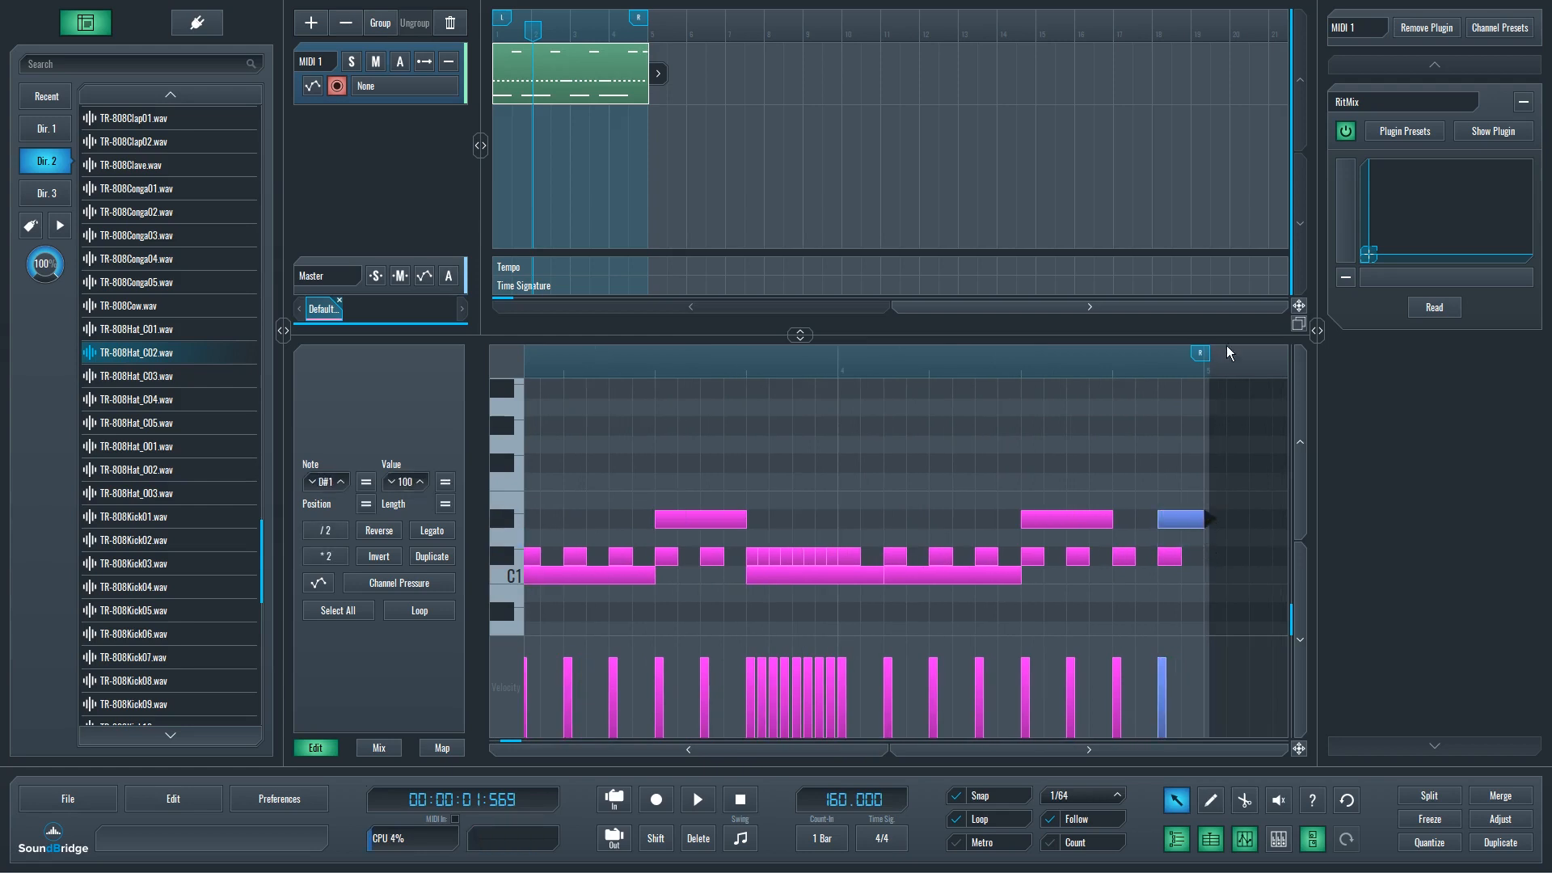
{"action": "left_click_drag", "start_coordinate": [1202, 353], "coordinate": [1196, 351]}
Step: Lower the final snare note's velocity to 74 while the loop plays
{"action": "key", "text": "space"}
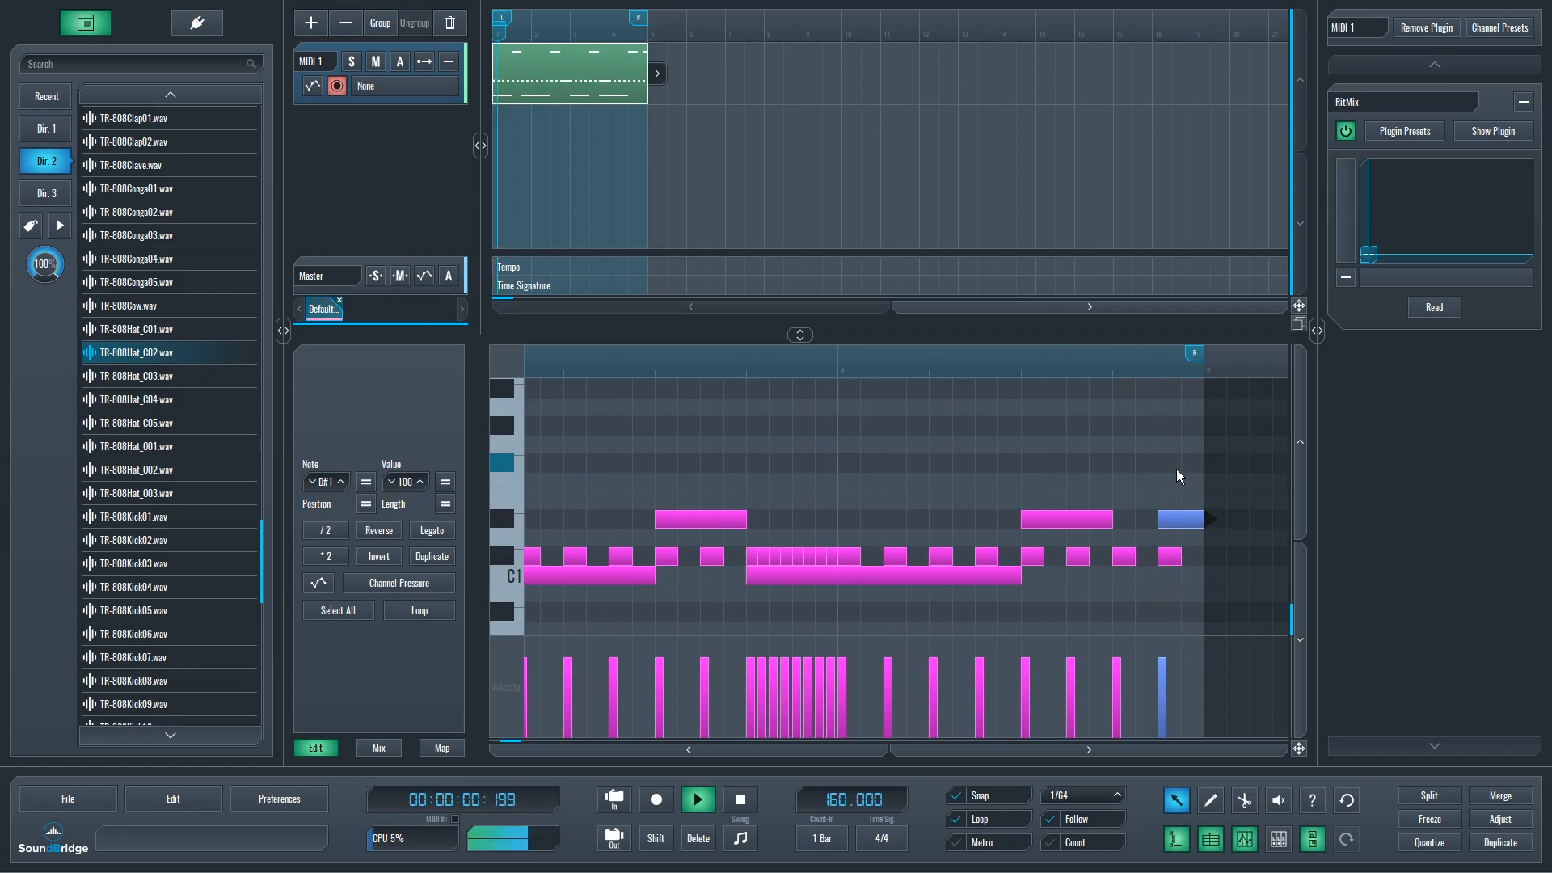
{"action": "left_click_drag", "start_coordinate": [1165, 659], "coordinate": [1167, 679]}
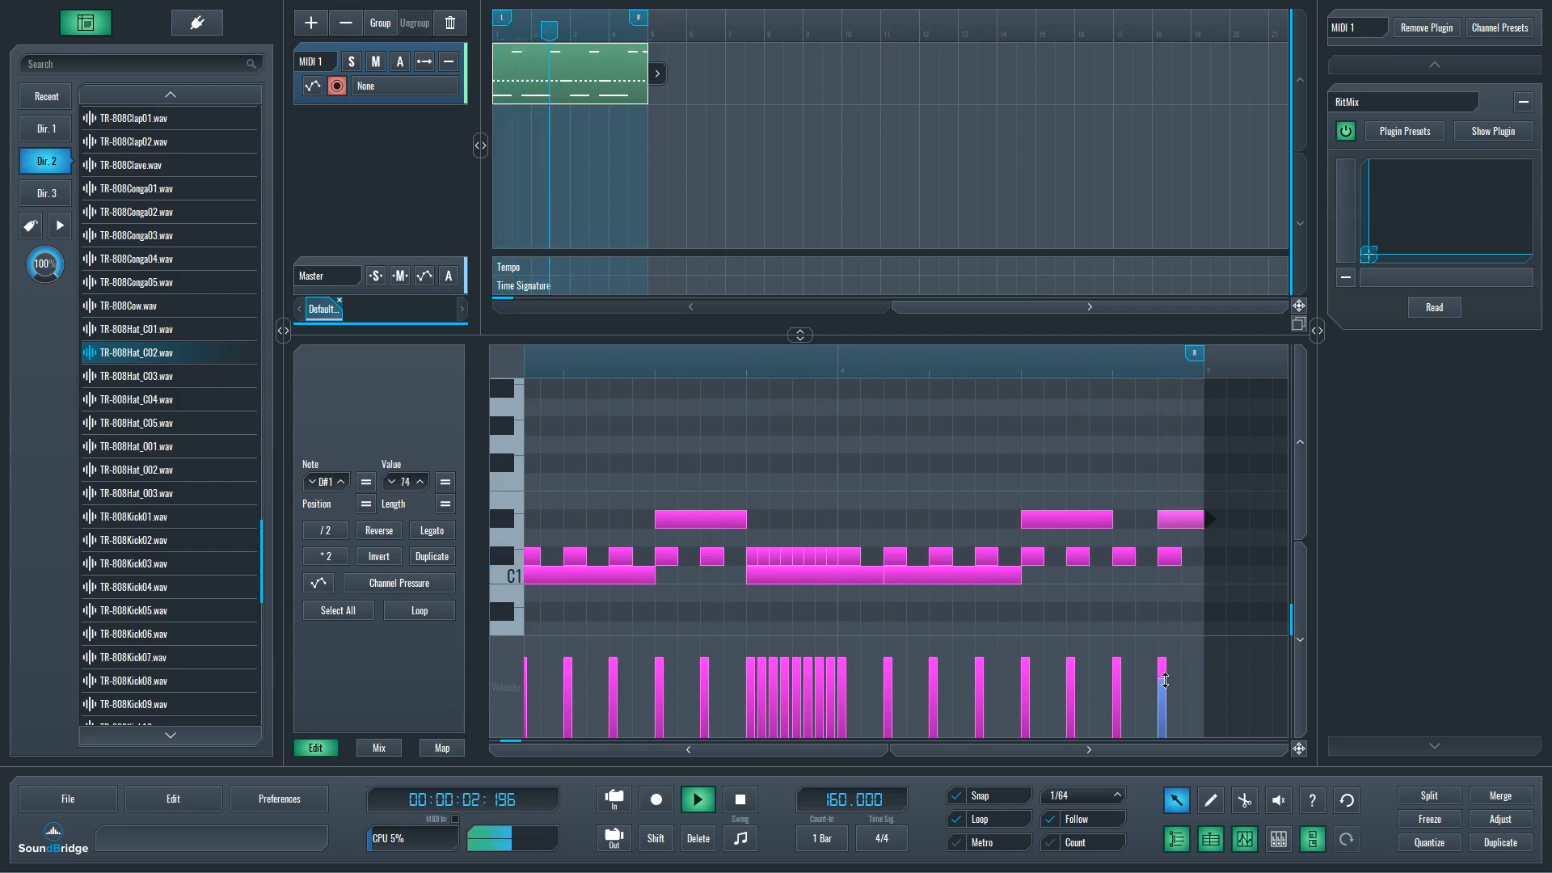
{"action": "key", "text": "space"}
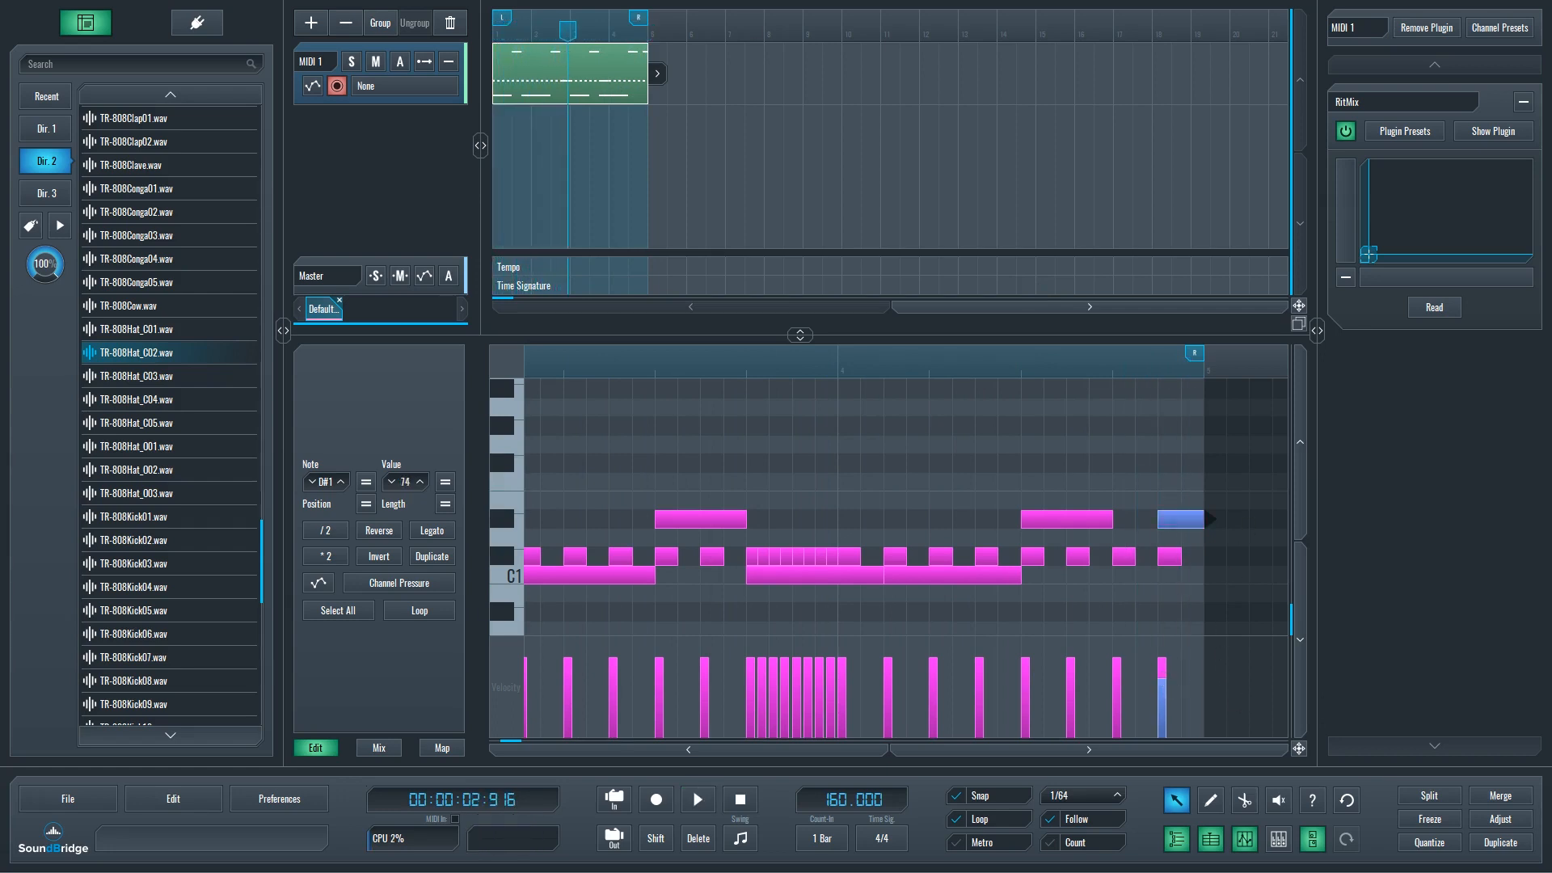